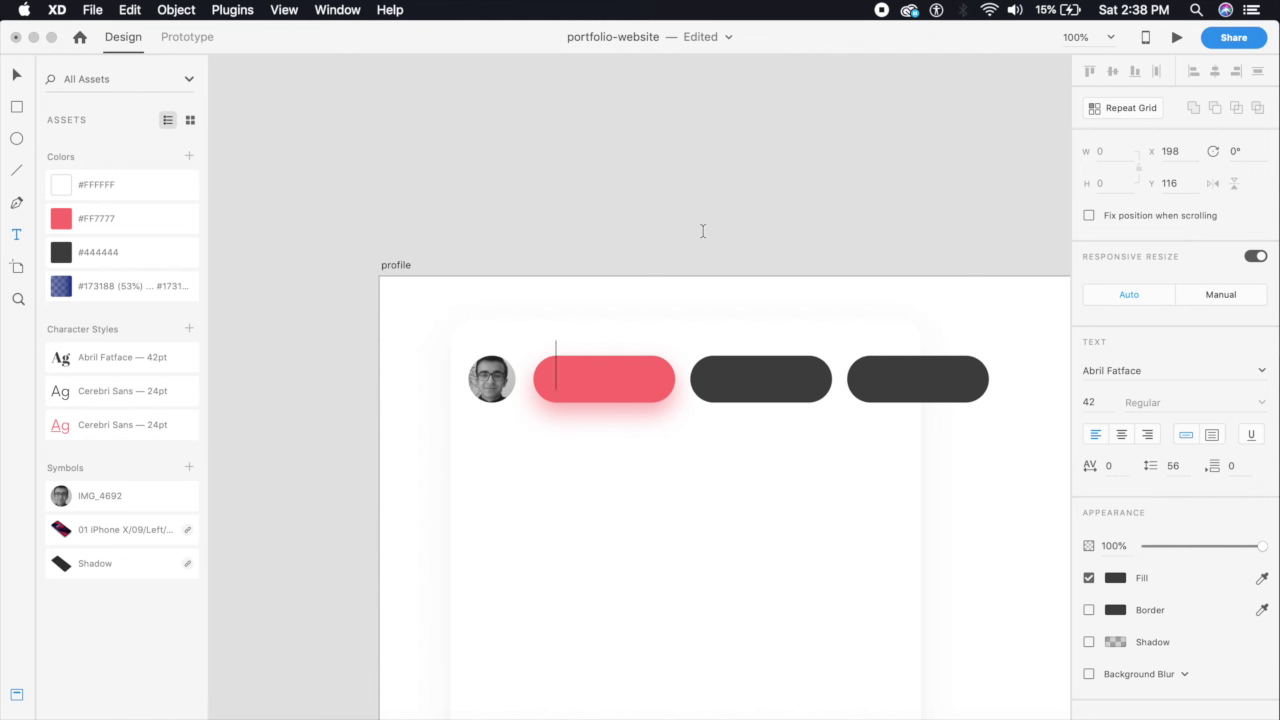
- Add a "Projects" label in the Cerebri Sans 24pt dark character style and center it on the pink button
type("Projects")
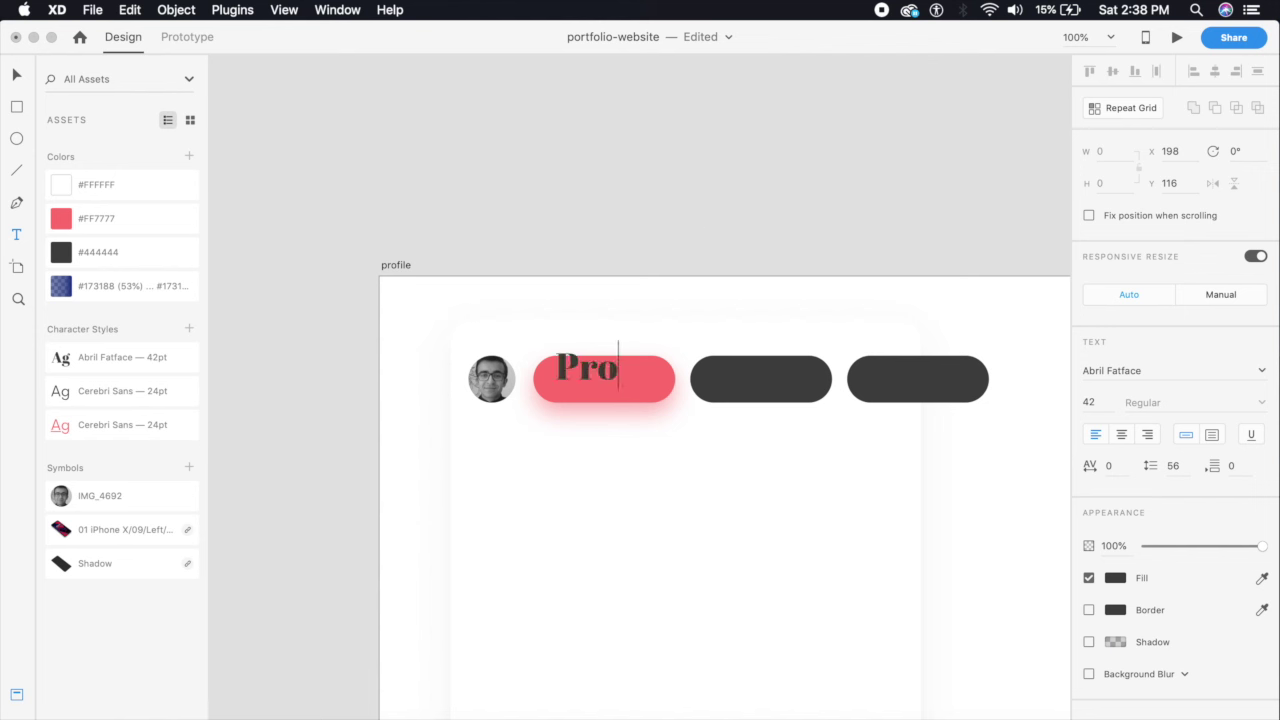
left_click(16, 75)
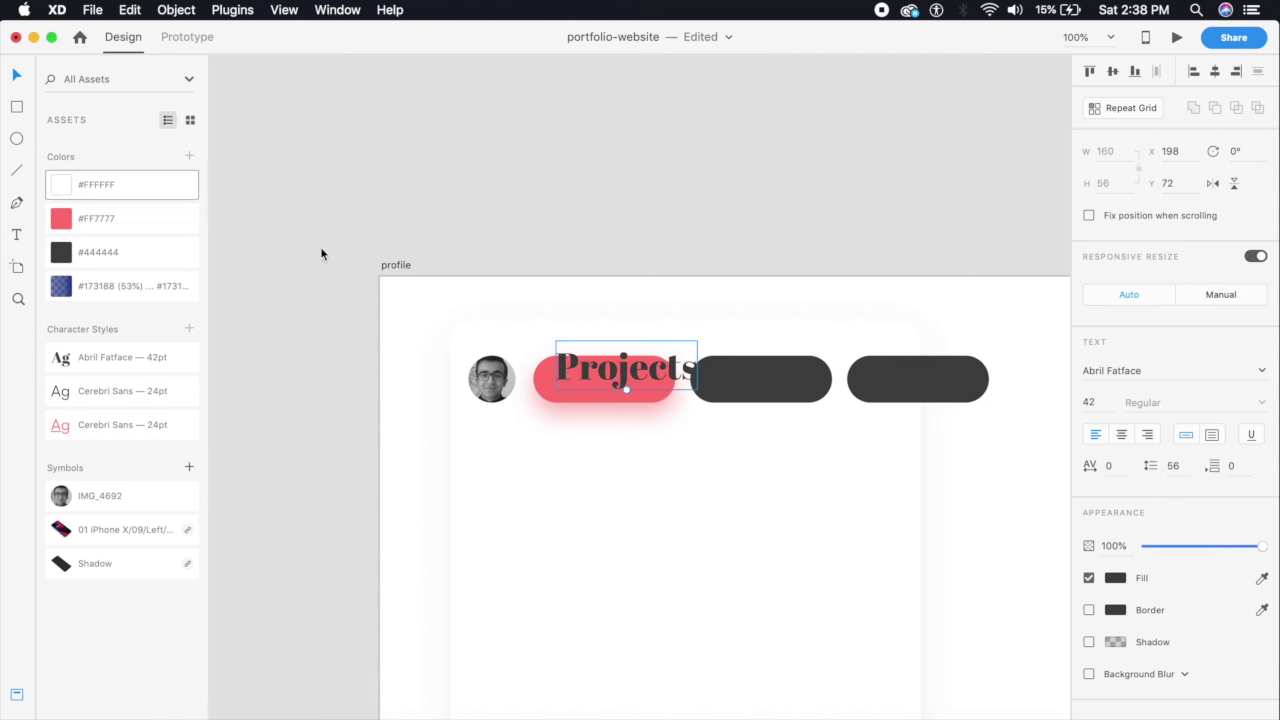
left_click_drag(621, 366, 590, 485)
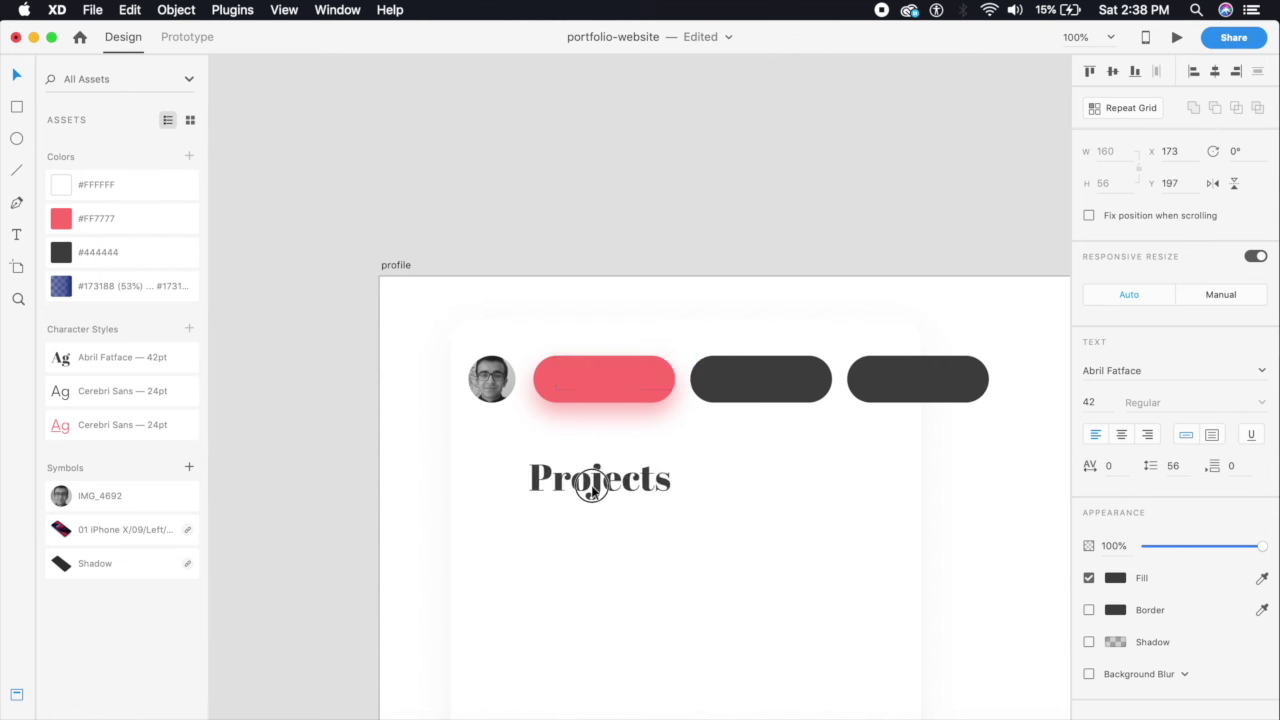
left_click(100, 397)
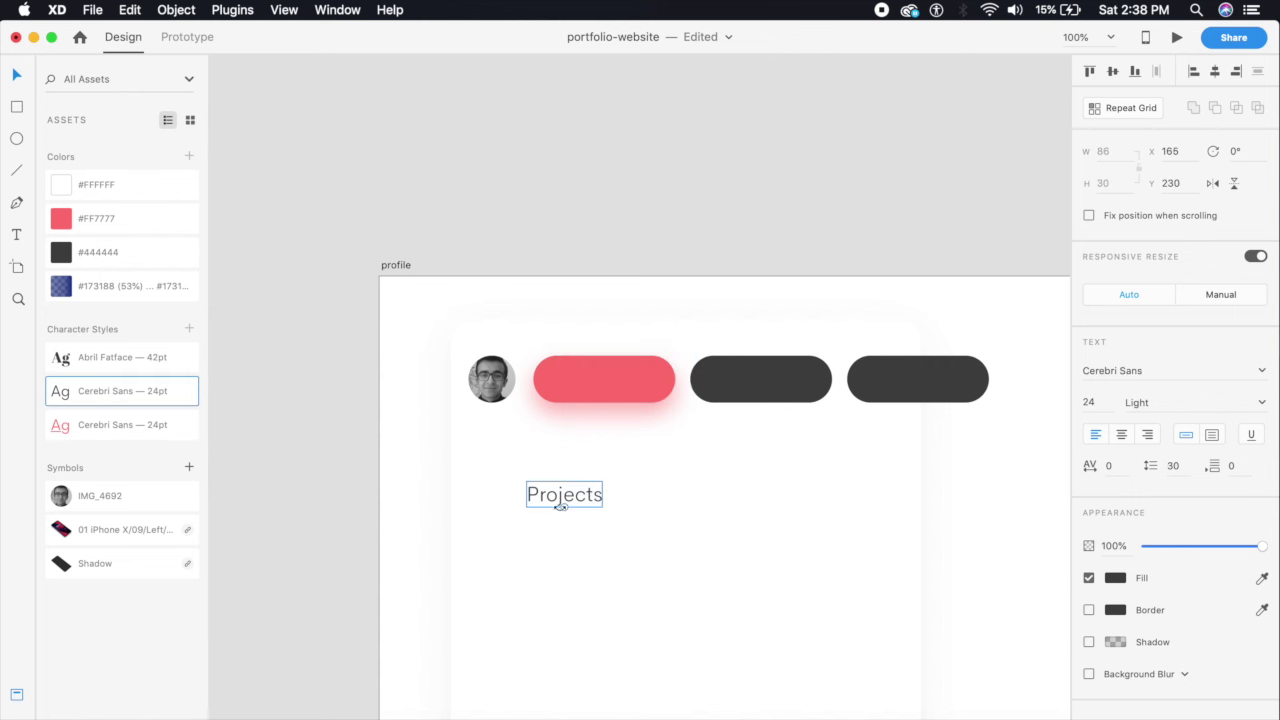
left_click_drag(561, 506, 600, 392)
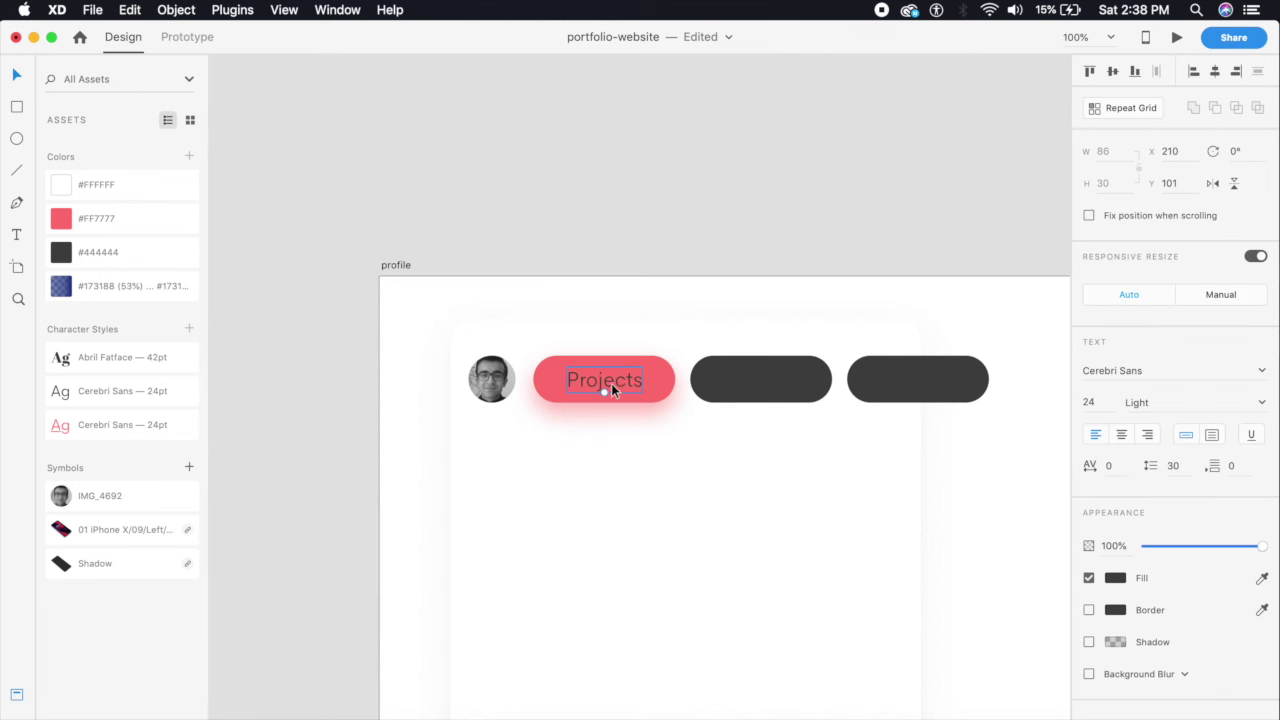
left_click(723, 209)
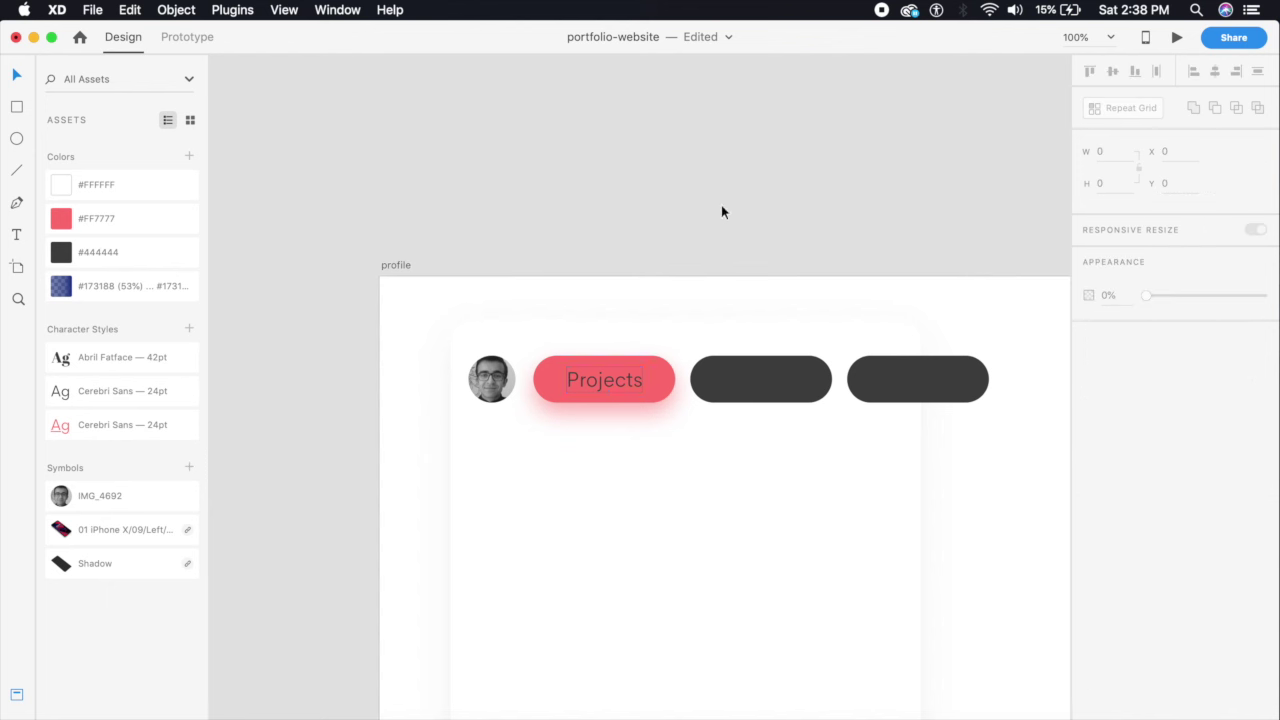
- Duplicate the "Projects" label onto the middle button, color it #FFFFFF, reword it "Passions" and center it
left_click_drag(625, 382, 781, 381)
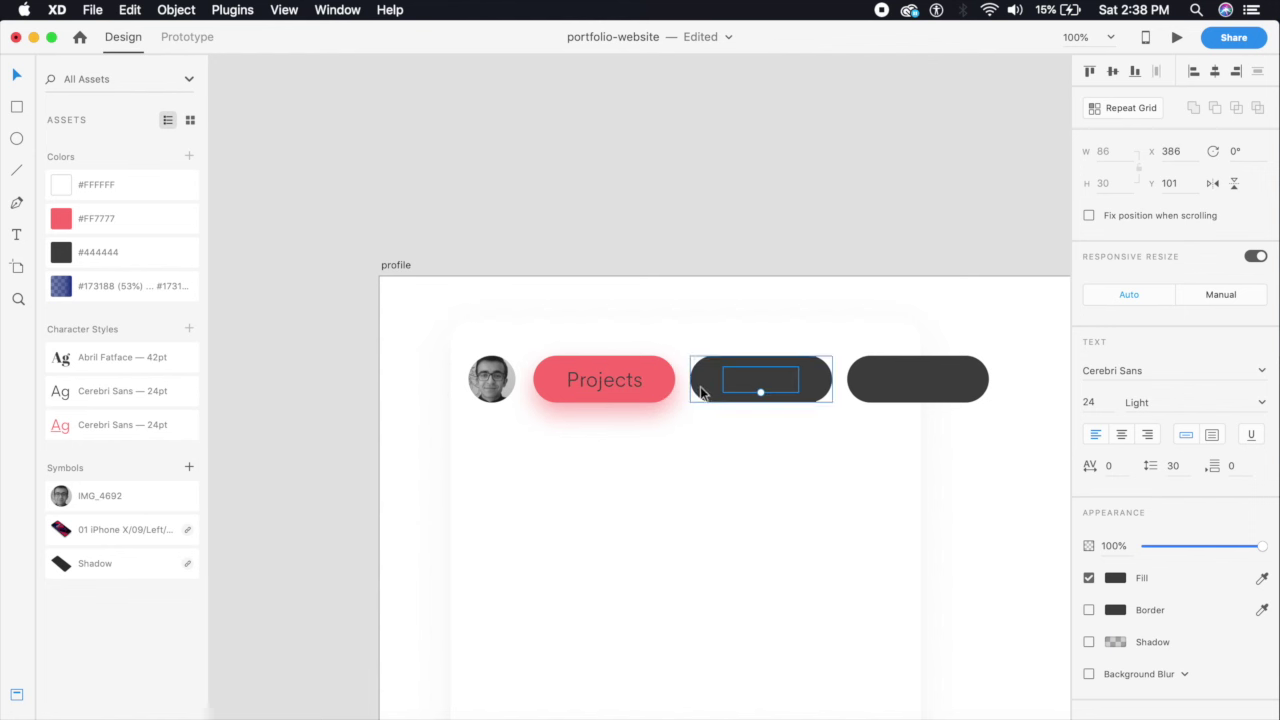
left_click(129, 184)
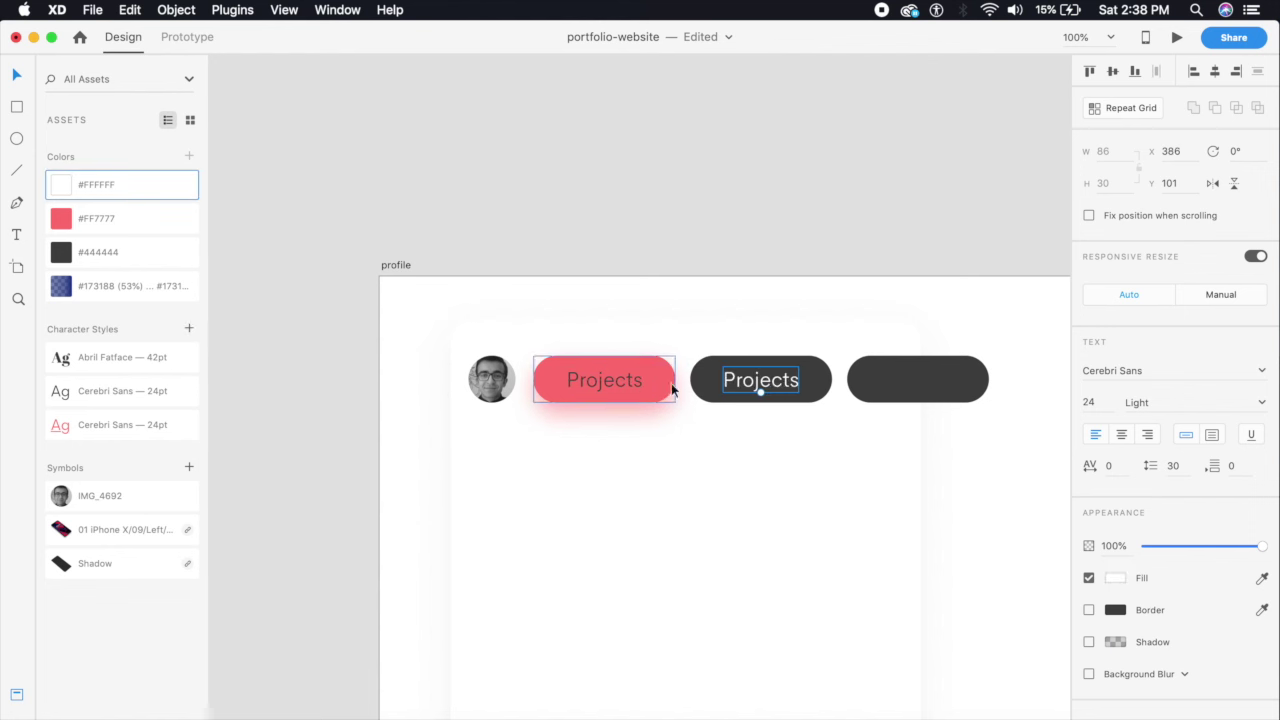
double_click(790, 383)
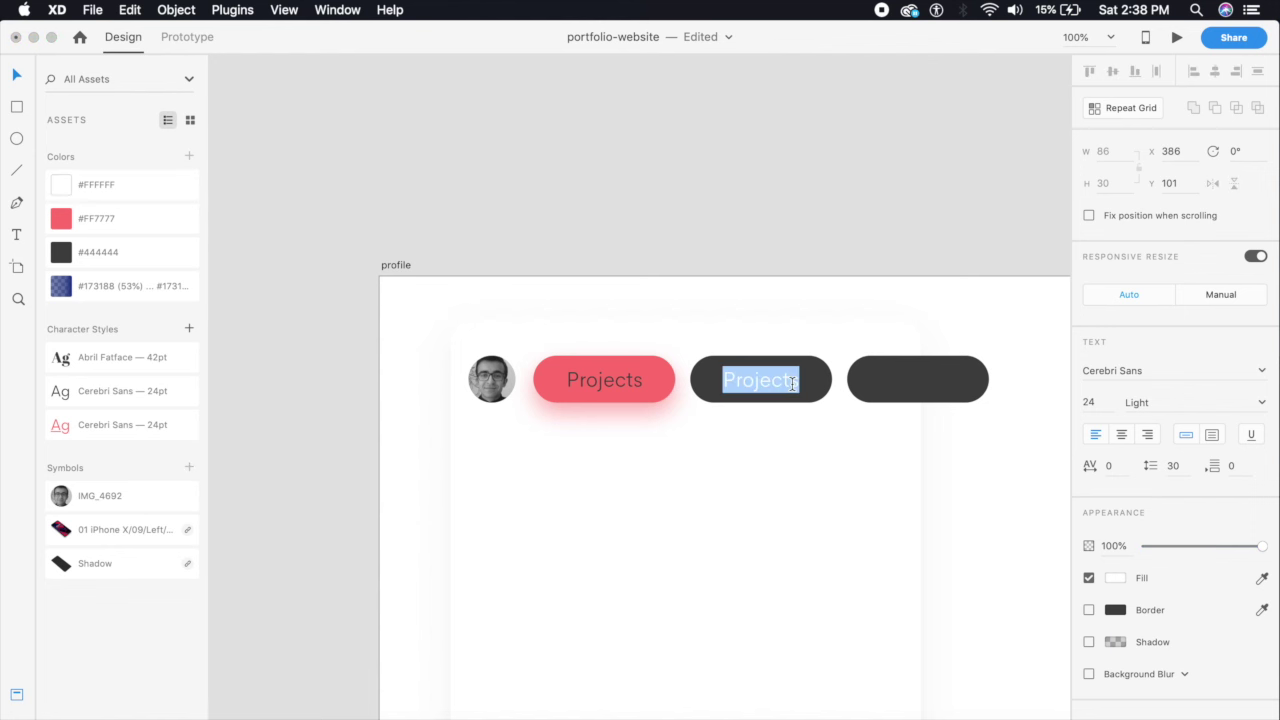
type("Passions")
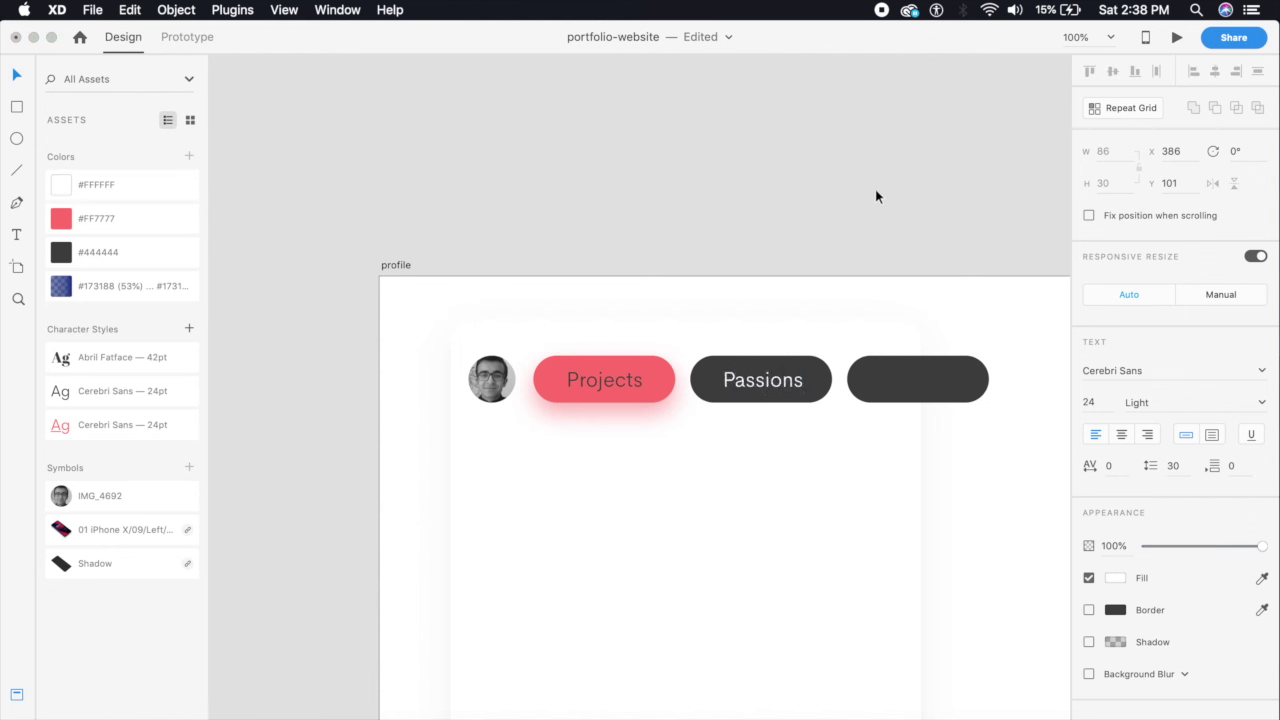
key("Escape")
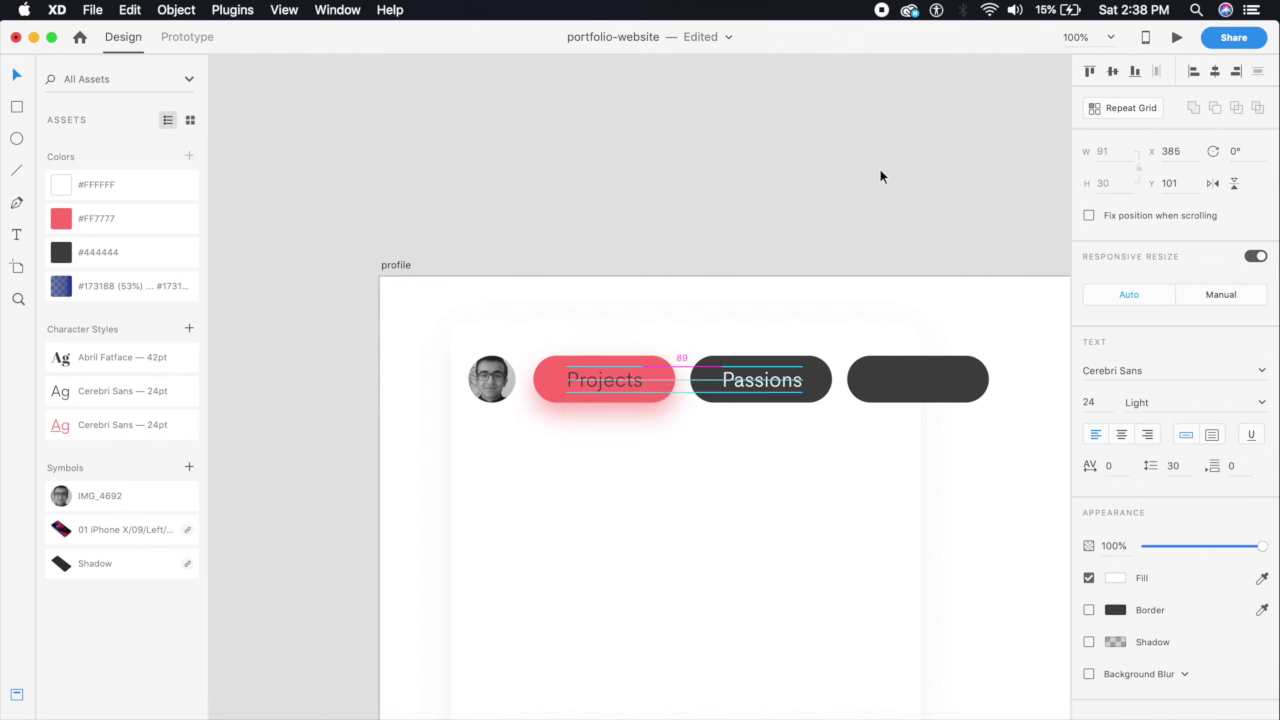
- Duplicate the "Passions" label onto the third button, reword it "Contact" and center it
scroll(829, 209, "right", 3)
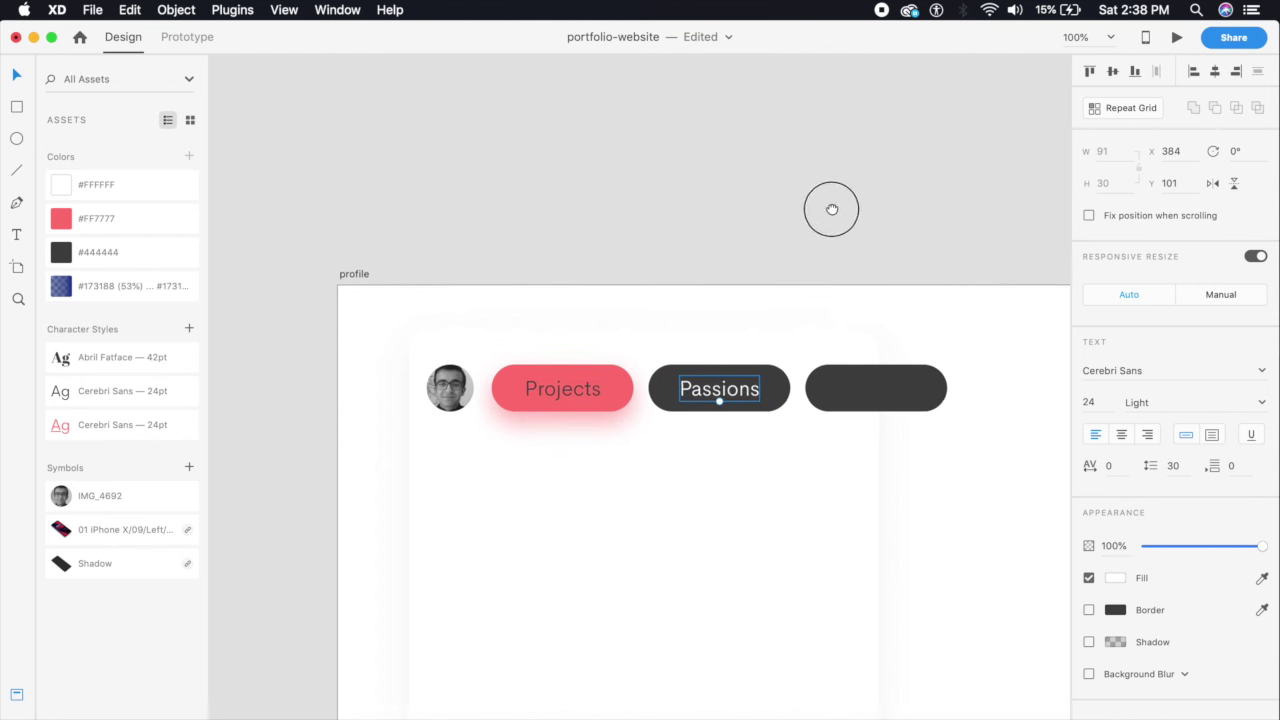
left_click_drag(648, 386, 824, 386)
double_click(830, 385)
type("Contac")
key("Escape")
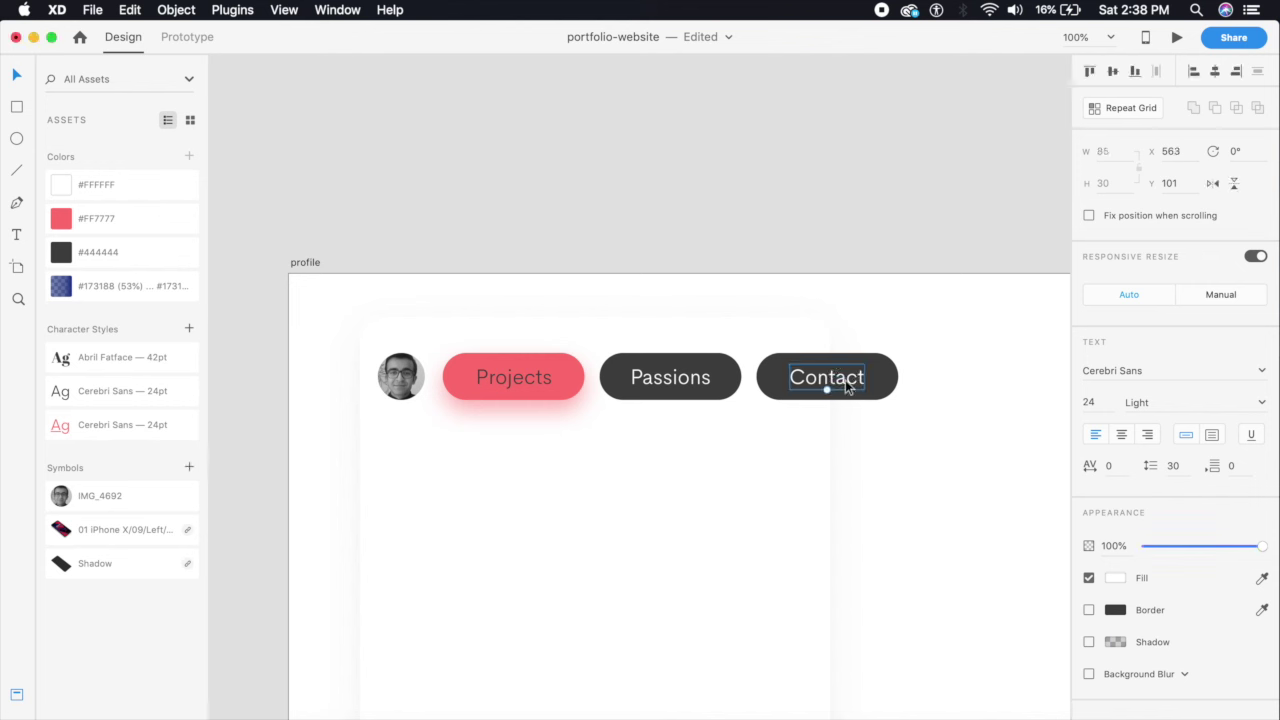
left_click(918, 248)
- Add the designer's full name as an Abril Fatface 42 heading below the profile photo, at X 100, Y 172
scroll(917, 246, "down", 5)
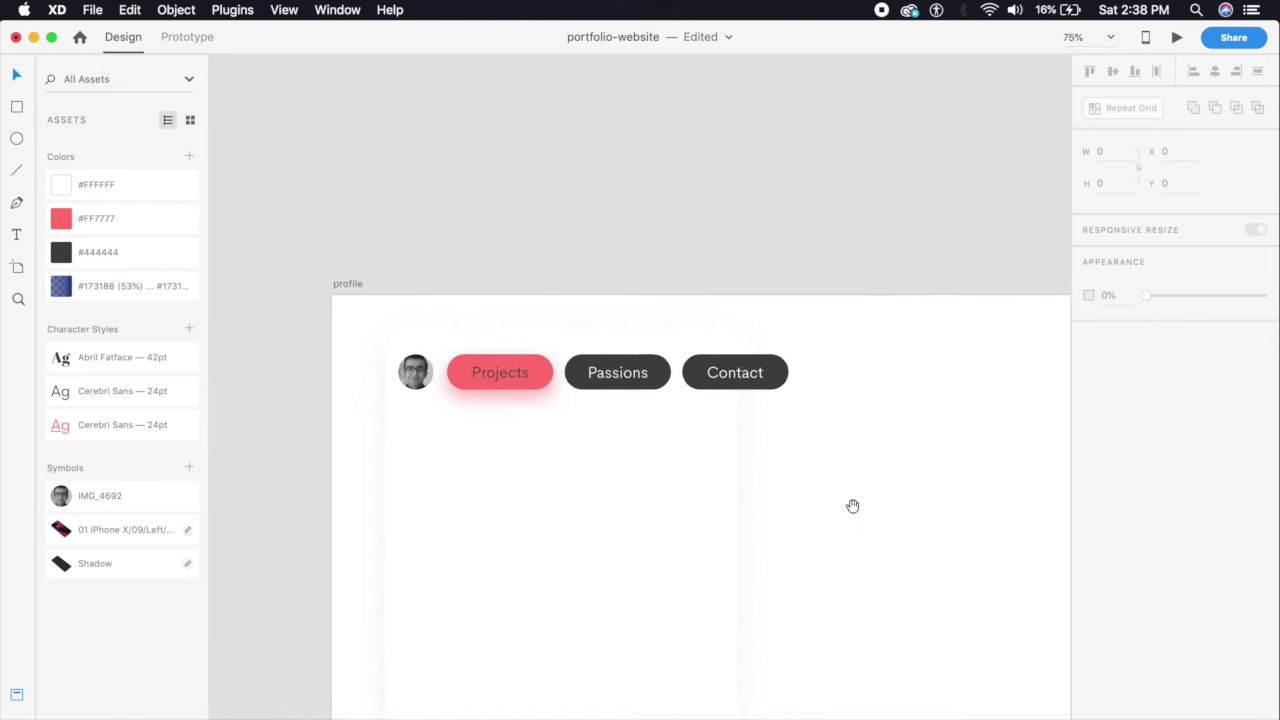
left_click_drag(853, 506, 797, 460)
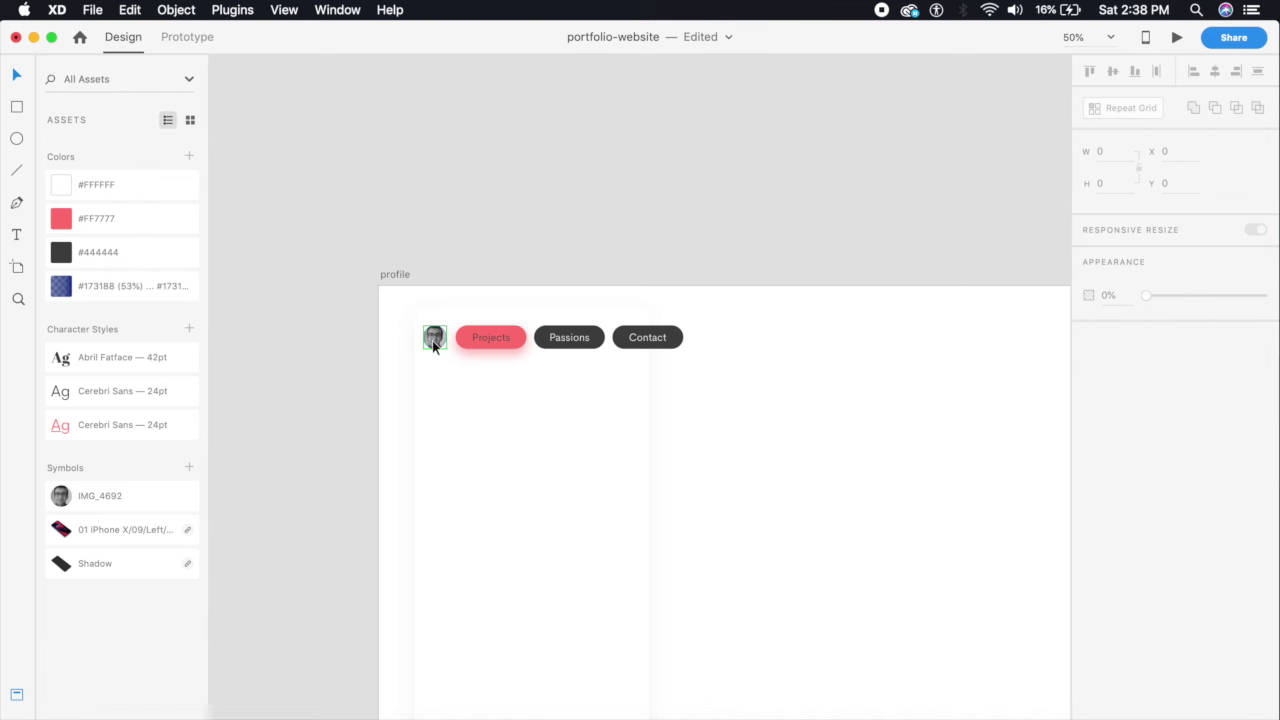
scroll(386, 508, "up", 3)
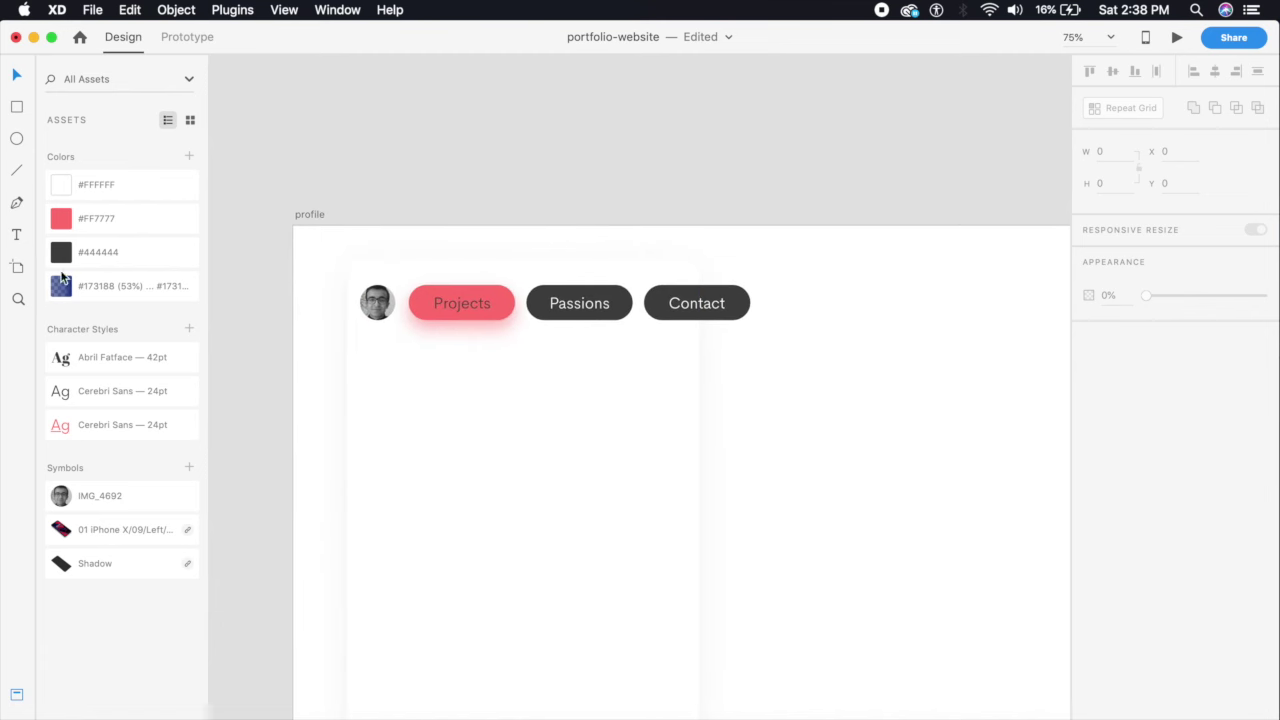
left_click(17, 236)
left_click(361, 351)
type("Punit Chawla")
left_click(17, 75)
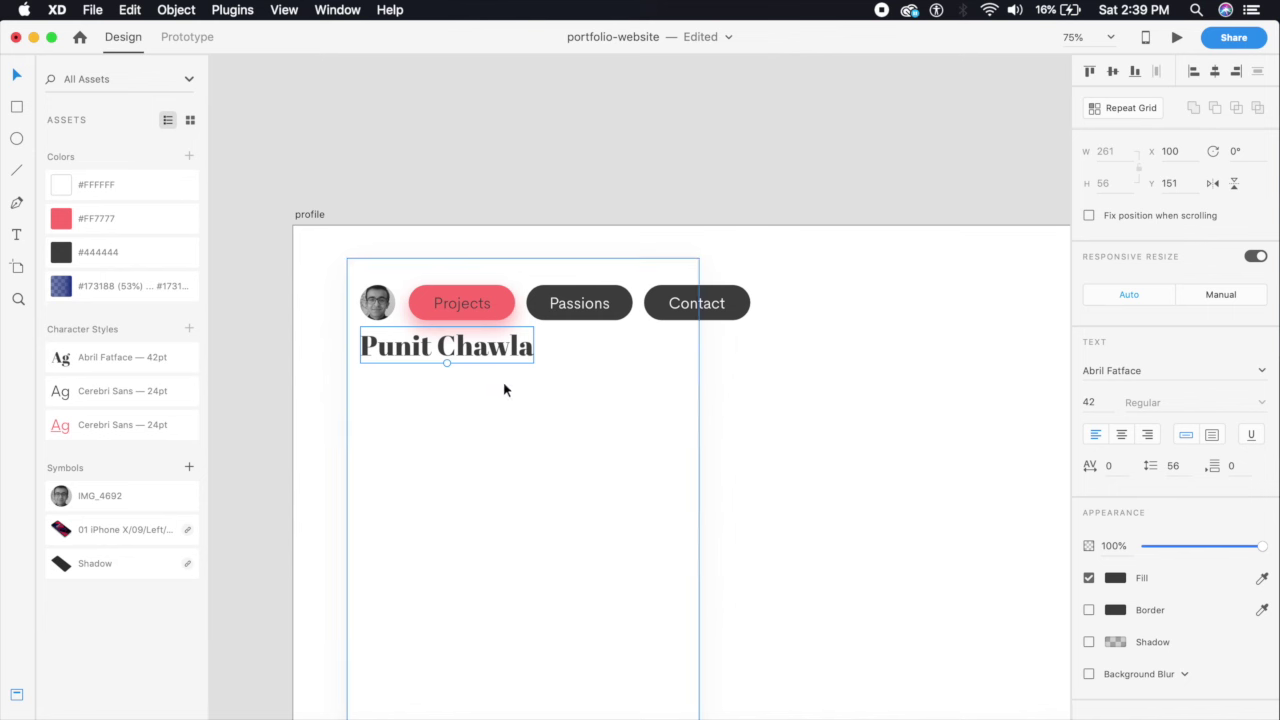
left_click_drag(475, 347, 477, 363)
key("super+1")
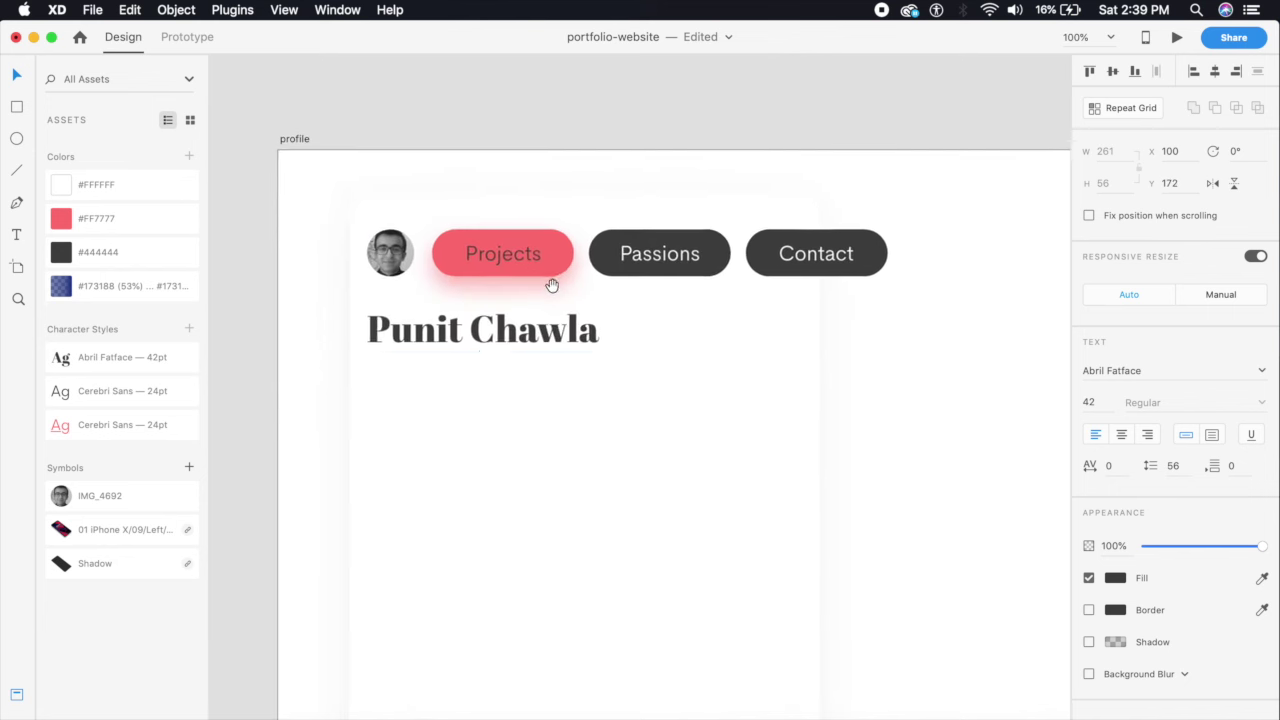
left_click_drag(552, 285, 546, 309)
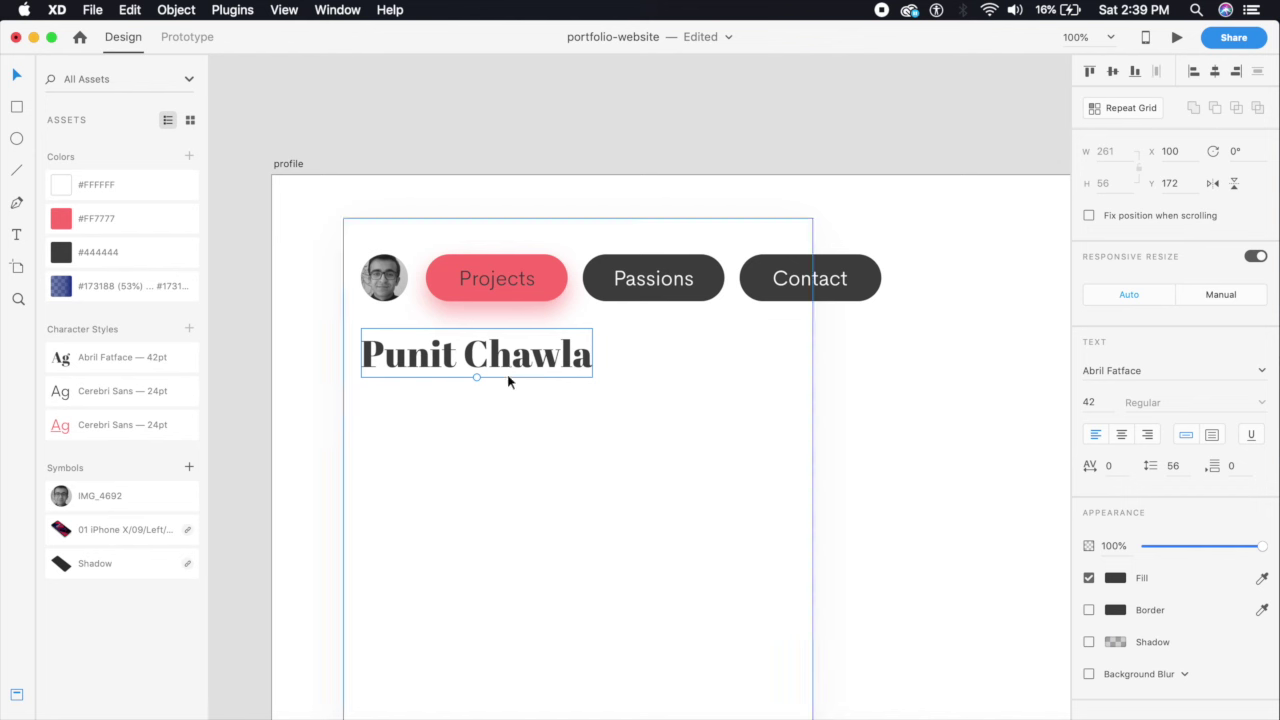
left_click(1189, 370)
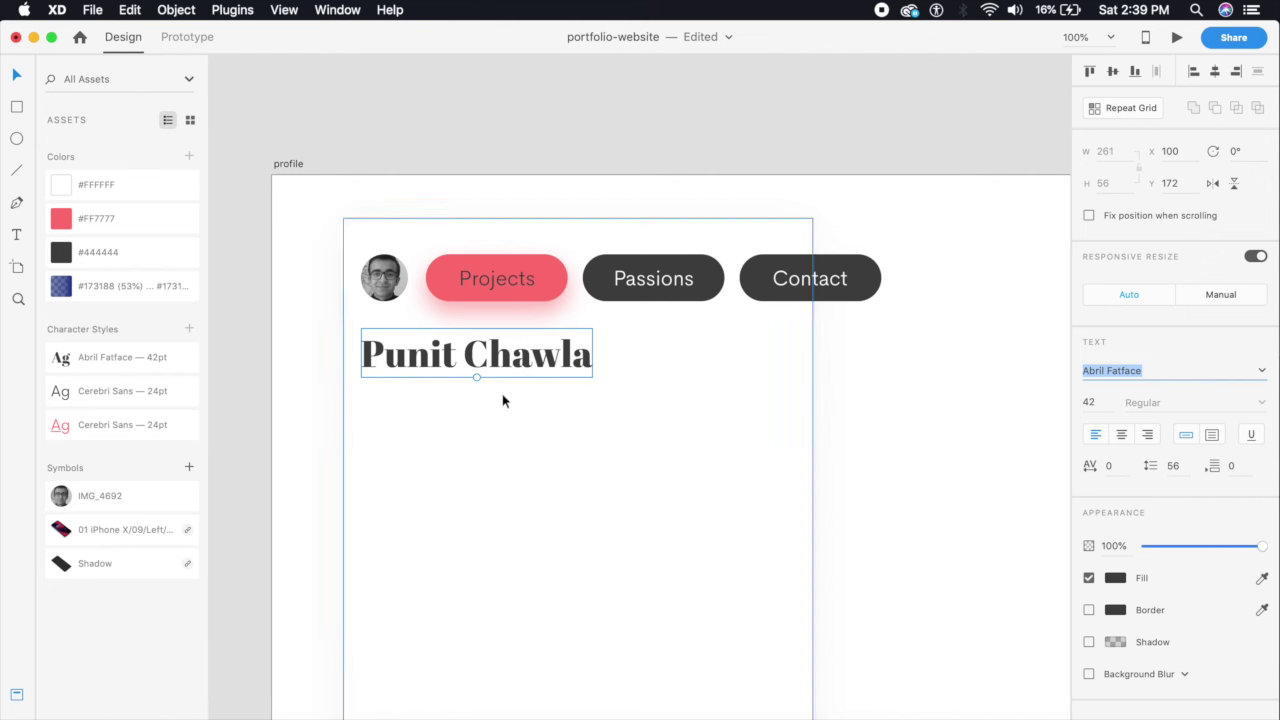
left_click(1108, 401)
left_click(996, 497)
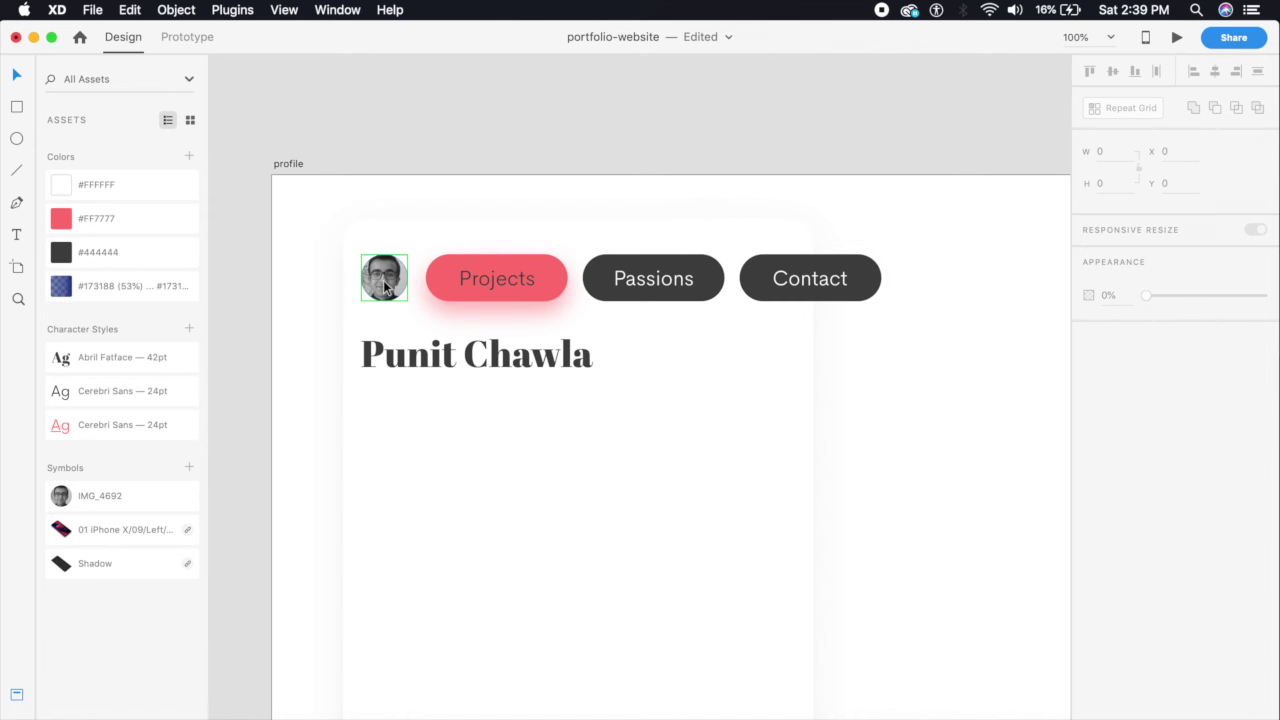
- Examine the profile card's photo, buttons and text spacing in the finished "nav-group – 4" artboard for reference
key("super+minus")
key("super+minus")
scroll(651, 451, "up", 10)
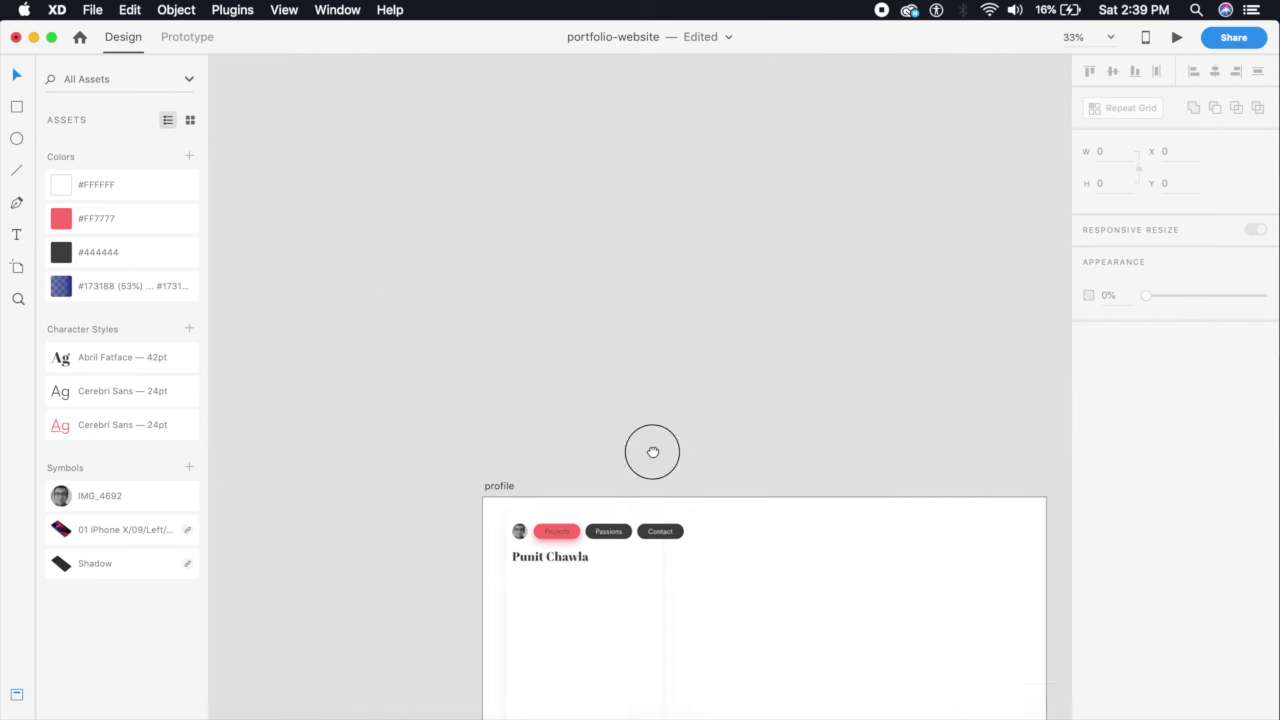
scroll(616, 435, "up", 5)
key("super+plus")
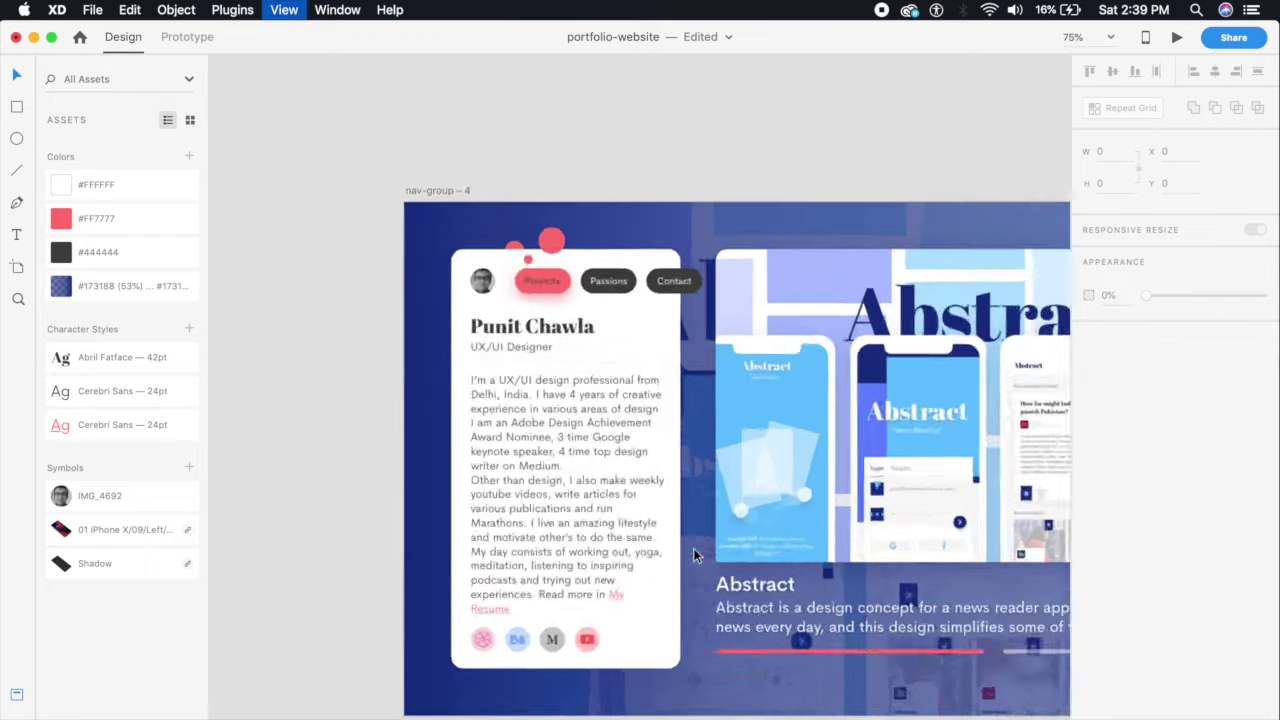
left_click(430, 290)
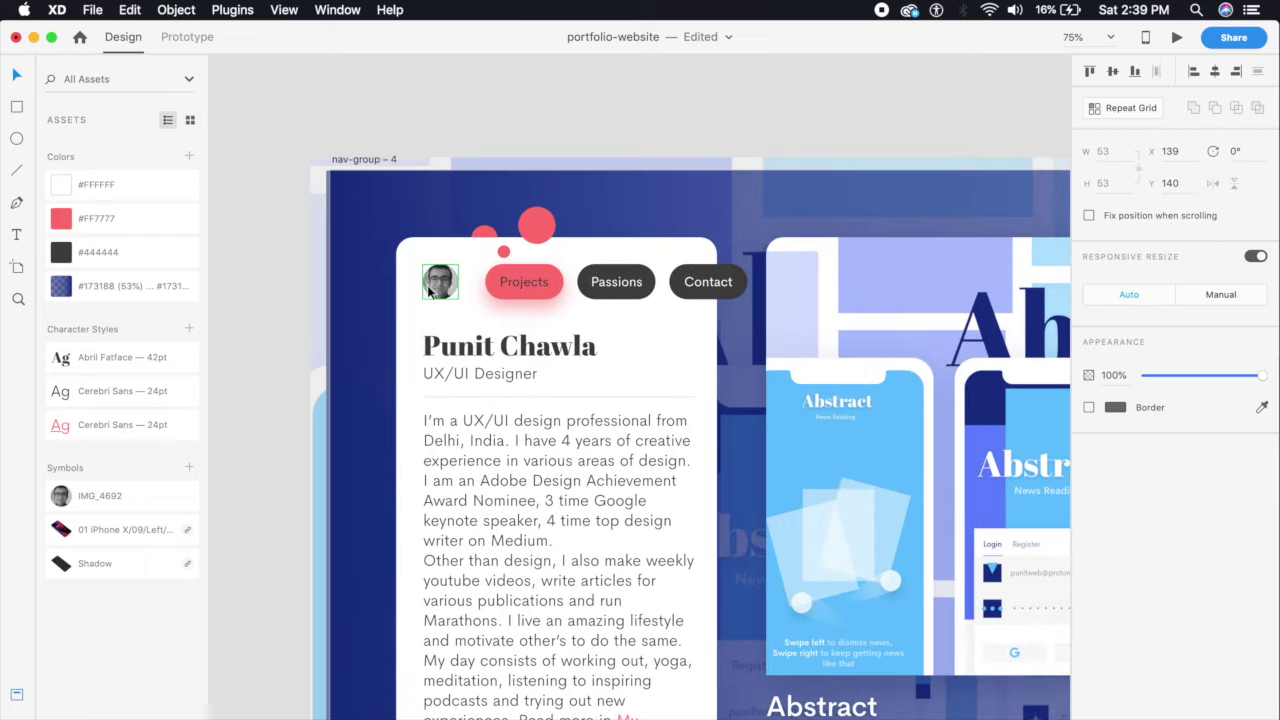
key("super+minus")
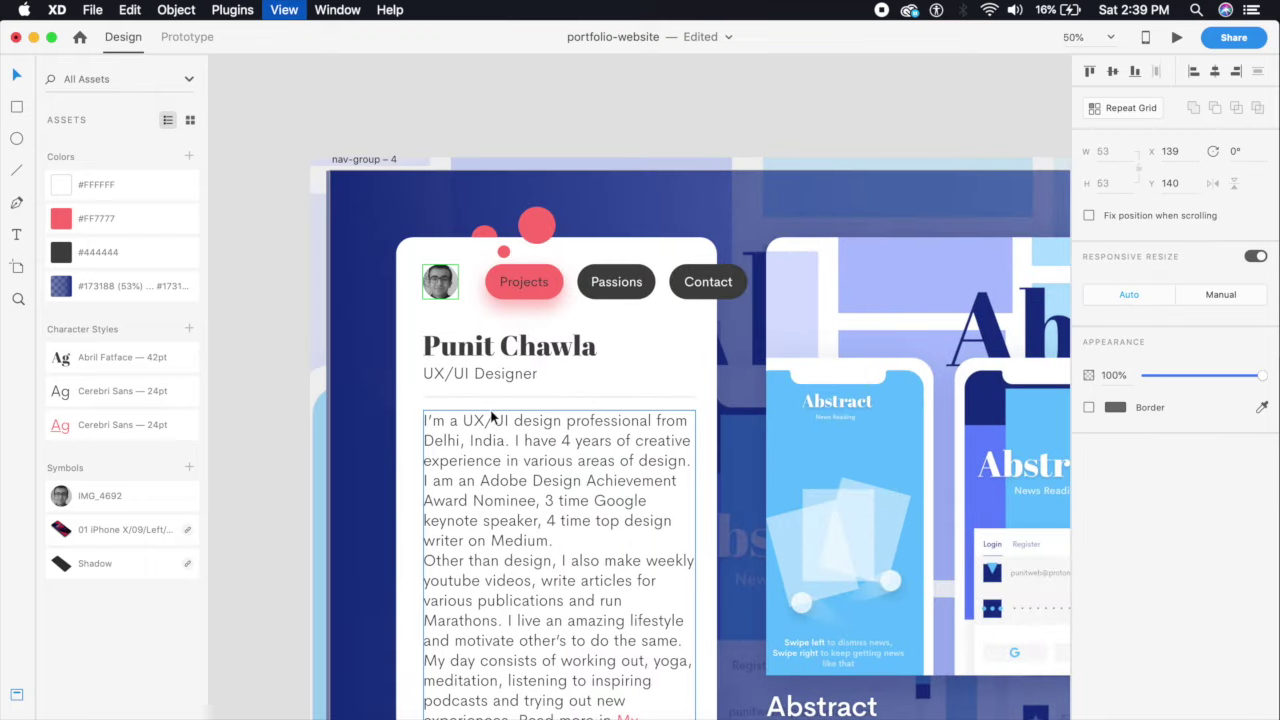
scroll(696, 588, "down", 5)
scroll(695, 588, "down", 10)
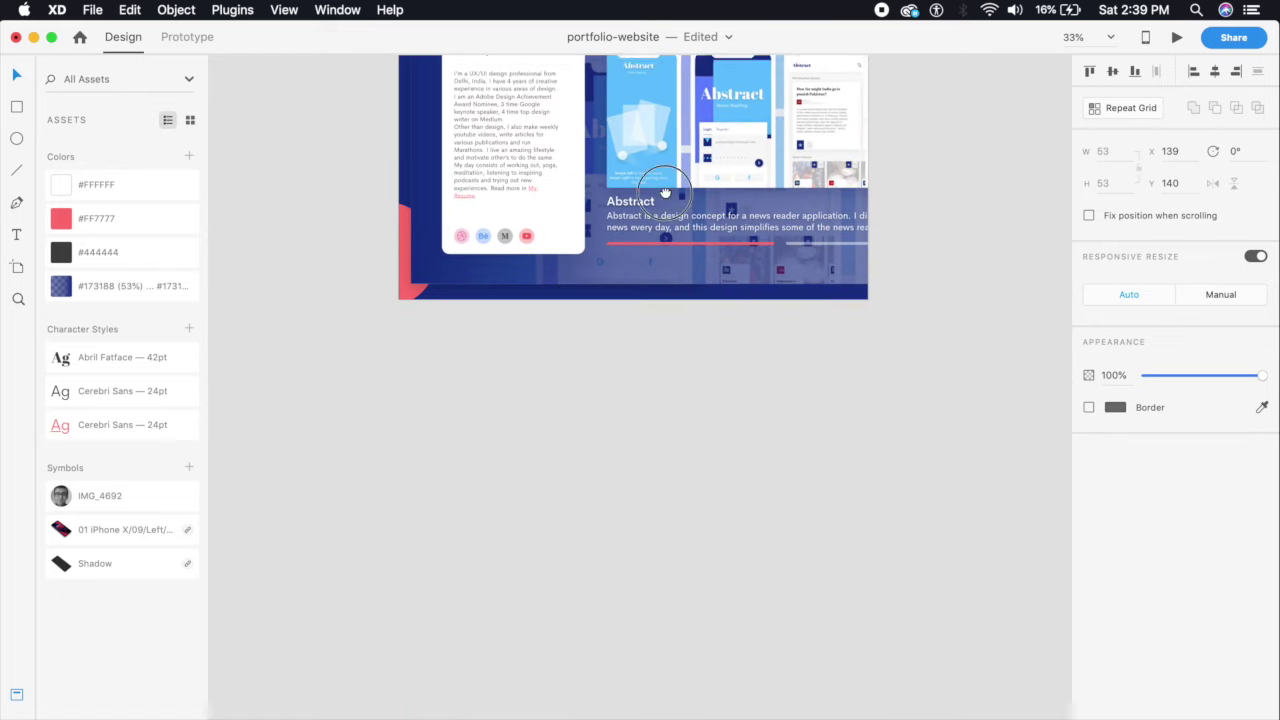
scroll(575, 246, "up", 5)
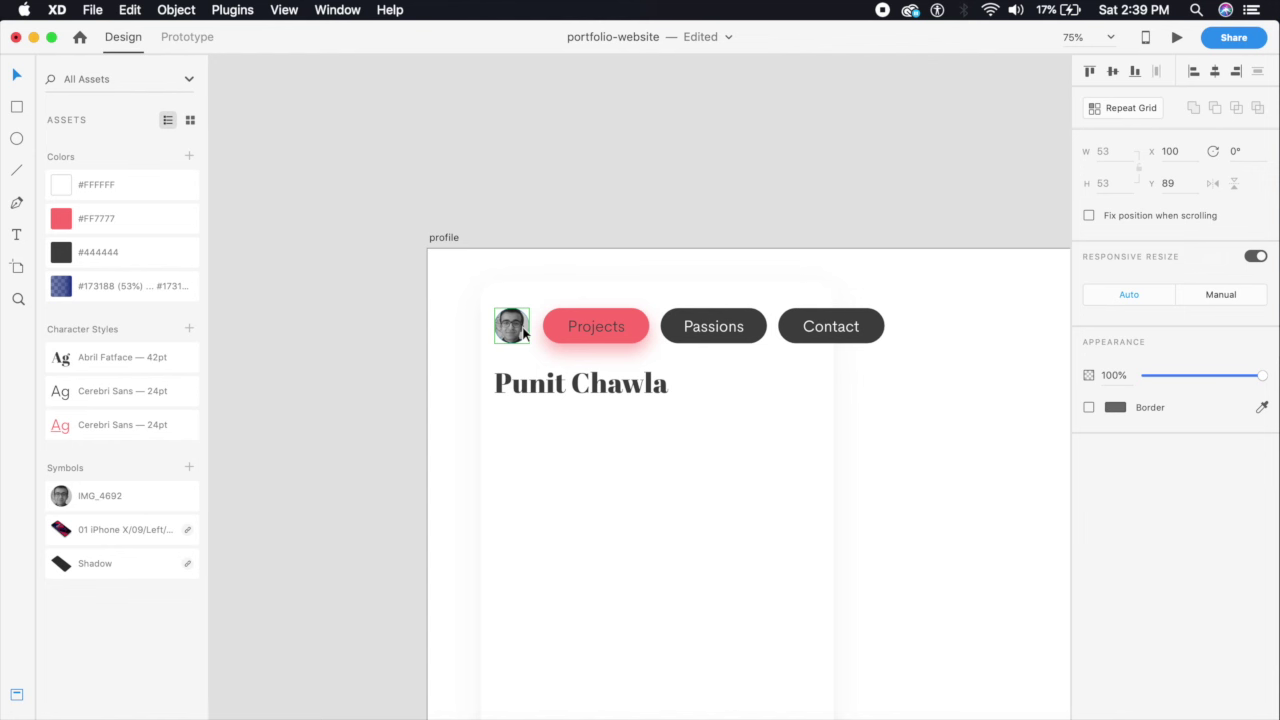
- Shift the profile photo and the three navigation buttons with their labels about 20 px to the right
left_click_drag(524, 334, 536, 334)
left_click(614, 335)
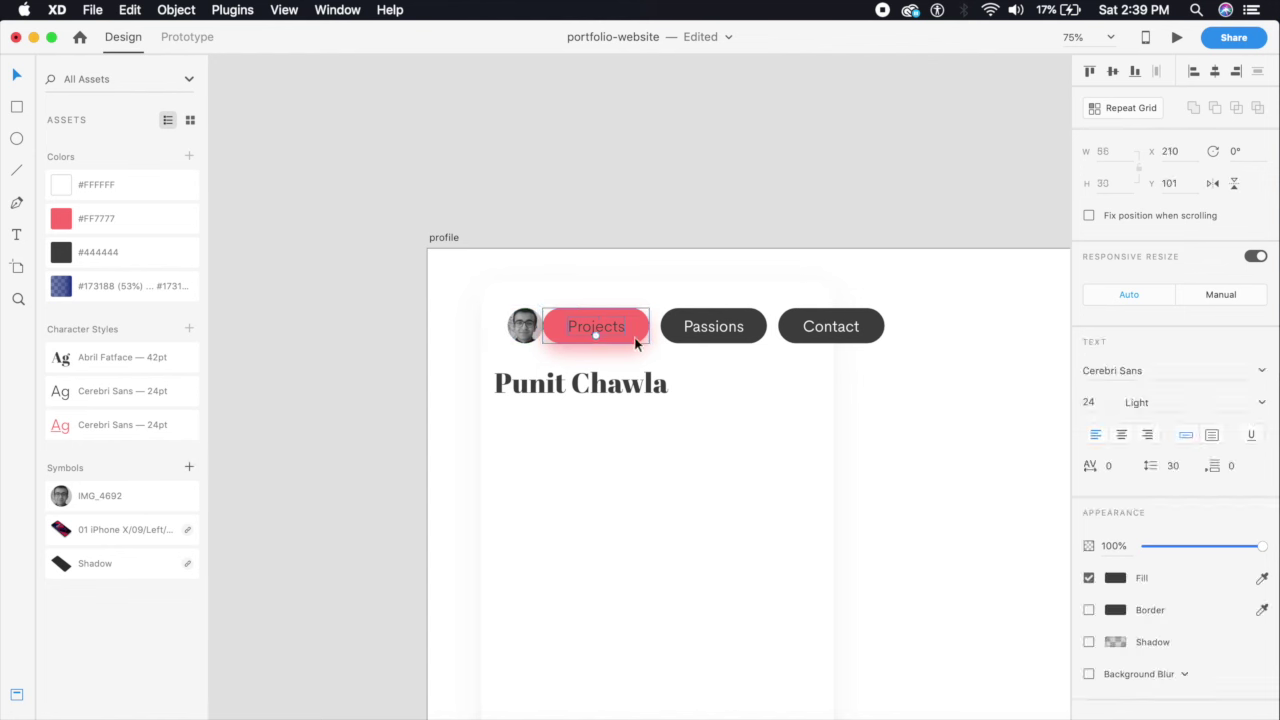
left_click(702, 334, "shift")
left_click(828, 336, "shift")
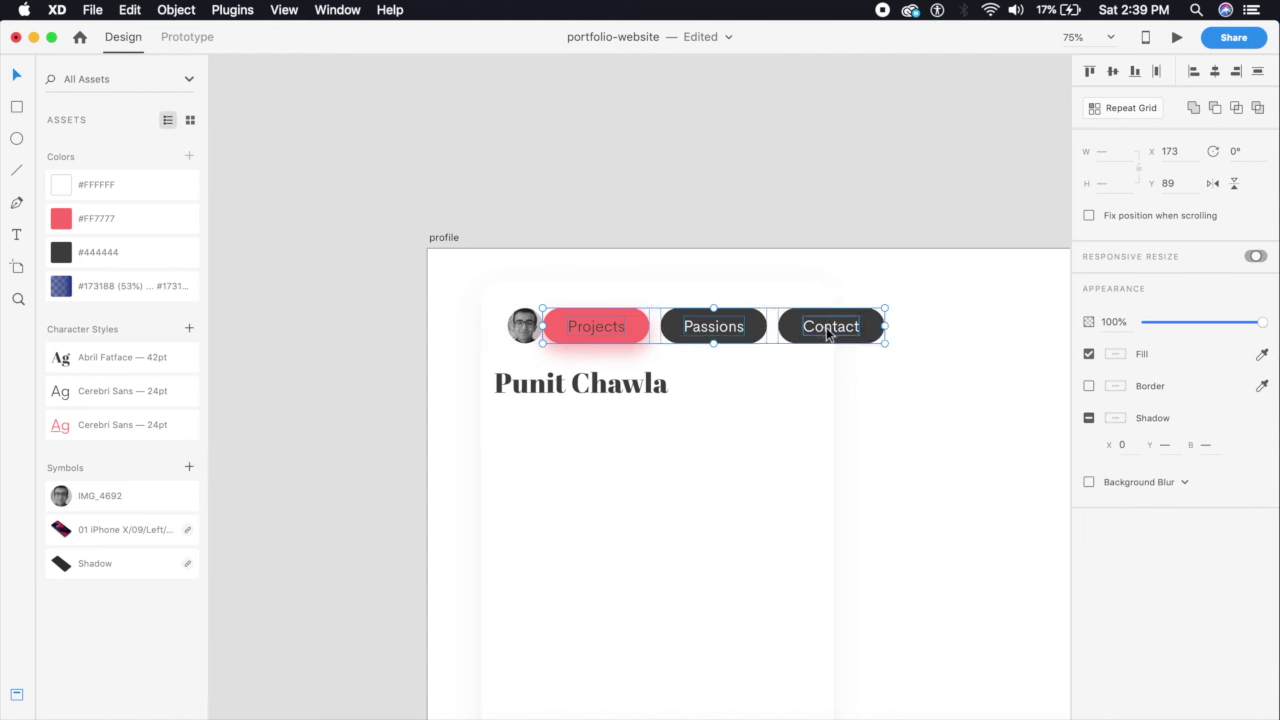
key("shift+Right")
key("shift+Right")
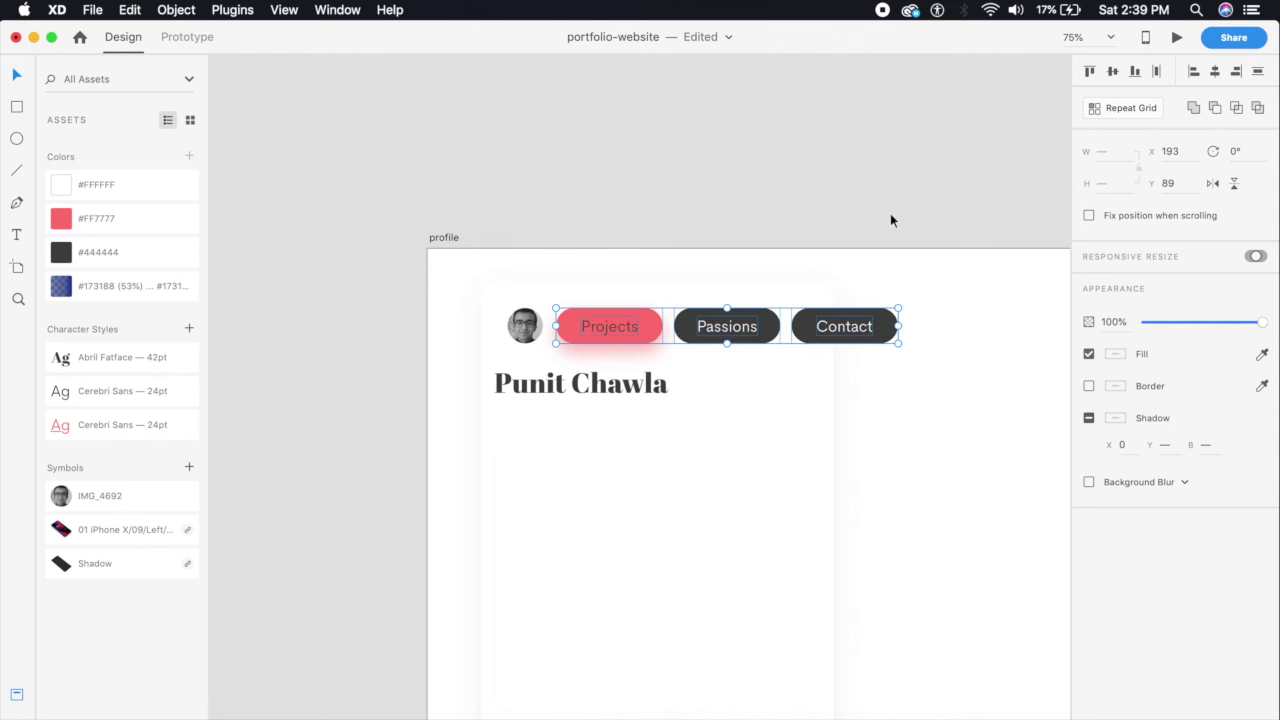
left_click(889, 317)
- Move the name heading to X 120, Y 182 so it lines up with the profile photo's left edge
scroll(443, 397, "right", 2)
left_click(470, 383)
left_click_drag(470, 383, 484, 390)
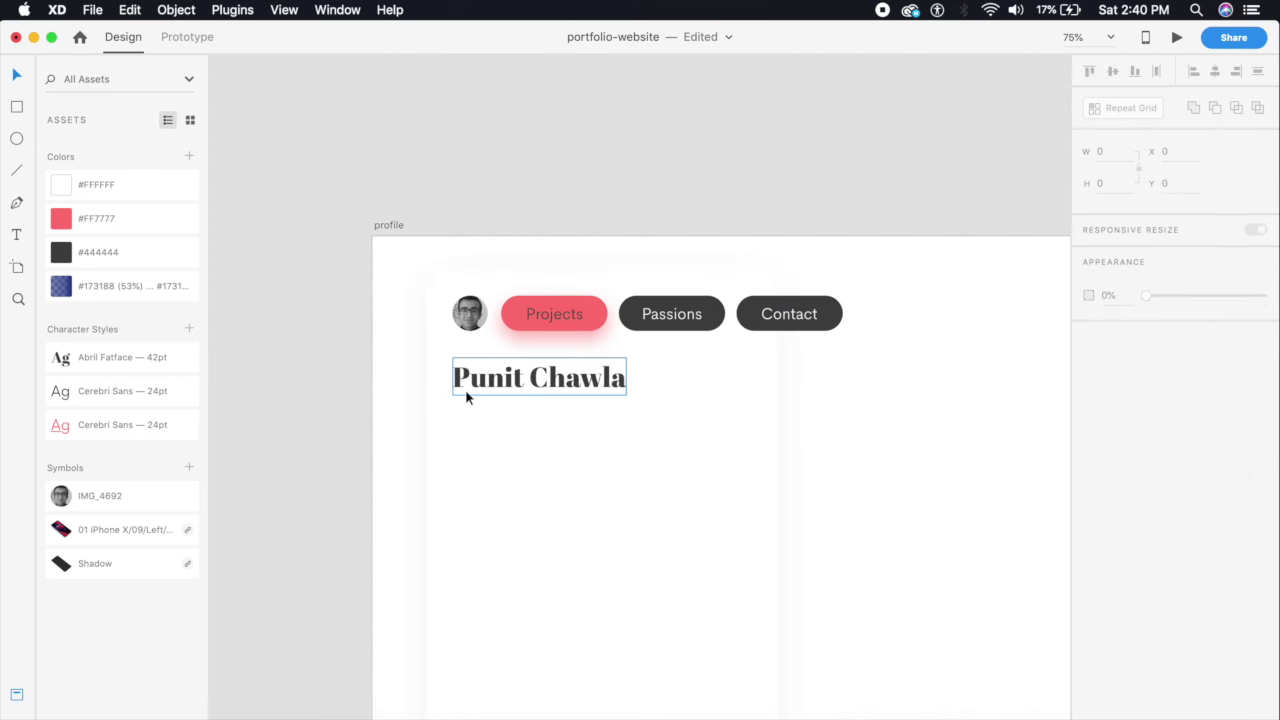
key("cmd+1")
left_click_drag(456, 431, 493, 412)
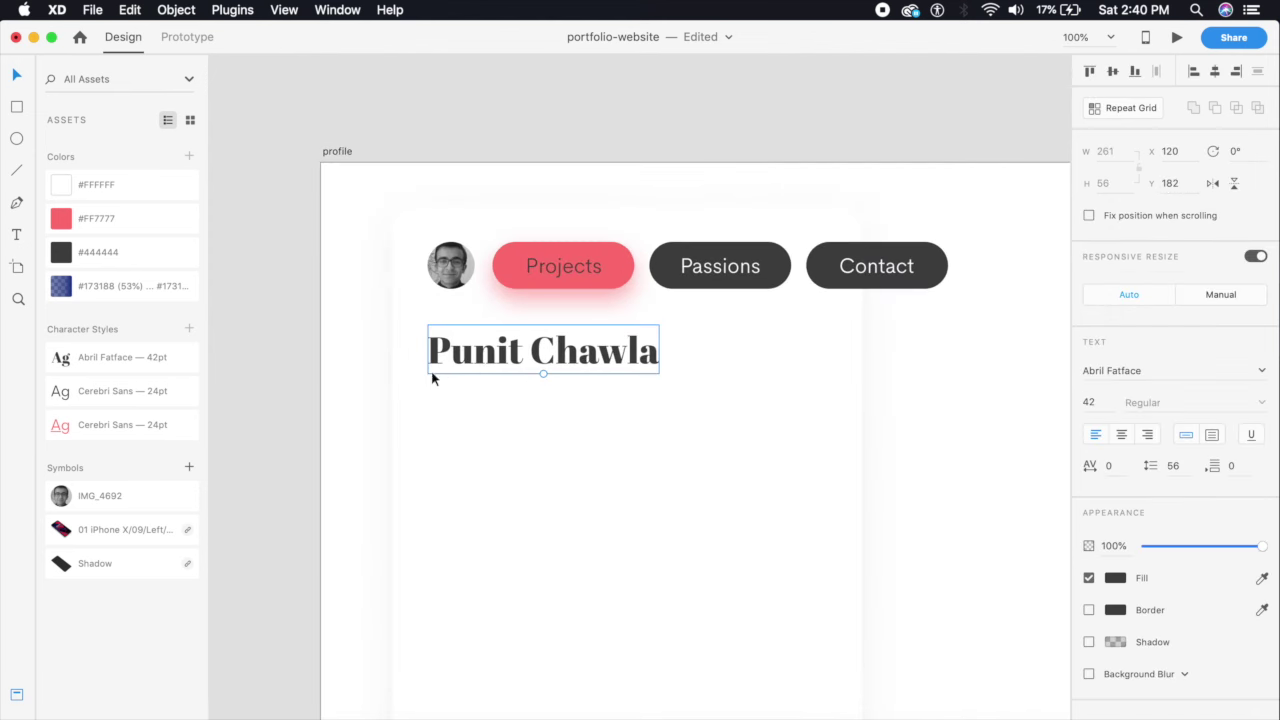
- Duplicate the name heading directly below it and style the copy as Cerebri Sans 24pt with Regular weight
left_click_drag(481, 365, 478, 402)
left_click(124, 388)
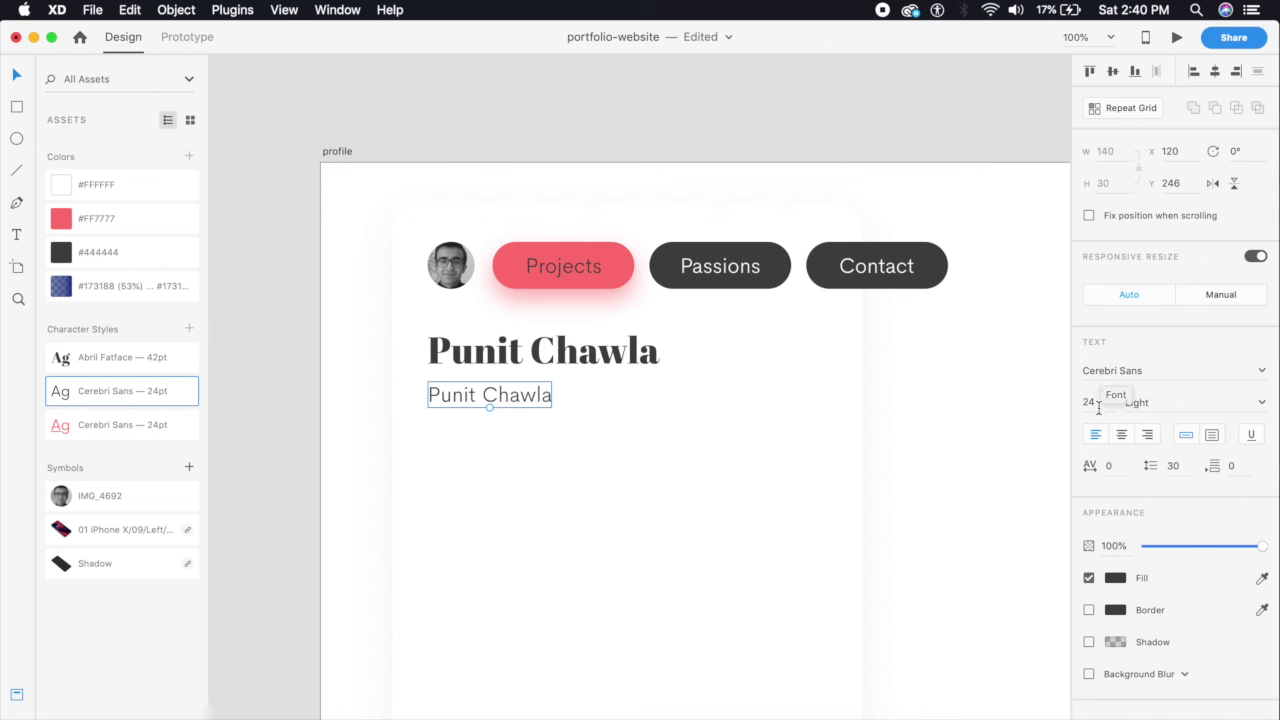
left_click(1266, 403)
left_click(1148, 427)
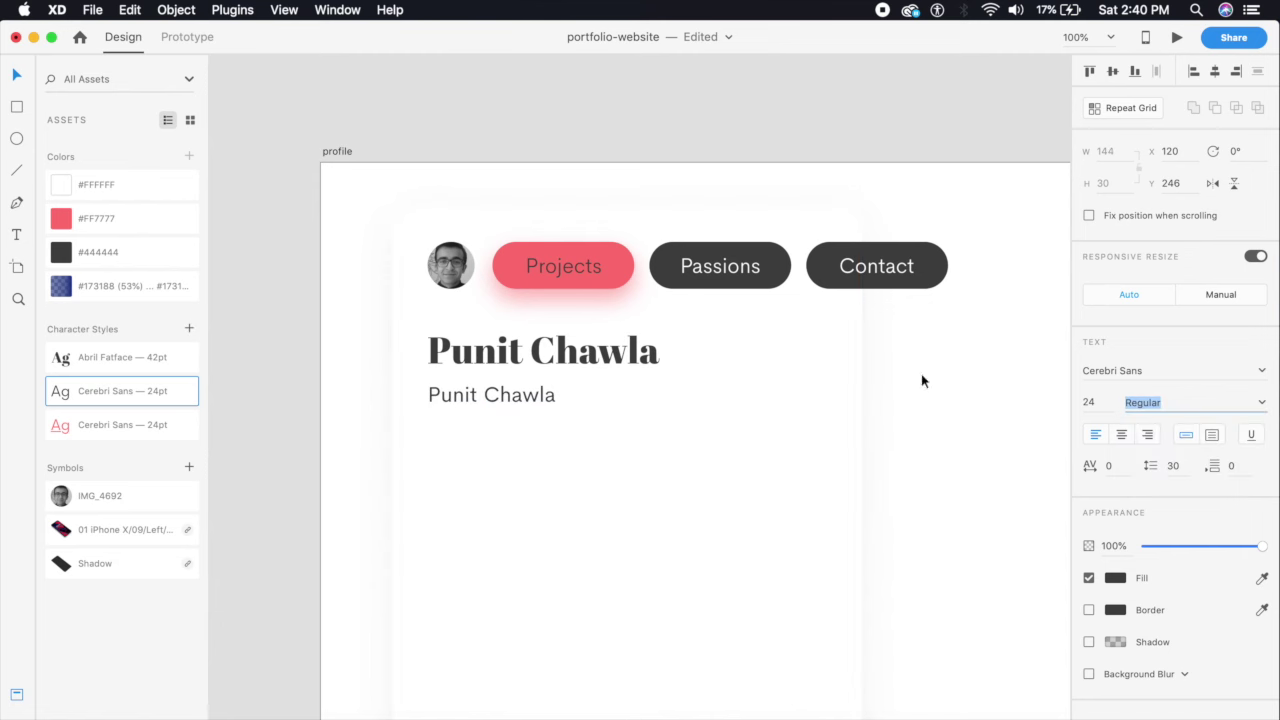
left_click(397, 443)
key("super+2")
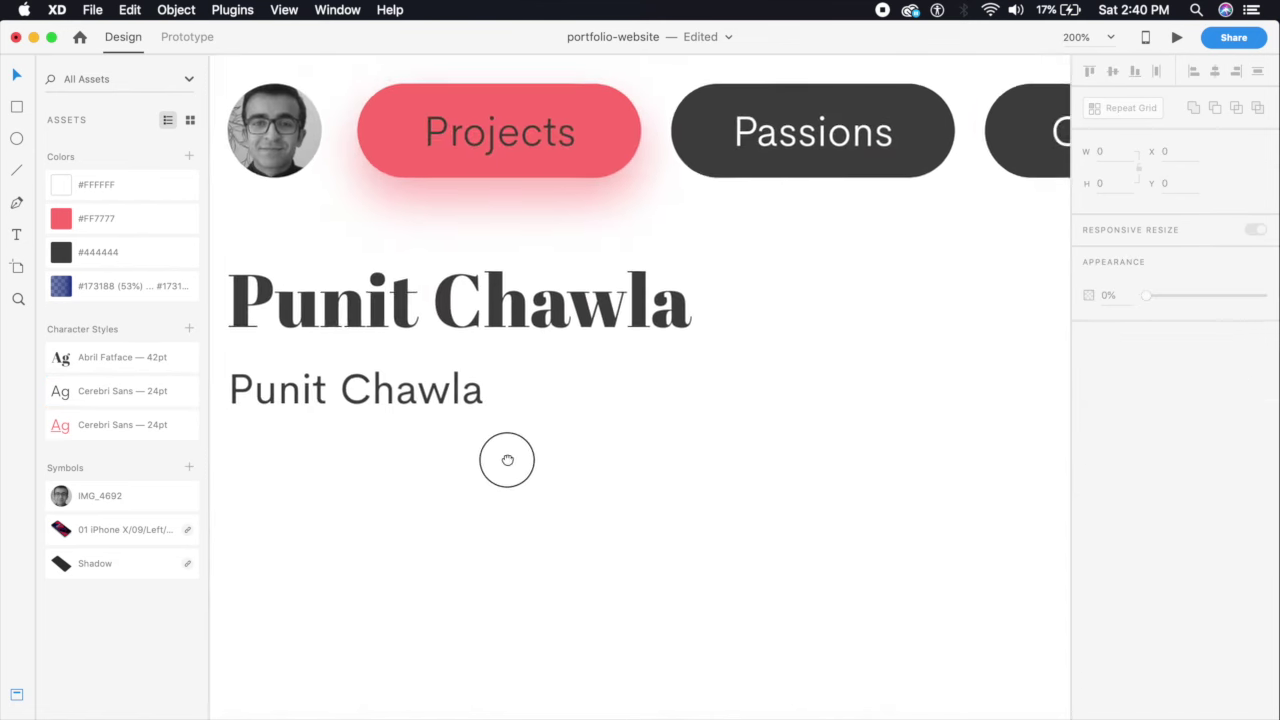
- Replace the text of the copied line below the name heading with "UX/UI Designer"
left_click_drag(463, 457, 583, 486)
left_click(465, 417)
double_click(465, 417)
type("UX/UI ")
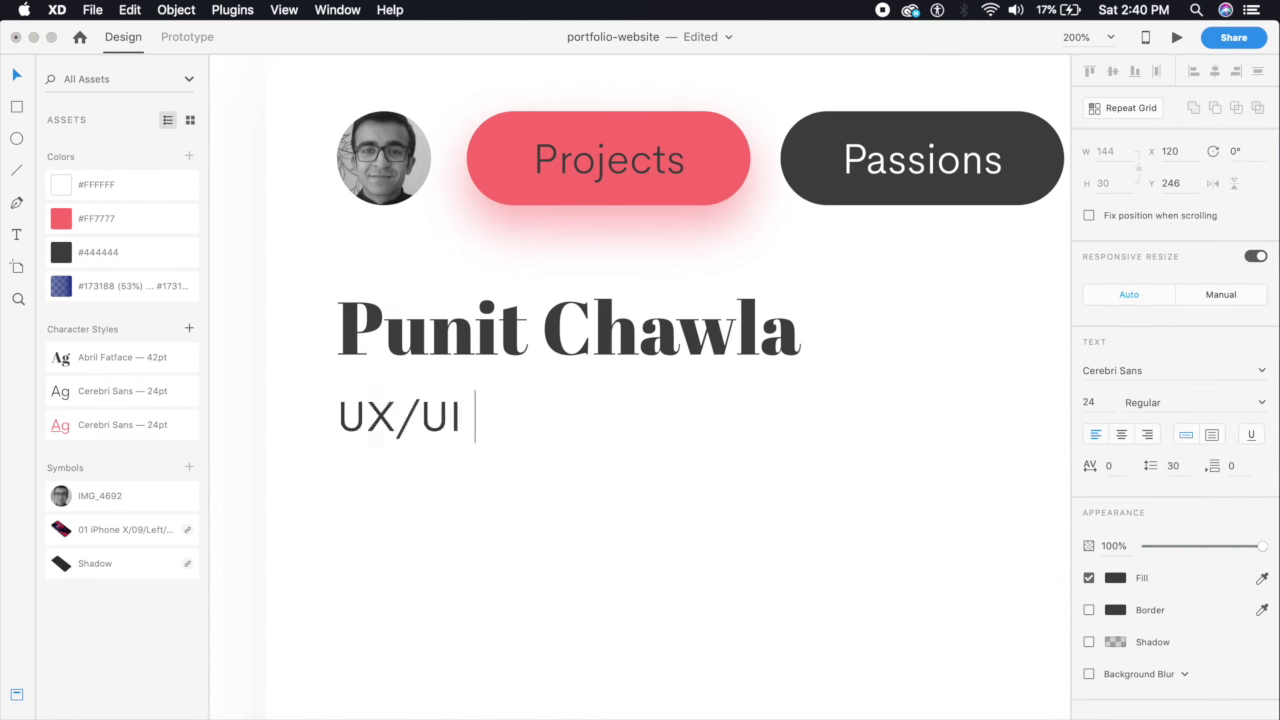
type("Designer")
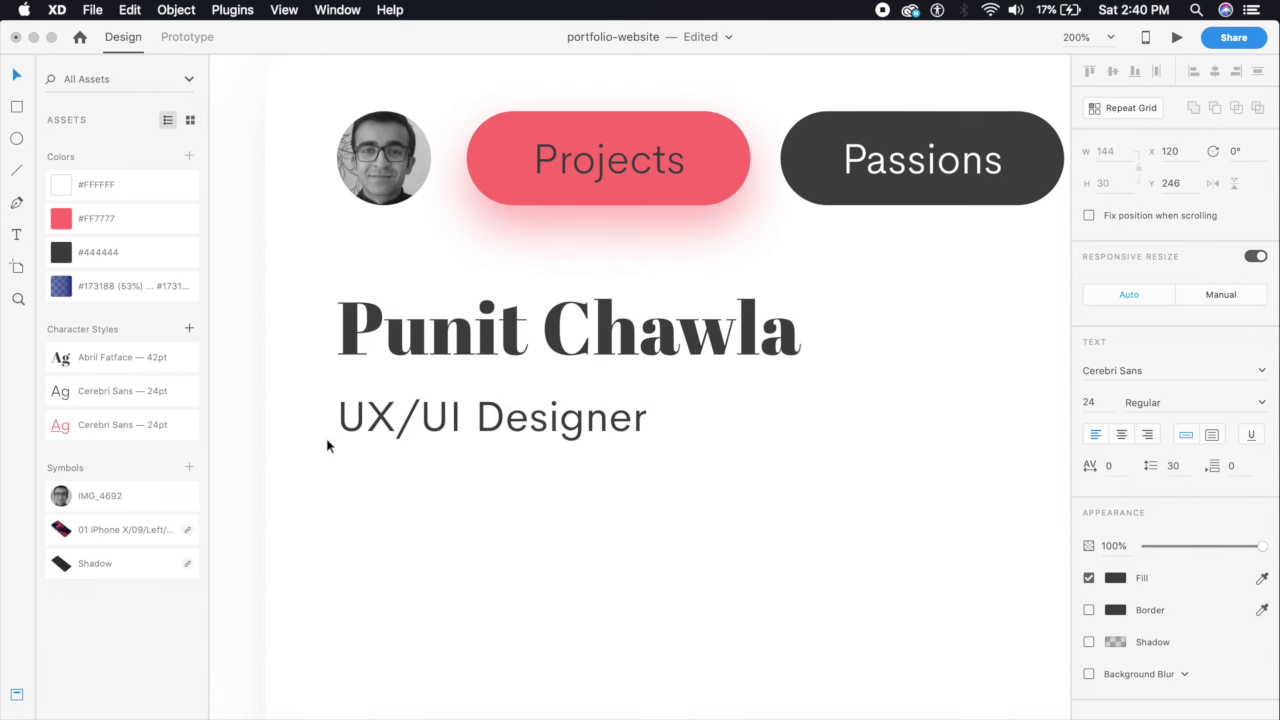
key("Escape")
key("super+1")
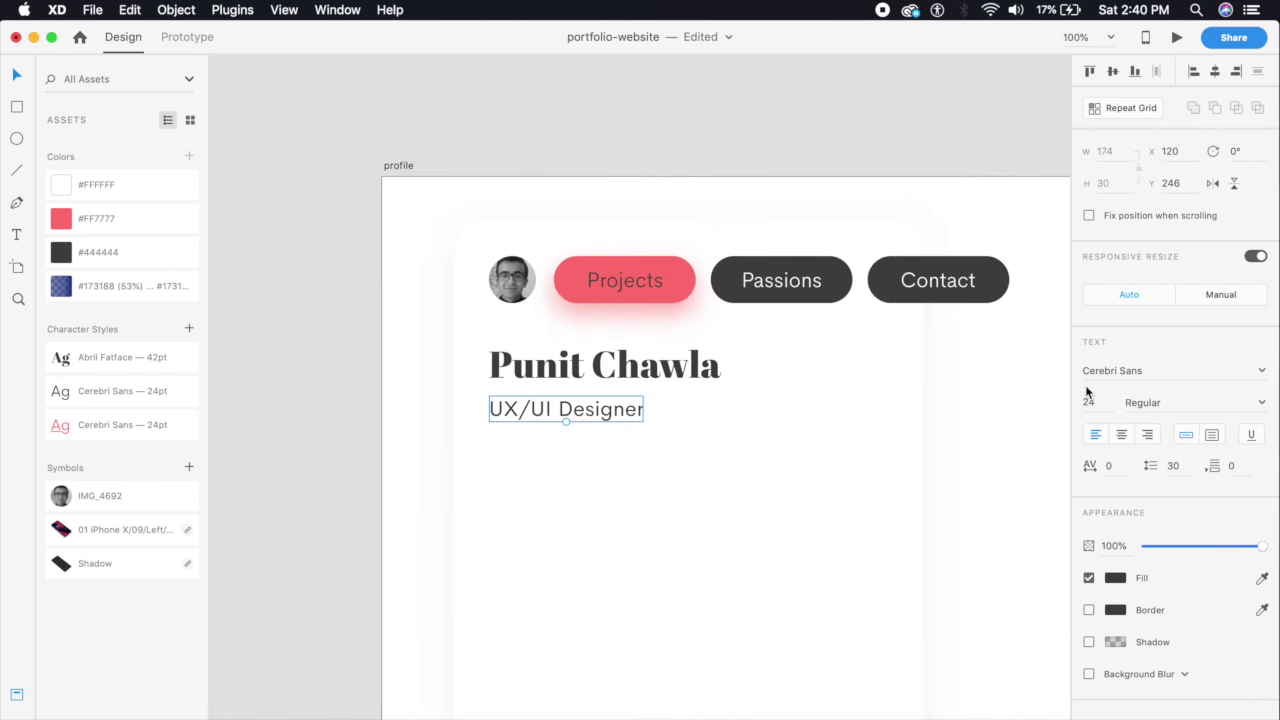
- Set the "UX/UI Designer" subtitle's opacity to 50% and move it up to Y 238, closer to the name heading
left_click(1112, 545)
key("Return")
key("super+minus")
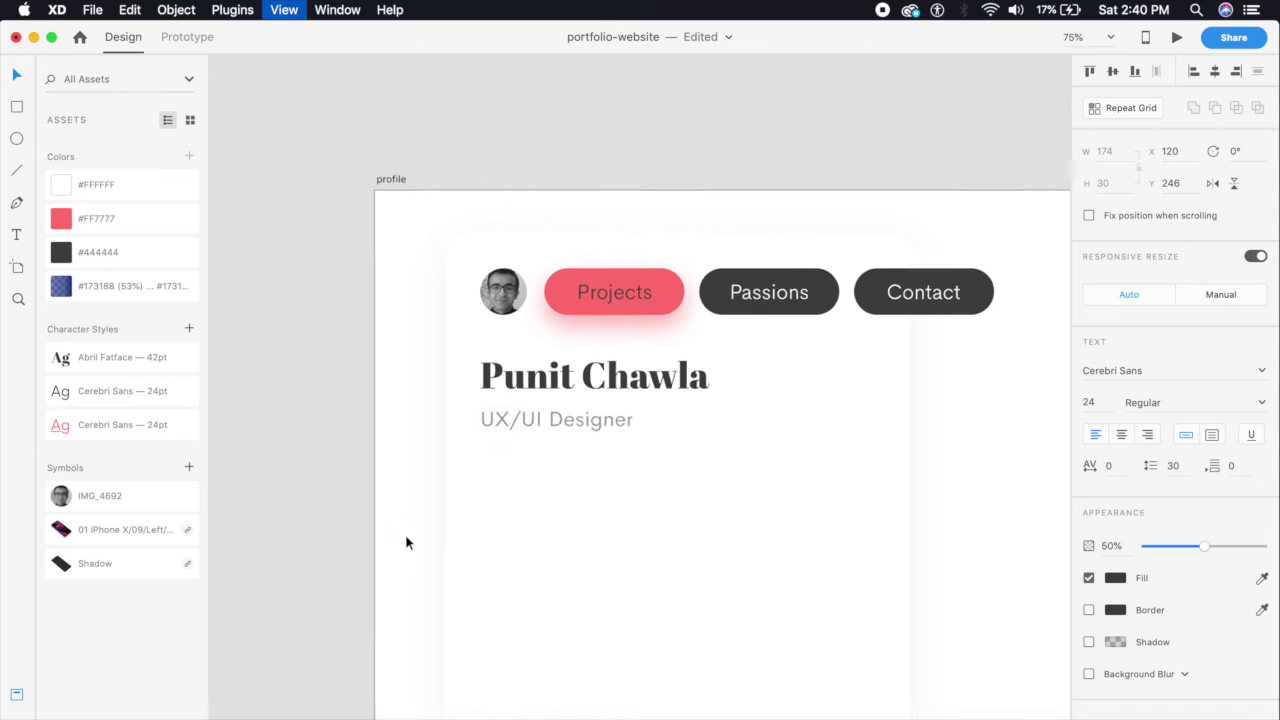
left_click(597, 420)
left_click_drag(597, 420, 595, 414)
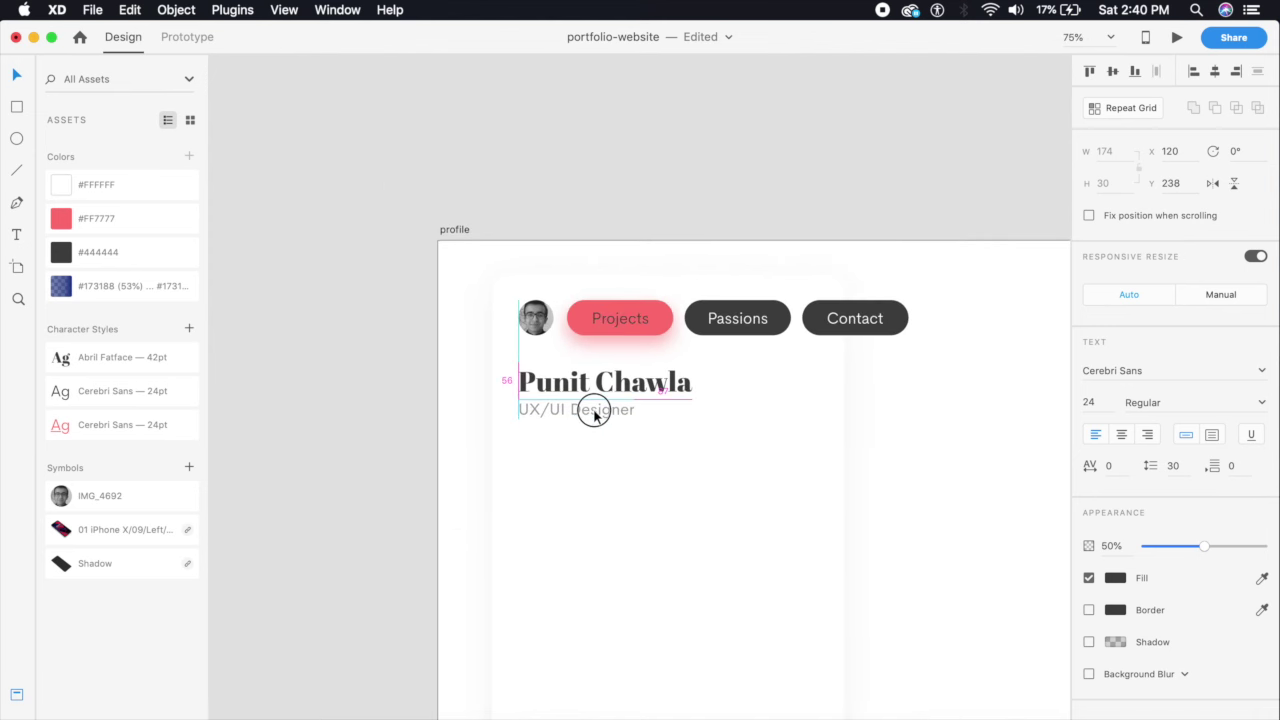
left_click(433, 490)
scroll(563, 540, "right", 3)
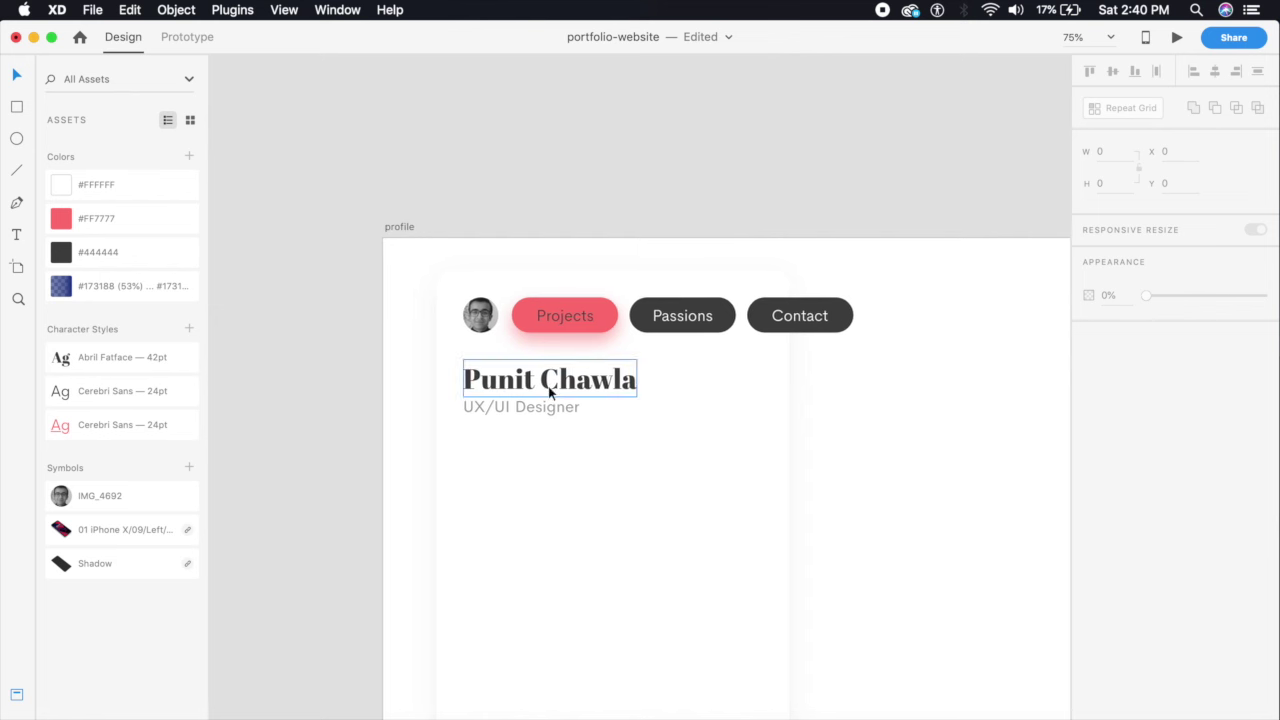
key("super+plus")
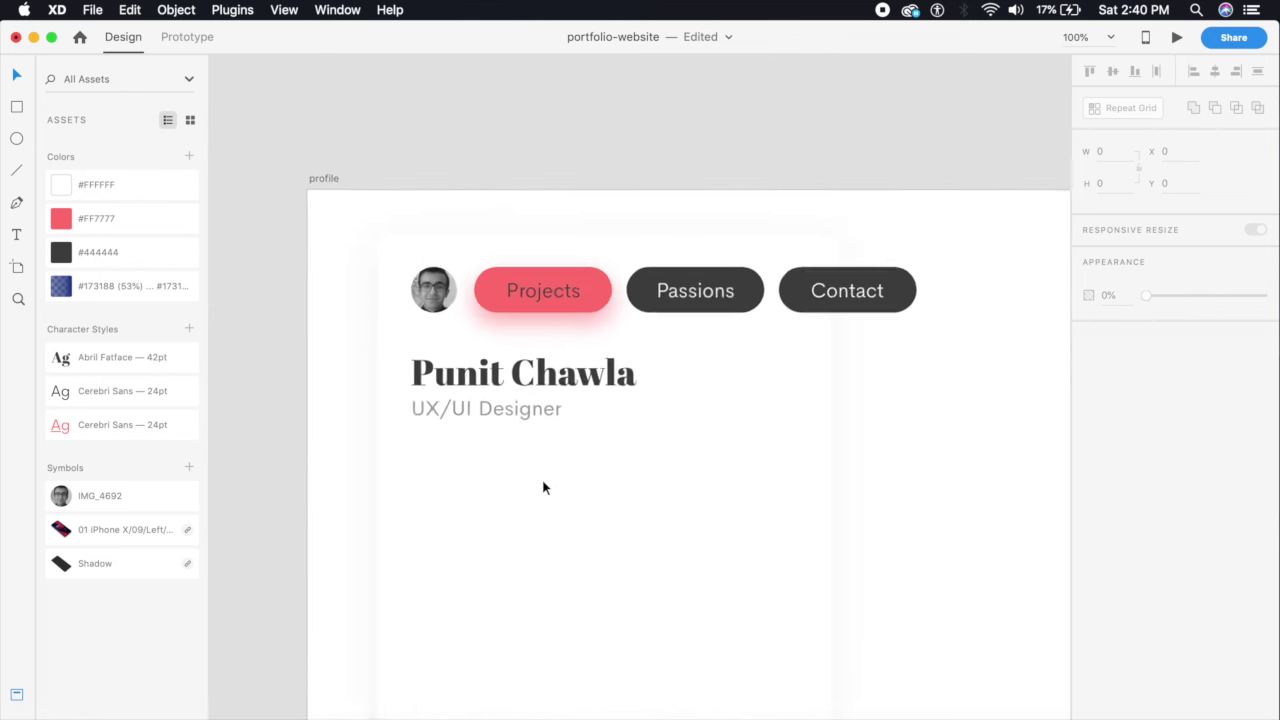
left_click(17, 207)
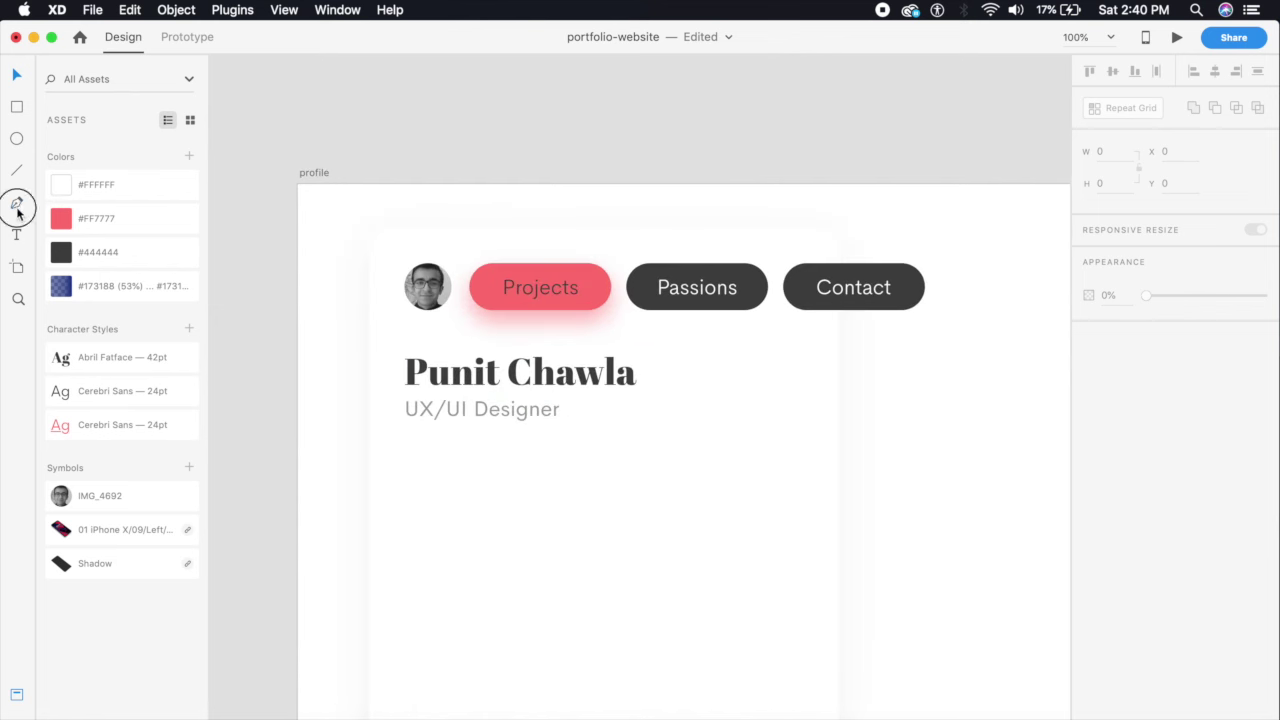
left_click(404, 435)
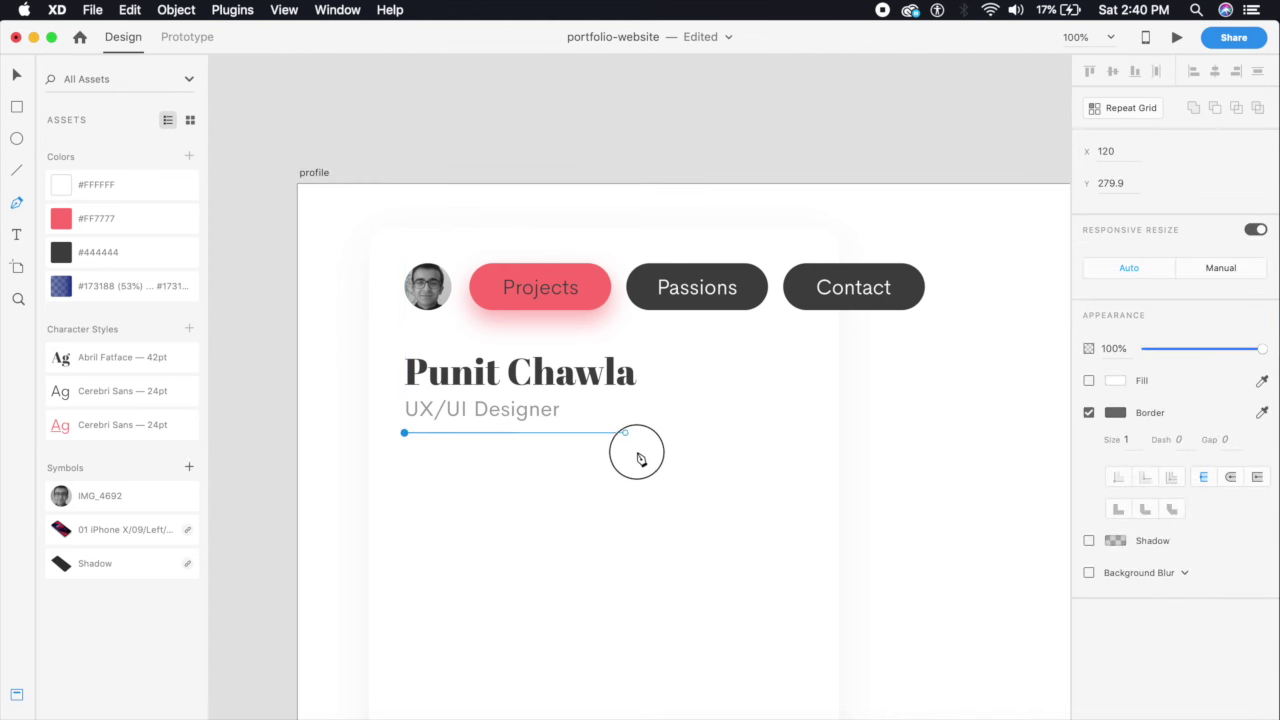
left_click(812, 453, "shift")
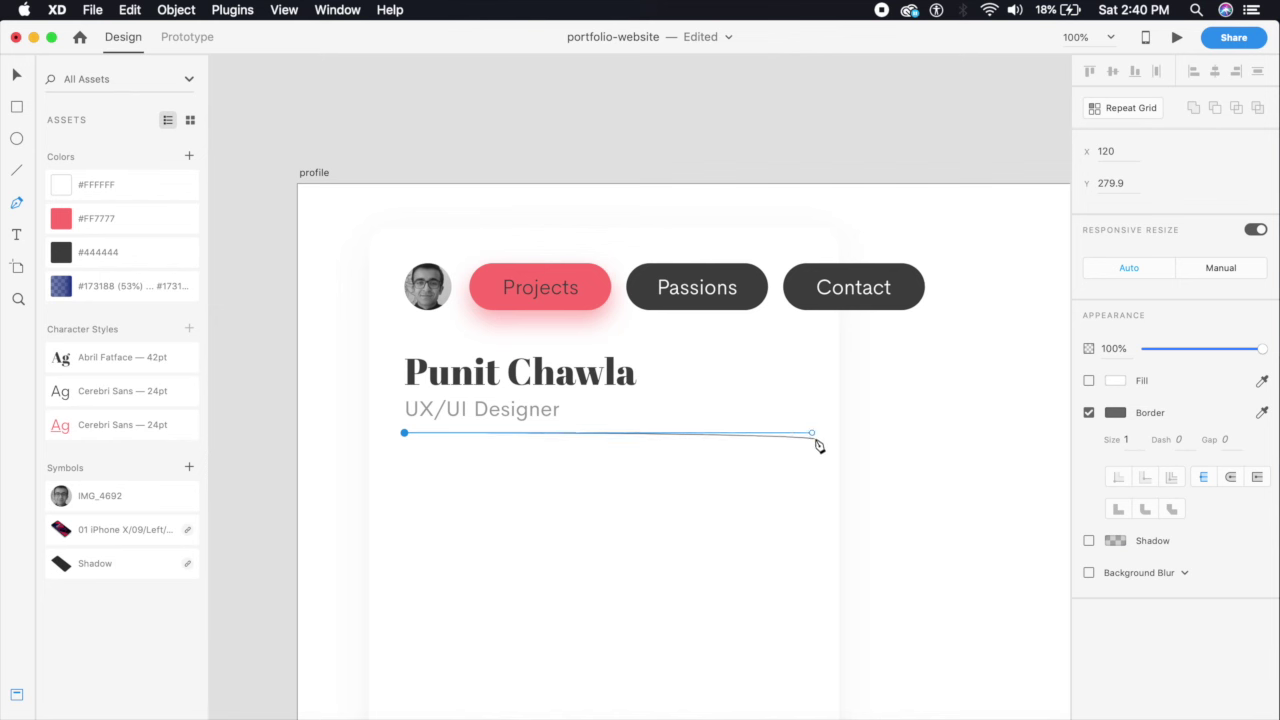
left_click(812, 433)
key("Escape")
key("Delete")
left_click(905, 472)
- Draw a horizontal divider line about 455 px wide below the subtitle and set its opacity to 25%
left_click(16, 170)
left_click_drag(404, 443, 810, 471)
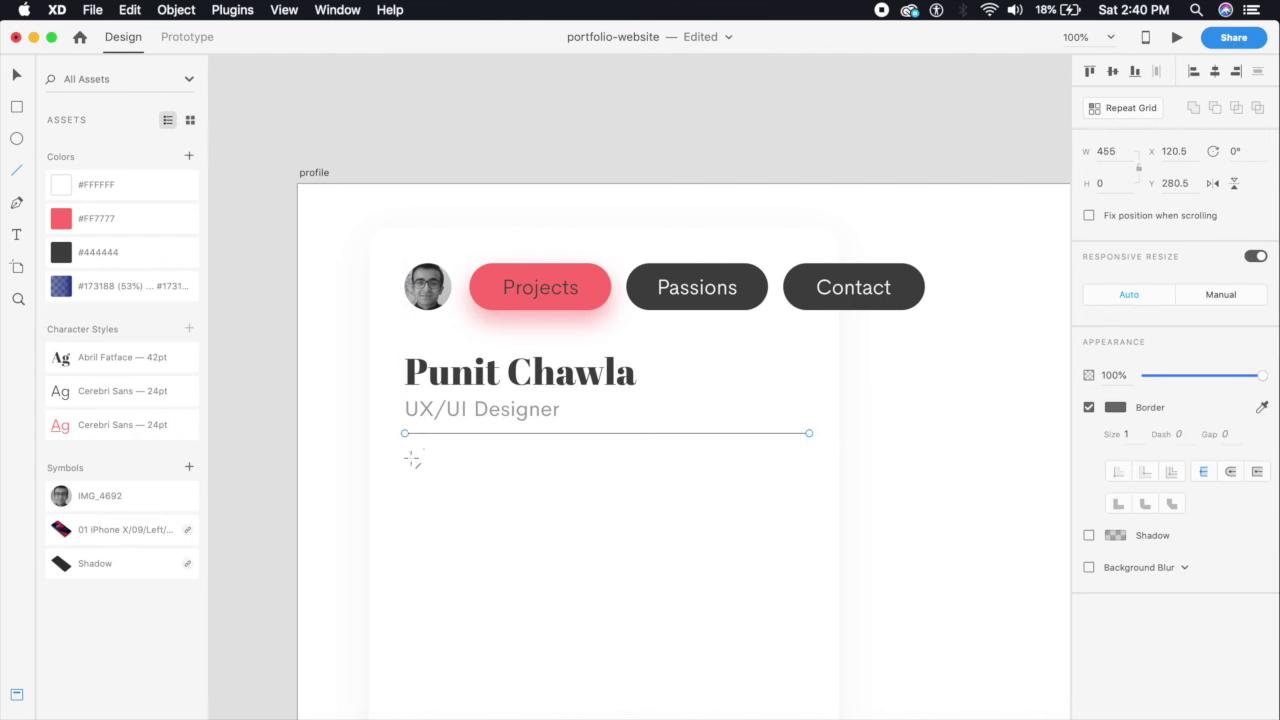
left_click(17, 75)
type("50")
key("Return")
left_click(1124, 376)
type("25")
key("Return")
- Move the divider line down to Y 288.5, leaving a gap below the subtitle
left_click(766, 433)
left_click_drag(766, 433, 766, 420)
key("shift+Down")
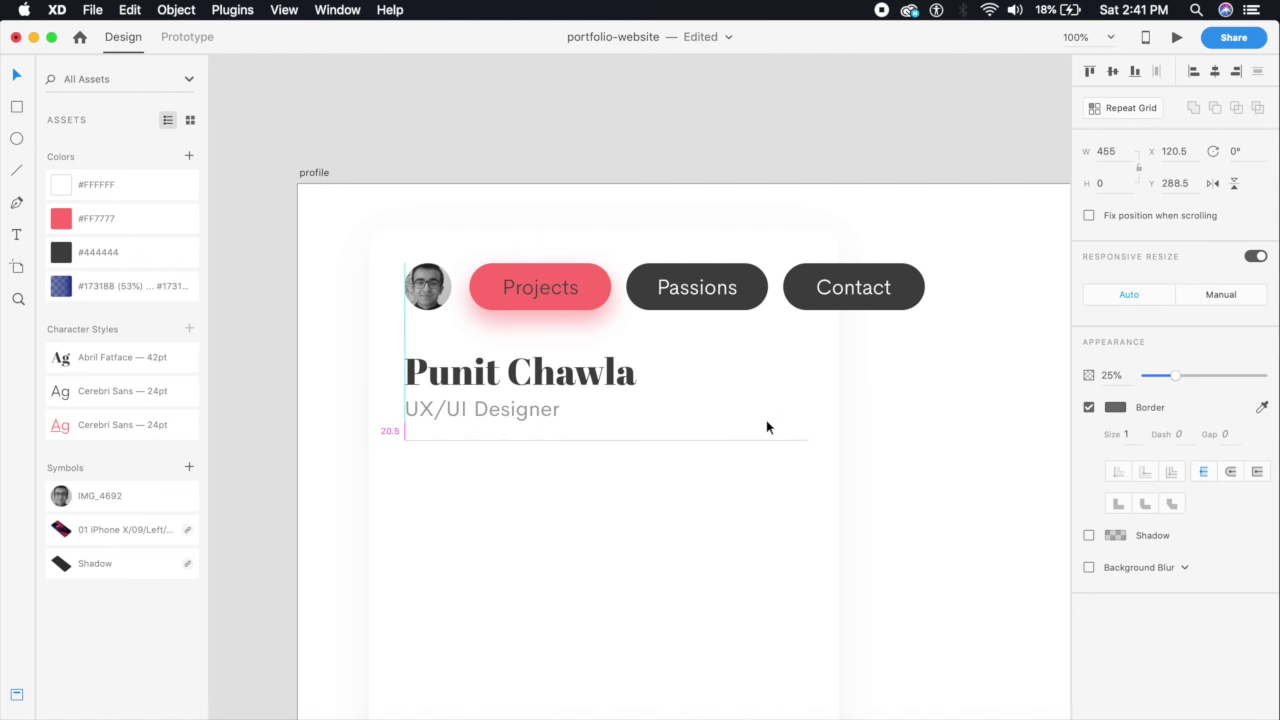
key("shift+Down")
key("shift+Down")
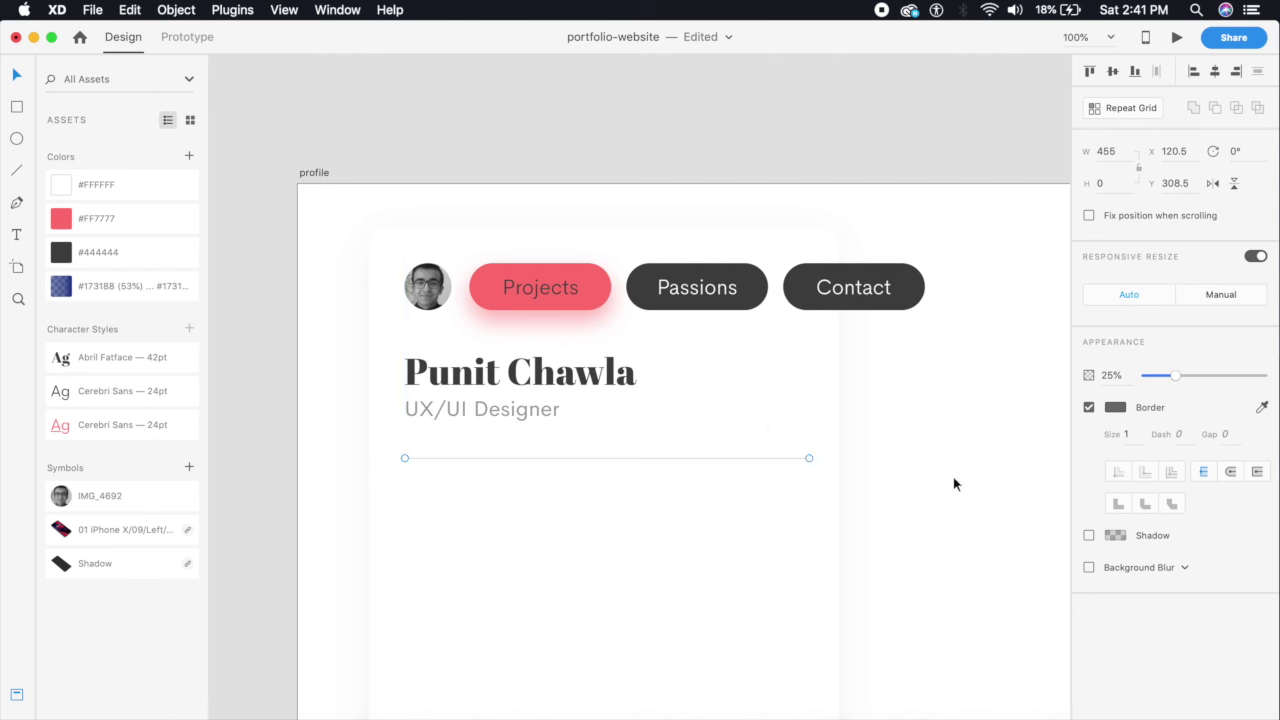
key("shift+Up")
key("Escape")
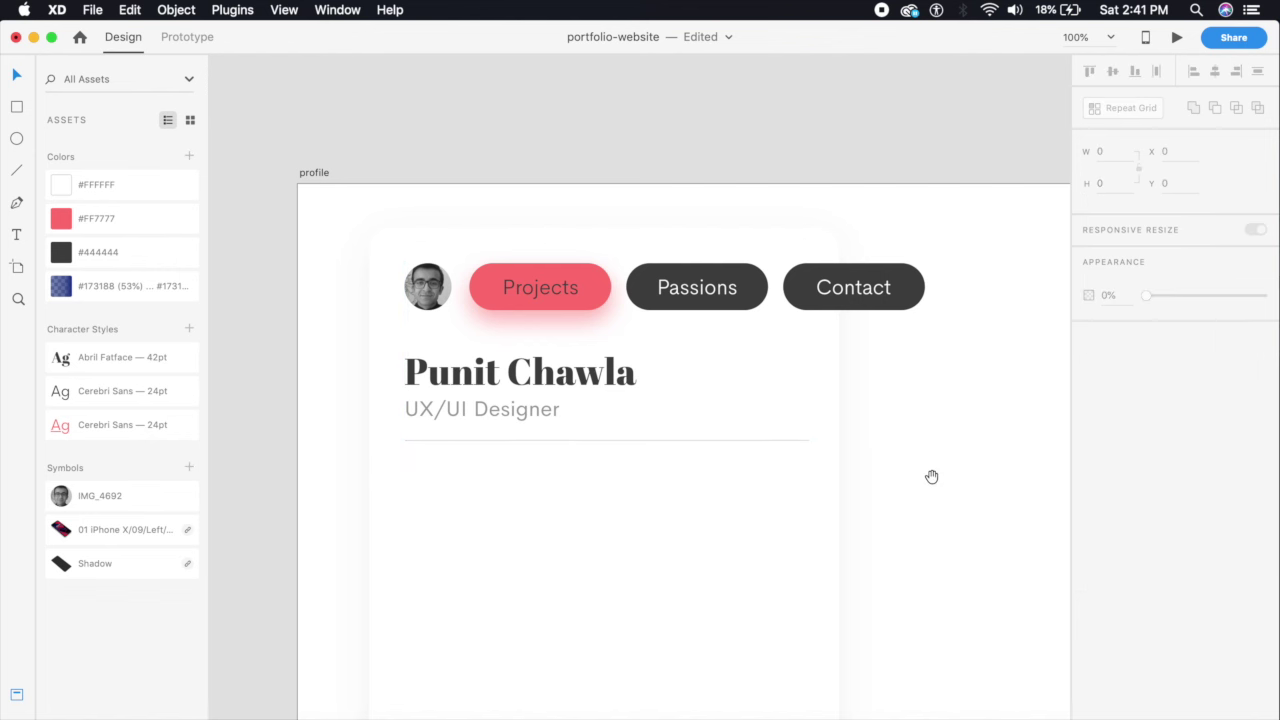
- Add an area text box about 456 px wide at X 120, Y 323 below the divider, containing "lorem ipsum"
scroll(908, 423, "down", 3)
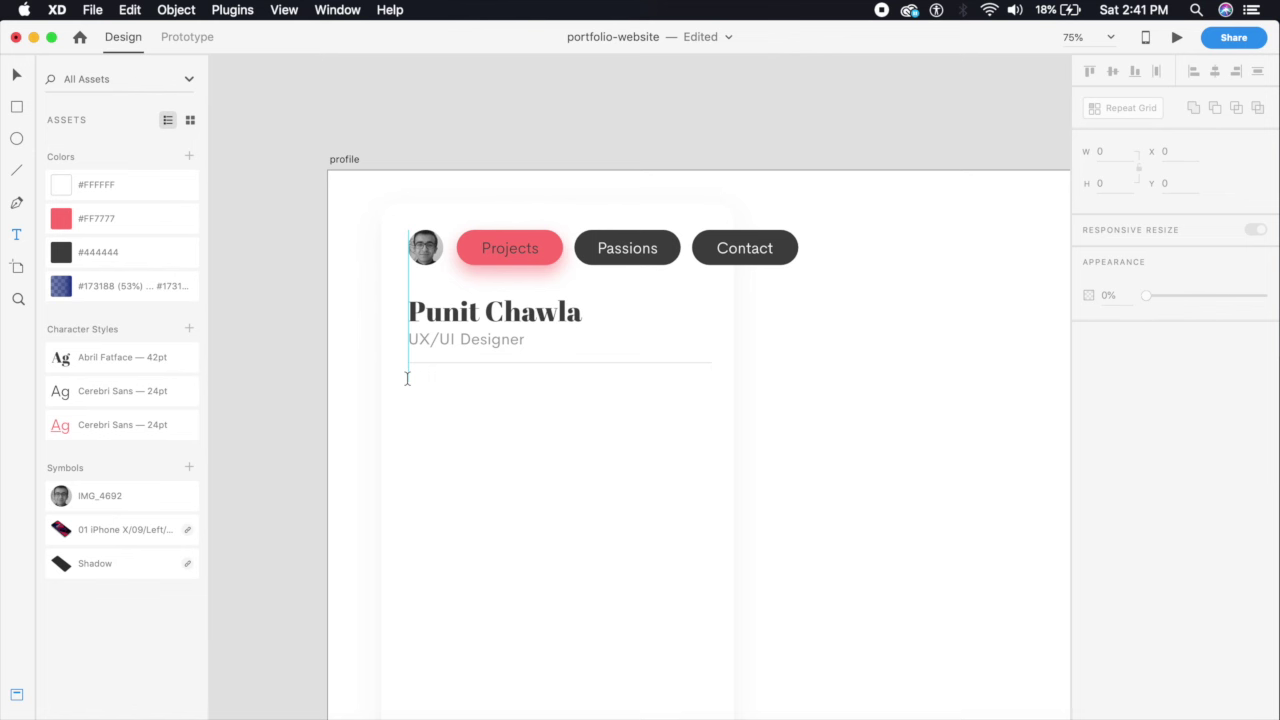
left_click_drag(408, 386, 710, 666)
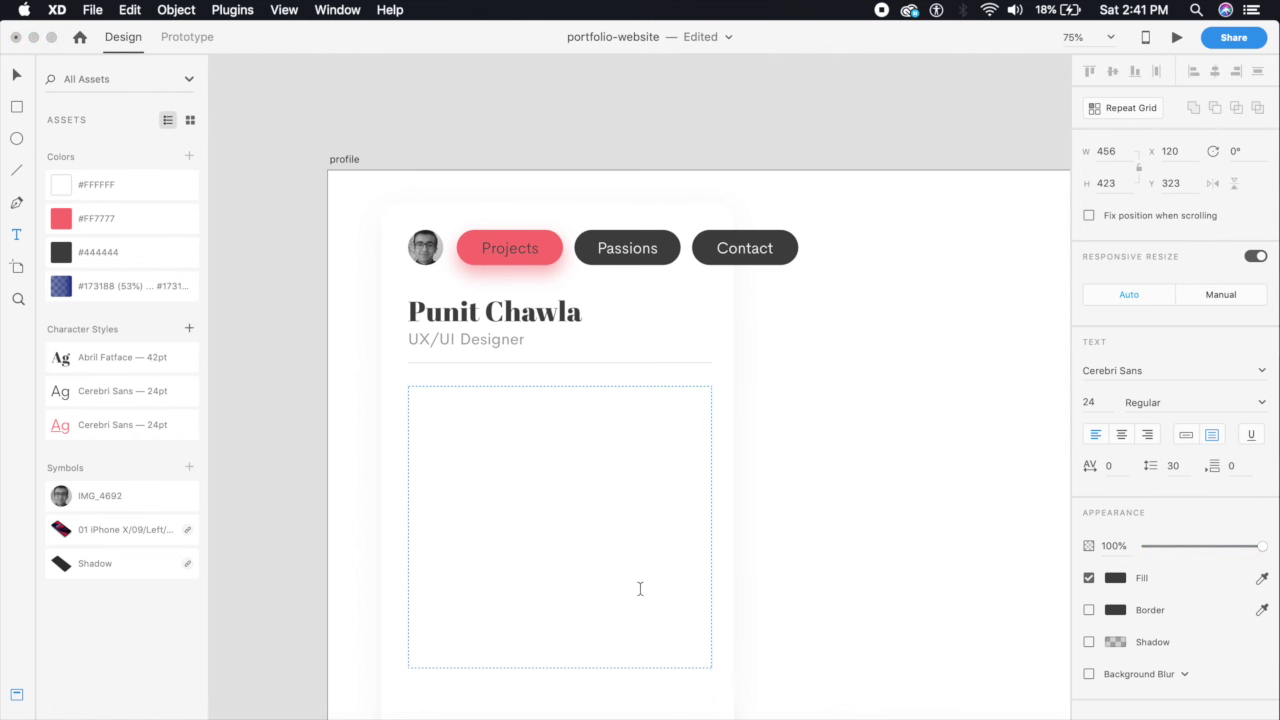
type("lorem ipsum")
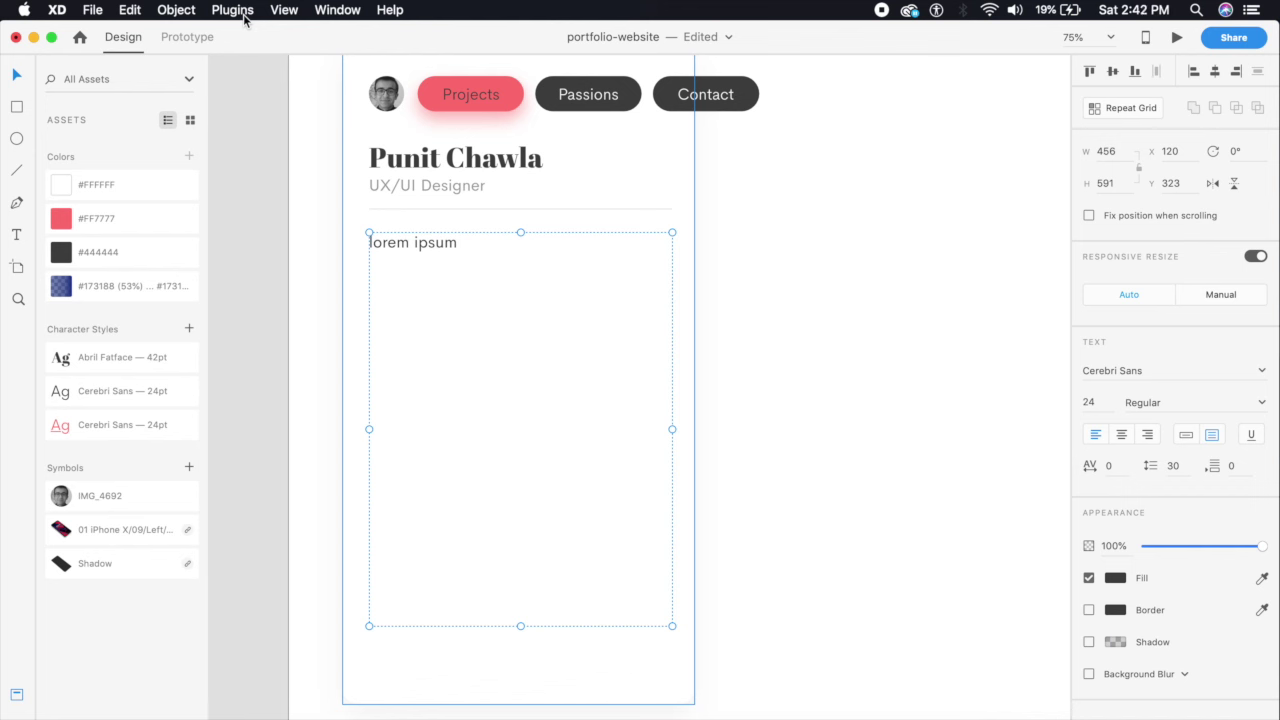
- Fill the text box with Lorem Ipsum (Latin, Standard) placeholder text using the Lorem Ipsum plugin, including line breaks and no end punctuation
left_click(244, 17)
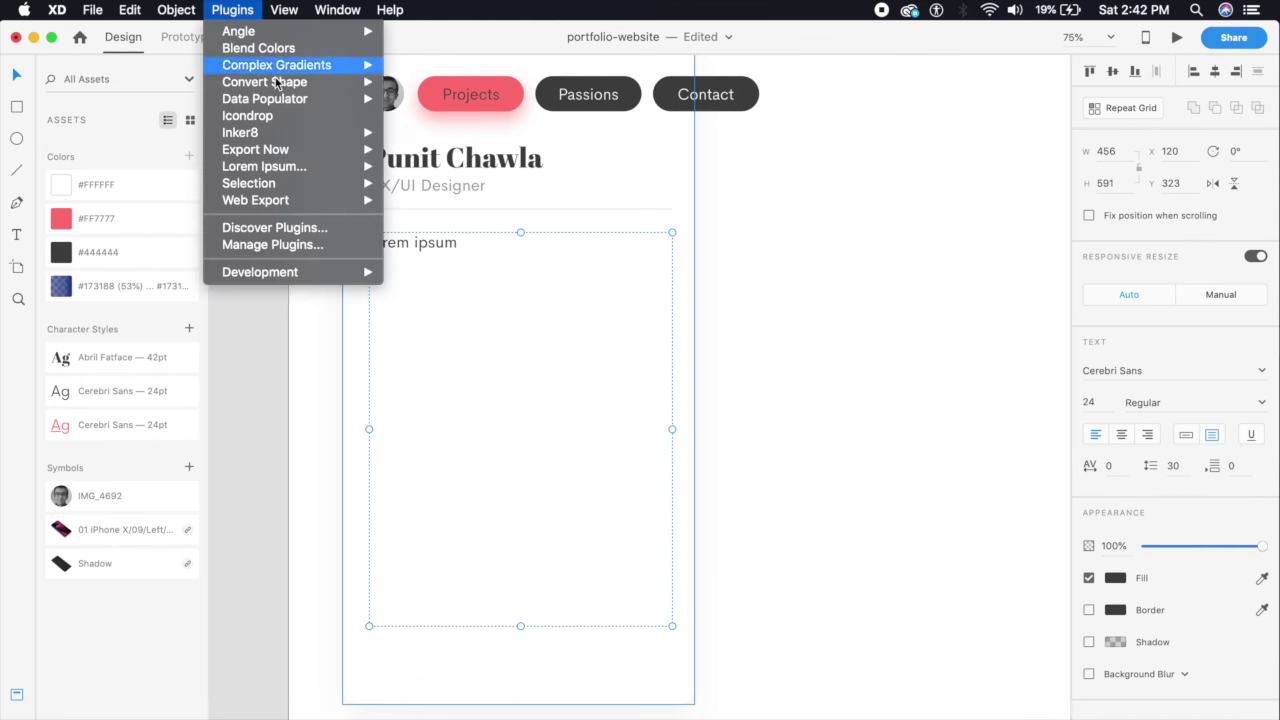
mouse_move(284, 107)
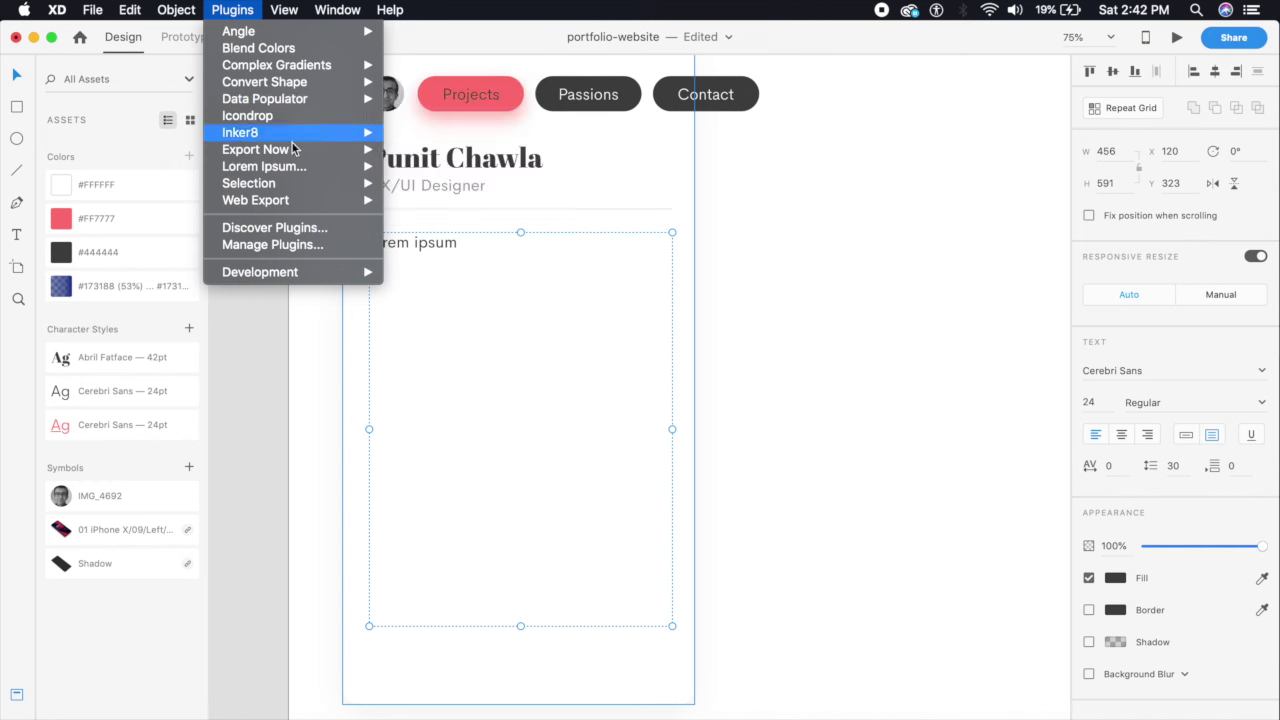
mouse_move(298, 175)
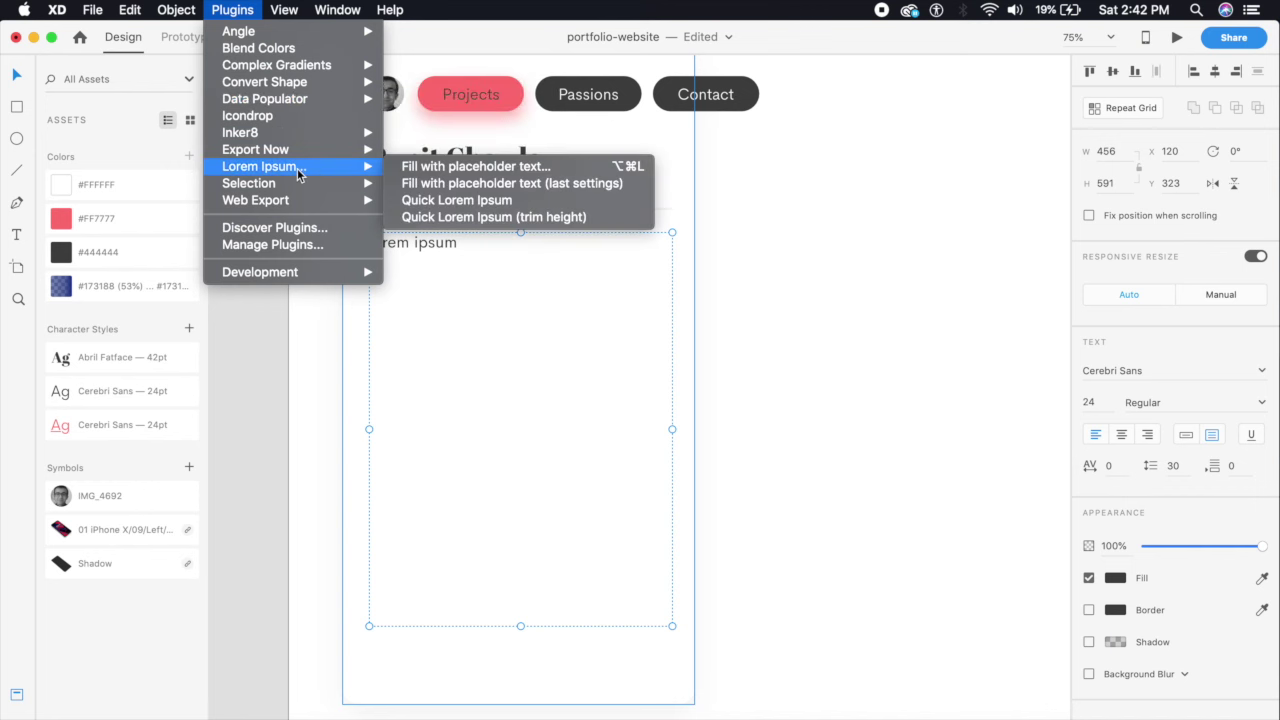
left_click(437, 168)
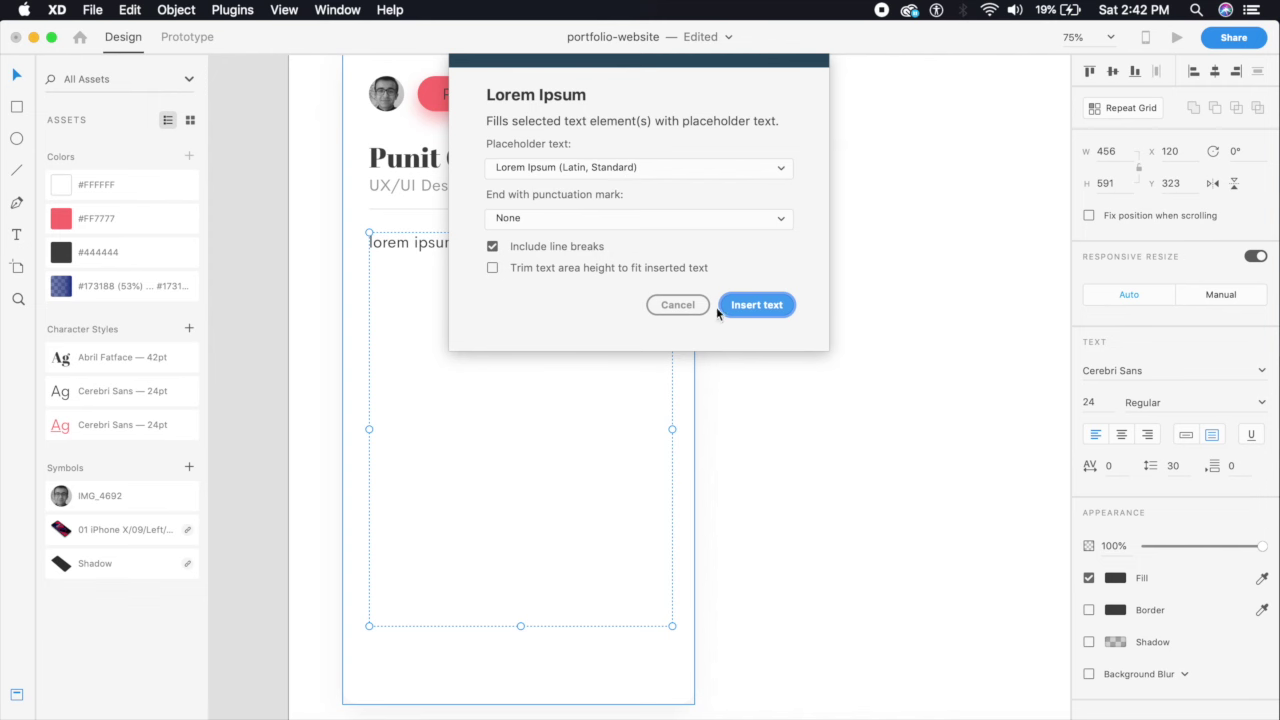
left_click(761, 306)
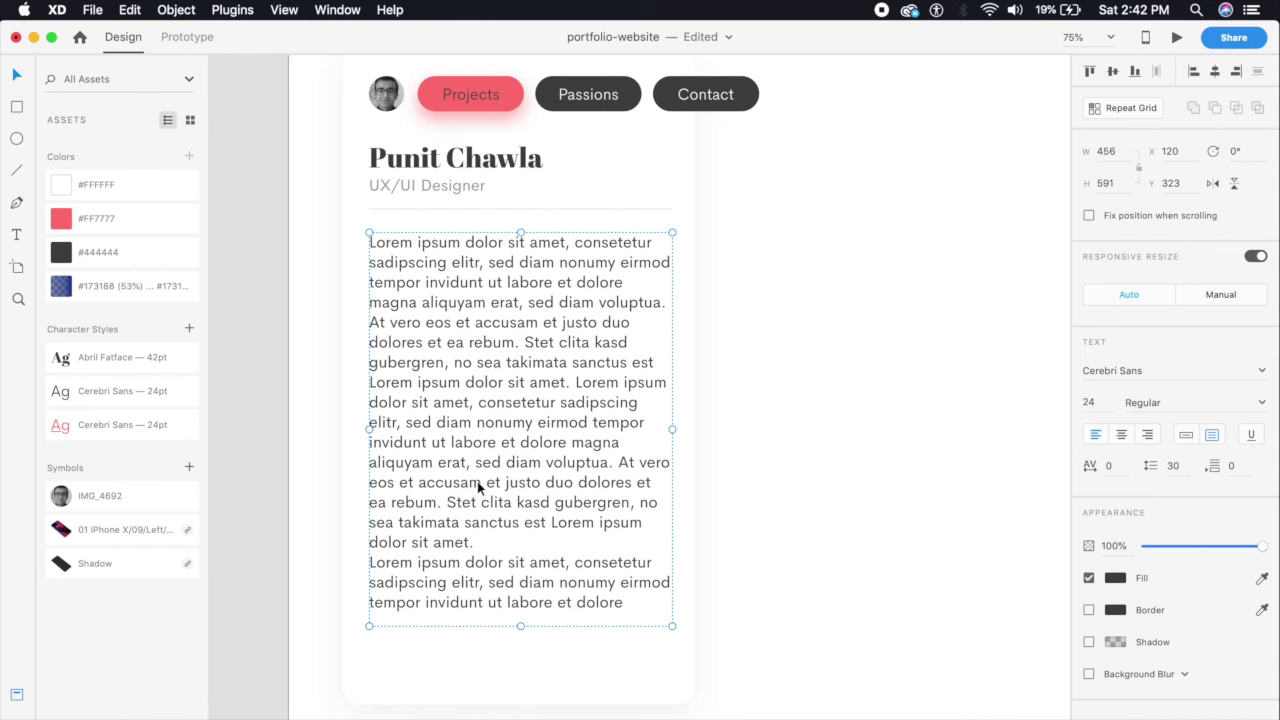
left_click(817, 443)
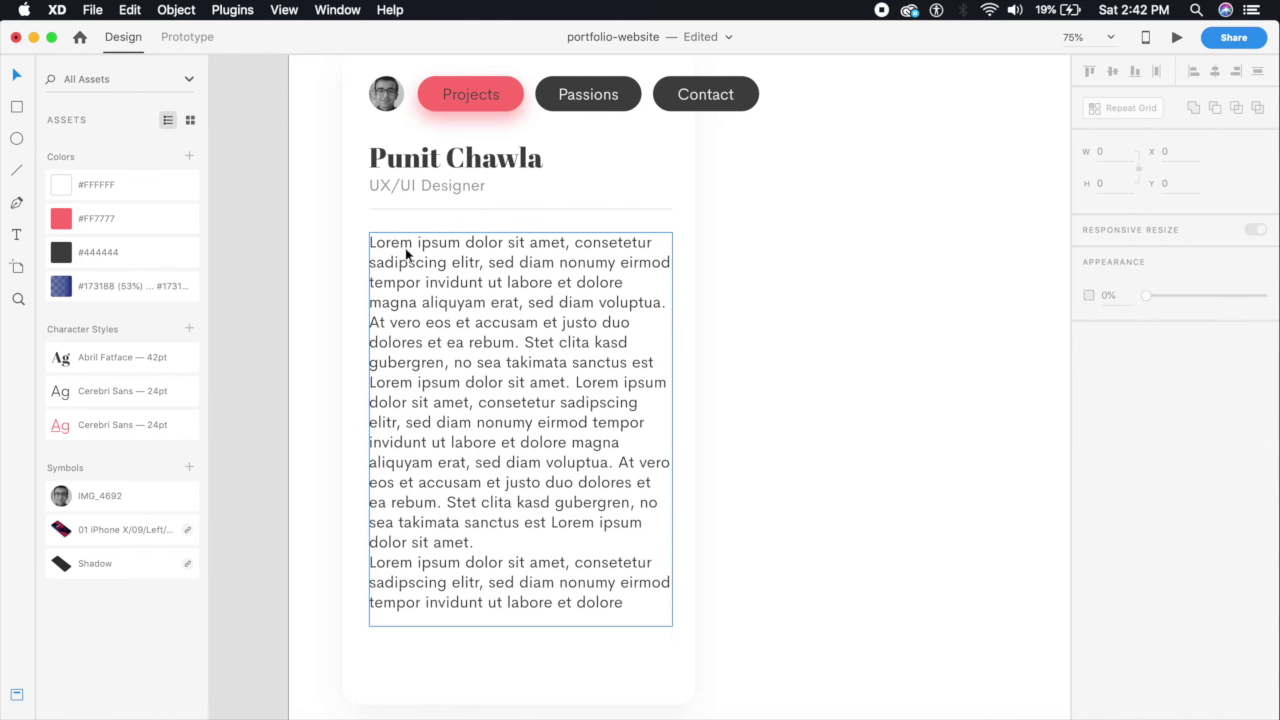
- Move the placeholder paragraph up to Y 309, closer to the divider line
left_click(433, 314)
left_click_drag(433, 314, 431, 304)
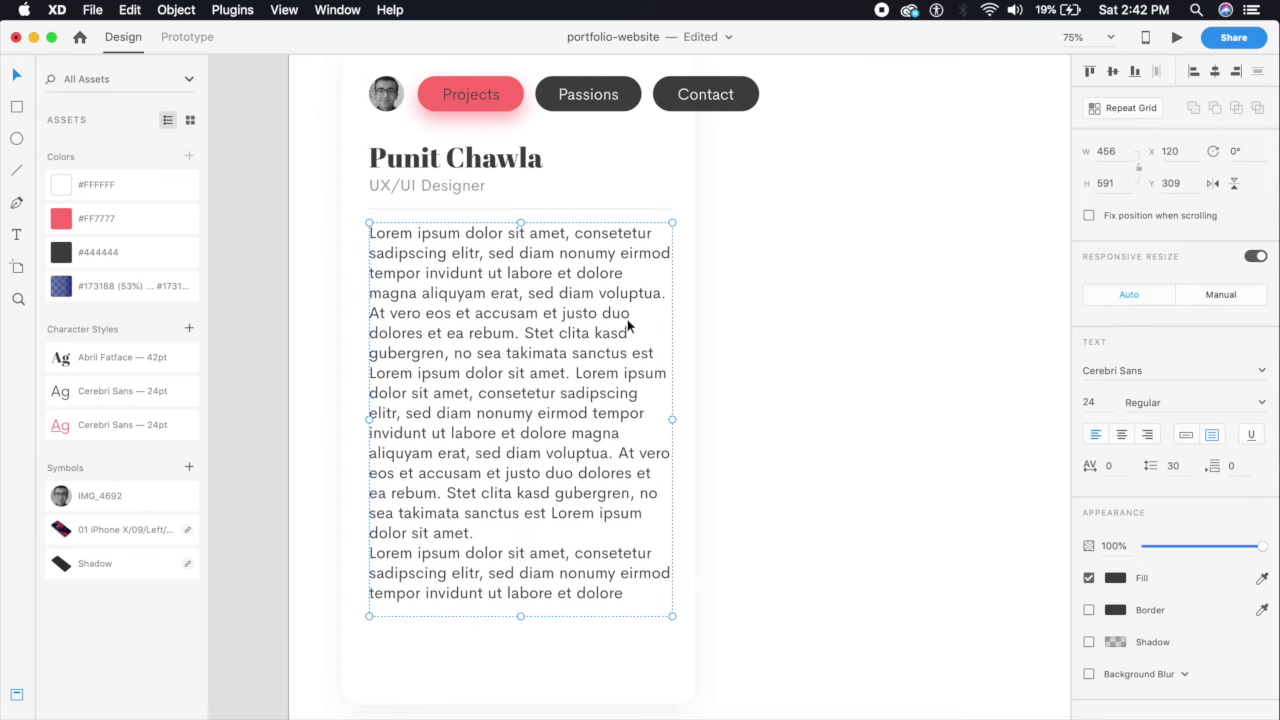
left_click(778, 296)
left_click_drag(770, 405, 750, 381)
key("super+minus")
key("super+plus")
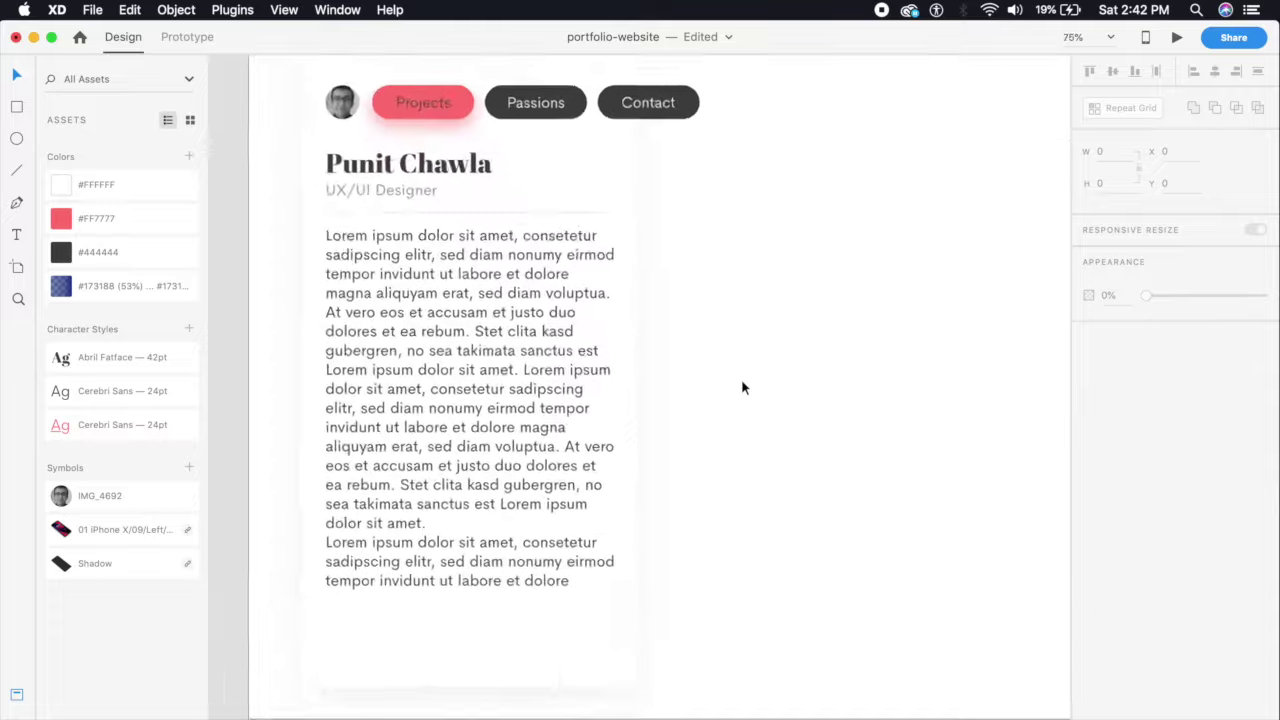
left_click_drag(669, 443, 823, 289)
key("super+plus")
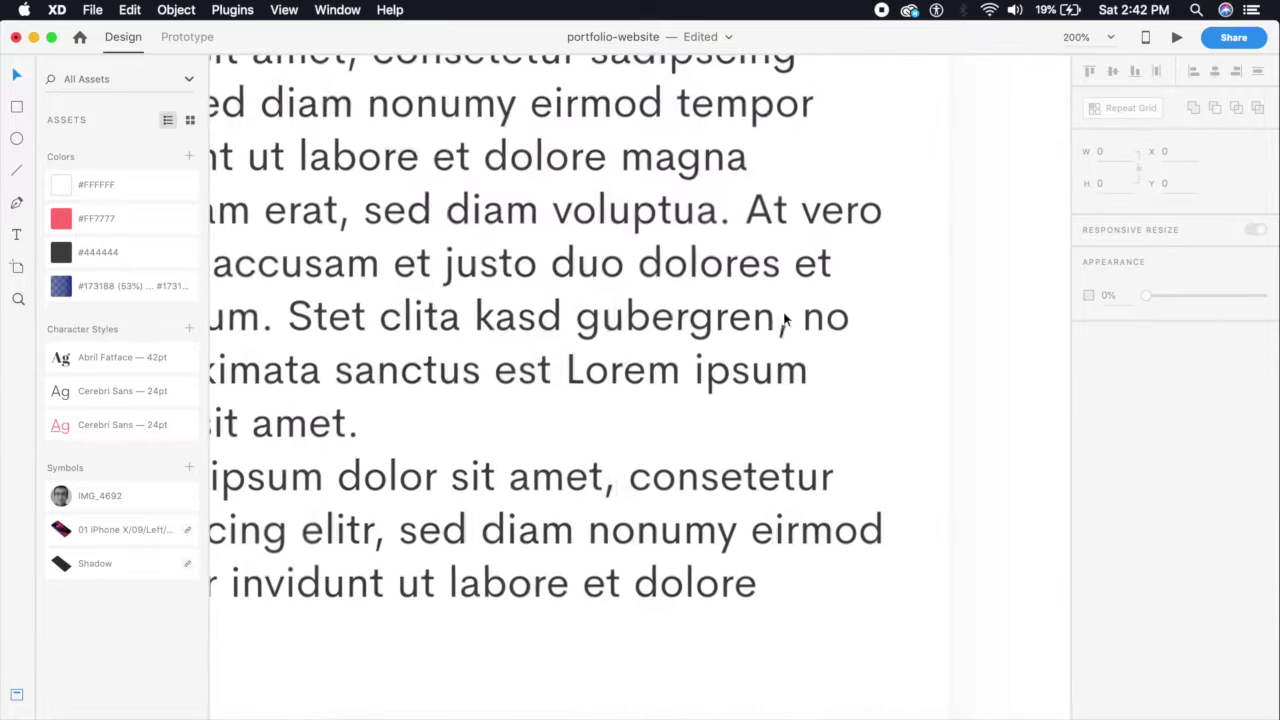
- Copy the Dribbble, Behance, Medium and YouTube icons from the bottom of the finished reference card
key("super+minus")
key("super+minus")
left_click_drag(734, 277, 645, 441)
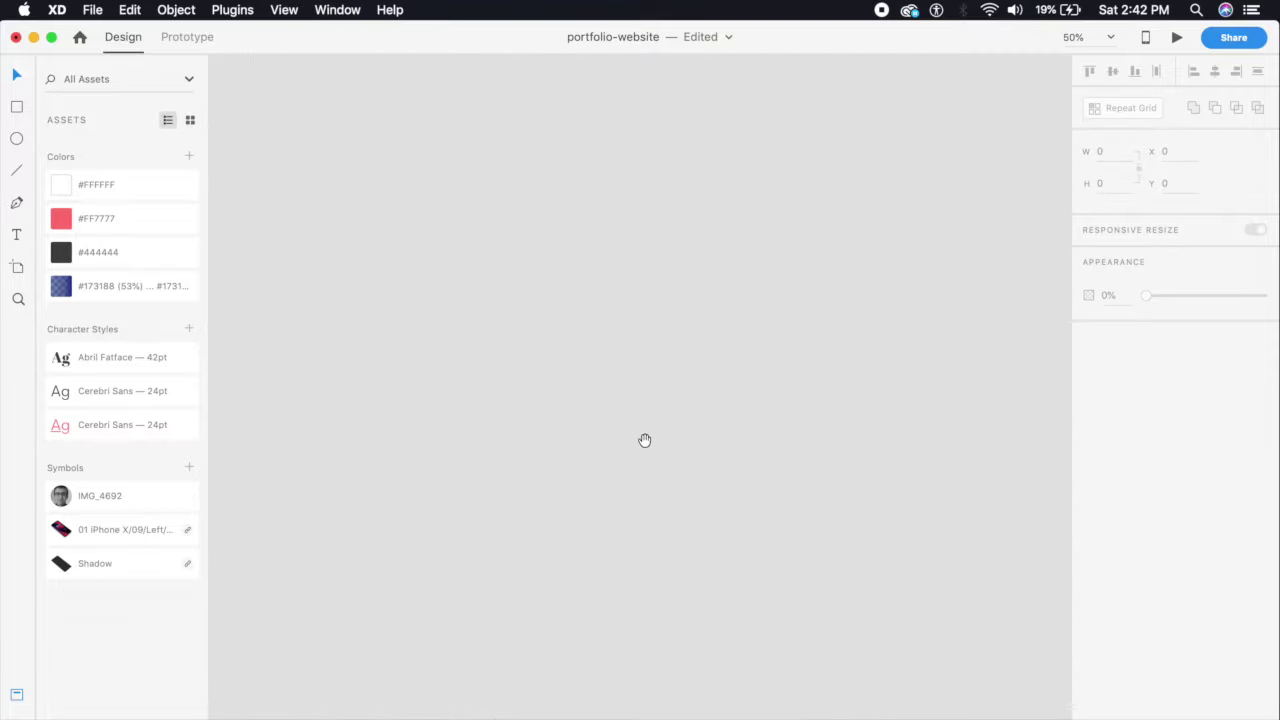
left_click_drag(610, 211, 645, 440)
left_click_drag(597, 240, 657, 531)
left_click_drag(547, 305, 788, 467)
key("super+plus")
key("super+plus")
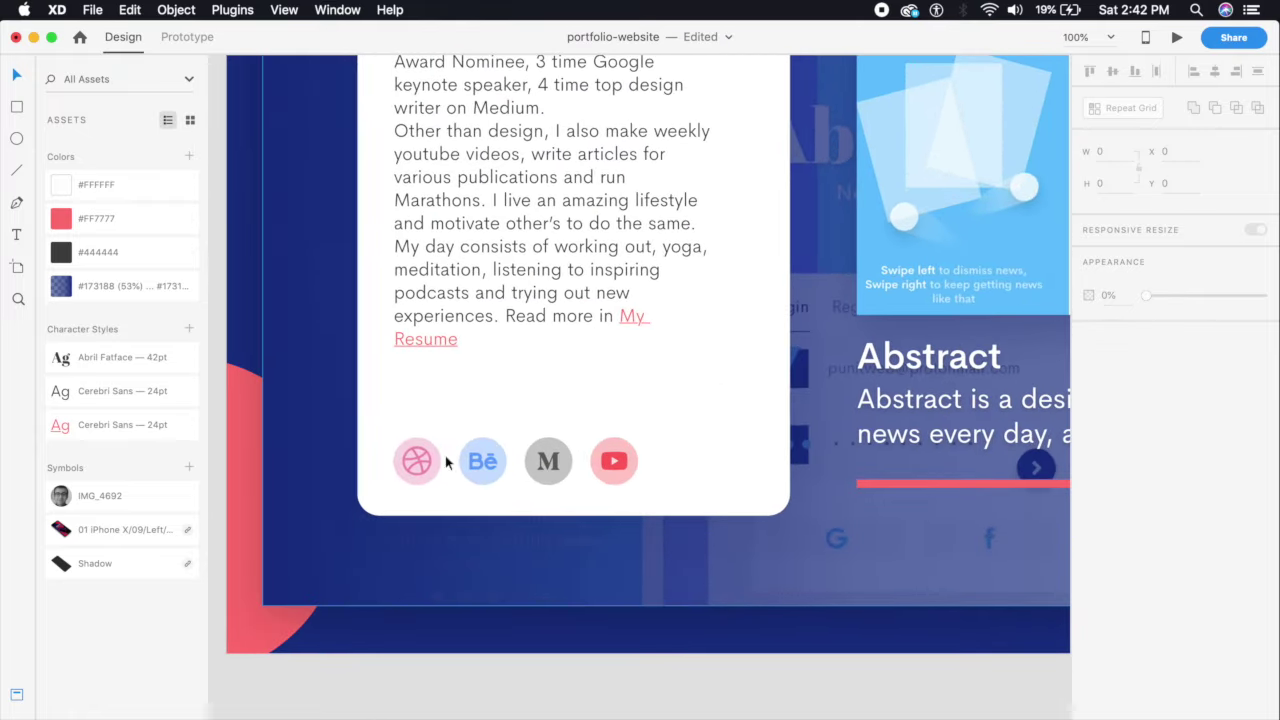
left_click(416, 459)
left_click(416, 459)
left_click(482, 461, "shift")
left_click(548, 461, "shift")
left_click(605, 470, "shift")
key("super+c")
- Paste the four social icons into the profile artboard, below the paragraph and aligned with its left edge at about X 120.5, Y 921
key("super+minus")
key("super+minus")
left_click_drag(546, 394, 540, 100)
left_click_drag(520, 480, 500, 309)
key("super+plus")
key("super+plus")
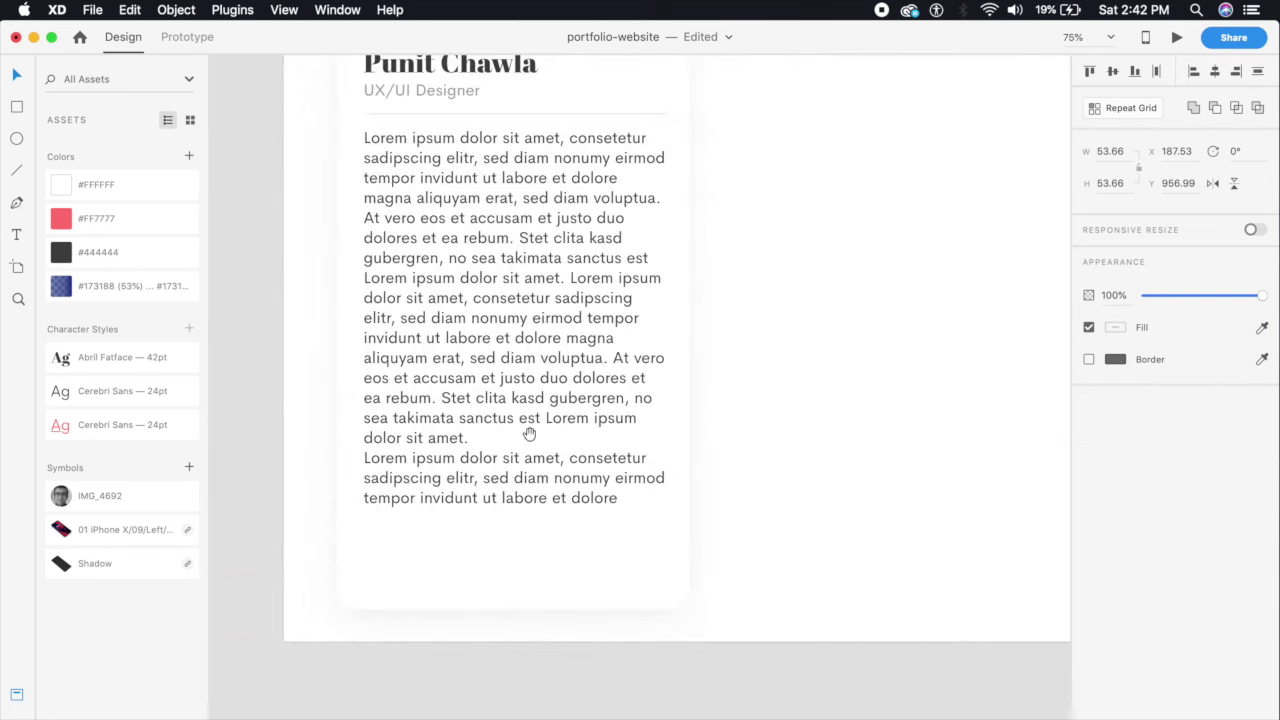
left_click(502, 567)
key("super+v")
left_click_drag(523, 582, 483, 558)
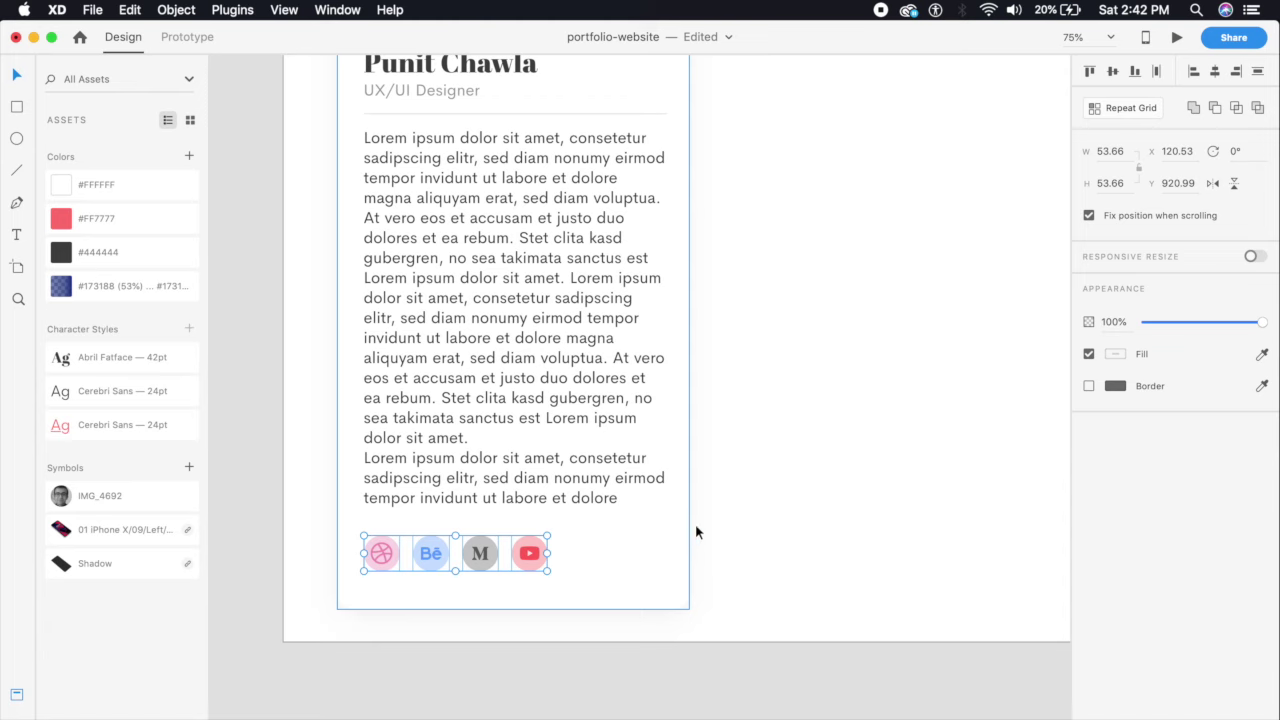
left_click(777, 506)
- Import the project image 13cfb676512495.5c6c2671ce872.jpg from the Downloads stack onto the empty area of the profile artboard
key("super+minus")
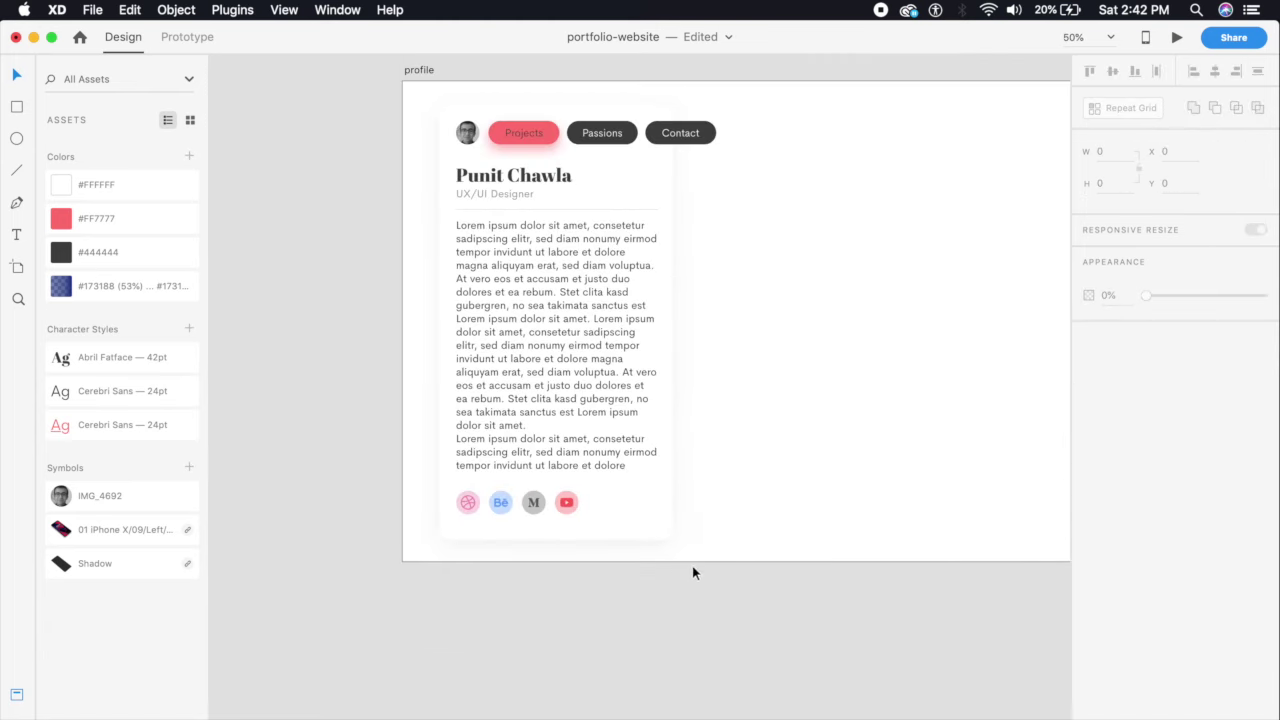
left_click_drag(660, 546, 566, 579)
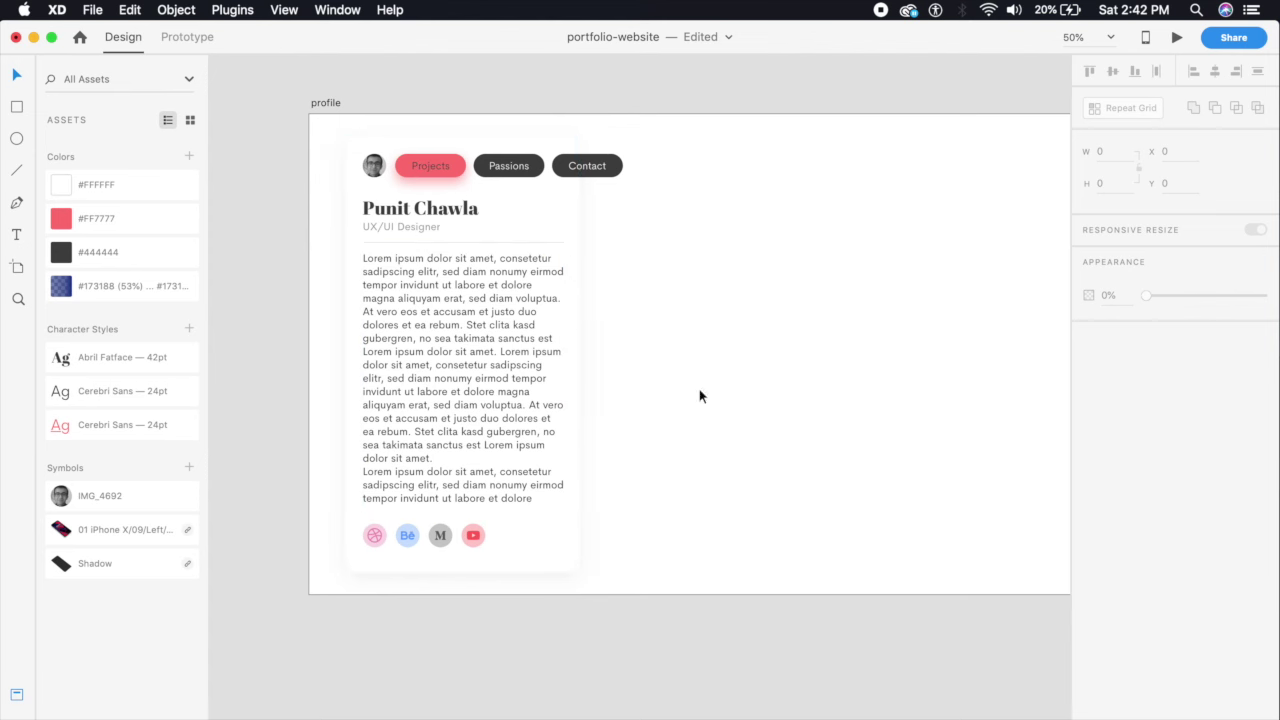
scroll(715, 393, "right", 2)
scroll(715, 393, "up", 2)
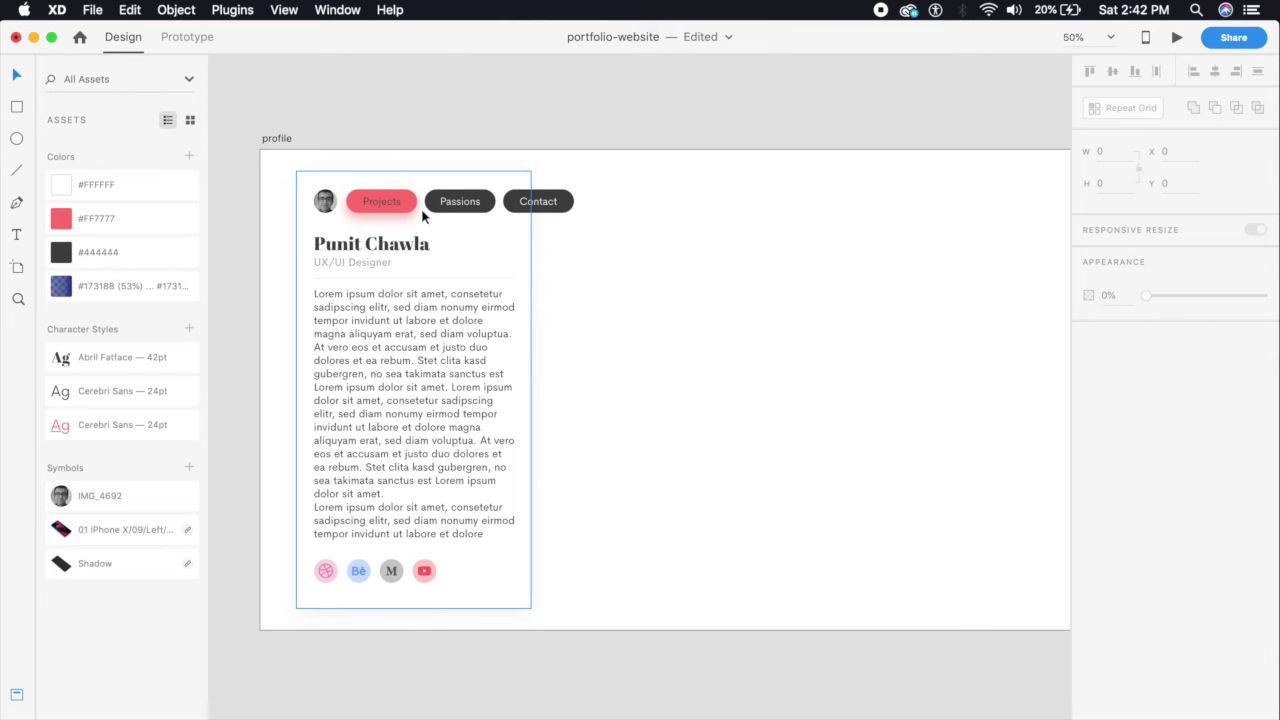
left_click_drag(652, 356, 592, 386)
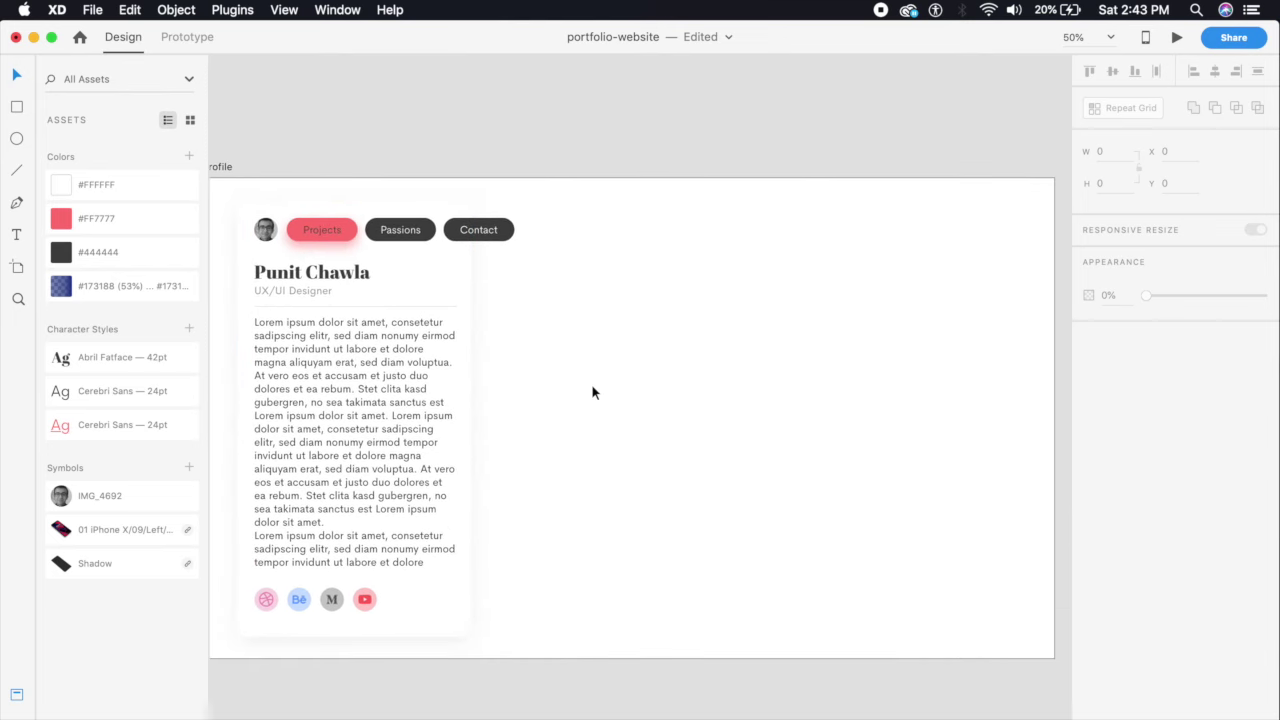
left_click(1160, 712)
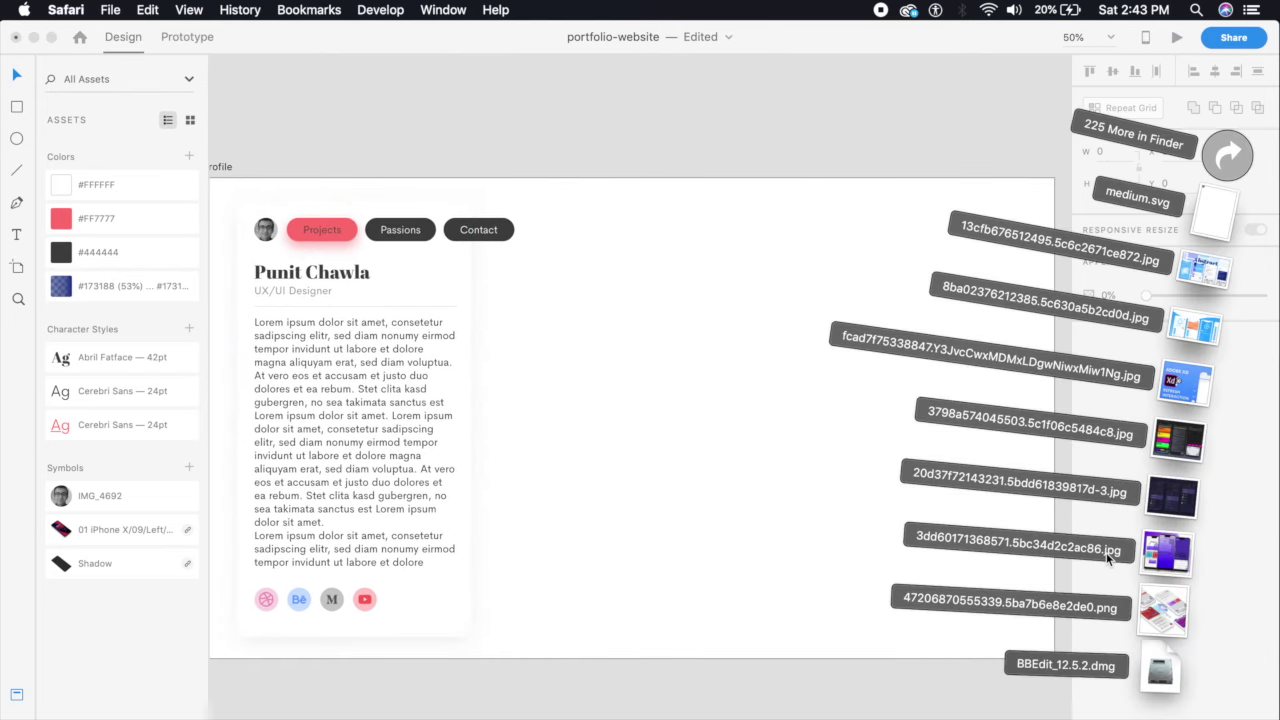
left_click_drag(1207, 283, 694, 369)
left_click(885, 519)
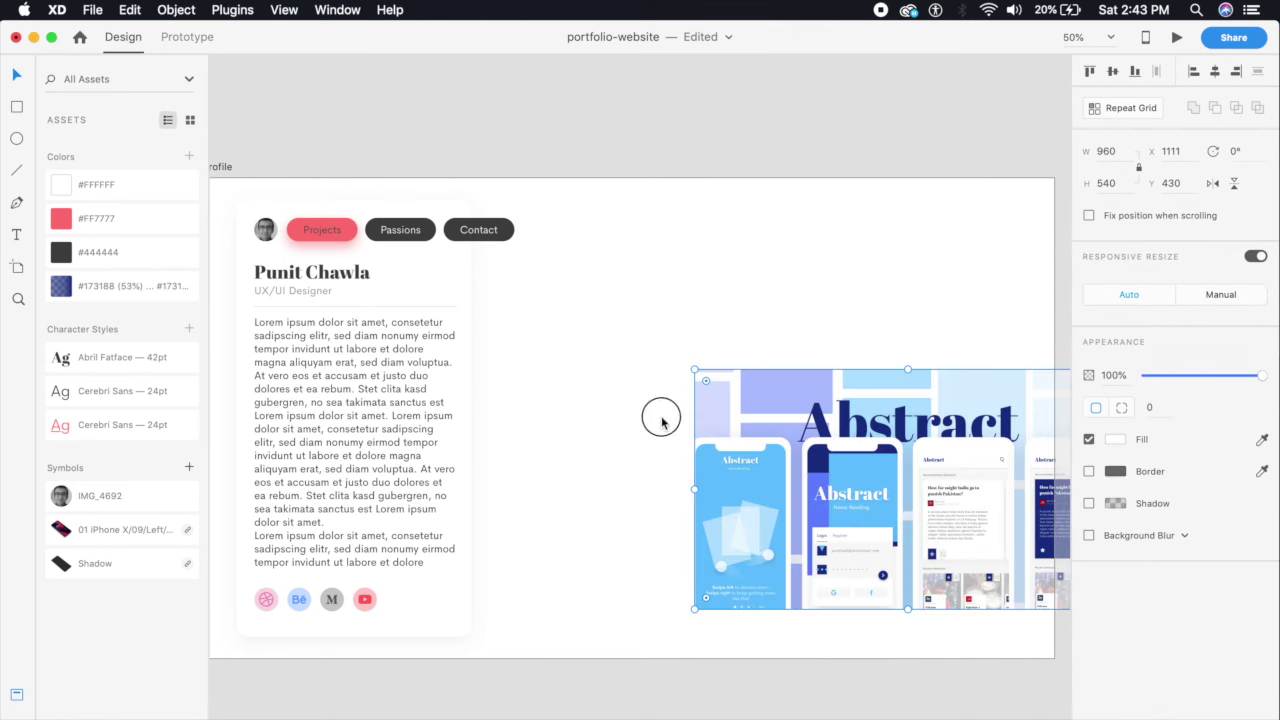
- Scale the imported Abstract image to 1920 × 1080 and position it at X 0, Y 0 to cover the artboard
left_click_drag(856, 494, 393, 323)
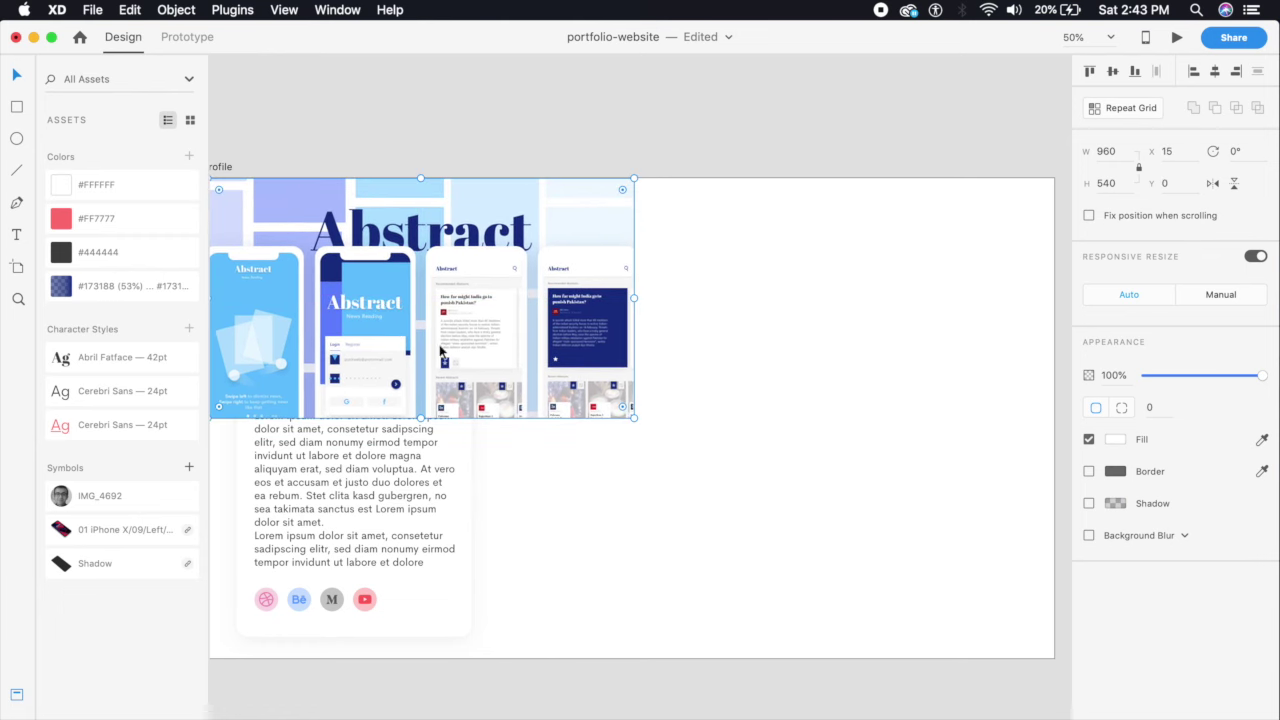
left_click_drag(633, 418, 1052, 680)
key("super+minus")
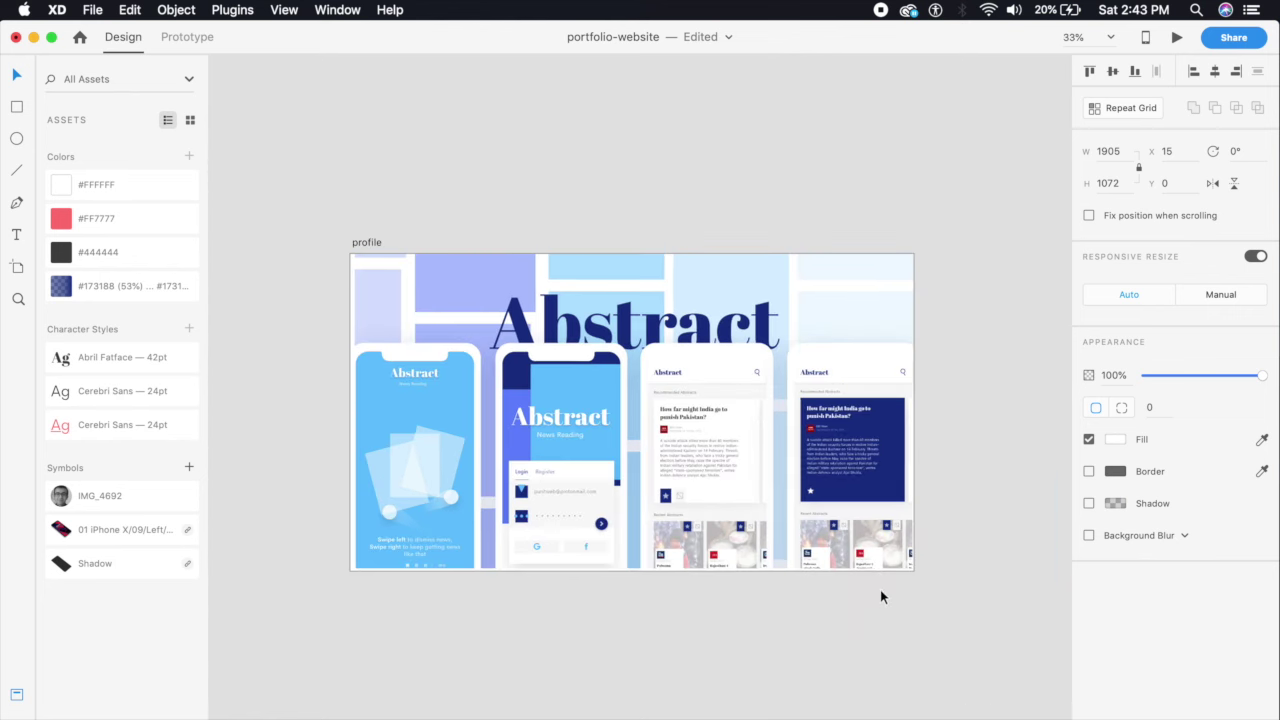
left_click_drag(908, 567, 920, 577)
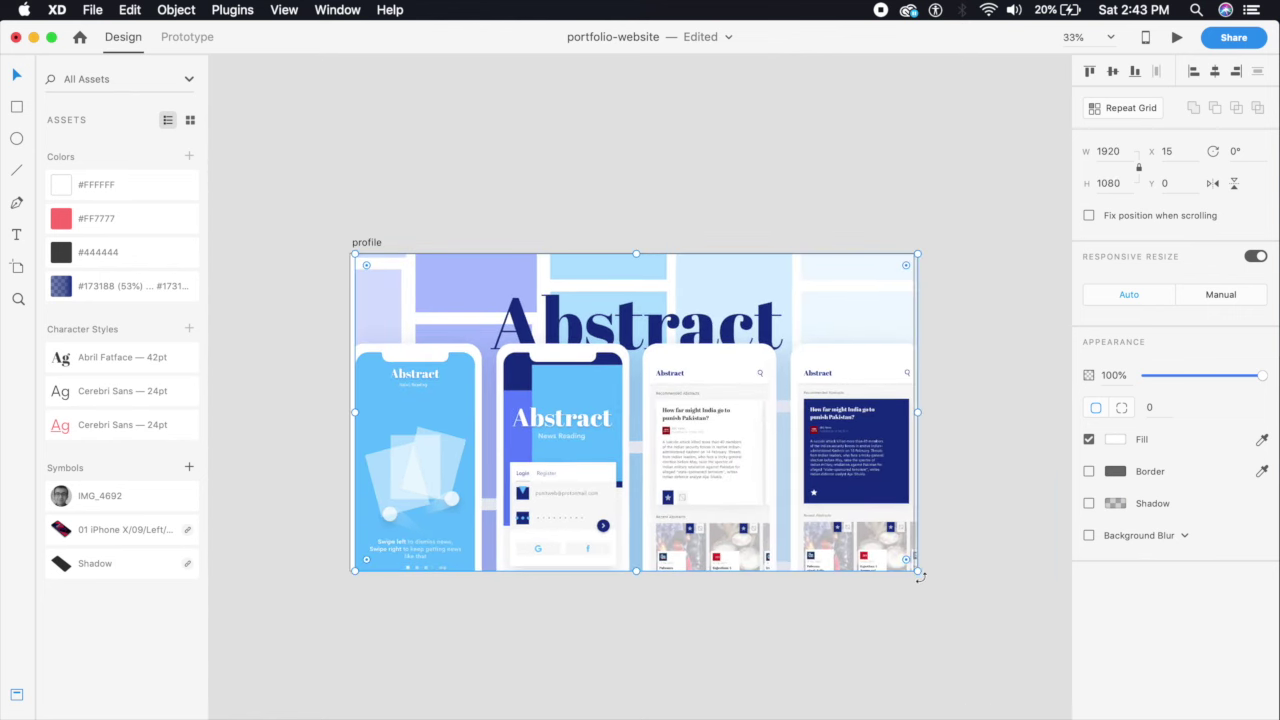
mouse_move(706, 514)
left_mouse_down()
mouse_move(694, 517)
mouse_move(704, 513)
left_mouse_up()
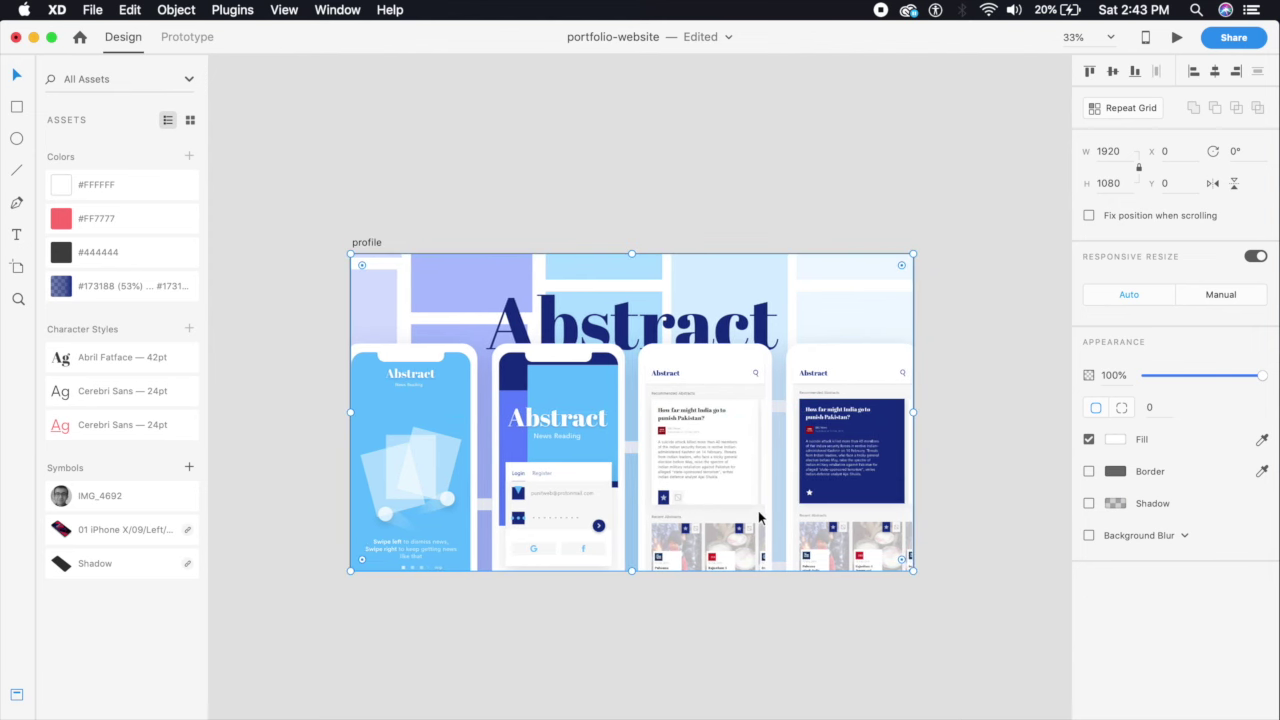
- Send the full-size Abstract image backward until it lies behind the profile card and all its contents
key("super+bracketleft")
key("super+bracketleft")
key("super+bracketleft")
key("super+bracketleft")
key("super+bracketleft")
key("super+bracketleft")
key("super+bracketleft")
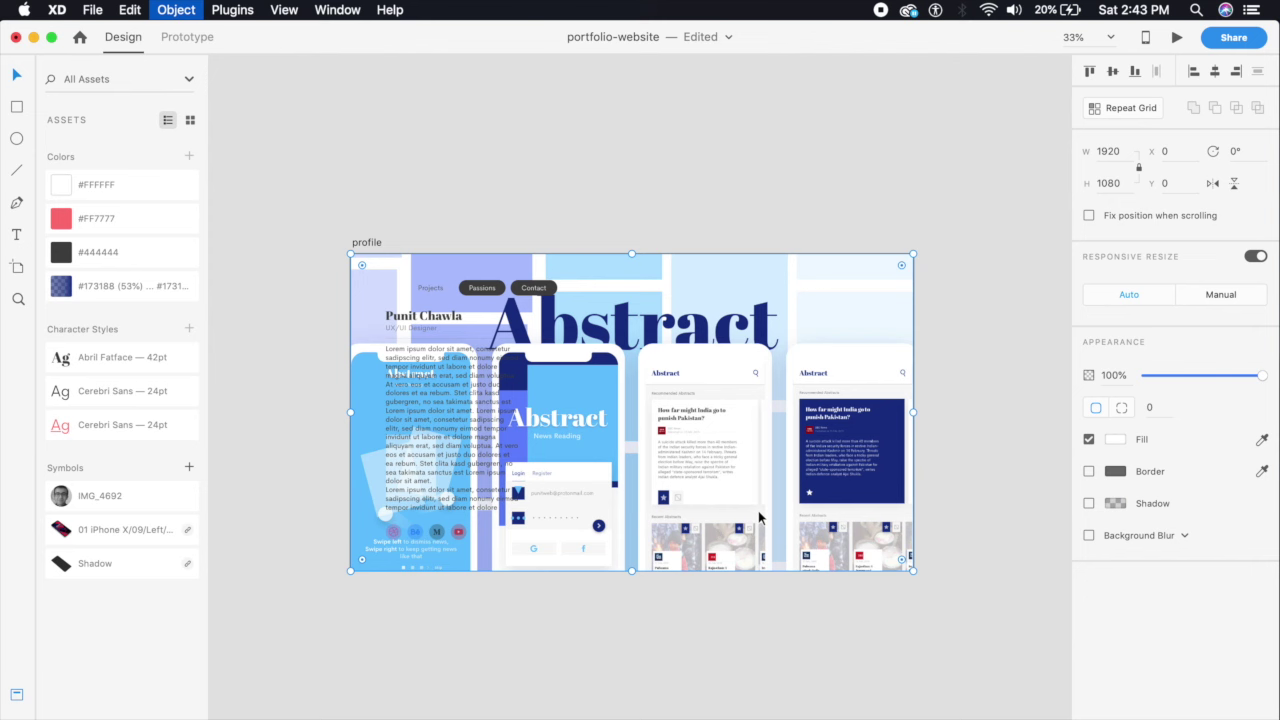
key("super+bracketleft")
left_click(698, 618)
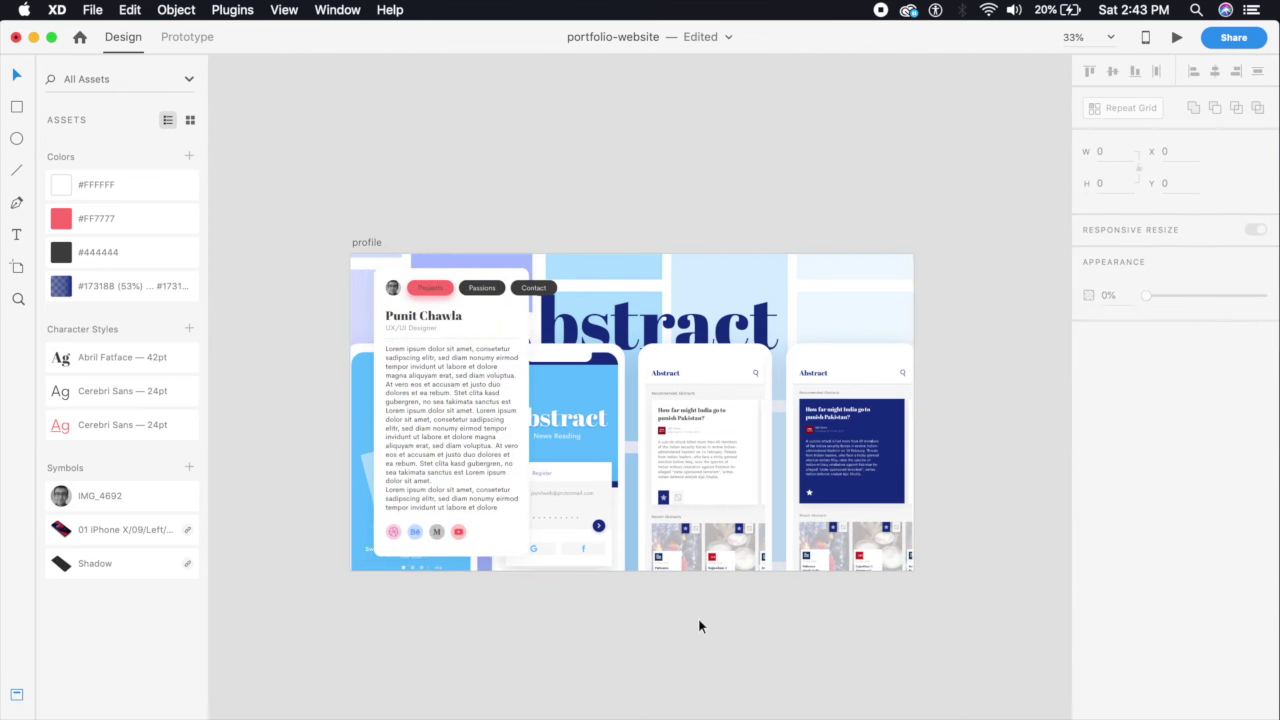
key("super+equal")
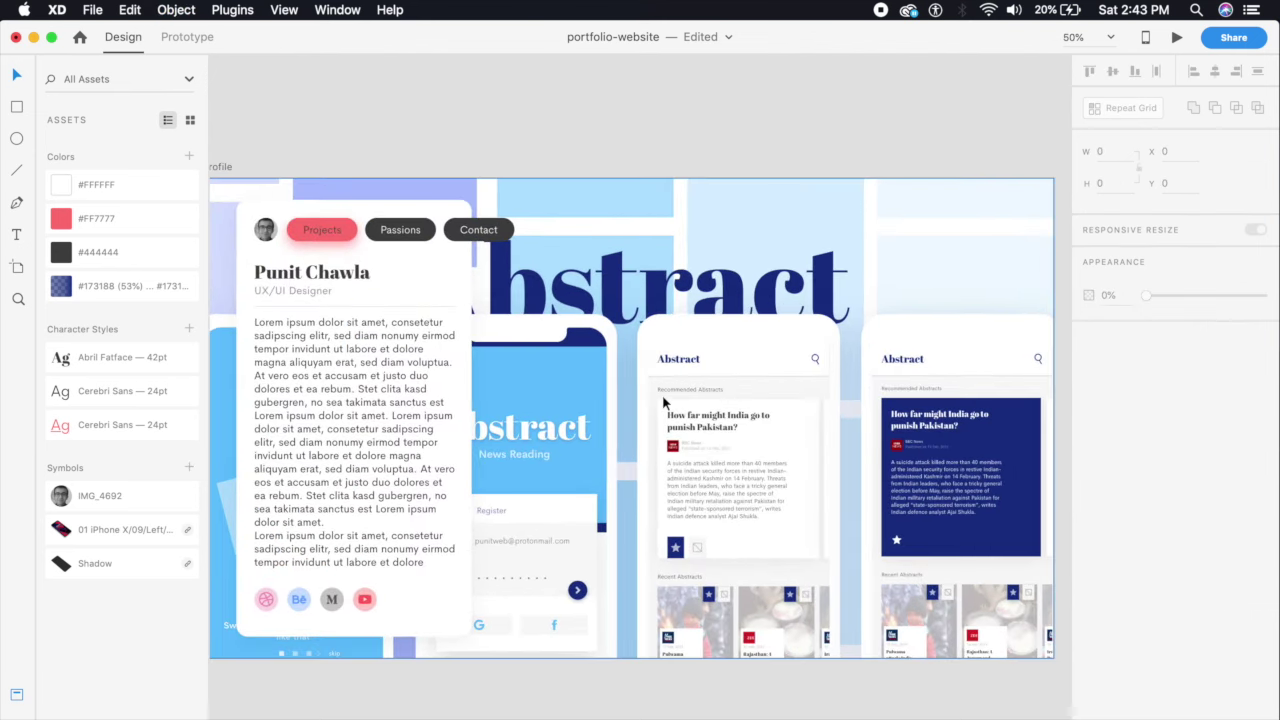
- Draw a 1920 × 1080 rectangle covering the whole profile artboard and remove its border
key("super+minus")
left_click(17, 106)
left_click_drag(351, 254, 911, 570)
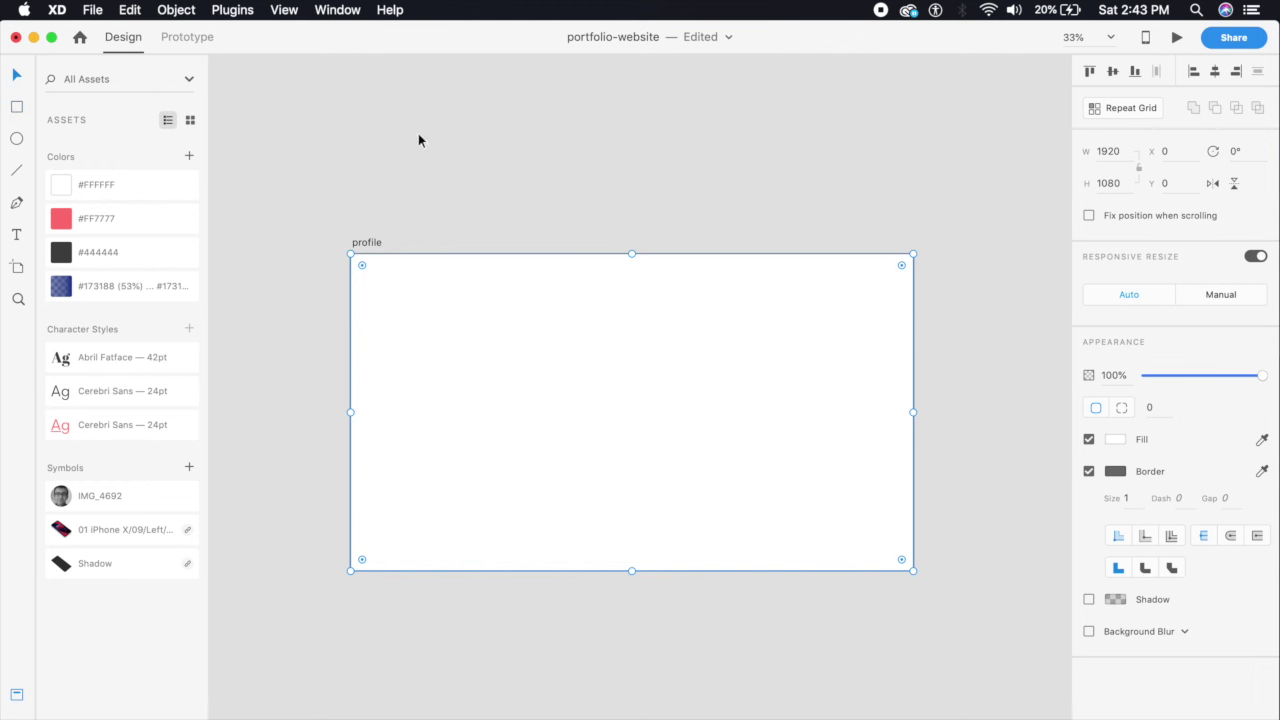
left_click(1089, 471)
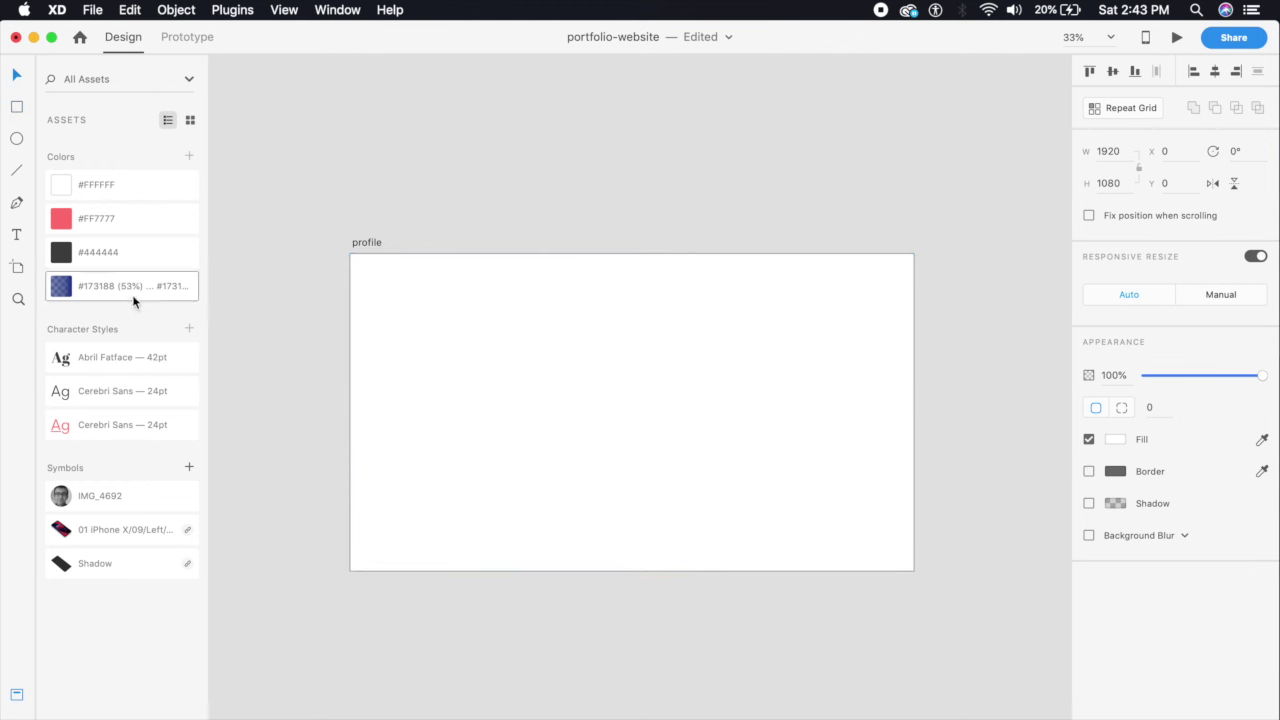
- Fill the rectangle with the saved translucent #173188 gradient and set it horizontally, with the opaque end at the artboard's left edge
left_click(112, 288)
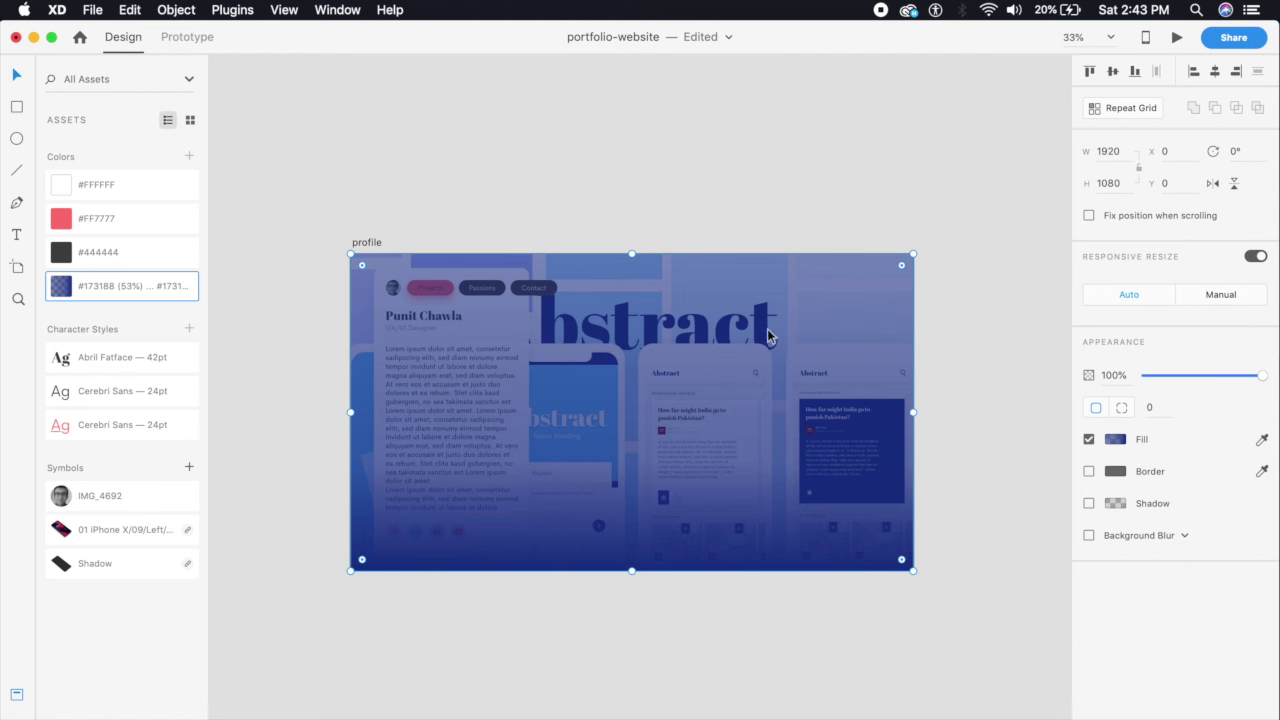
left_click(1113, 438)
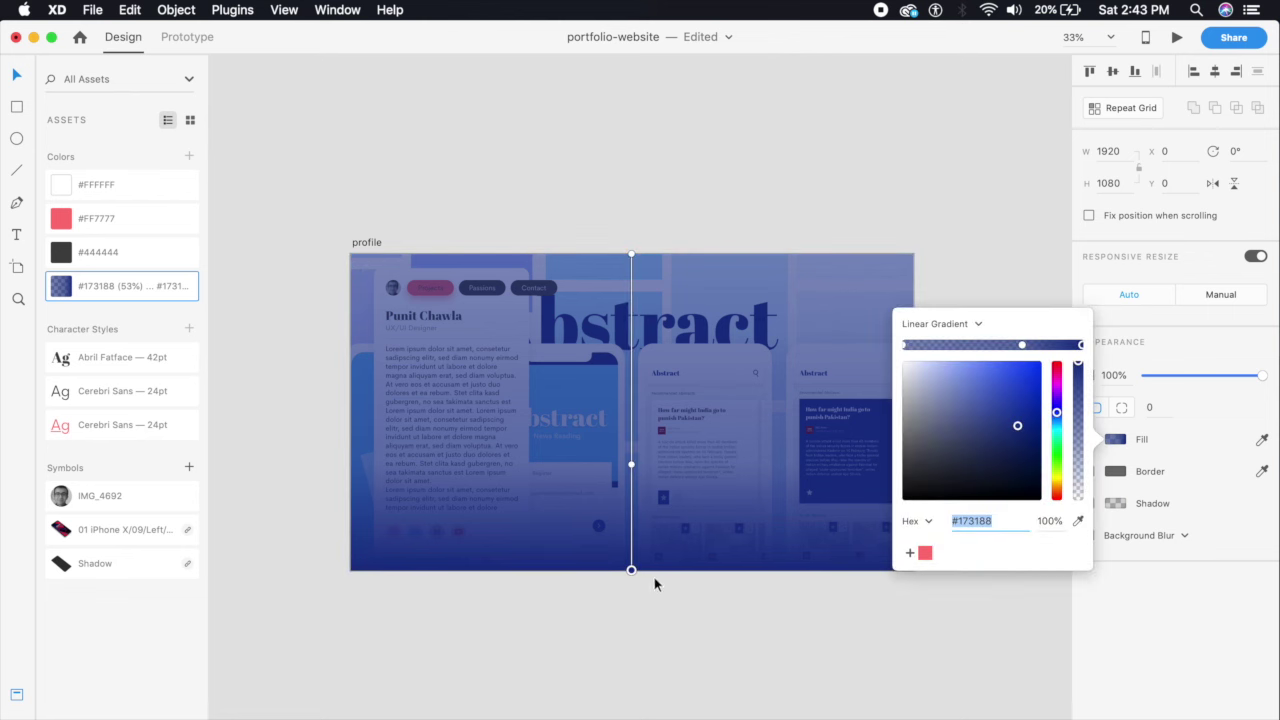
left_click_drag(631, 571, 355, 412)
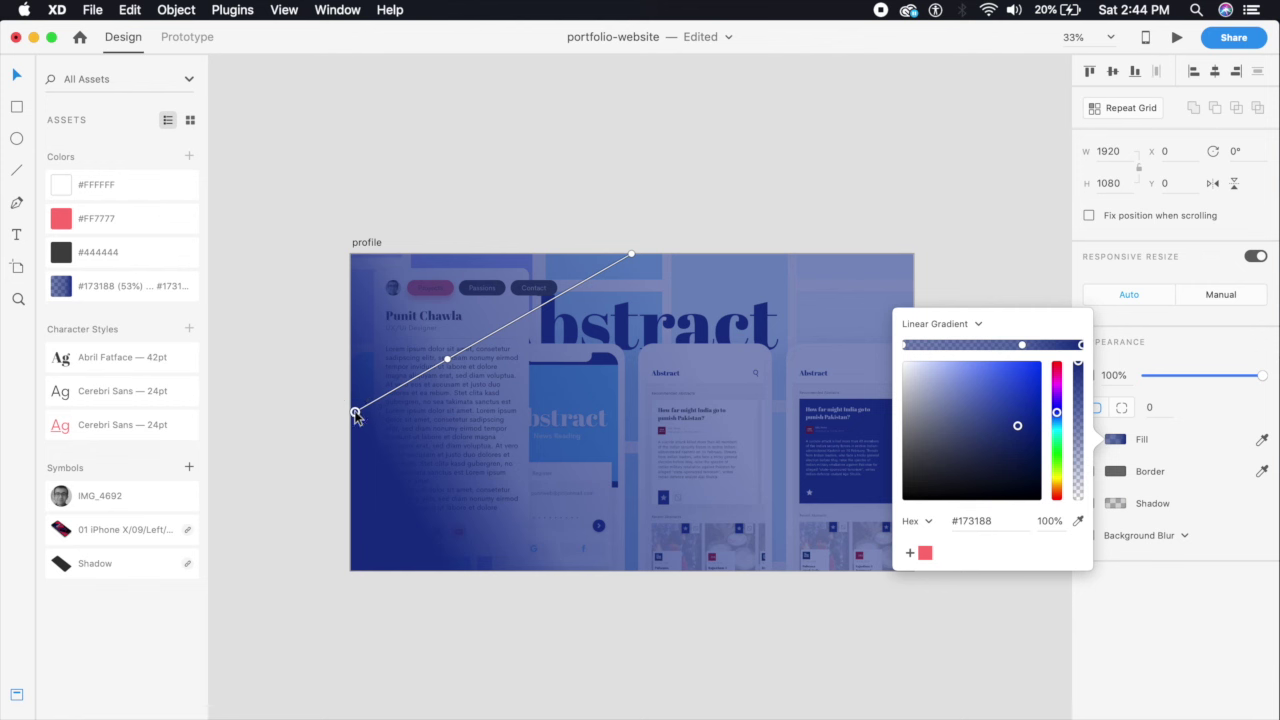
left_click_drag(624, 257, 922, 415)
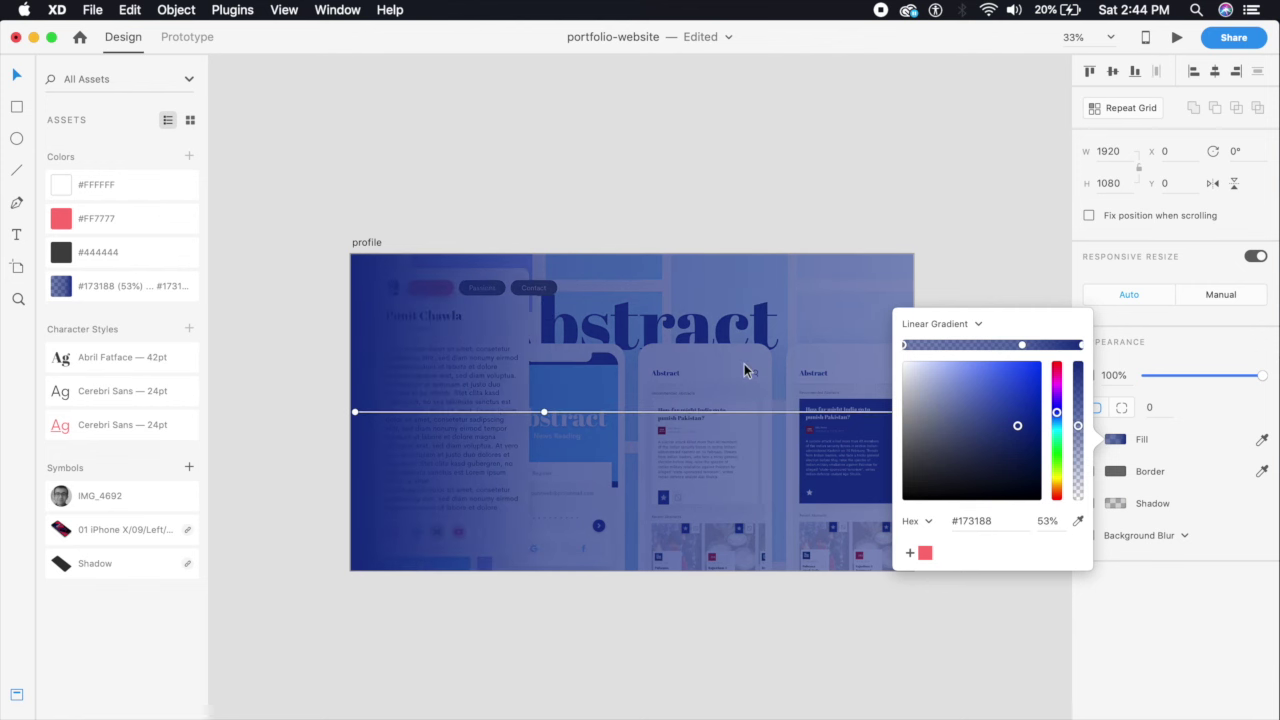
left_click(831, 234)
- Send the gradient overlay backward until it sits behind the profile card but above the background image
left_click(810, 418)
key("super+bracketleft")
key("super+bracketleft")
key("super+bracketleft")
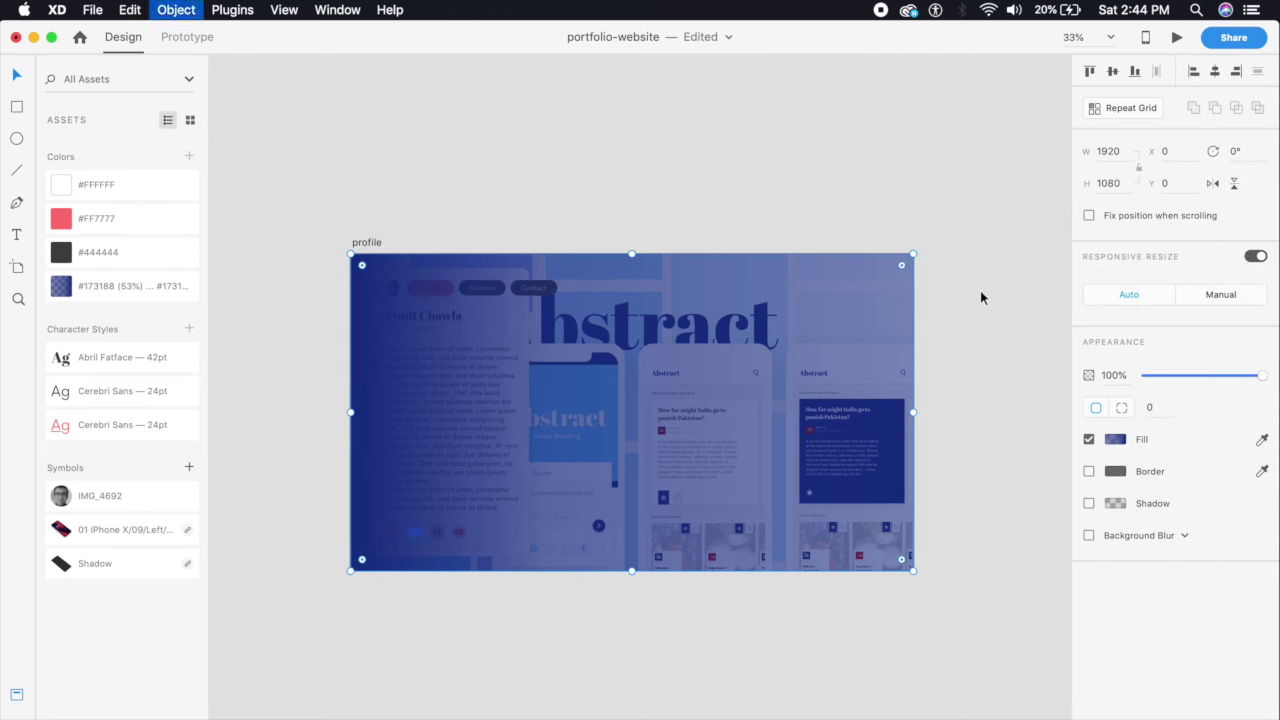
key("super+bracketleft")
key("super+bracketleft")
key("super+bracketleft")
key("super+bracketleft")
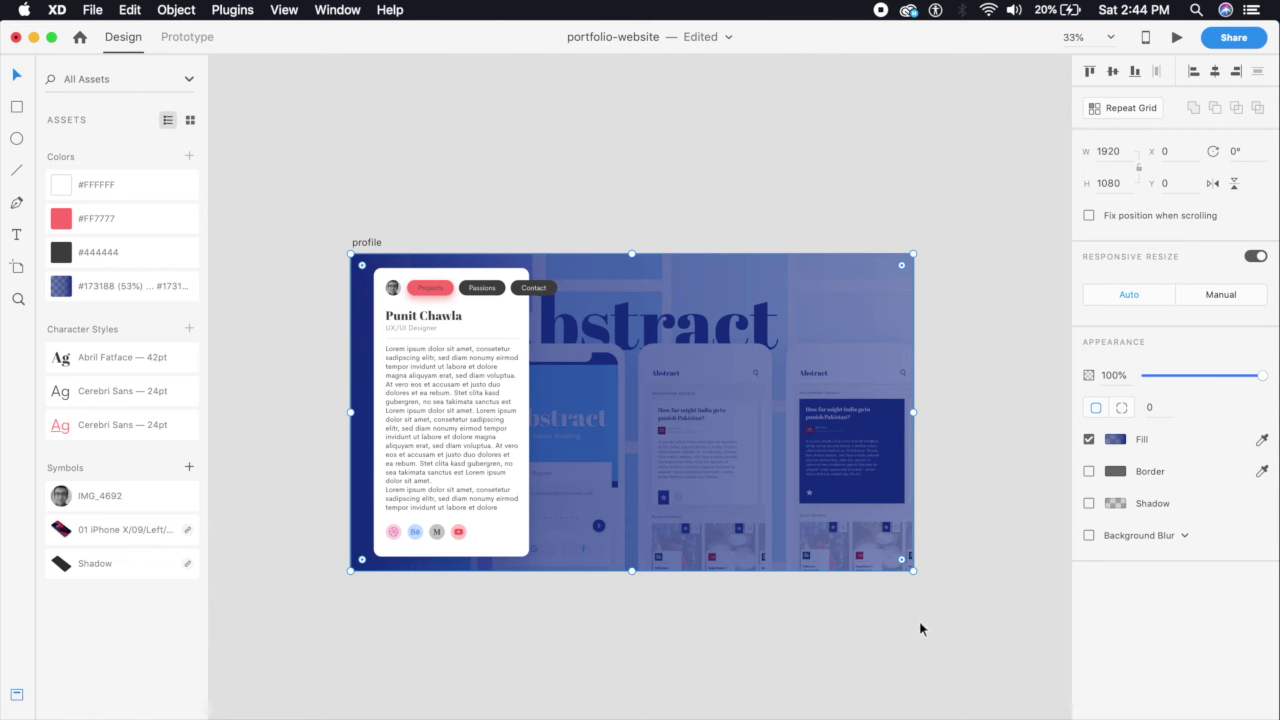
left_click_drag(920, 622, 741, 400)
key("super+equal")
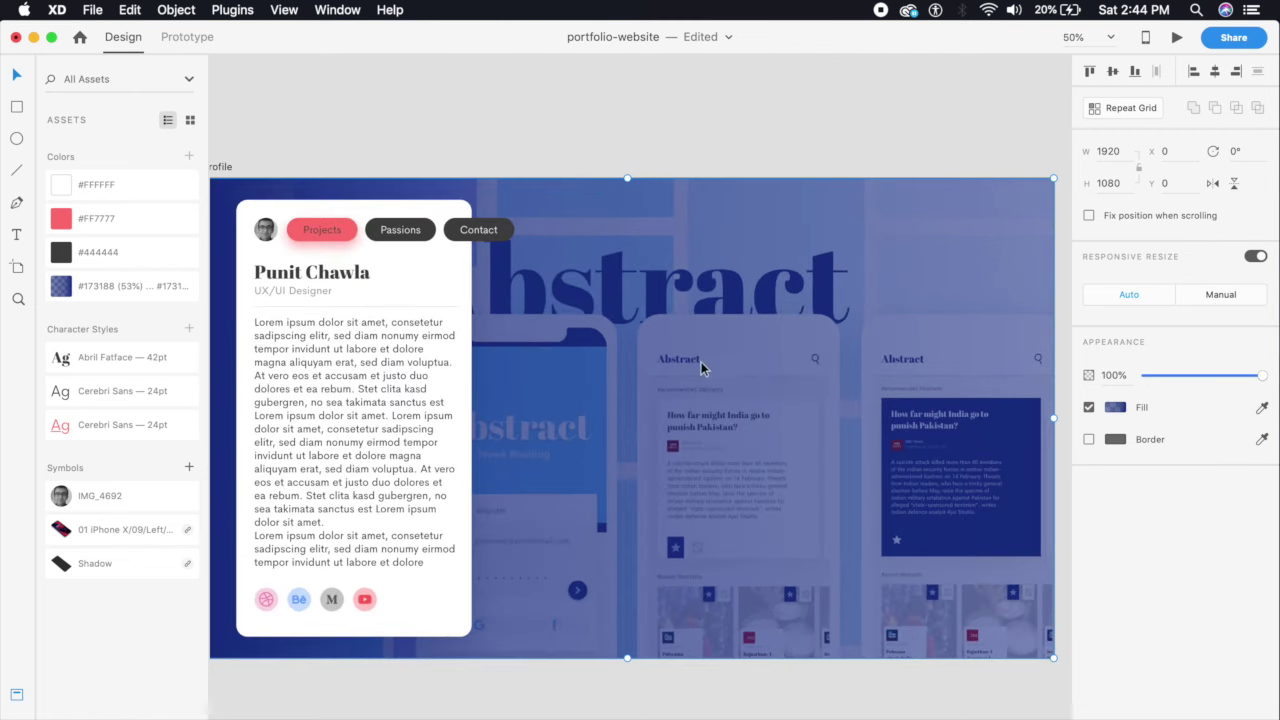
left_click(711, 150)
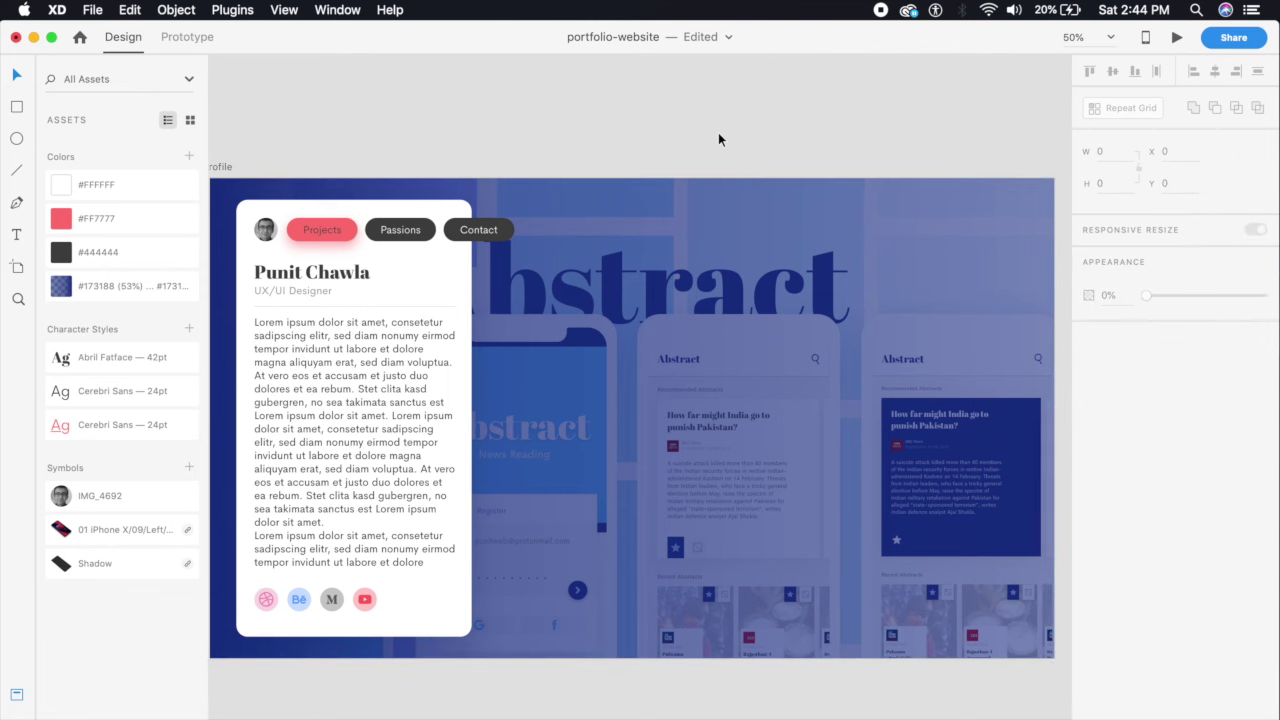
- Copy the rounded Abstract project image from the finished reference artboard and paste it into the profile artboard beside the card
key("super+minus")
left_click_drag(691, 149, 703, 429)
scroll(669, 397, "down", 10)
key("super+v")
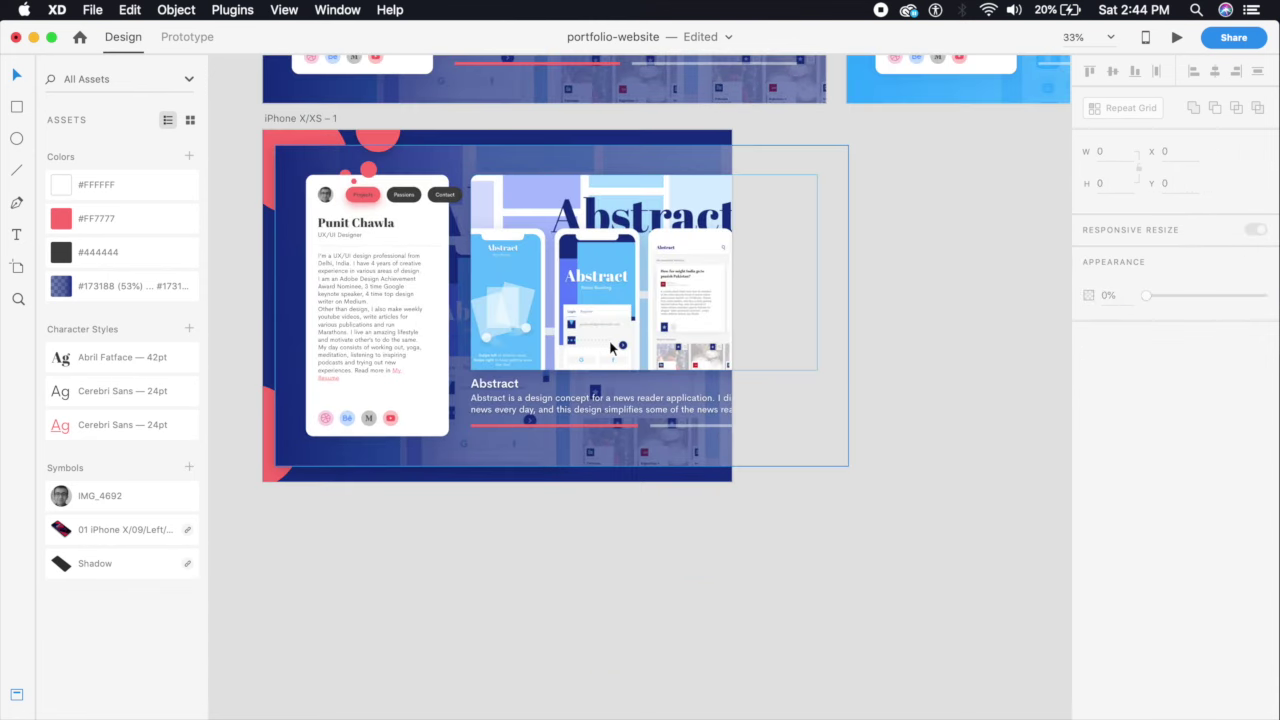
left_click(686, 654)
scroll(586, 171, "up", 10)
scroll(638, 397, "down", 3)
left_click(638, 397)
key("super+v")
key("super+plus")
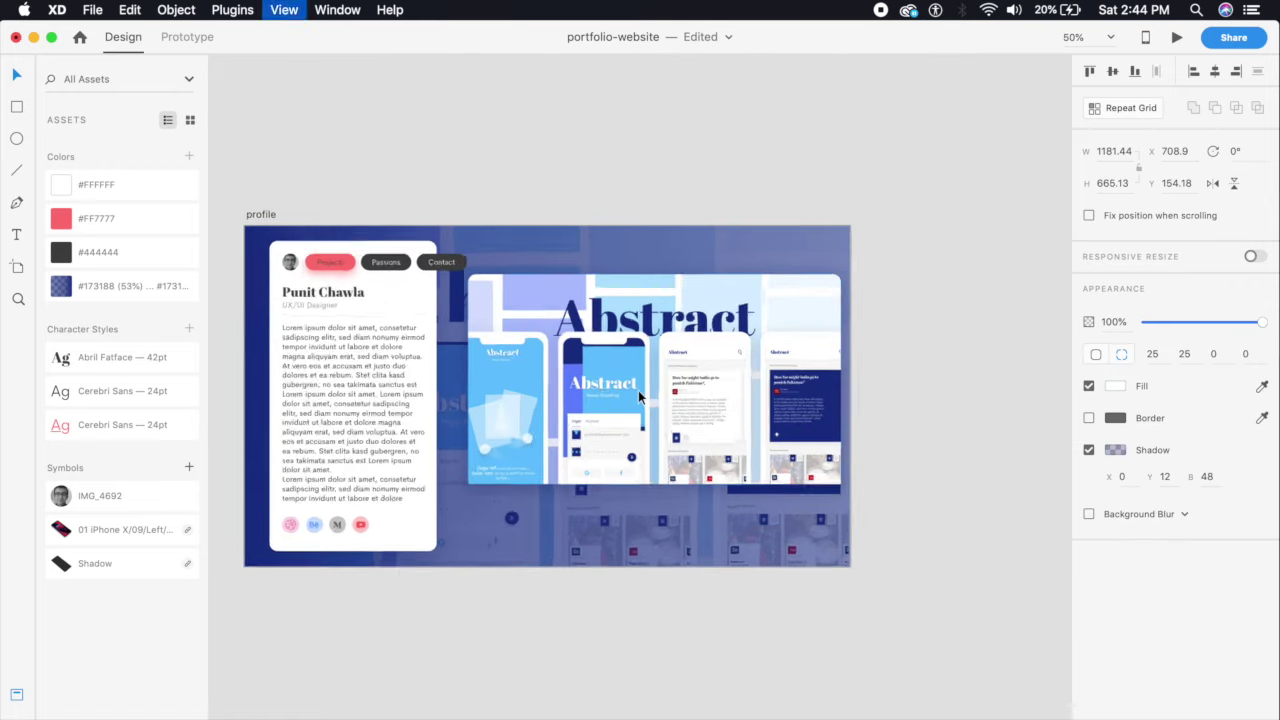
- Scale the pasted image to 1095.44 × 616.13 and, with the artboard's layout grid shown, move it to X 744.56, Y 62.18
left_click_drag(638, 396, 616, 344)
left_click_drag(903, 476, 864, 491)
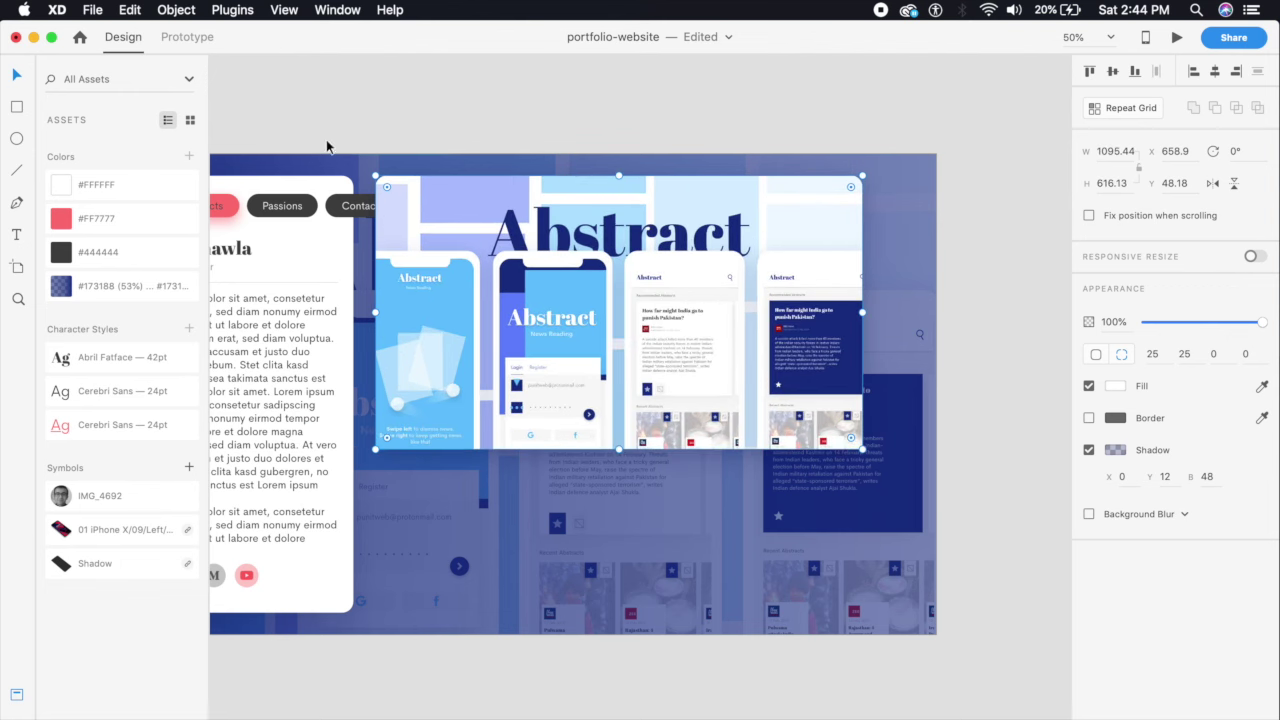
key("super+minus")
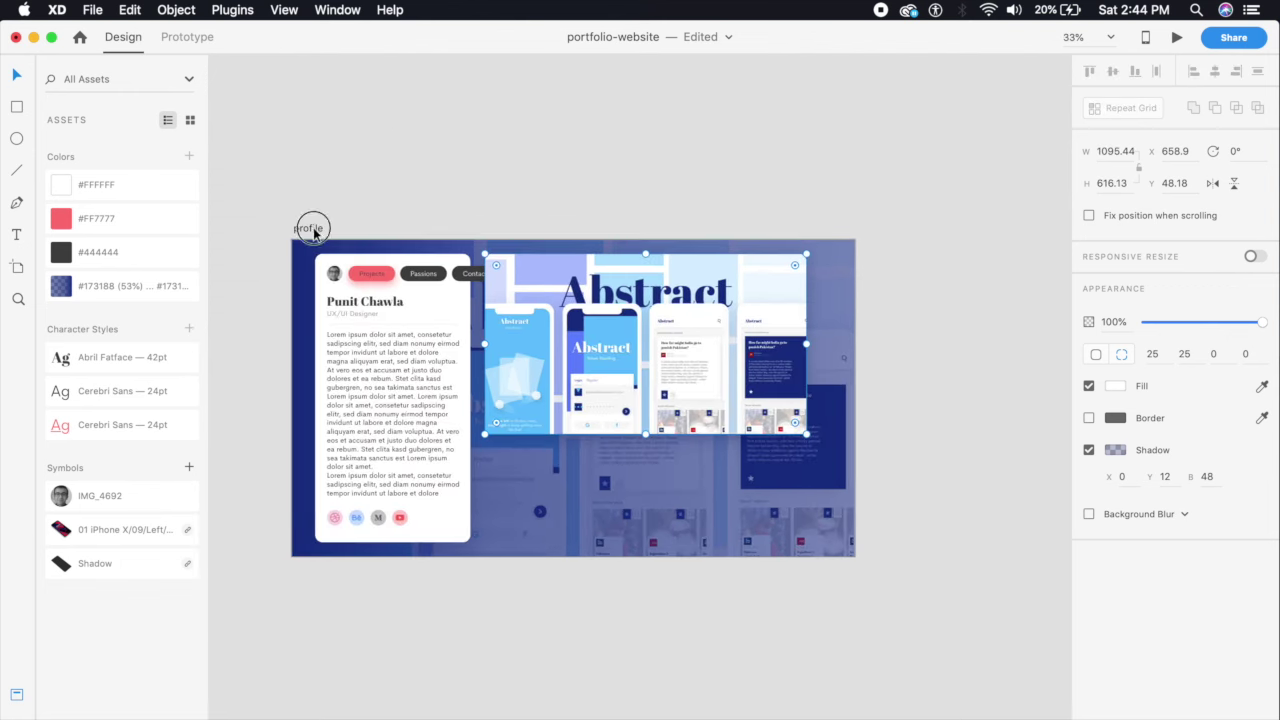
left_click(312, 228)
left_click(1088, 487)
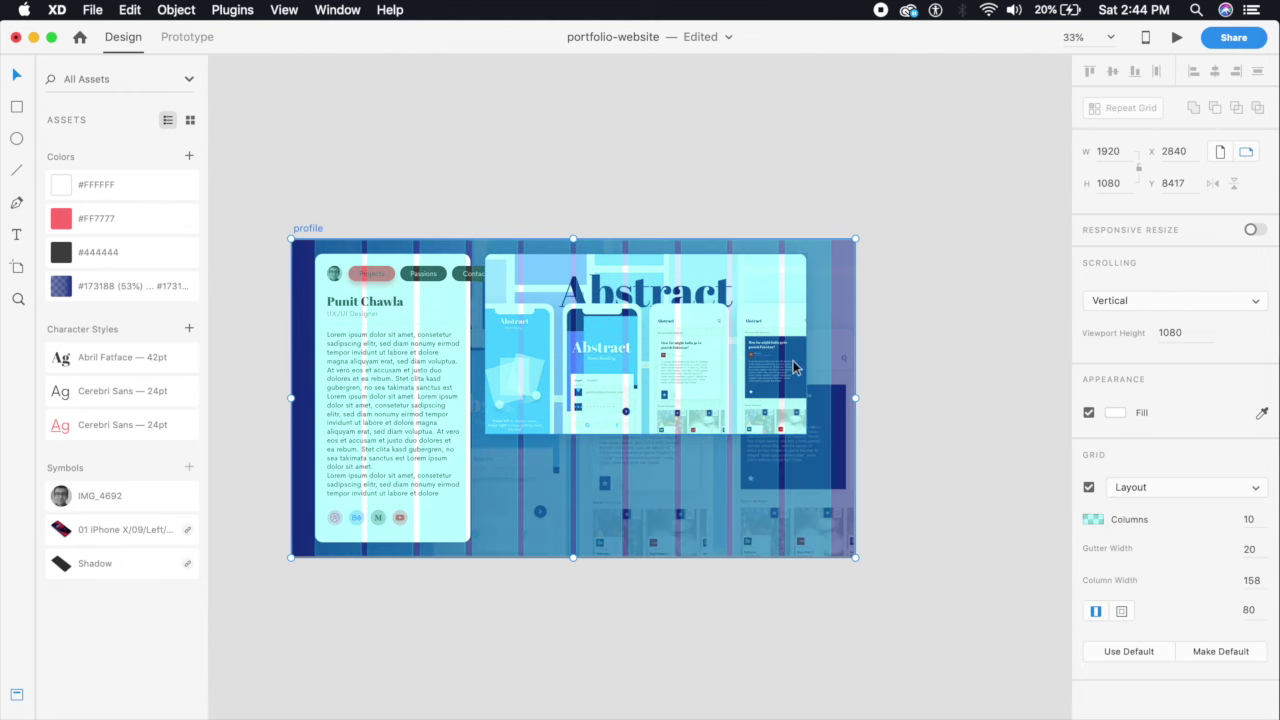
left_click_drag(748, 381, 775, 390)
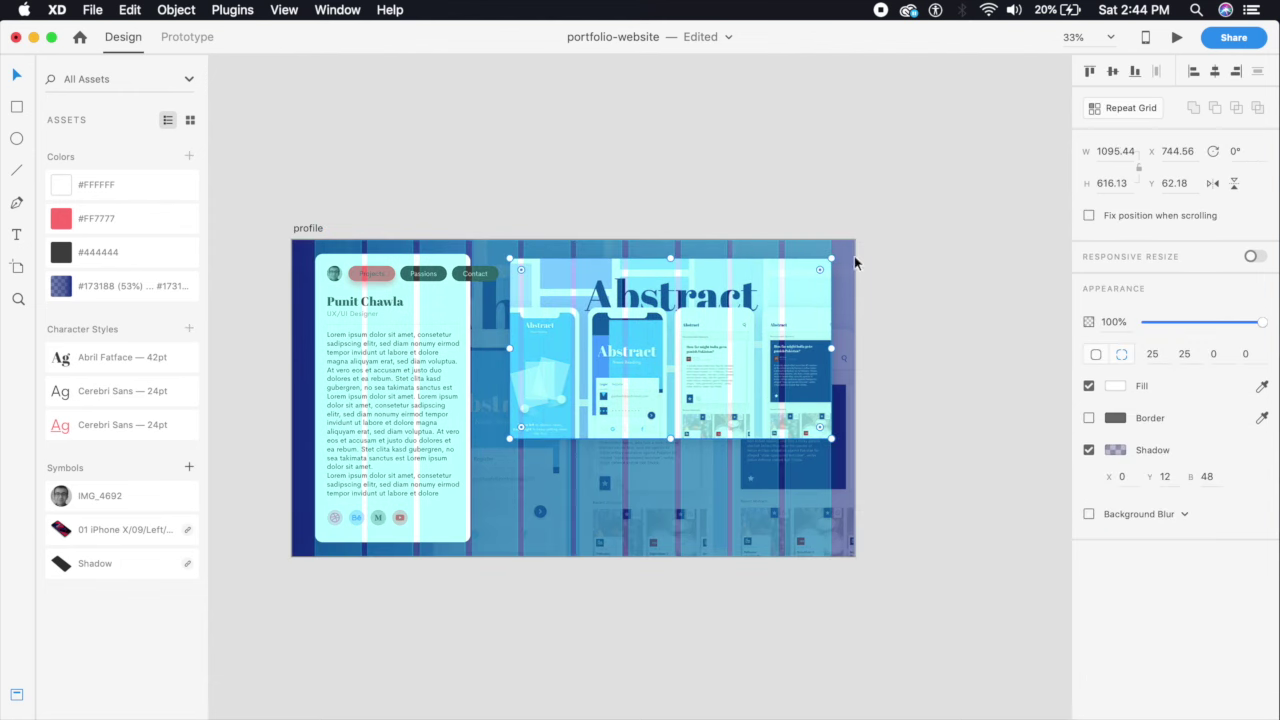
- Turn off the project image's shadow and the layout grid, and align the image's top edge with the card at Y 48.18
left_click(1089, 452)
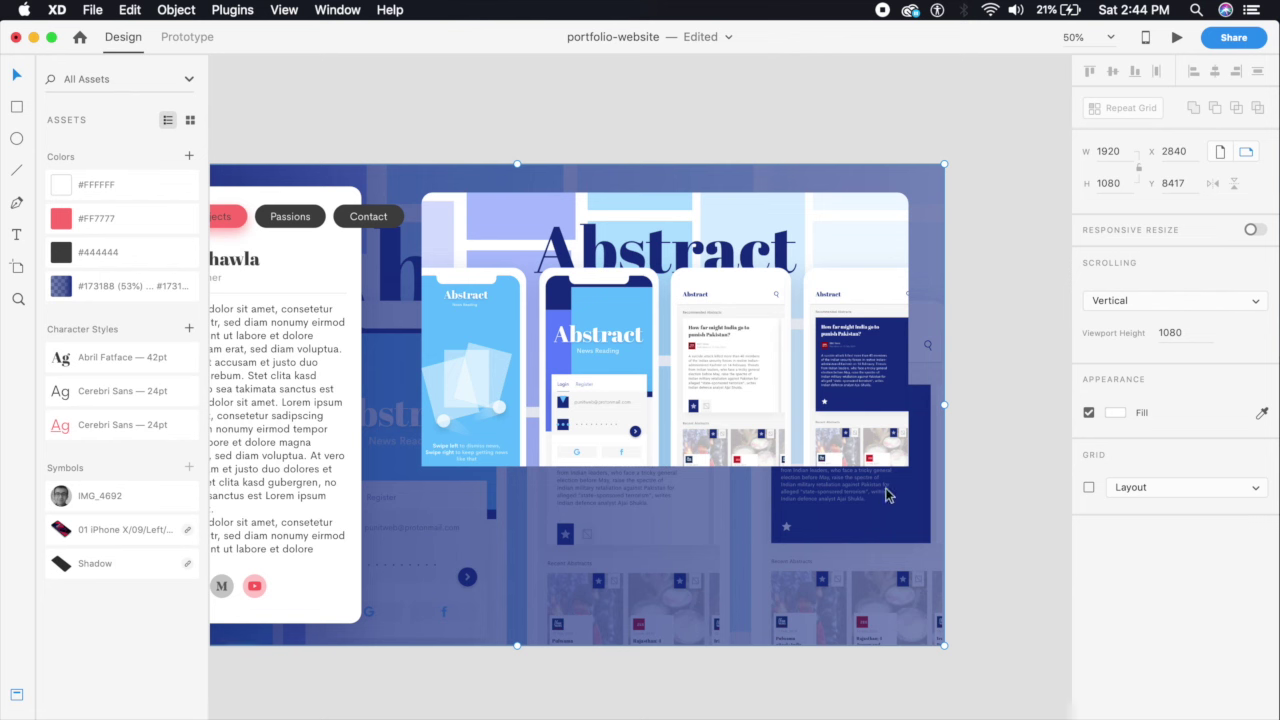
left_click(770, 393)
left_click_drag(770, 393, 773, 387)
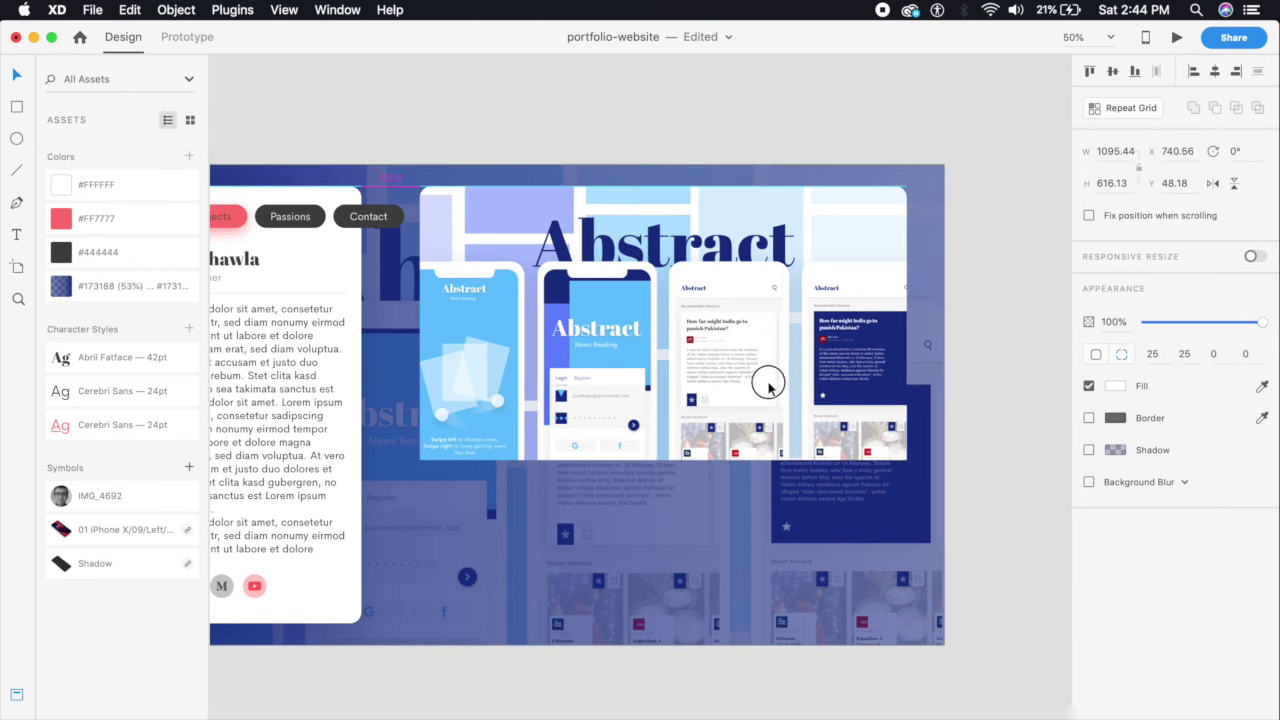
left_click(964, 548)
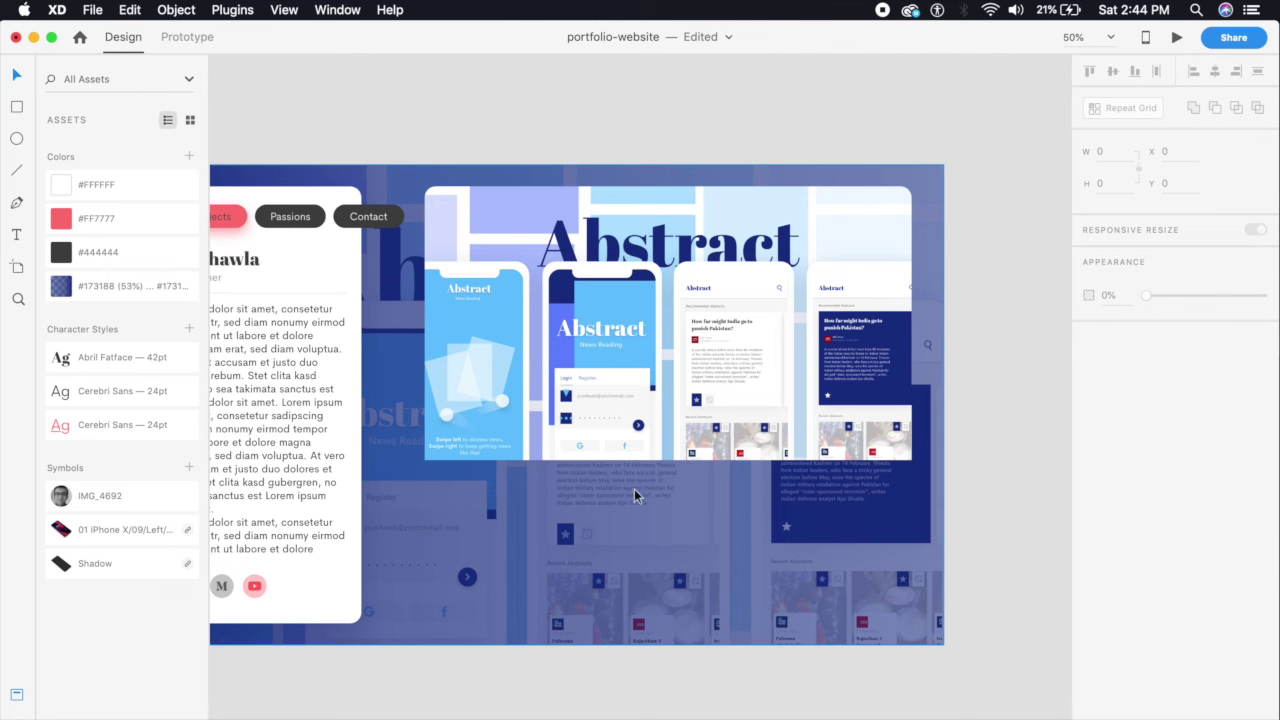
- Add the text "Abstract" just below the project image, aligned with the image's left edge at X 752
scroll(560, 533, "left", 5)
scroll(560, 533, "up", 3)
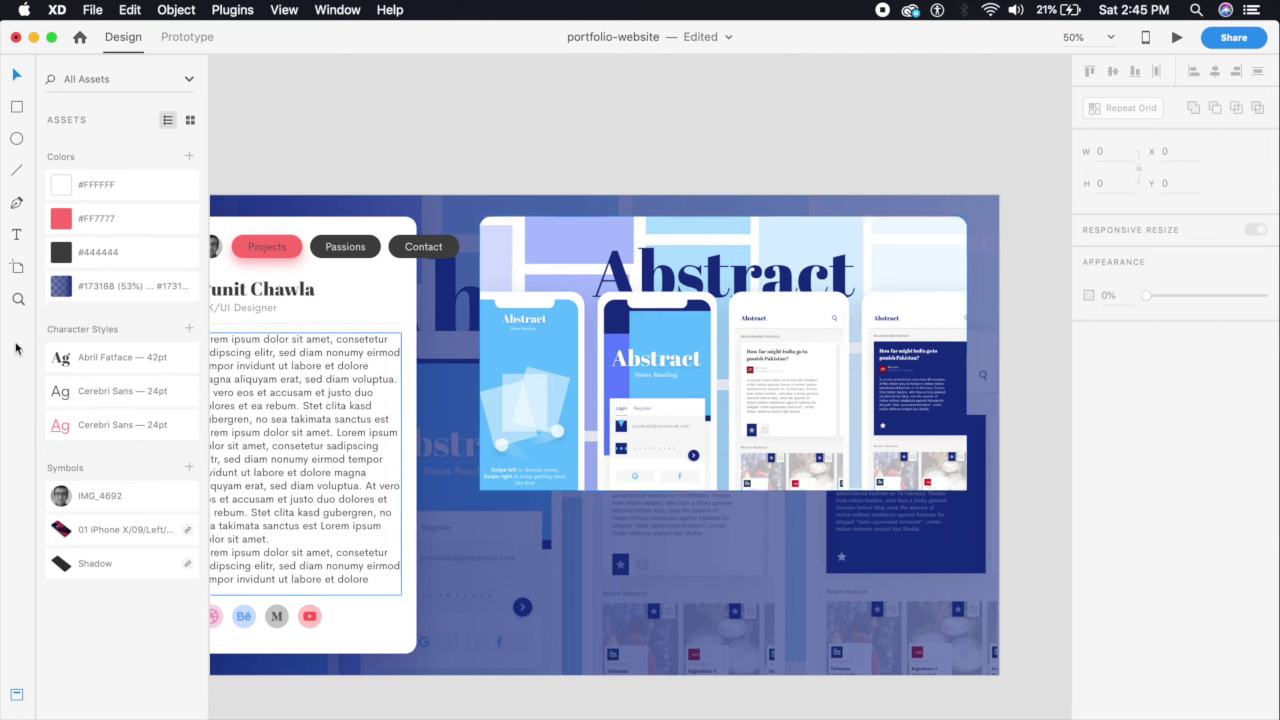
left_click(17, 236)
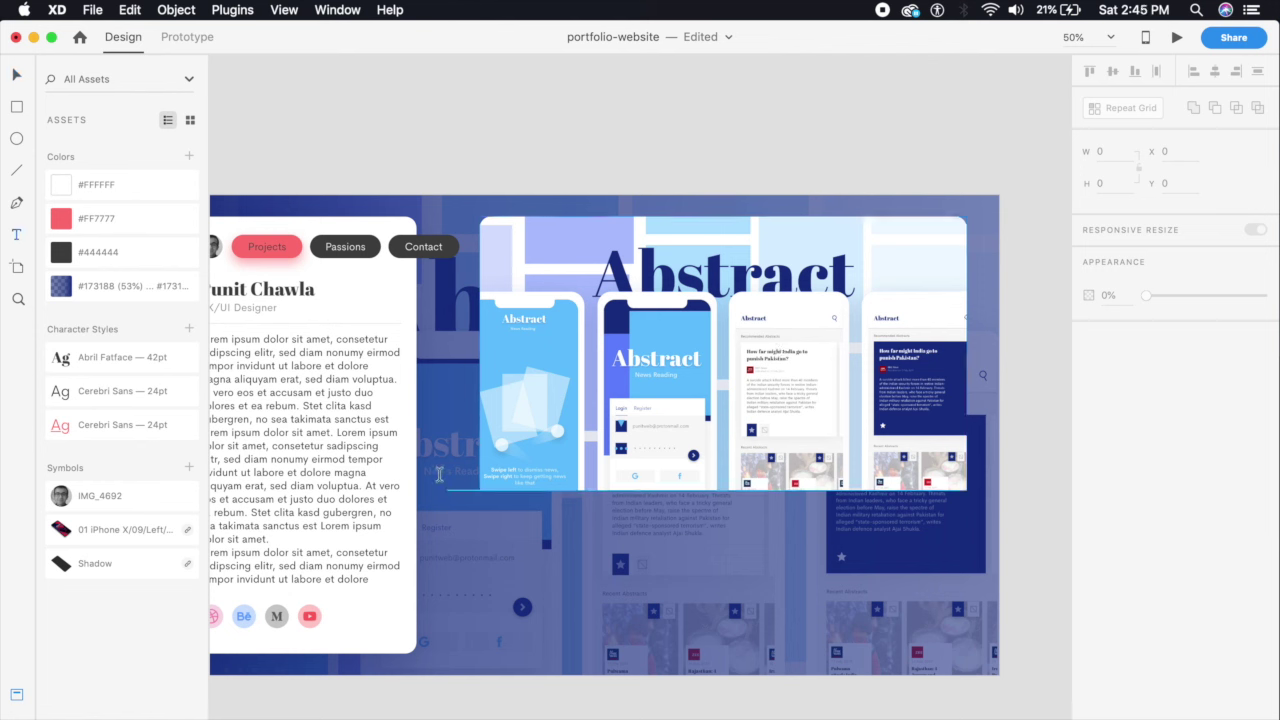
left_click(480, 514)
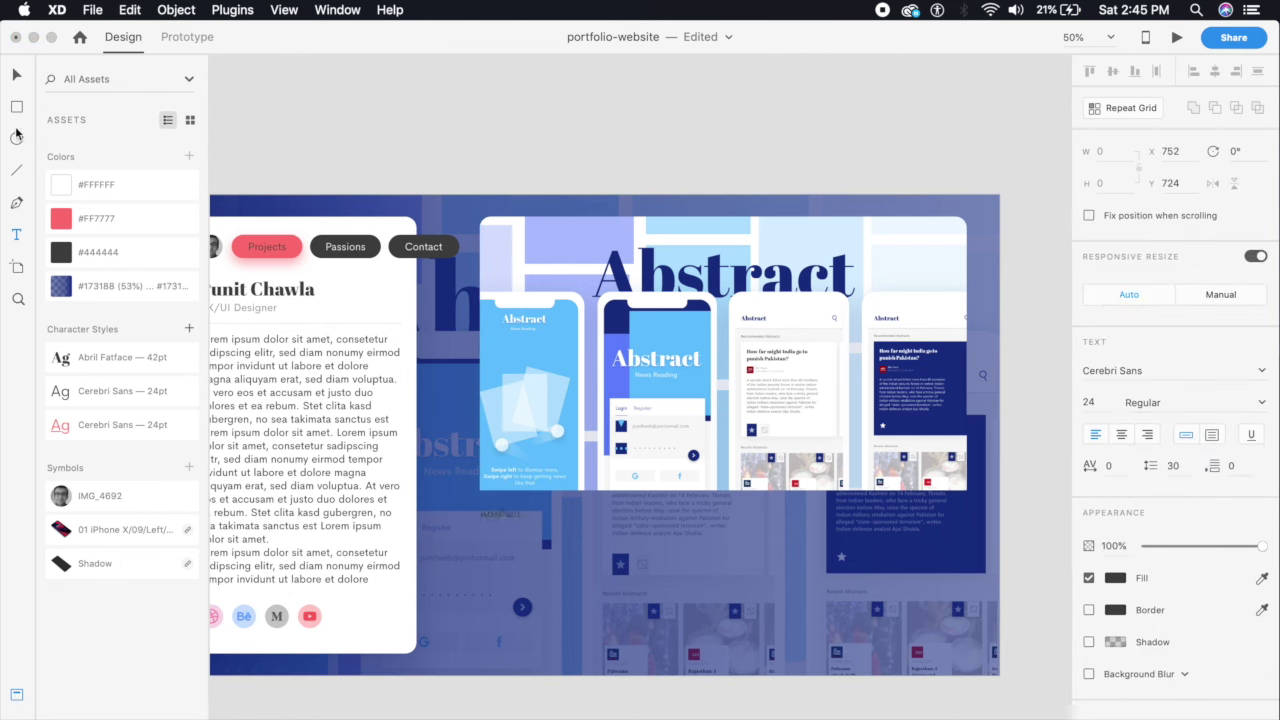
left_click(17, 75)
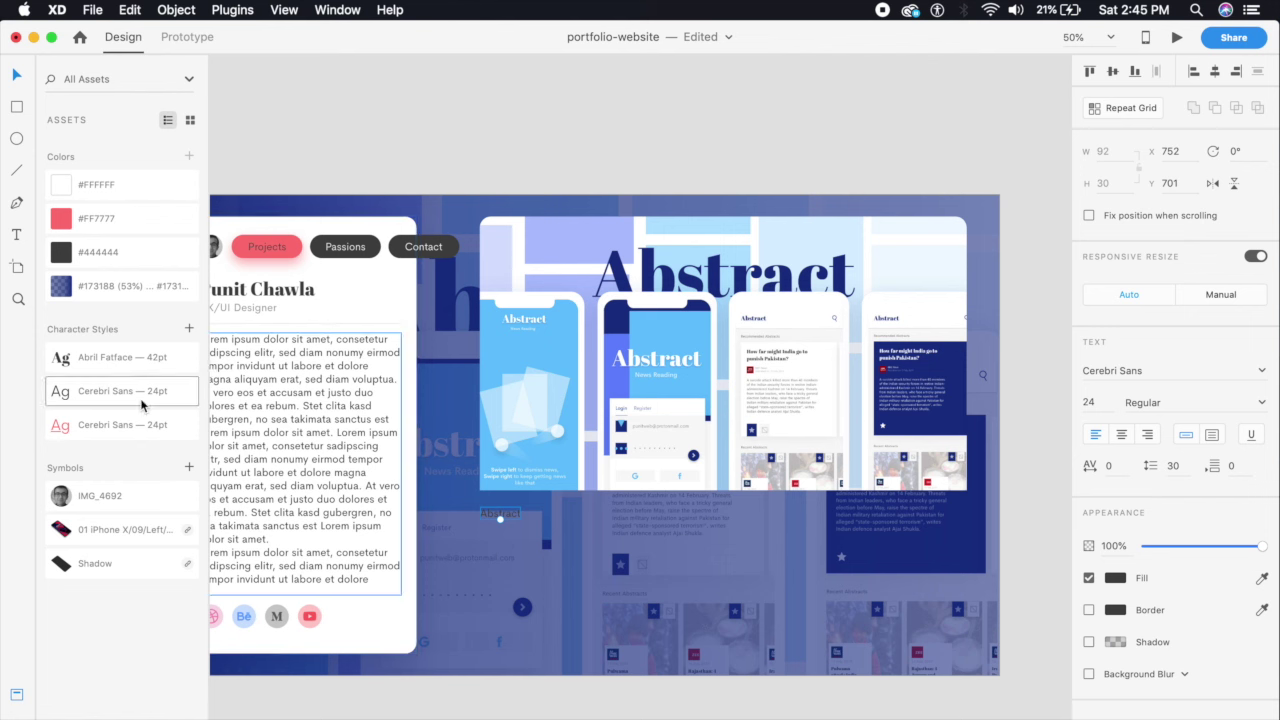
- Apply the Abril Fatface 42pt character style to the Abstract title and change its font to Cerebri Sans Medium
left_click(130, 358)
left_click(1125, 372)
type("ce")
key("Return")
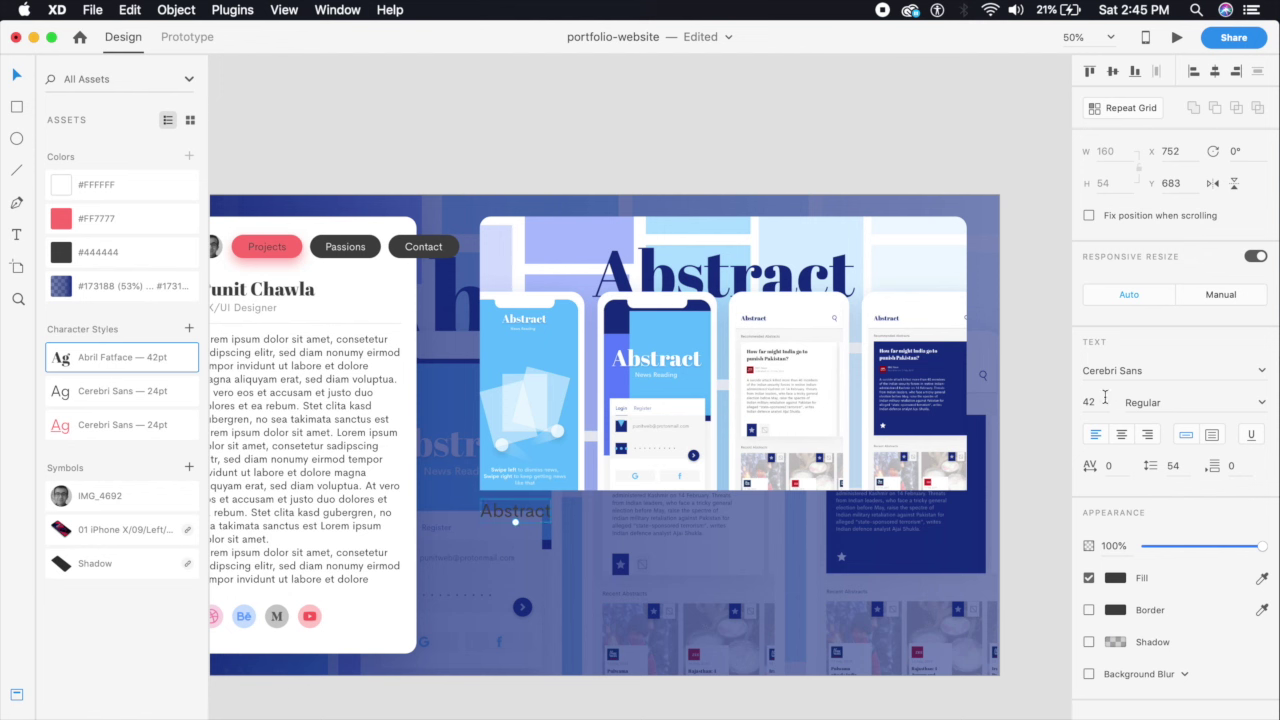
left_click(1262, 404)
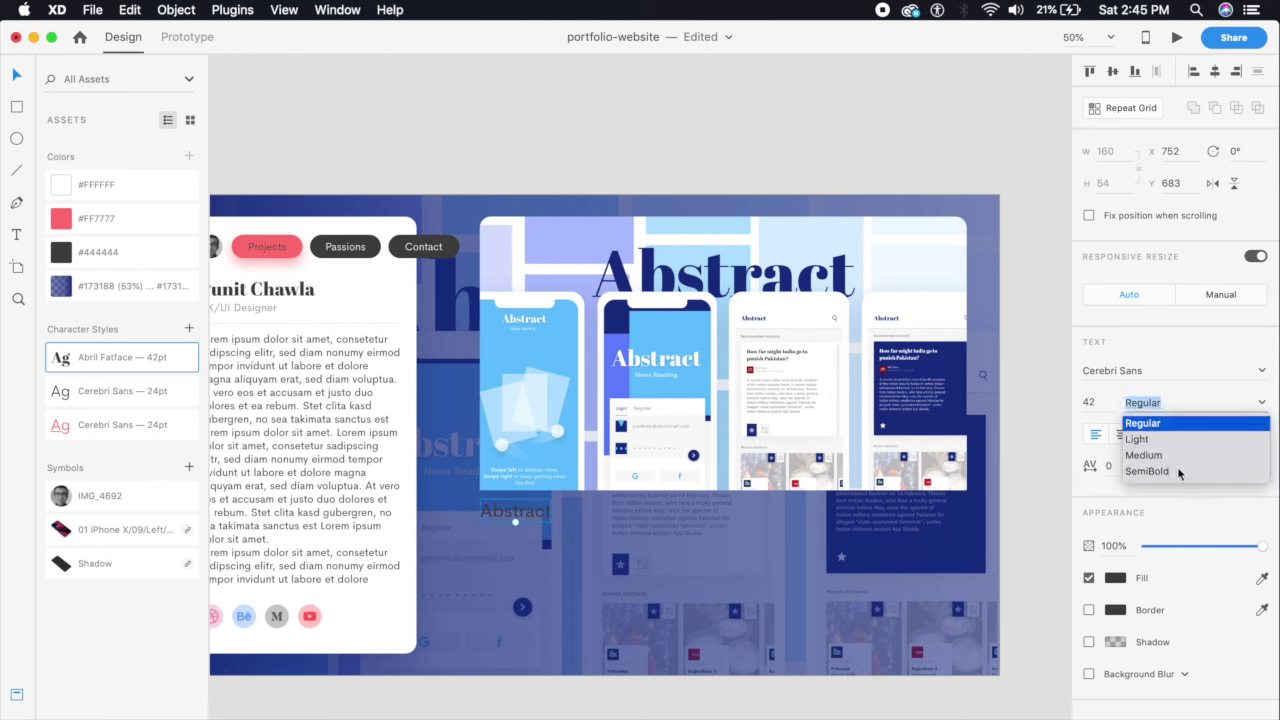
left_click(1158, 456)
- Set the Abstract title's fill to white and turn on its shadow
left_click(1116, 578)
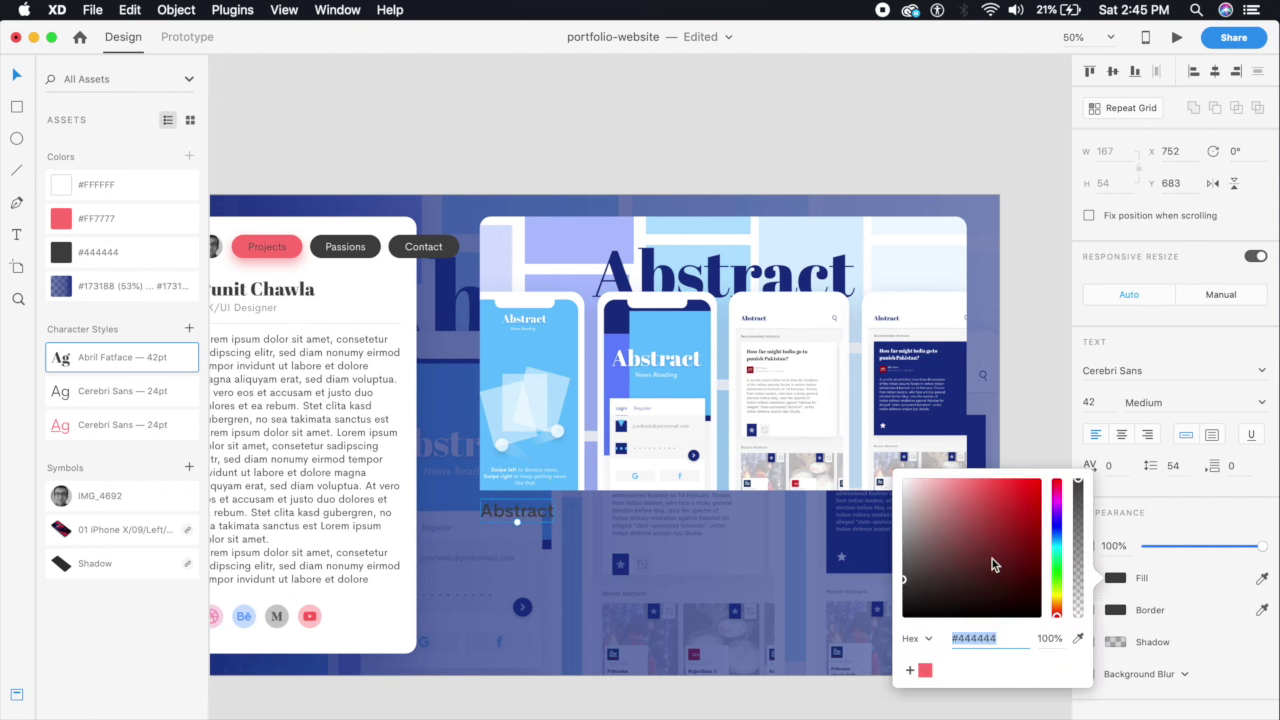
left_click_drag(994, 563, 769, 400)
left_click(543, 697)
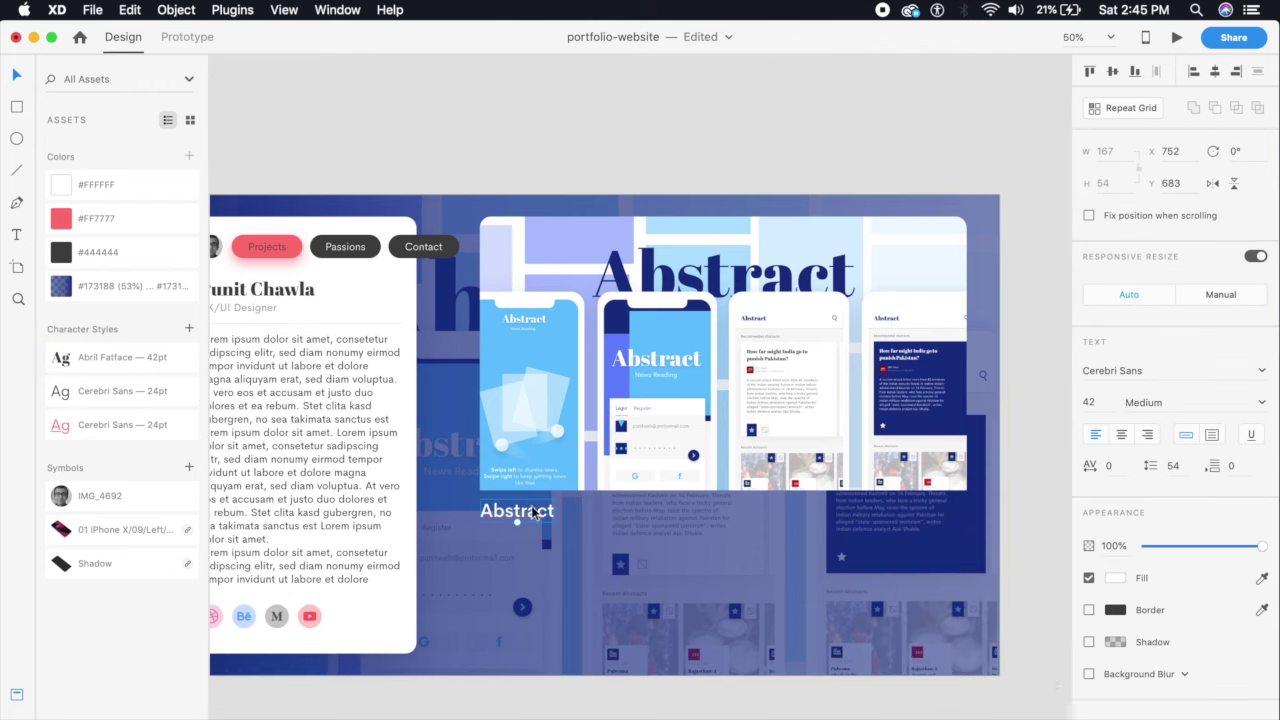
left_click(1089, 642)
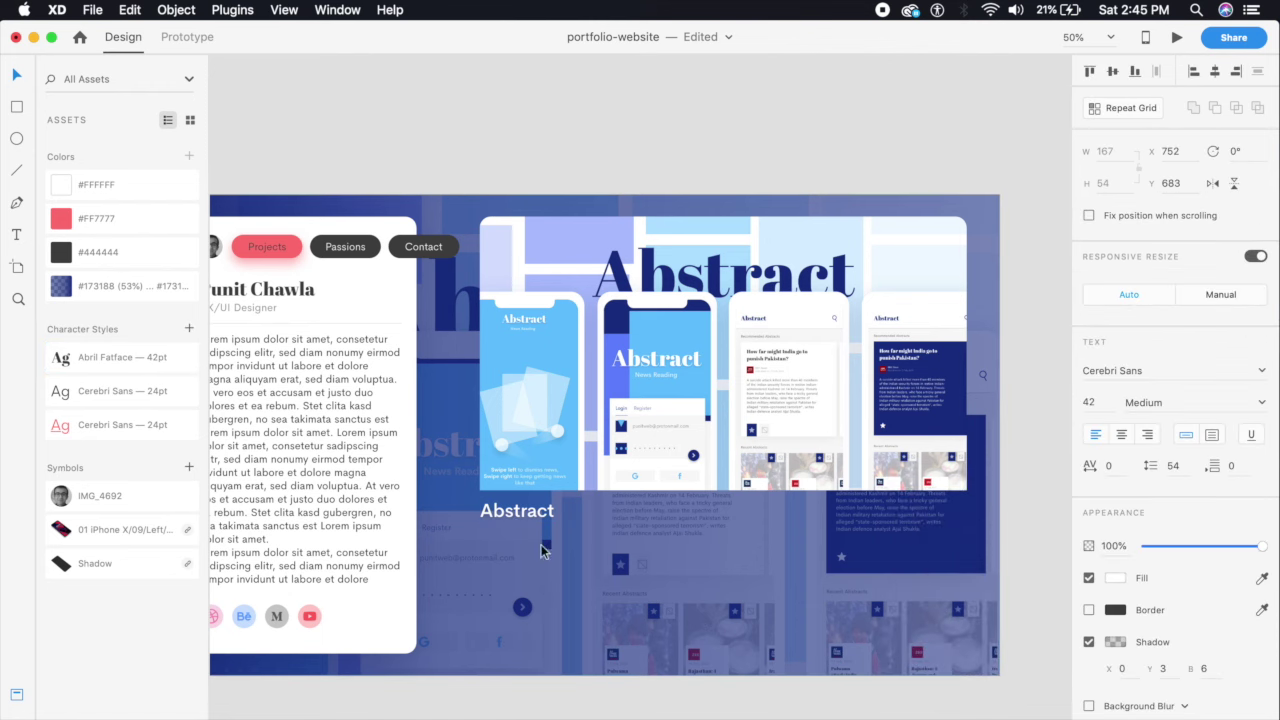
scroll(545, 548, "up", 5)
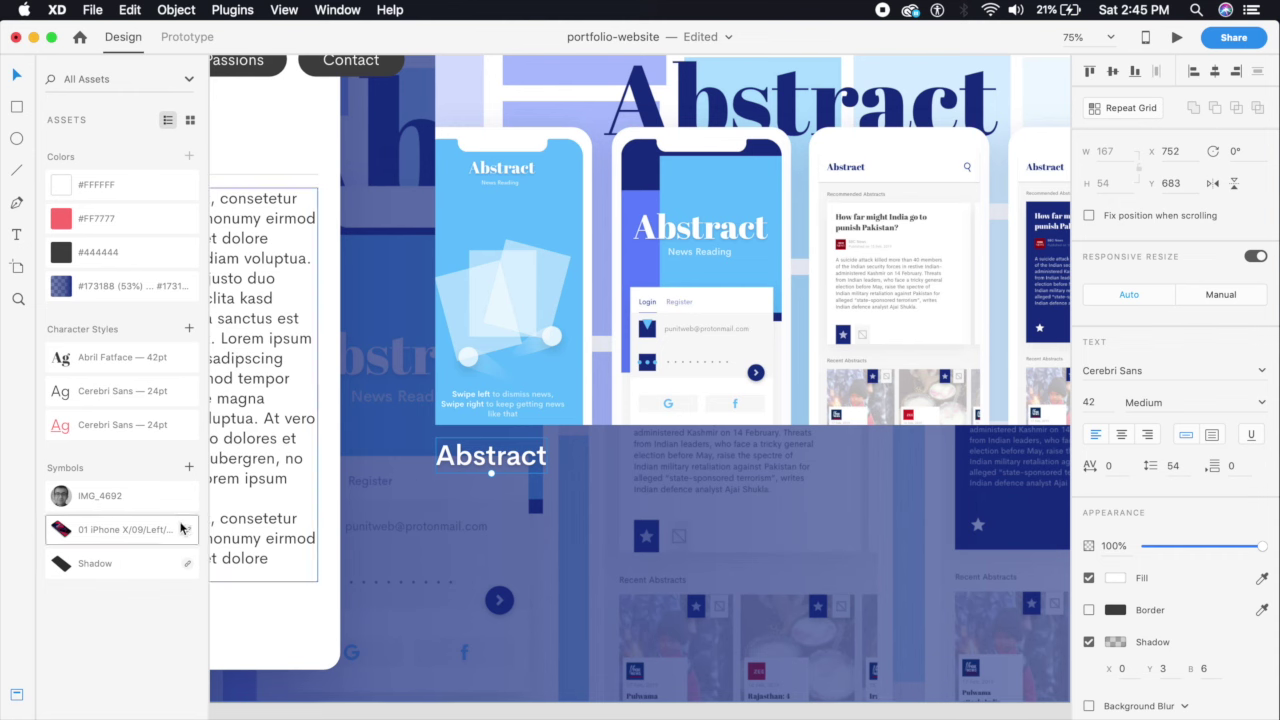
- Create a text area about 1095 × 232 below the title containing "Lorem ipsum", and move it up to Y 737
left_click(18, 236)
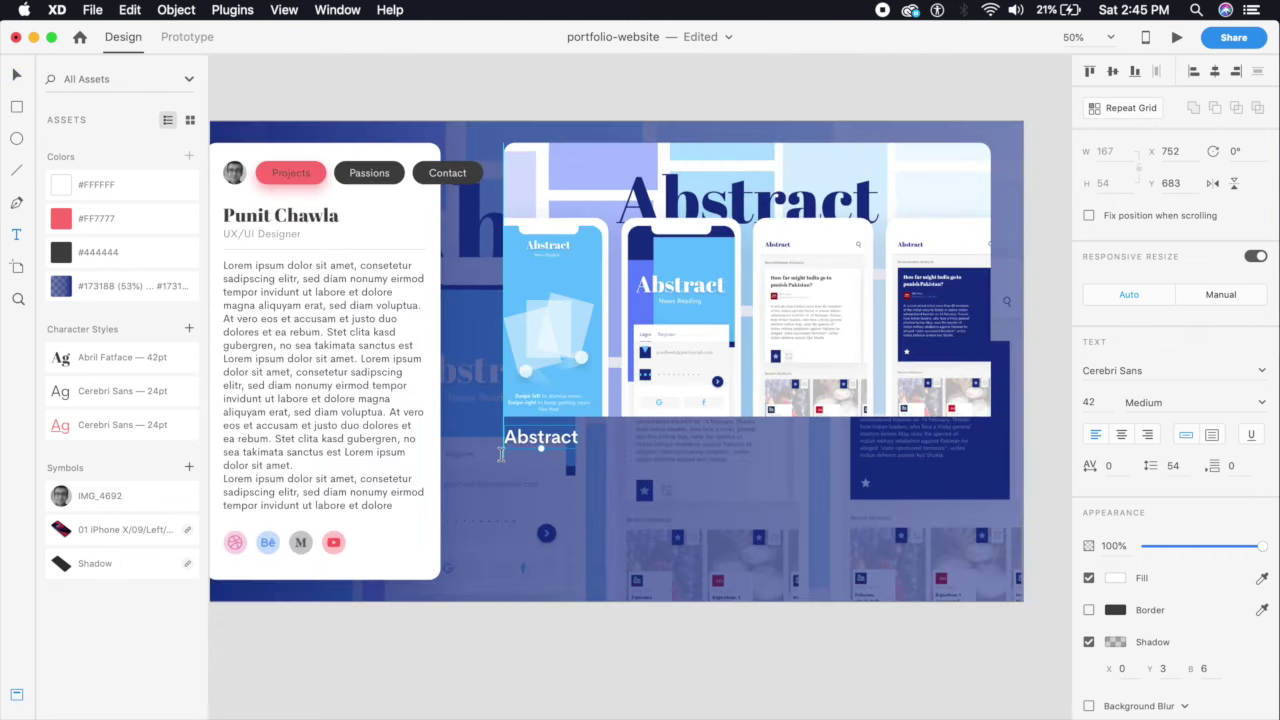
left_click_drag(490, 466, 990, 557)
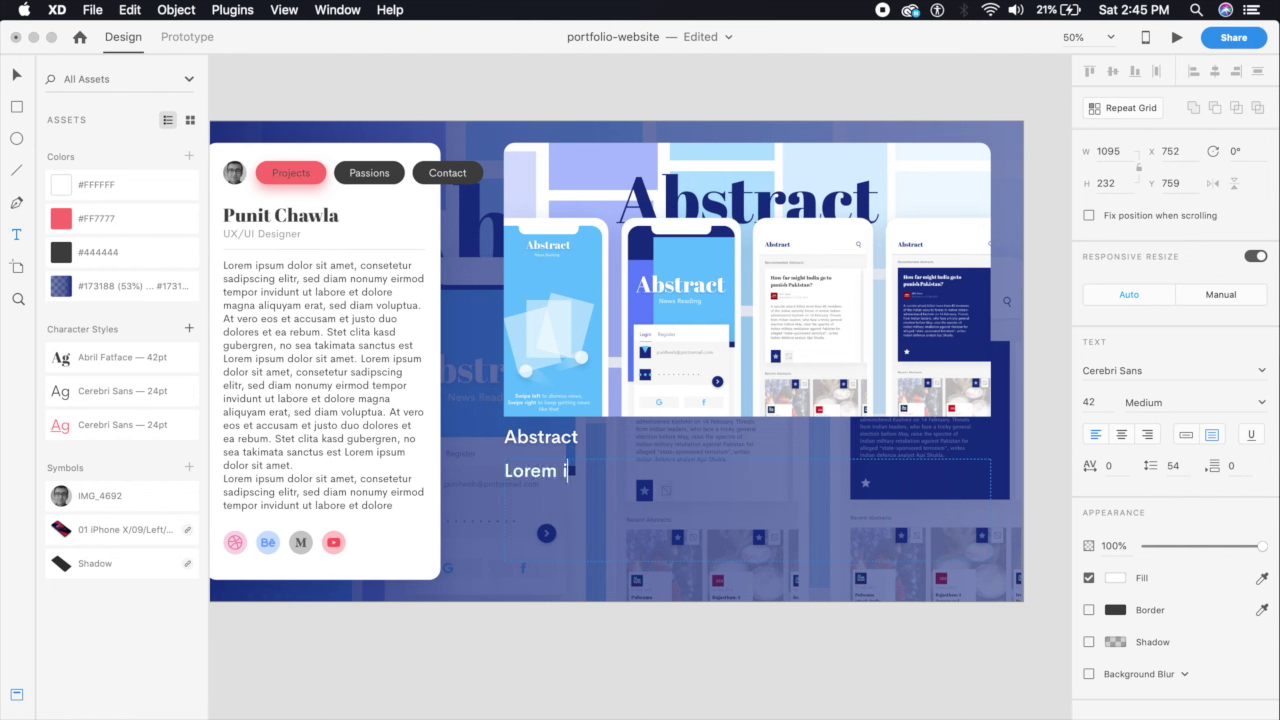
key("Escape")
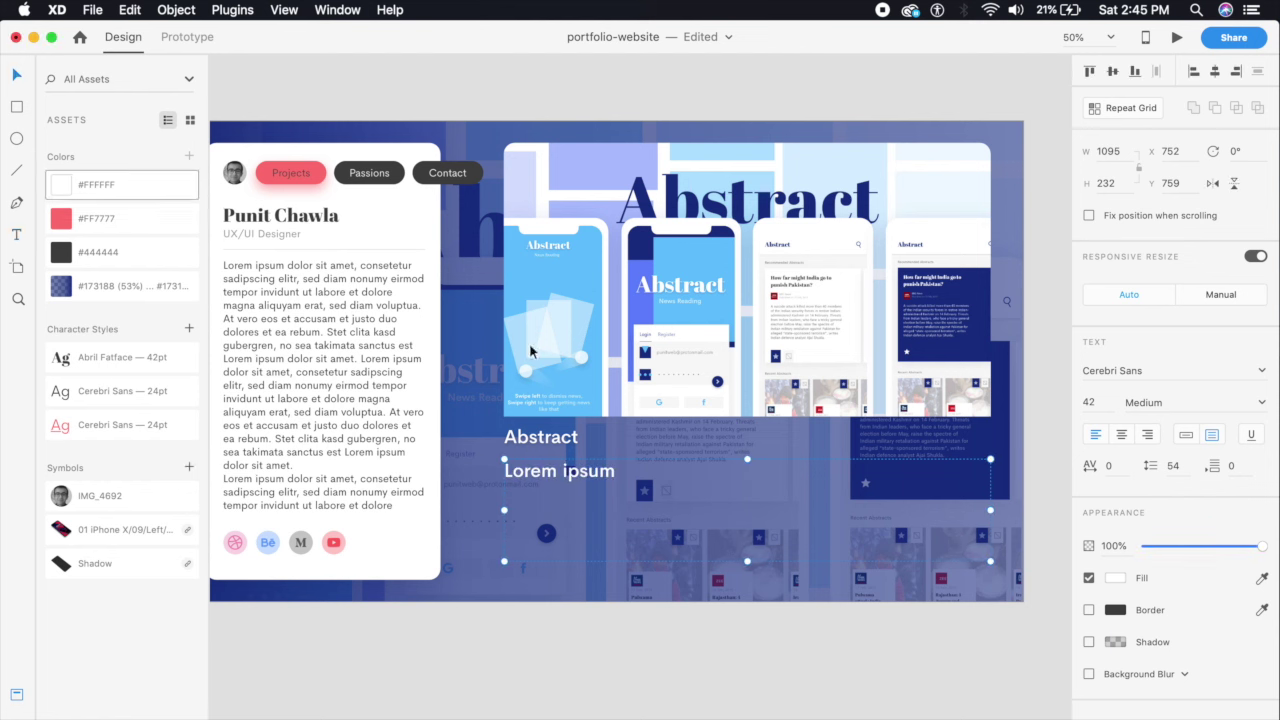
left_click_drag(578, 474, 577, 462)
- Apply the dark Cerebri Sans 24pt character style to the text area, then set its fill to white and weight to Regular
left_click(122, 391)
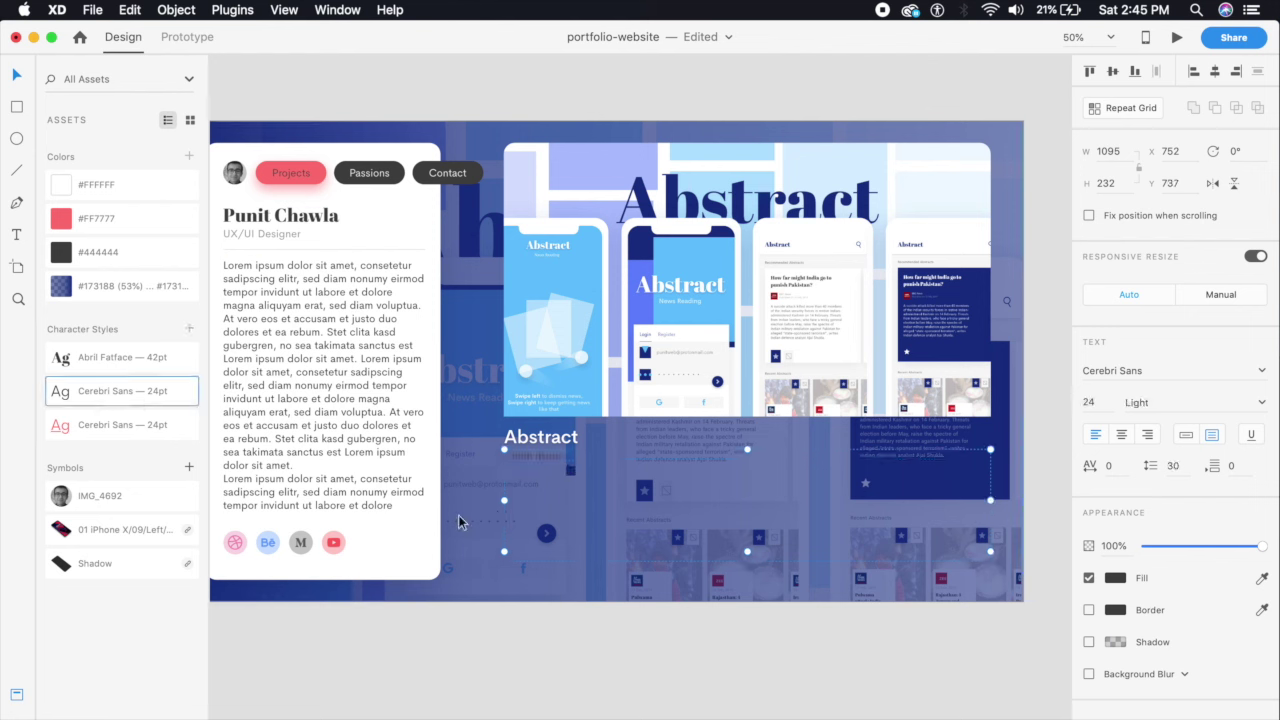
left_click(1112, 581)
left_click_drag(943, 534, 749, 386)
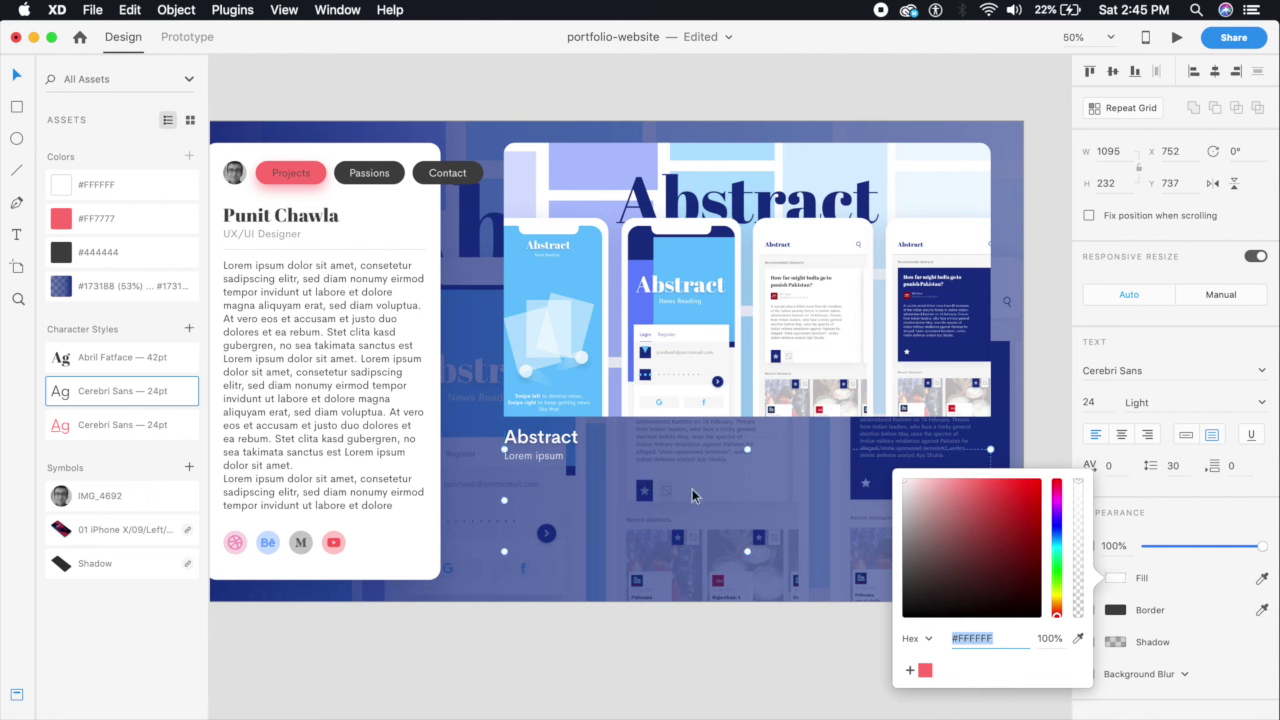
left_click(1198, 530)
left_click(1259, 404)
left_click(1150, 421)
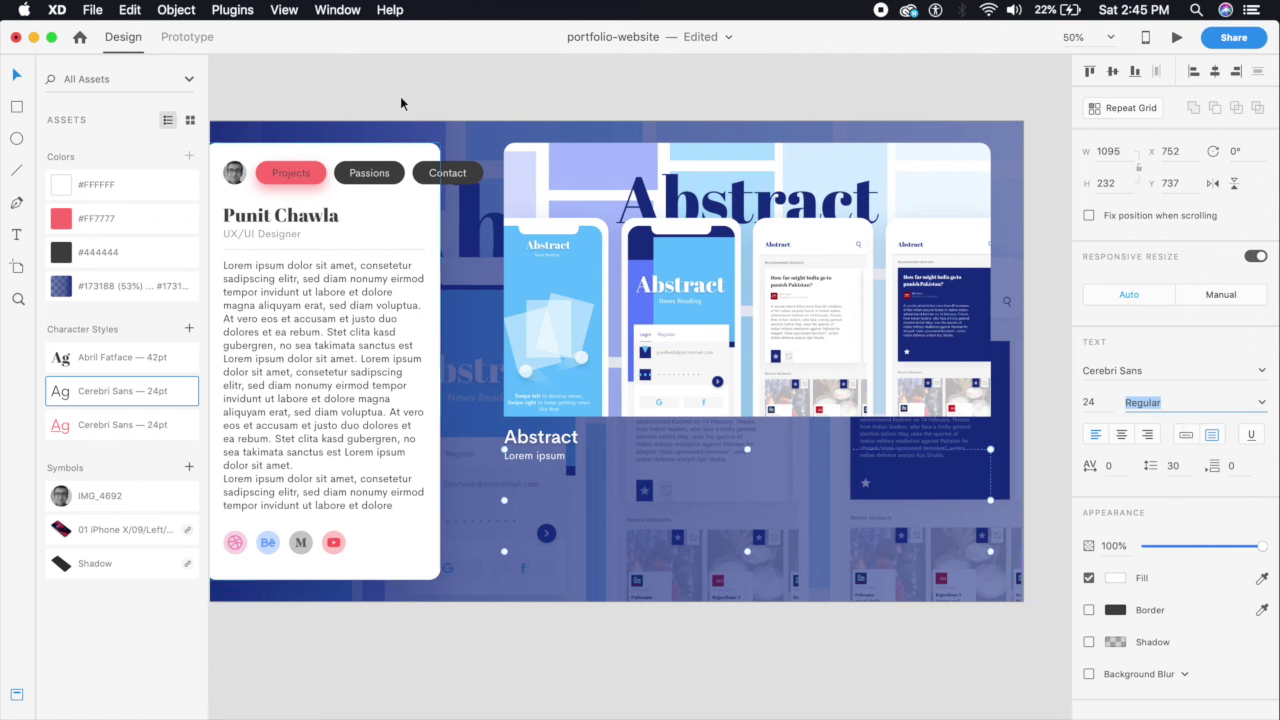
- Fill the text area with lorem ipsum placeholder text using the plugin and set its font size to 32
left_click(232, 9)
mouse_move(291, 171)
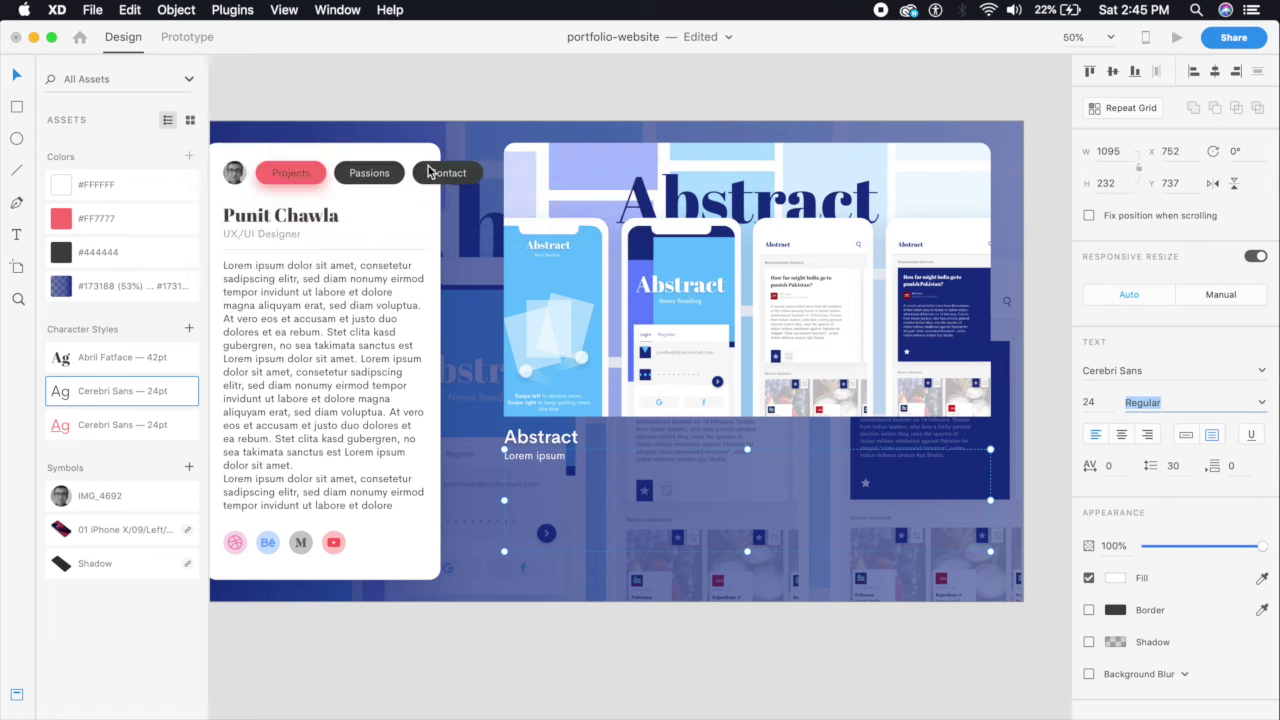
left_click(432, 168)
left_click(757, 305)
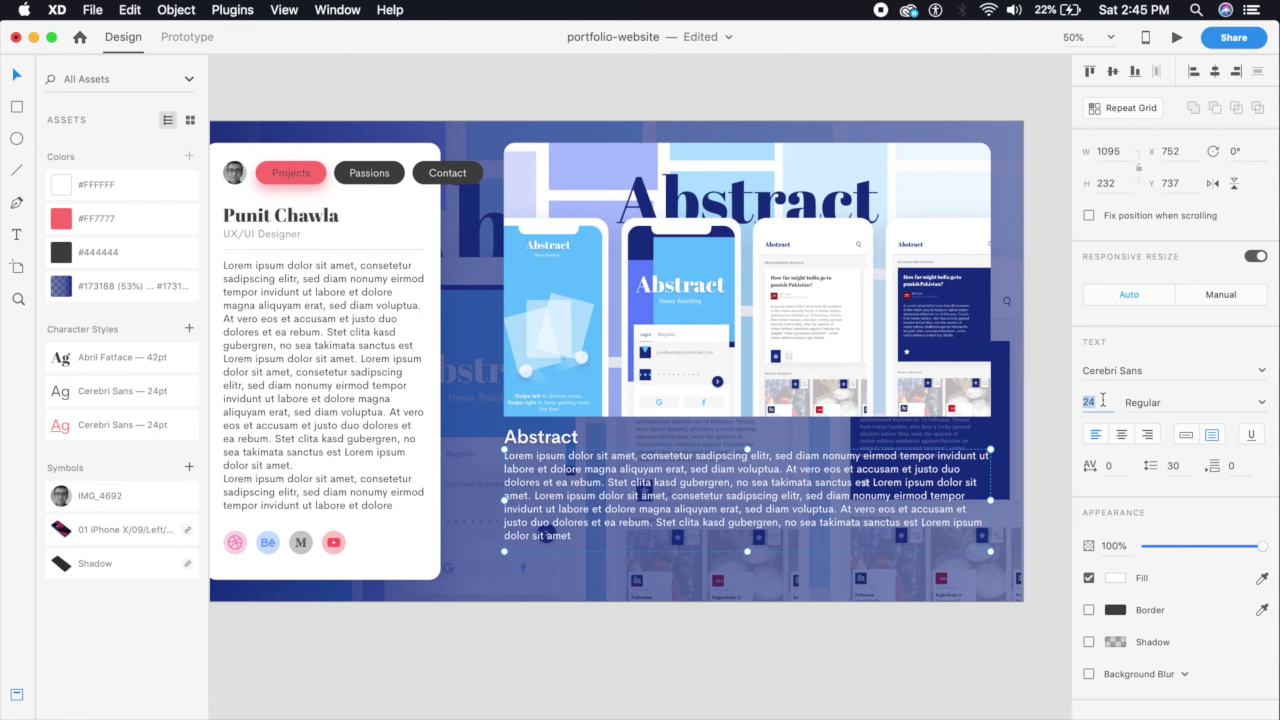
key("Return")
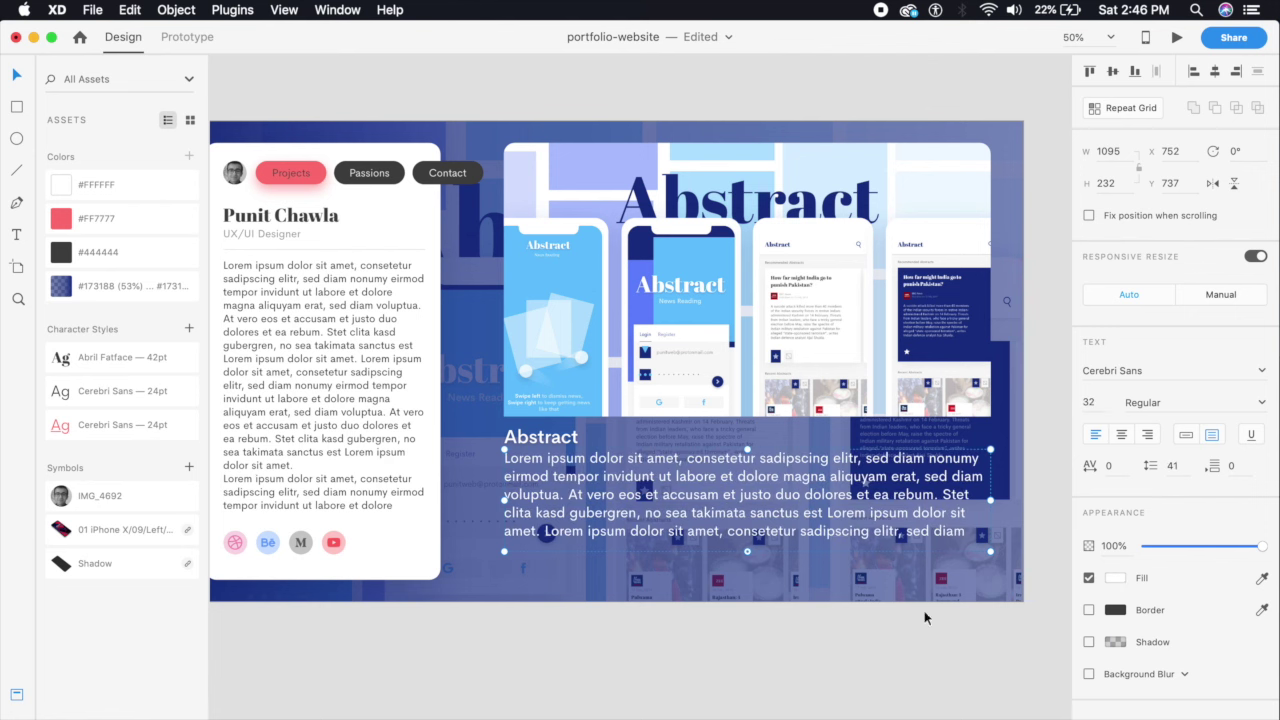
- Resize the project description's text area to a height of 238
left_click(716, 669)
left_click(656, 520)
left_click_drag(747, 552, 750, 585)
left_click(705, 643)
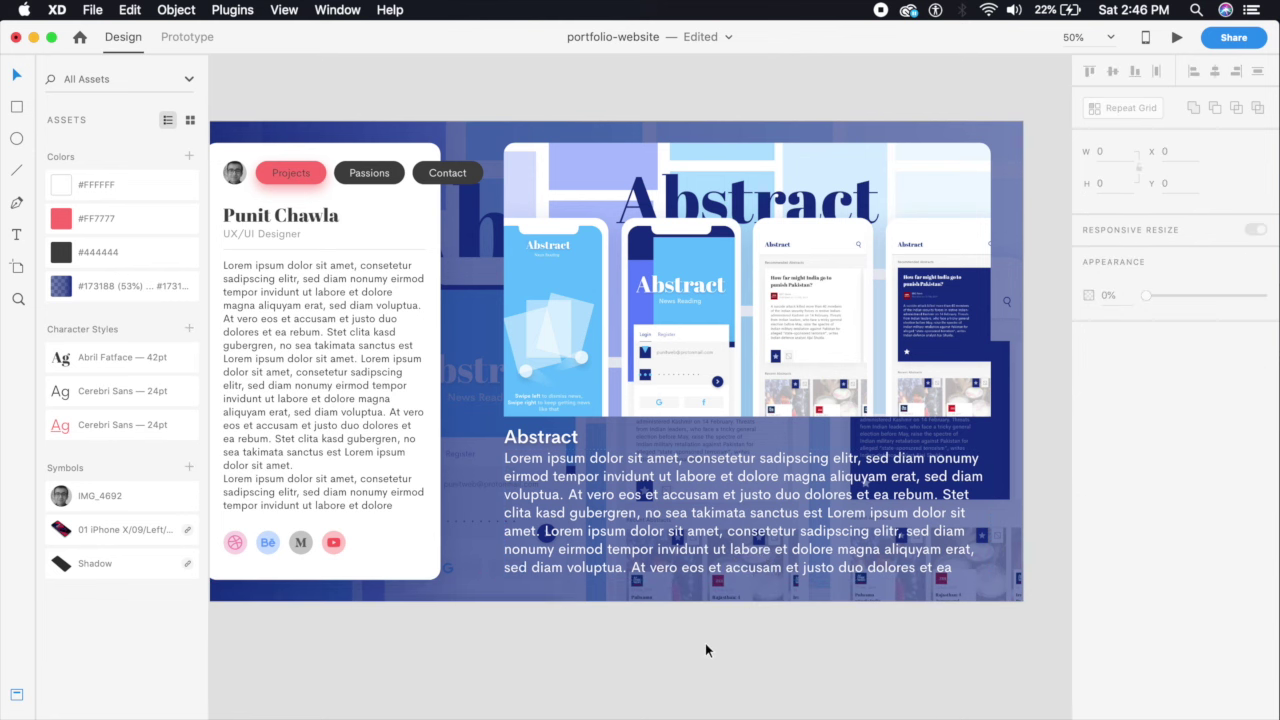
left_click(755, 572)
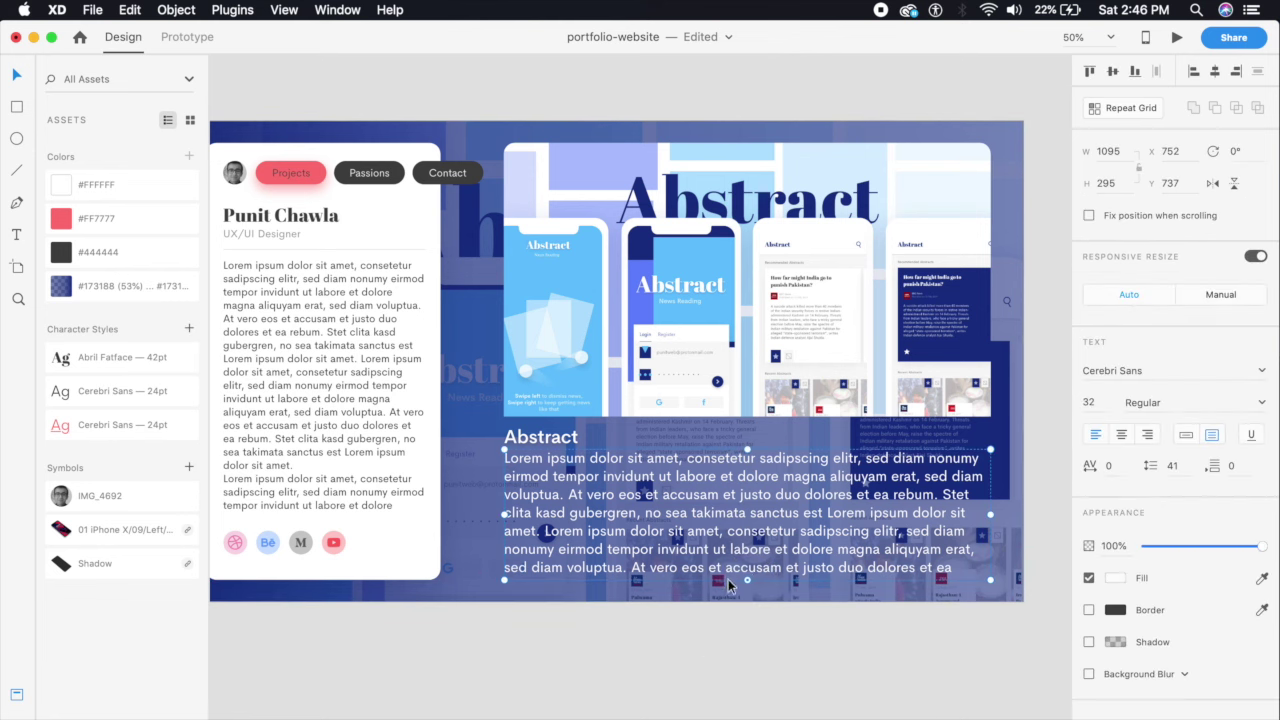
left_click_drag(749, 585, 742, 553)
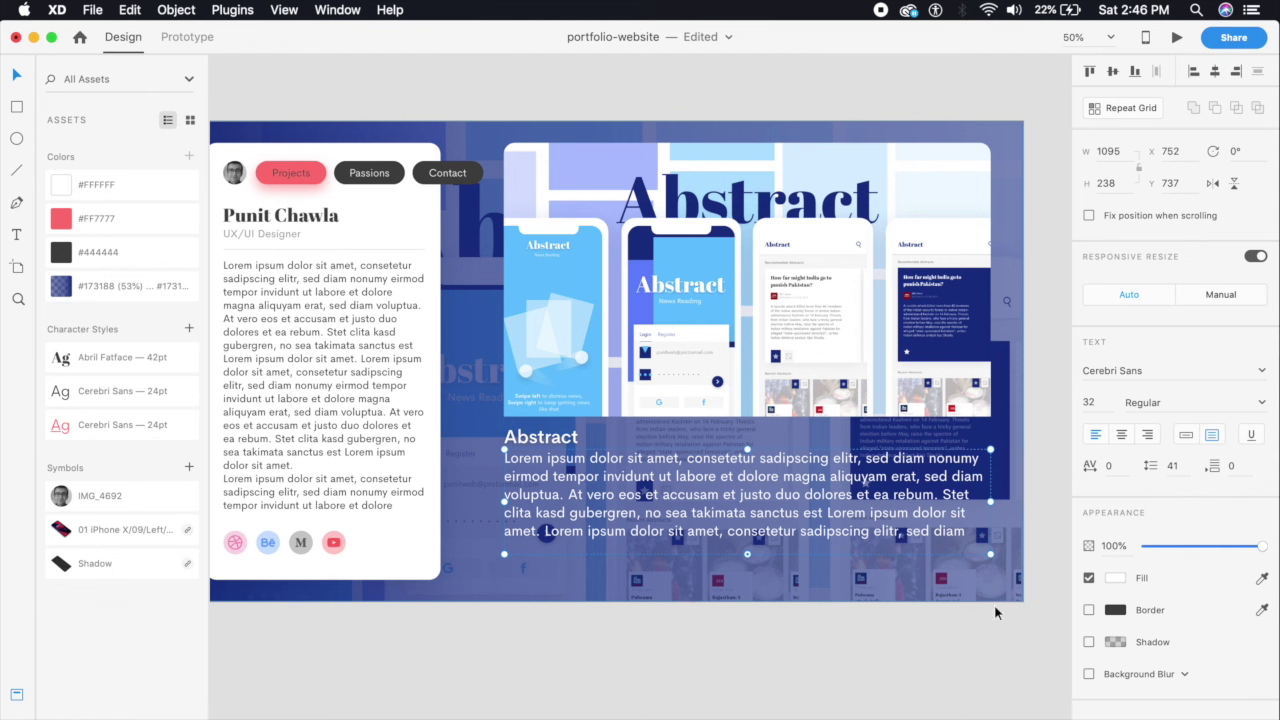
- Turn on the project description's shadow and adjust the opacity of its black shadow colour
left_click(1089, 643)
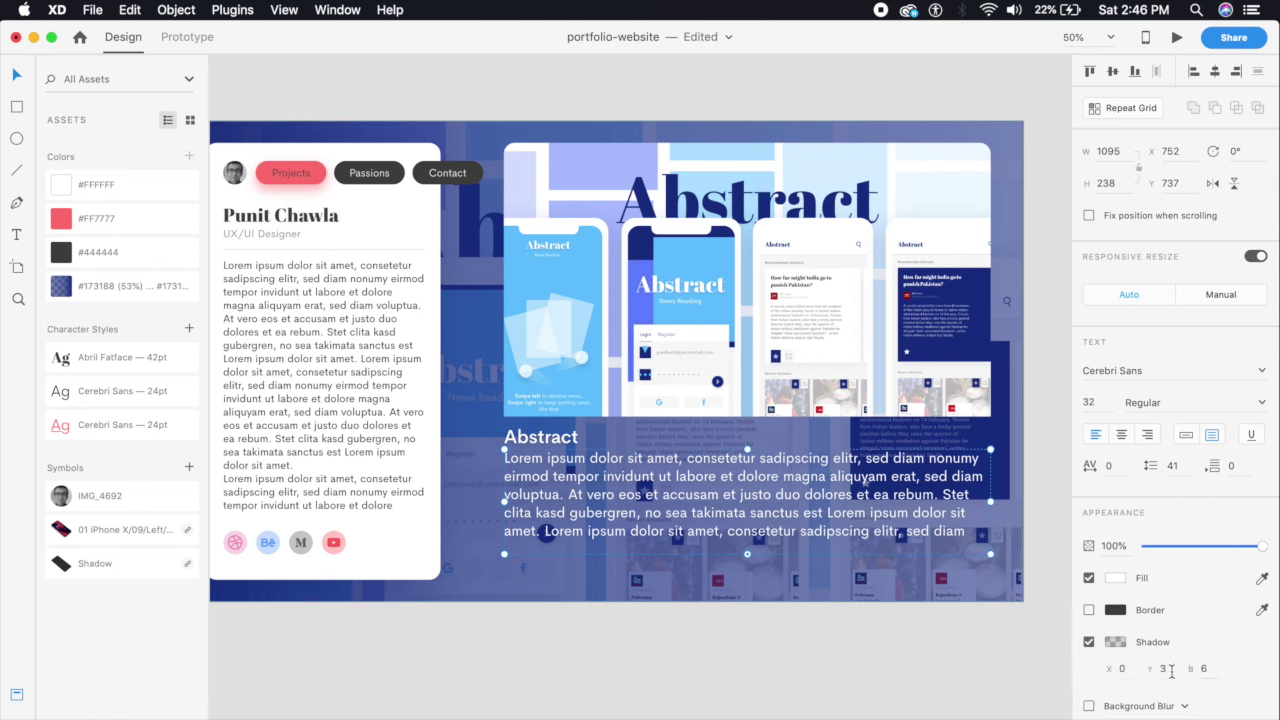
left_click(1116, 643)
left_click(1050, 688)
type("6")
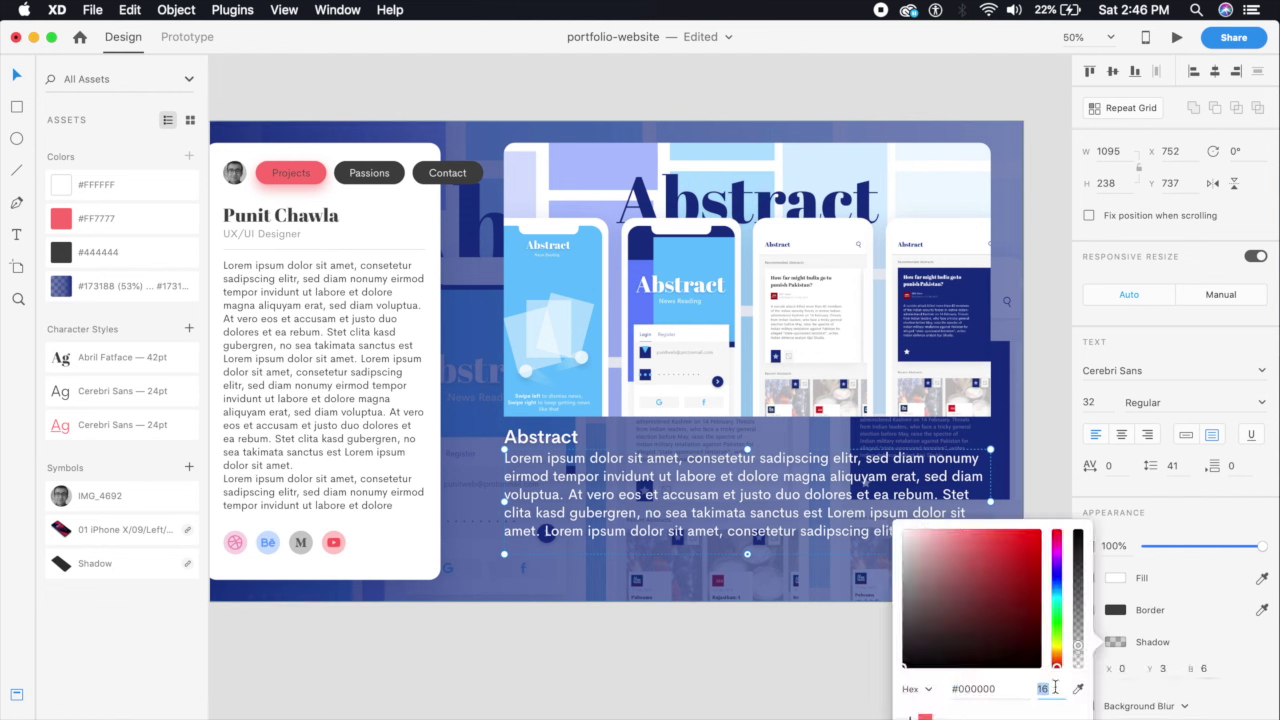
left_click(557, 640)
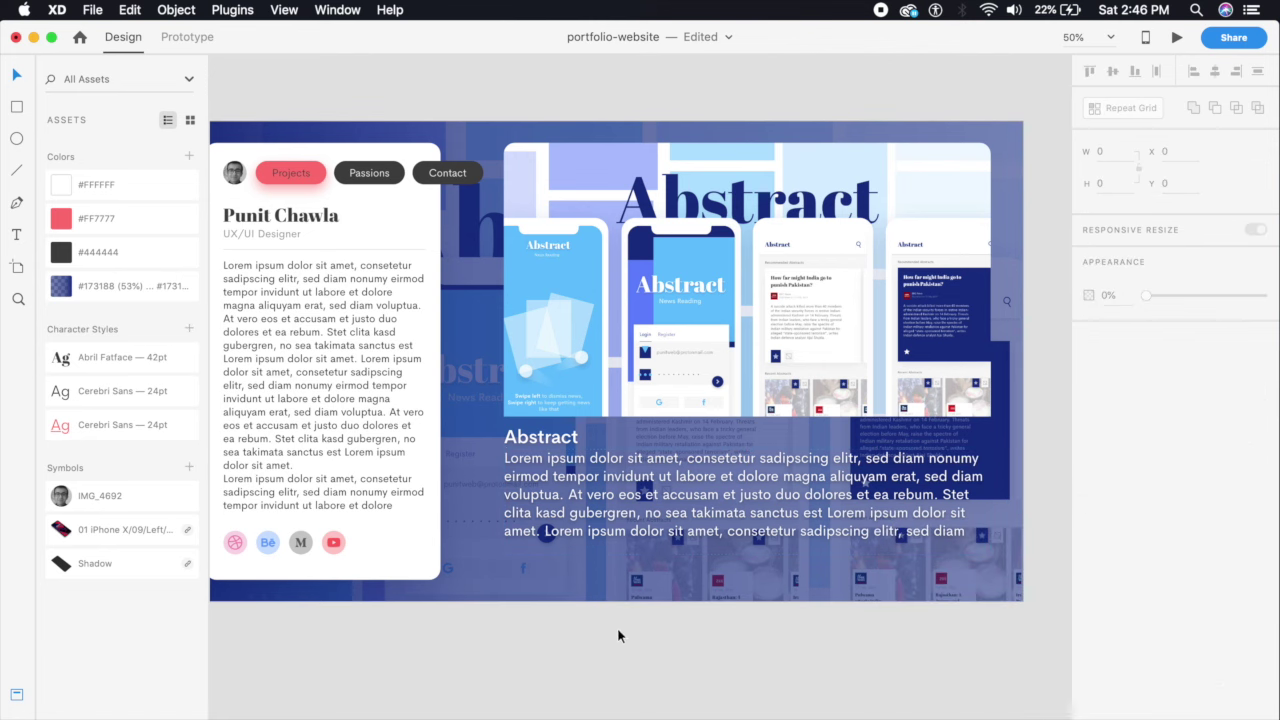
left_click_drag(620, 632, 654, 638)
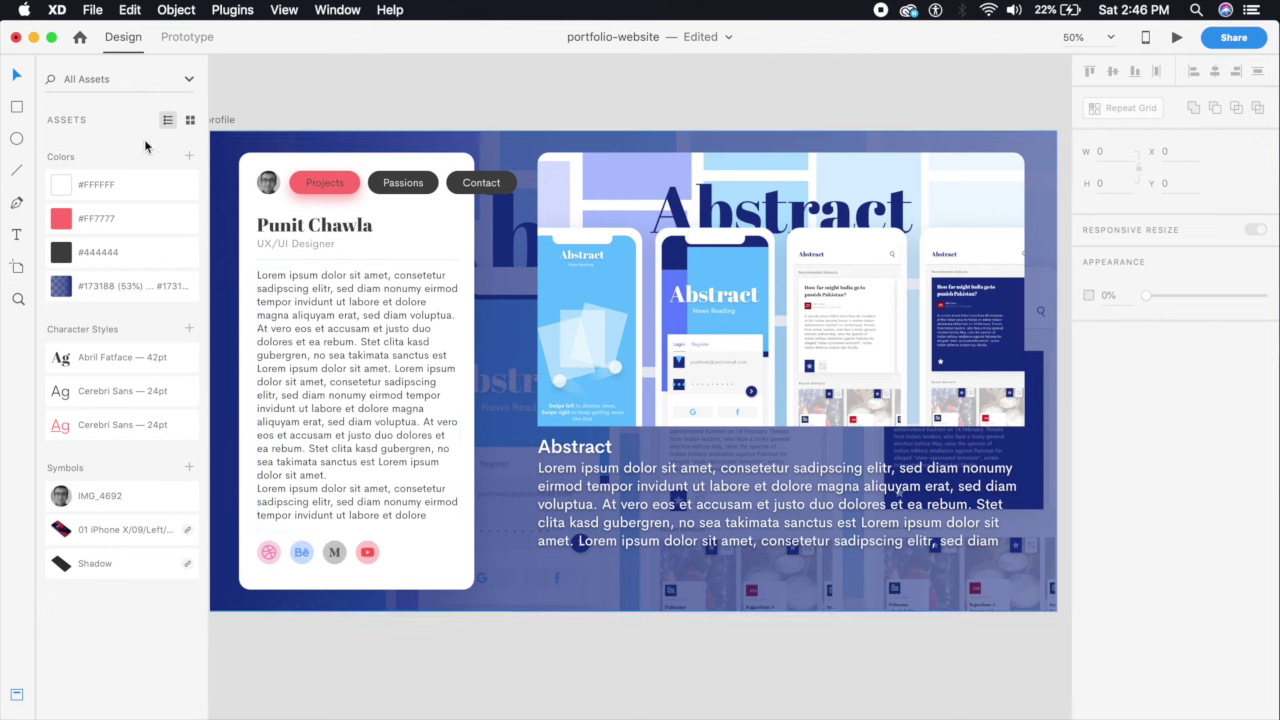
- Draw a thin white 547 × 12 rectangle below the project description at X 752, Y 975
key("r")
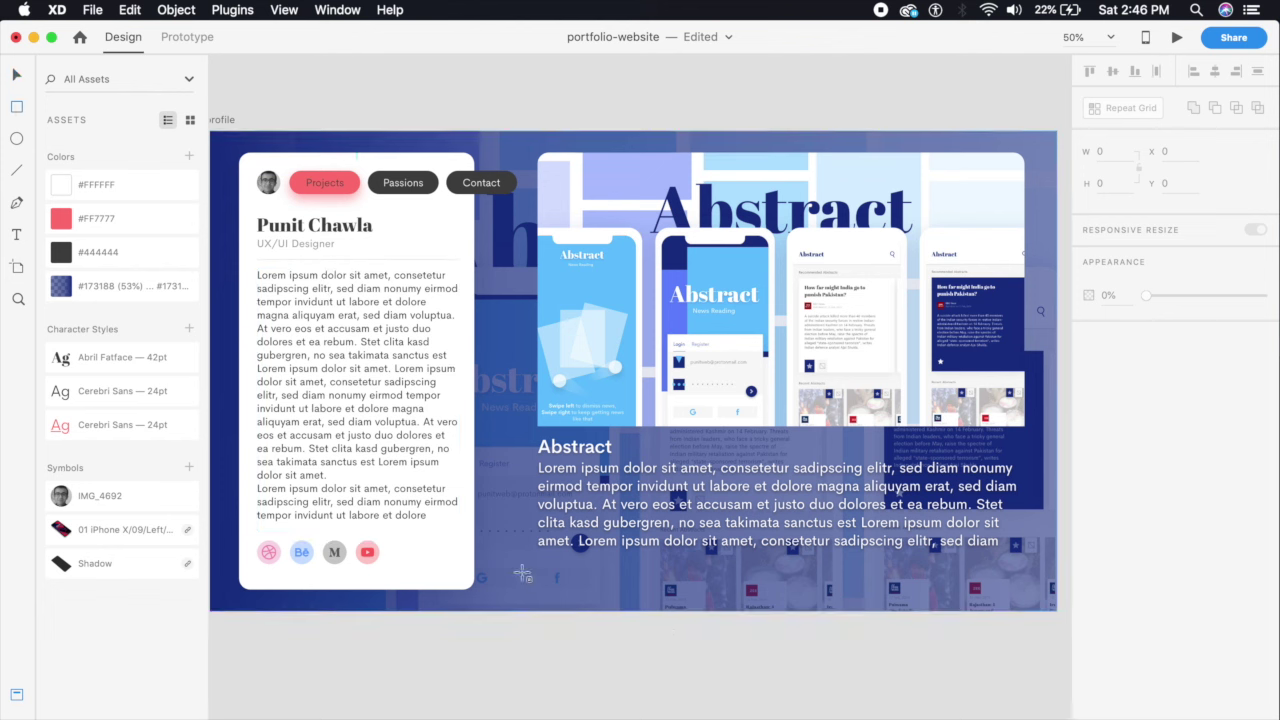
left_click_drag(538, 566, 781, 568)
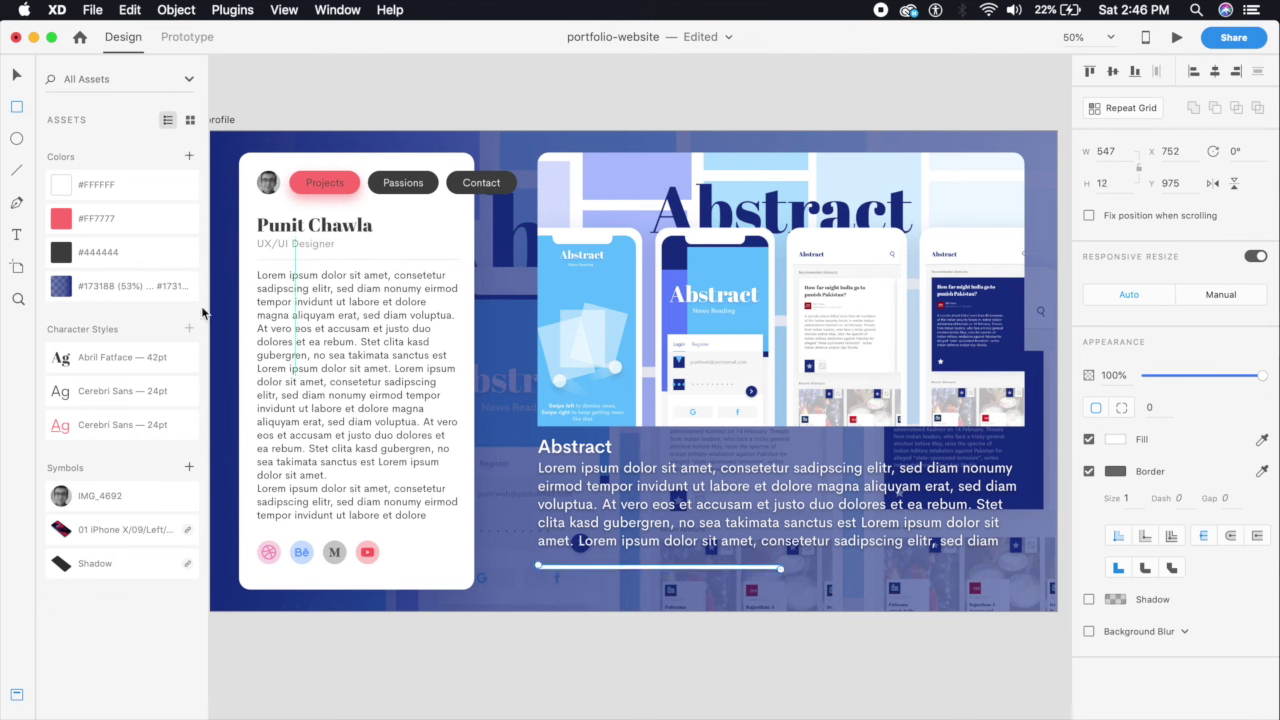
left_click(15, 80)
left_click(663, 680)
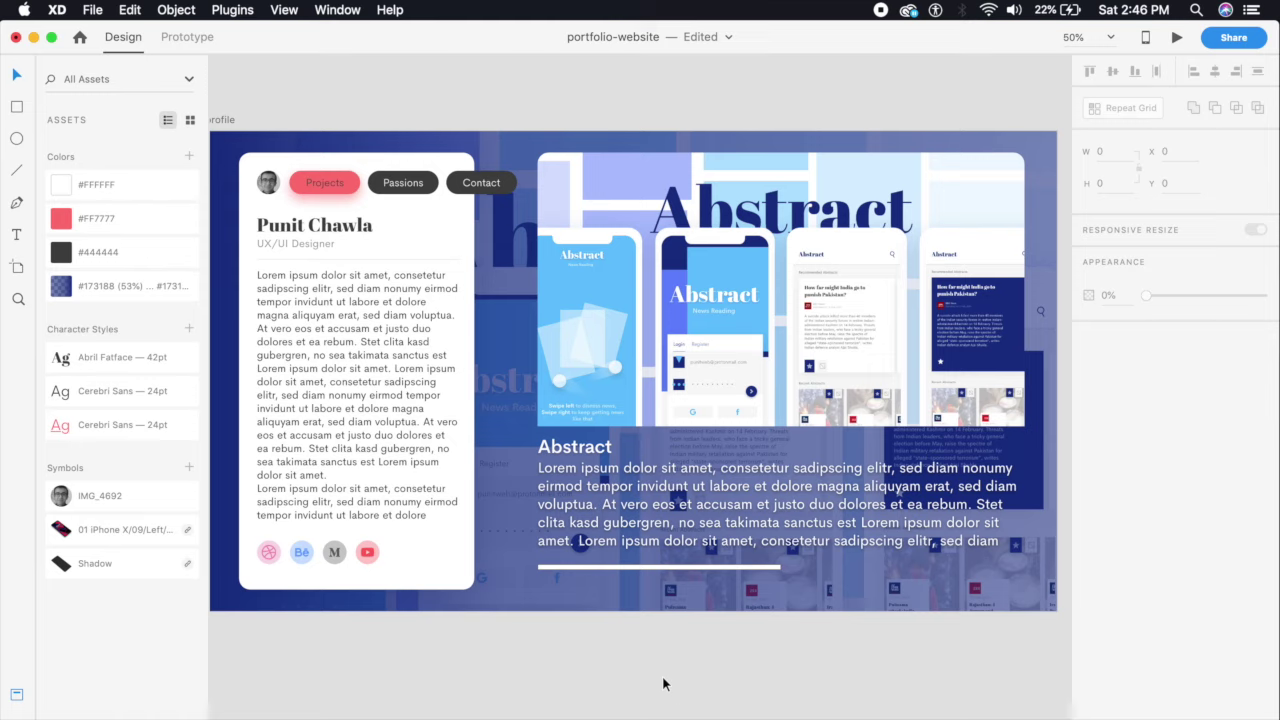
- Duplicate the white bar and place the copy at X 1300, Y 975, ending at the project image's right edge
scroll(663, 640, "right", 2)
left_click(663, 563)
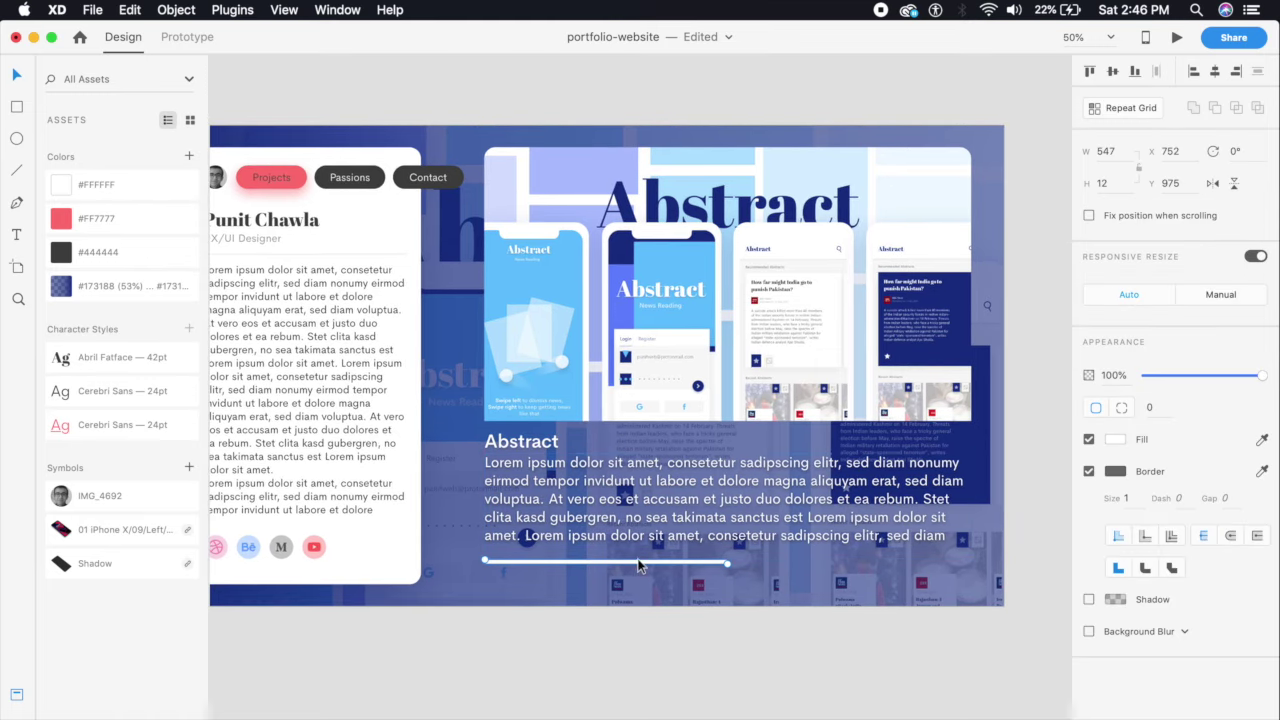
left_click_drag(638, 564, 886, 566)
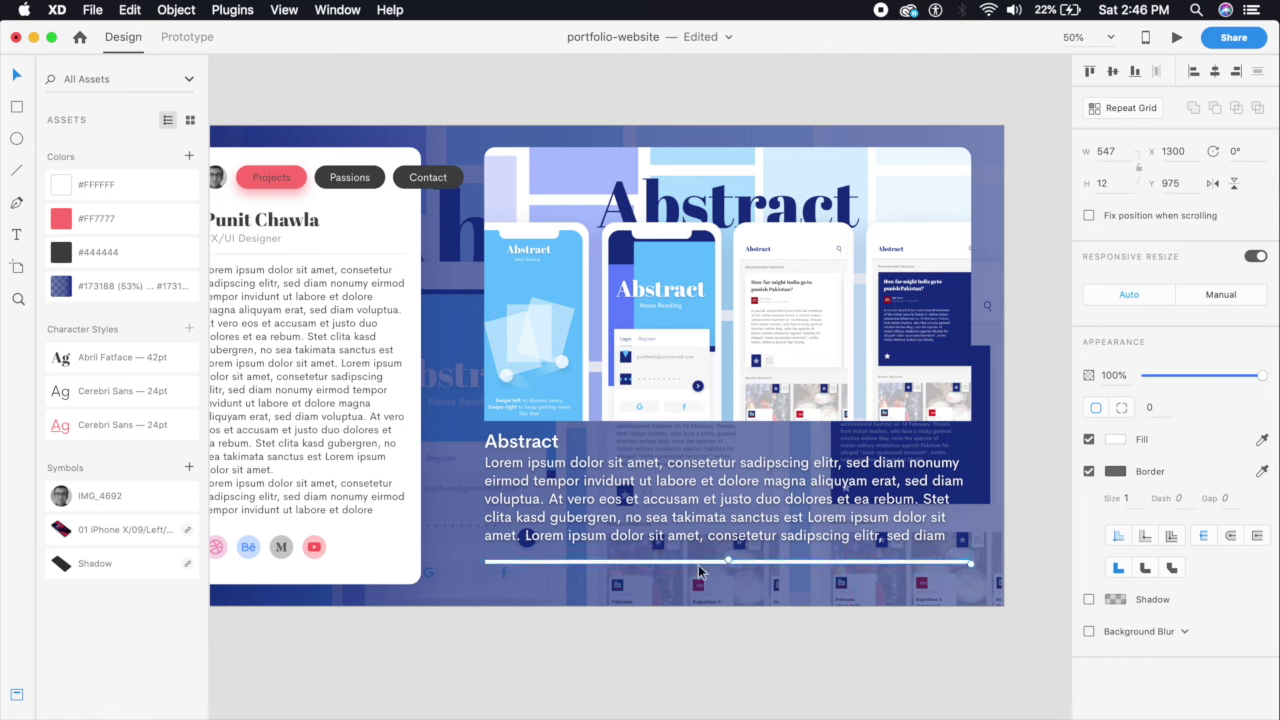
- Shorten the first white bar to a width of 512 from its right end, keeping it at X 752
key("super+z")
key("super+equal")
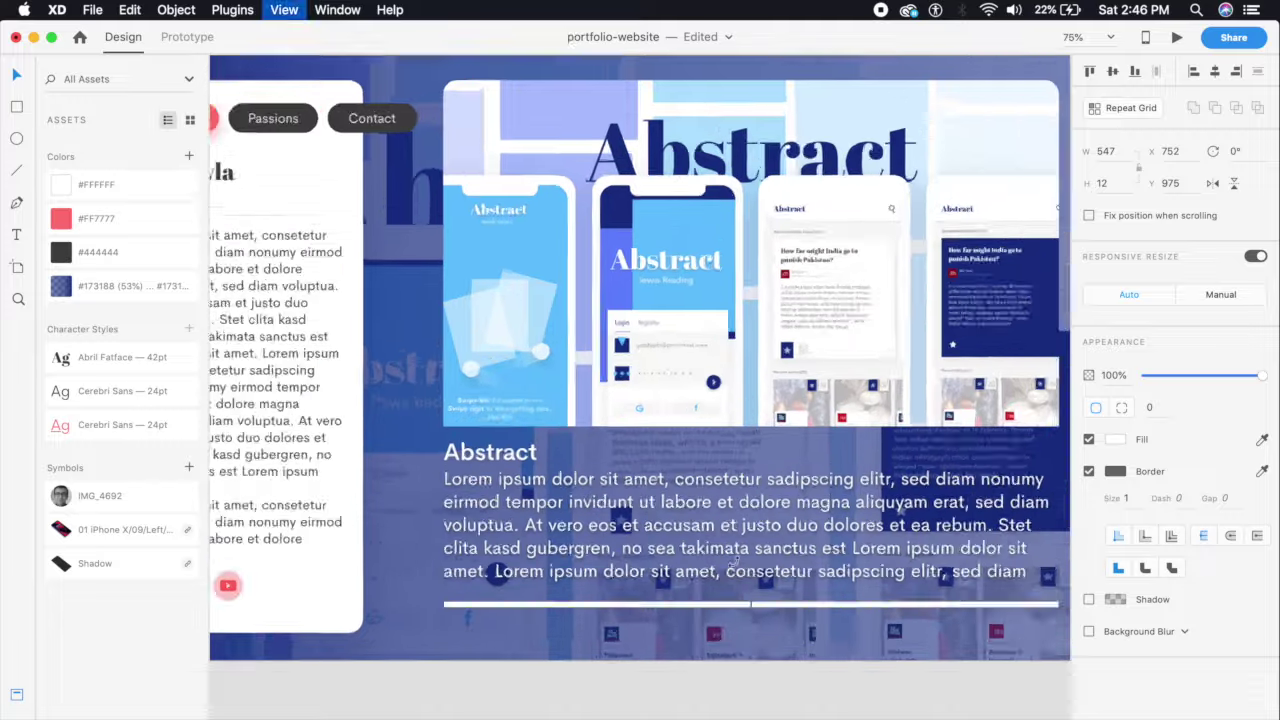
scroll(645, 468, "down", 3)
key("super+equal")
key("super+equal")
key("super+equal")
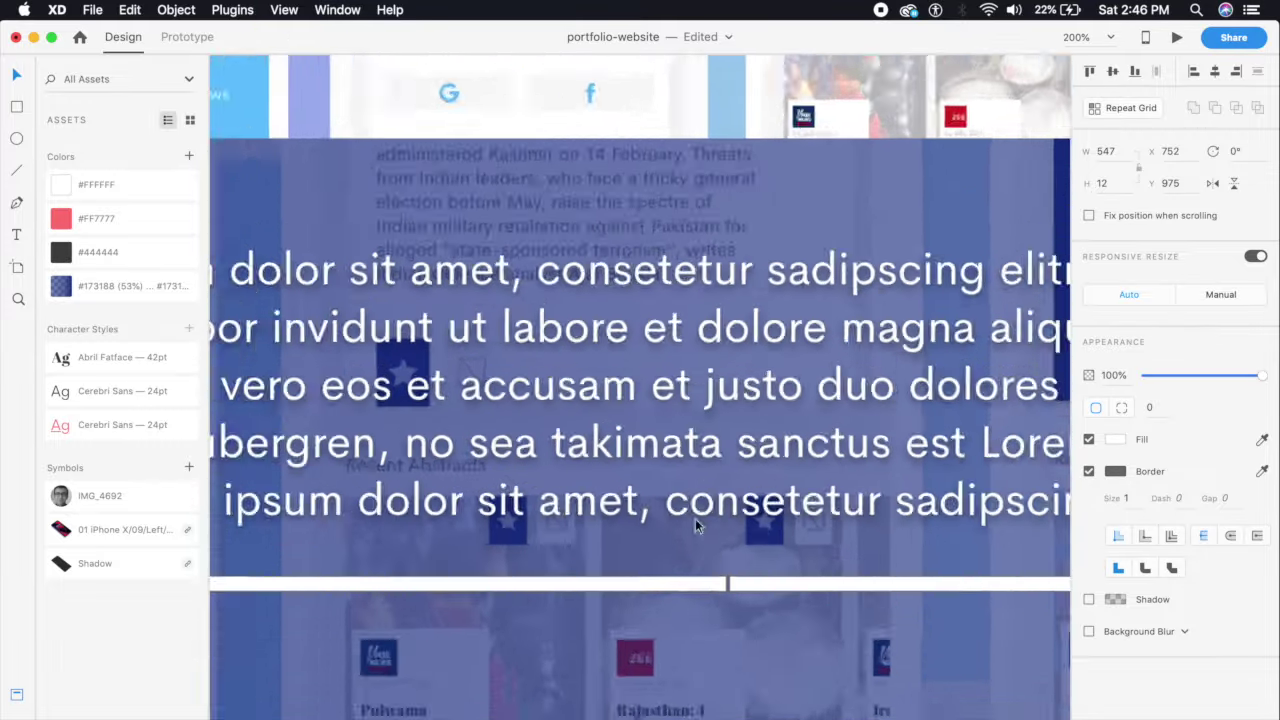
left_click_drag(746, 534, 683, 538)
key("super+minus")
key("super+minus")
key("super+minus")
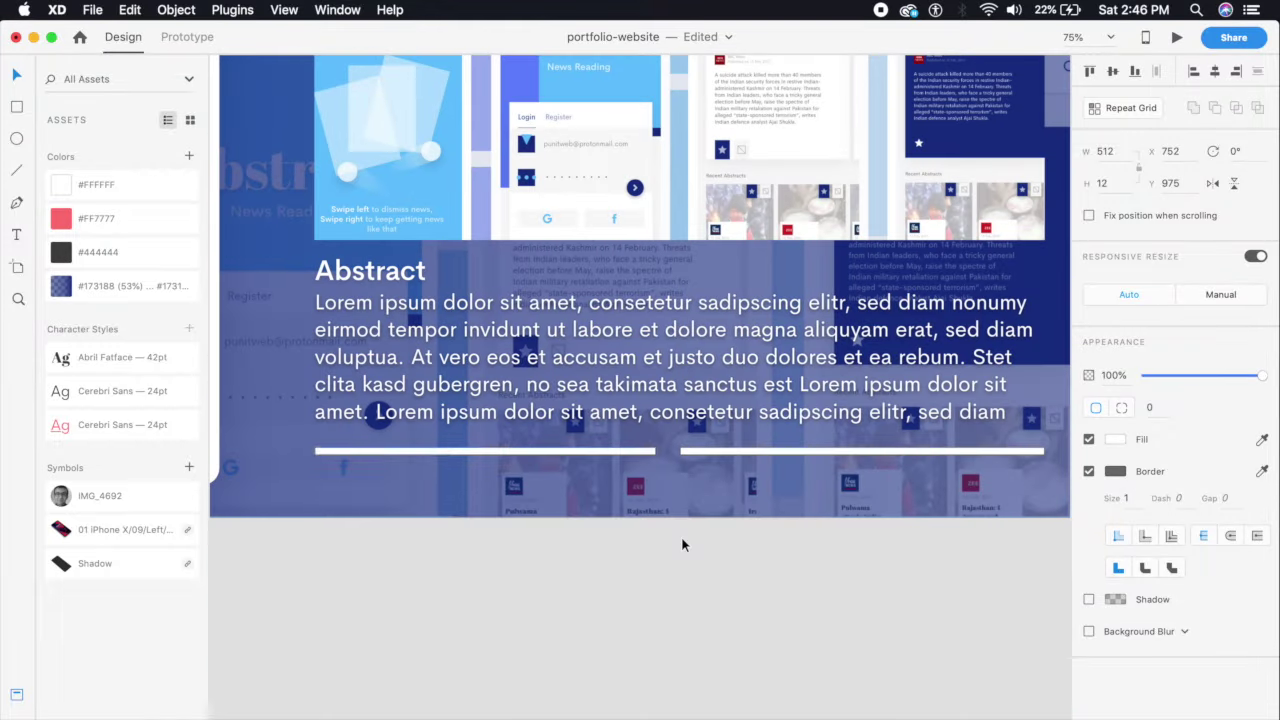
- Replace the longer second bar with a copy of the 512-wide bar, placed at X 1335, Y 975
left_click(750, 451)
key("Delete")
left_click_drag(555, 455, 946, 454)
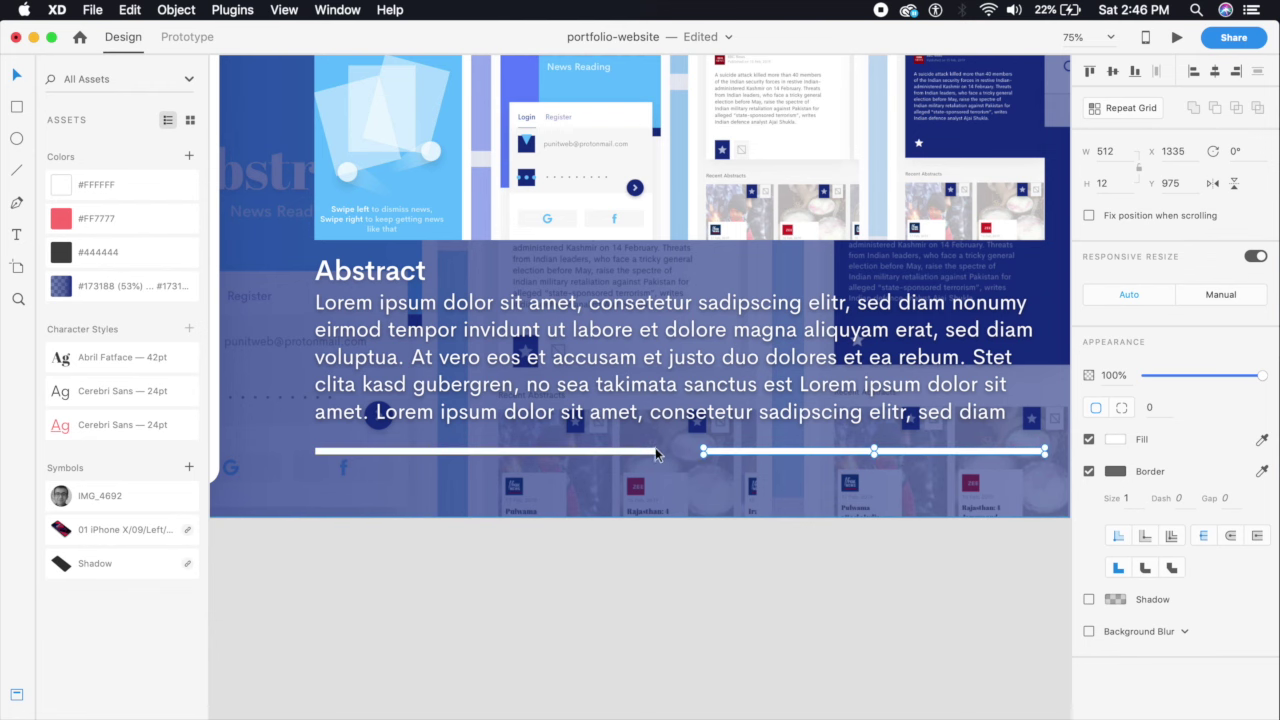
- Set the second slider bar's opacity to 50%
left_click(632, 575)
key("super+minus")
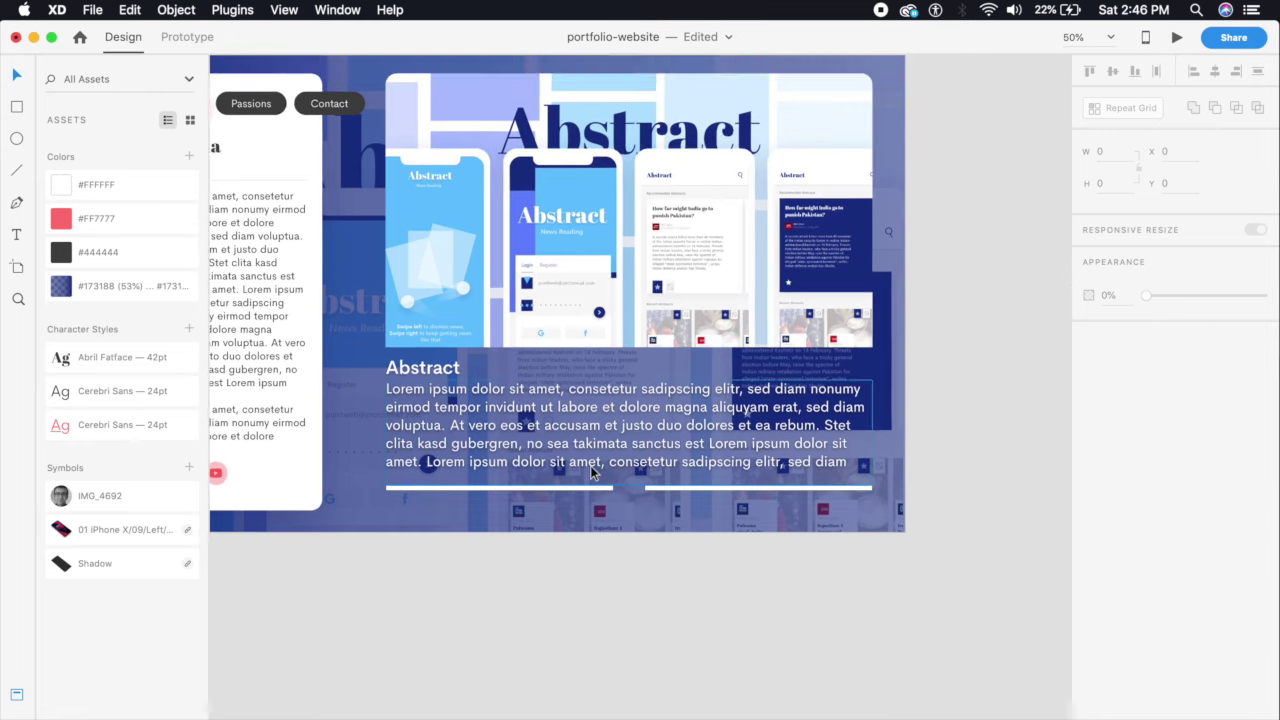
left_click(656, 488)
left_click(1118, 374)
key("Return")
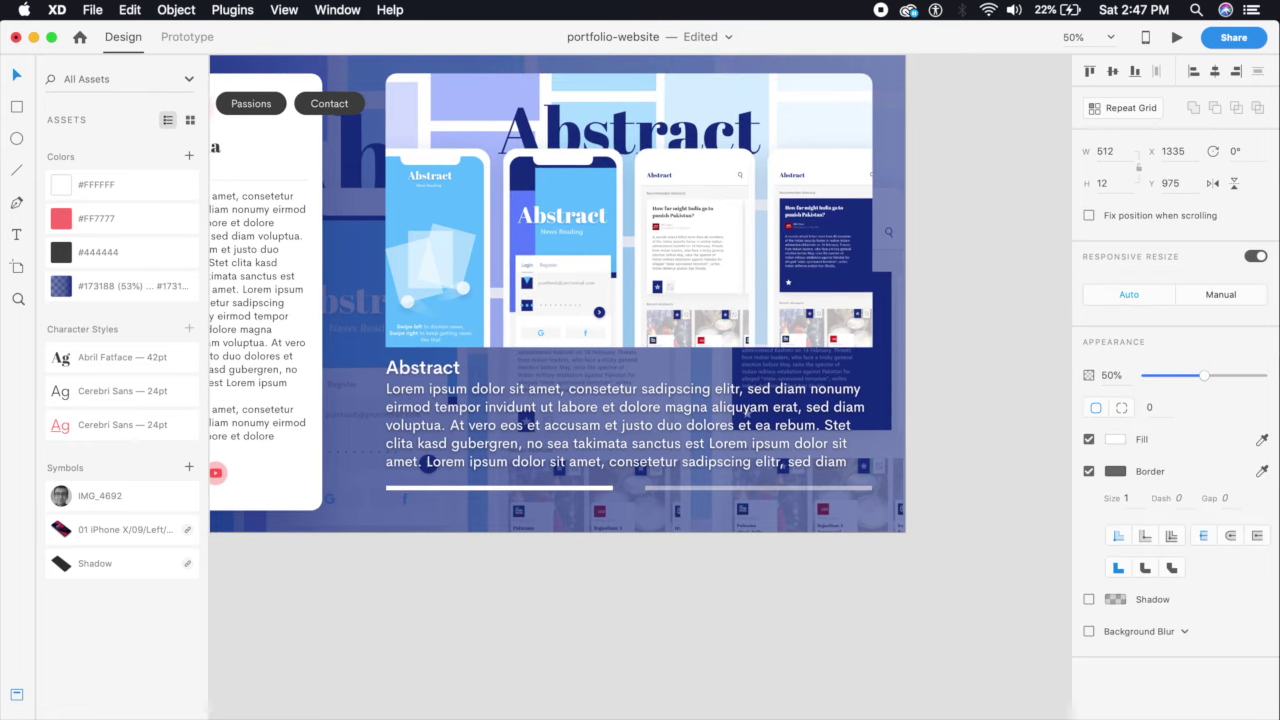
- Remove the border from both slider bars below the project description
left_click(623, 636)
key("super+equal")
left_click(571, 533)
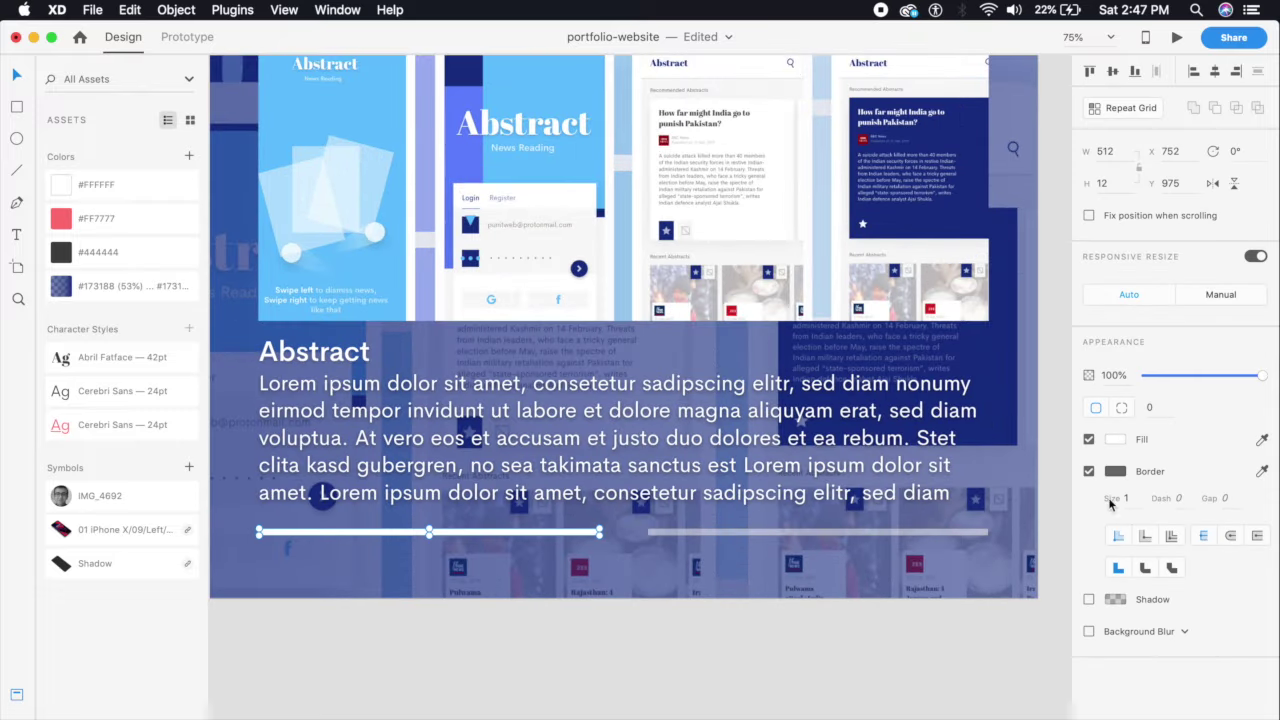
left_click(1088, 471)
left_click(901, 528)
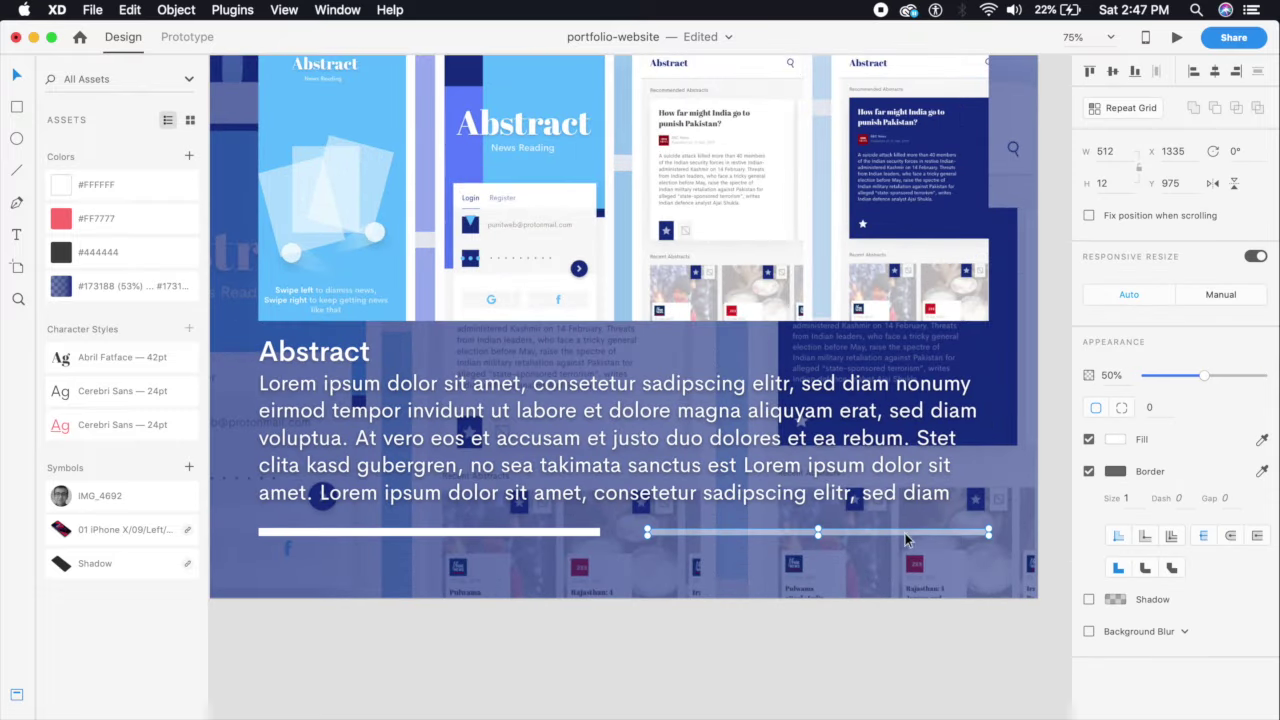
left_click(1088, 471)
- Add a drop shadow to the first, fully opaque slider bar at X 752
left_click(527, 533)
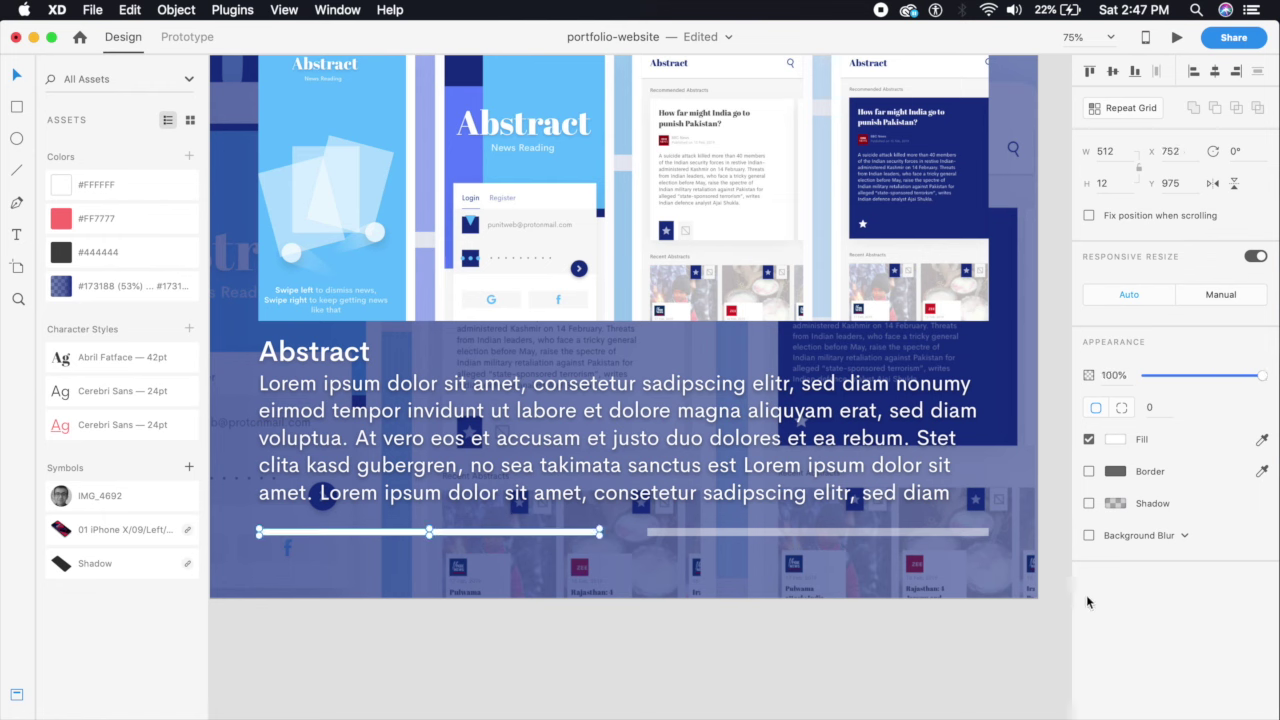
left_click(1088, 503)
left_click(661, 657)
key("super+minus")
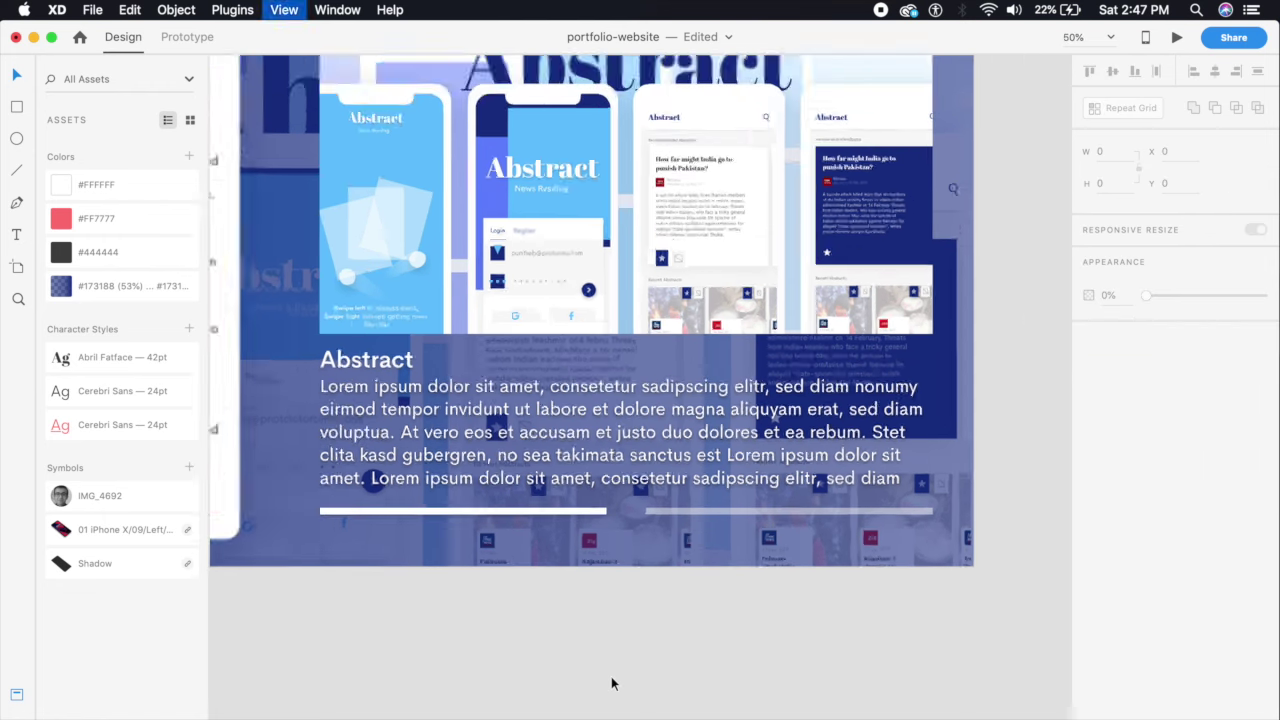
left_click_drag(601, 598, 642, 626)
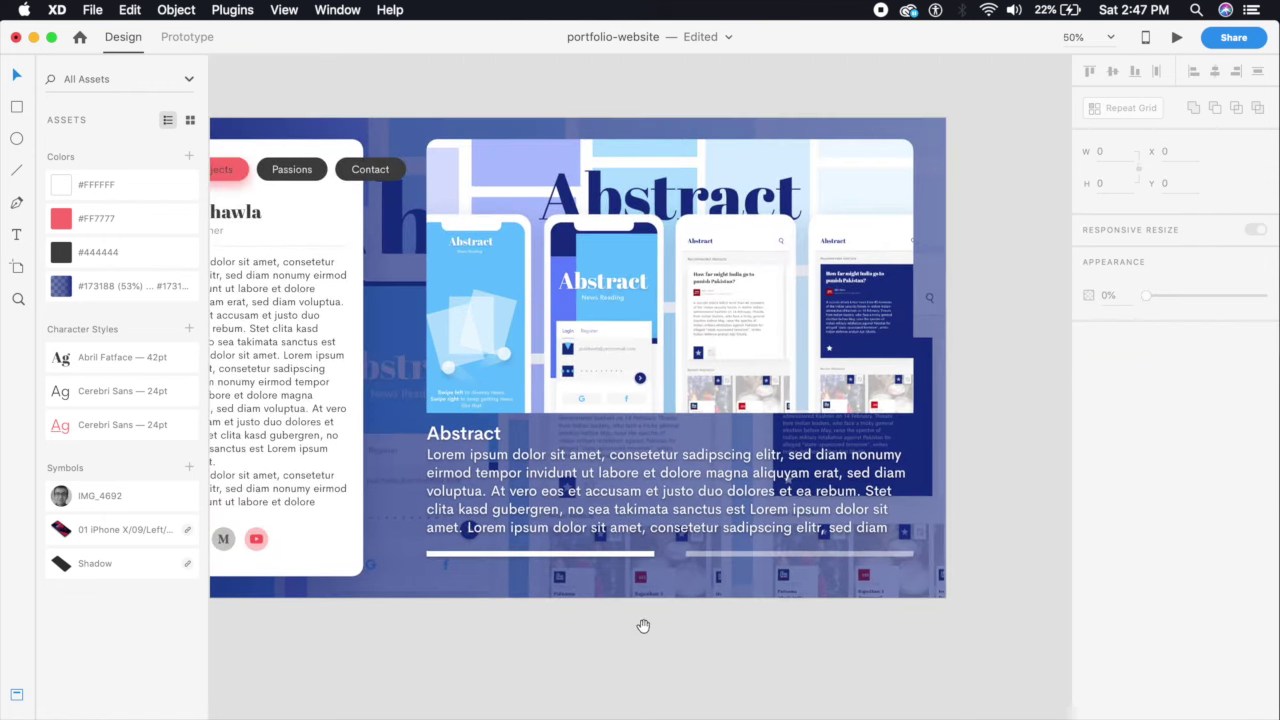
- Duplicate the whole profile artboard beside the original
left_click(763, 555)
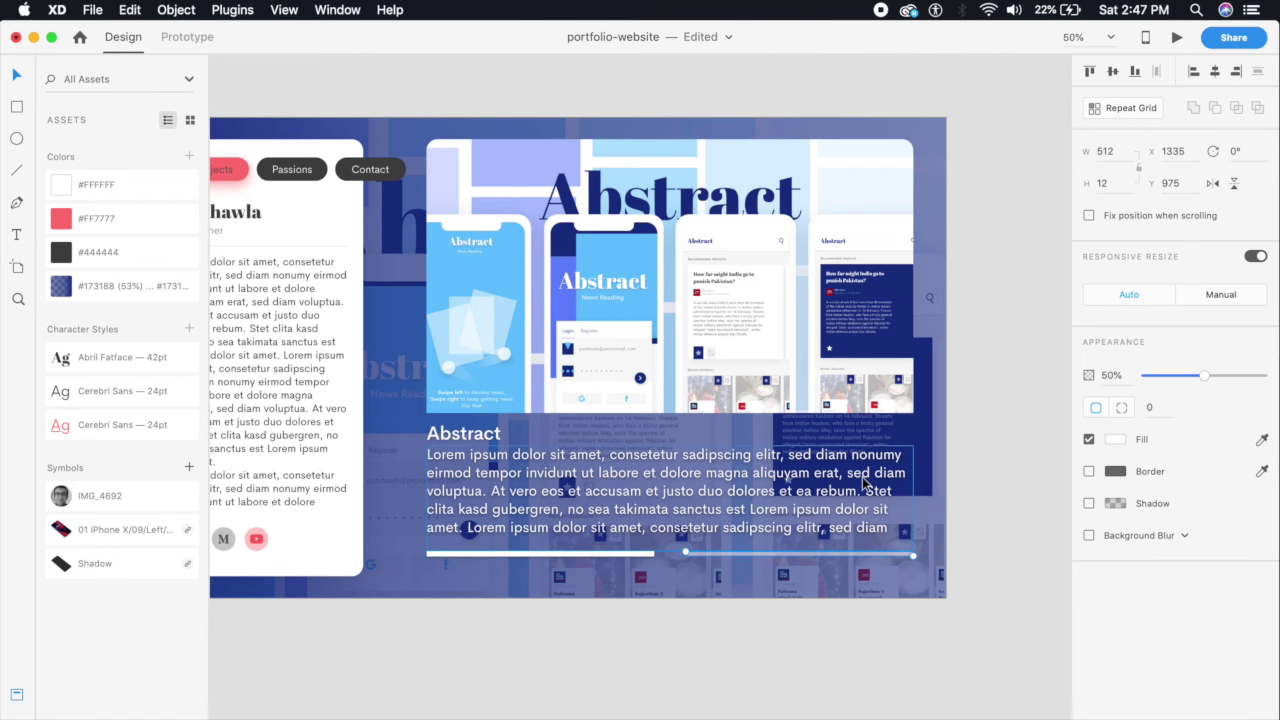
key("super+minus")
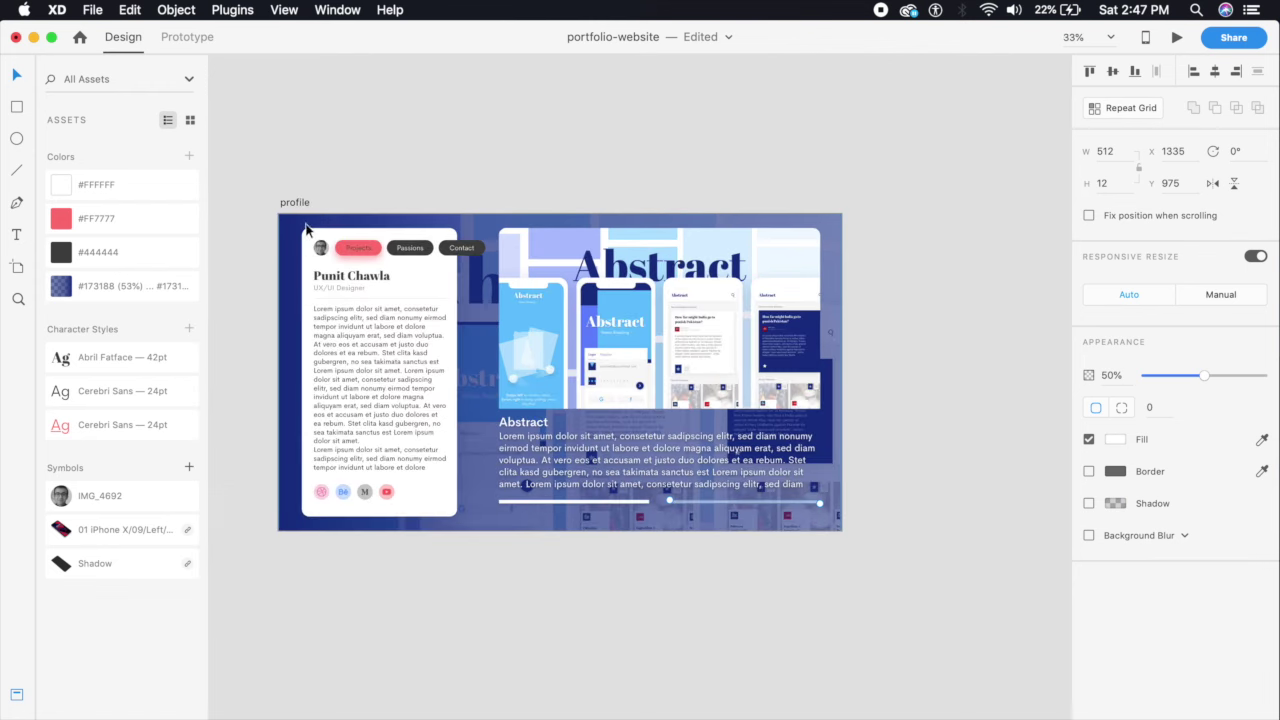
left_click(302, 208)
key("super+d")
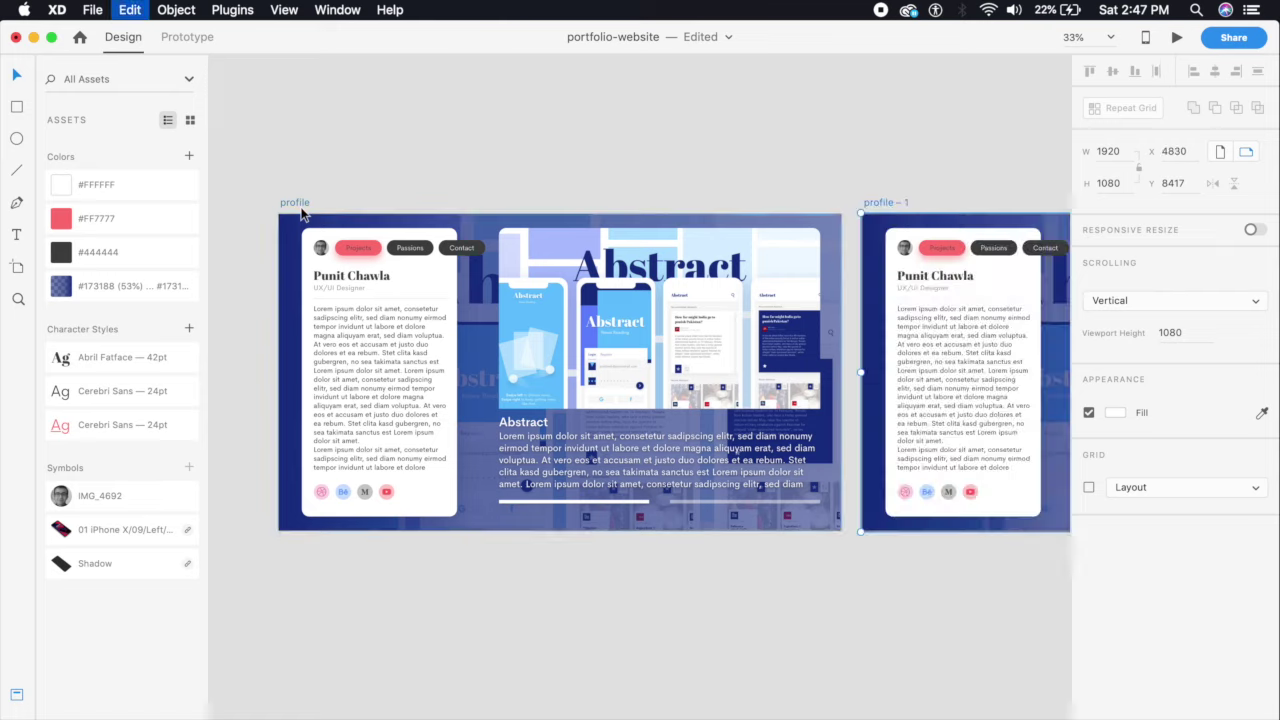
- In the duplicate artboard, set the second slider bar's opacity to 100% and the first bar's to 50%
key("super+plus")
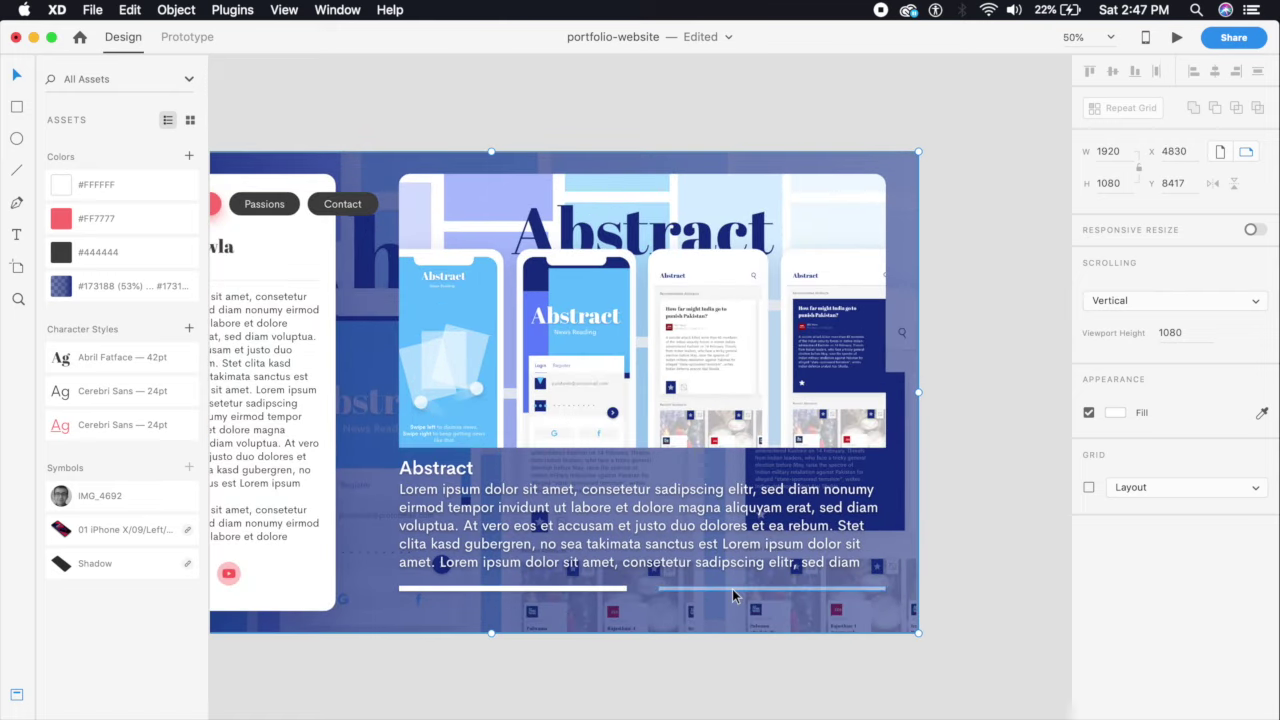
left_click(770, 590)
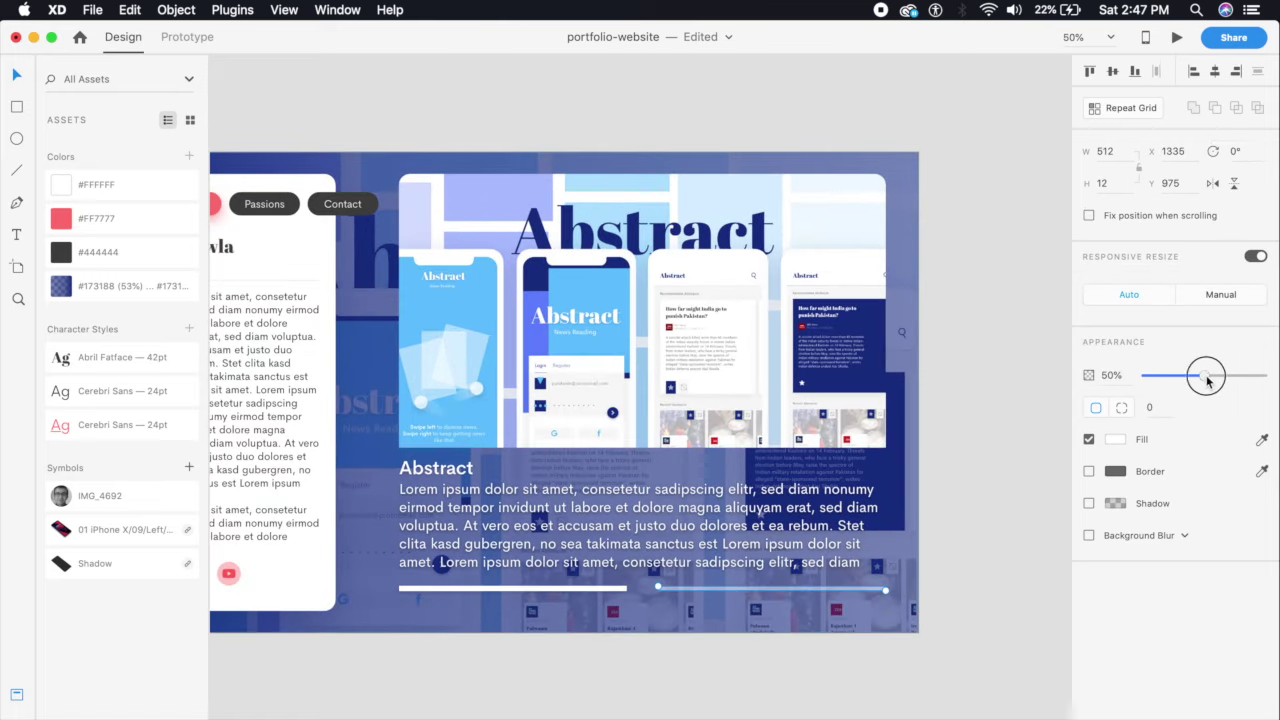
left_click(503, 589)
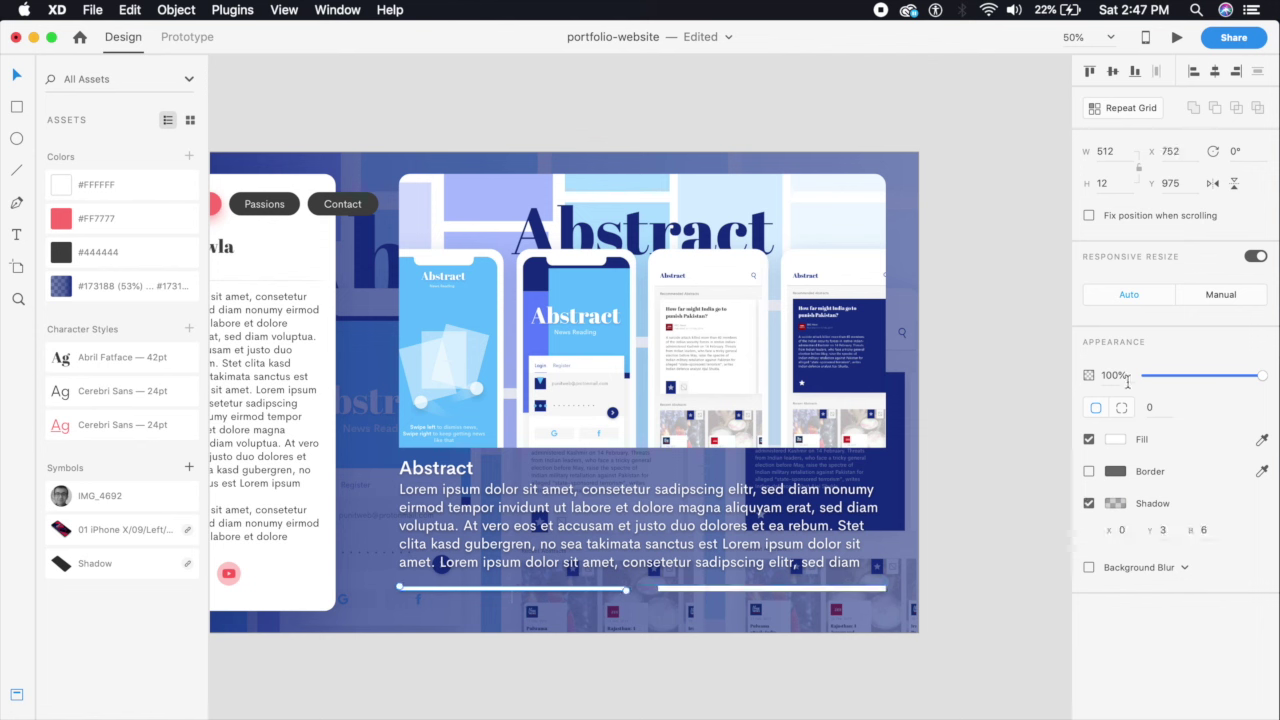
type("50")
key("Return")
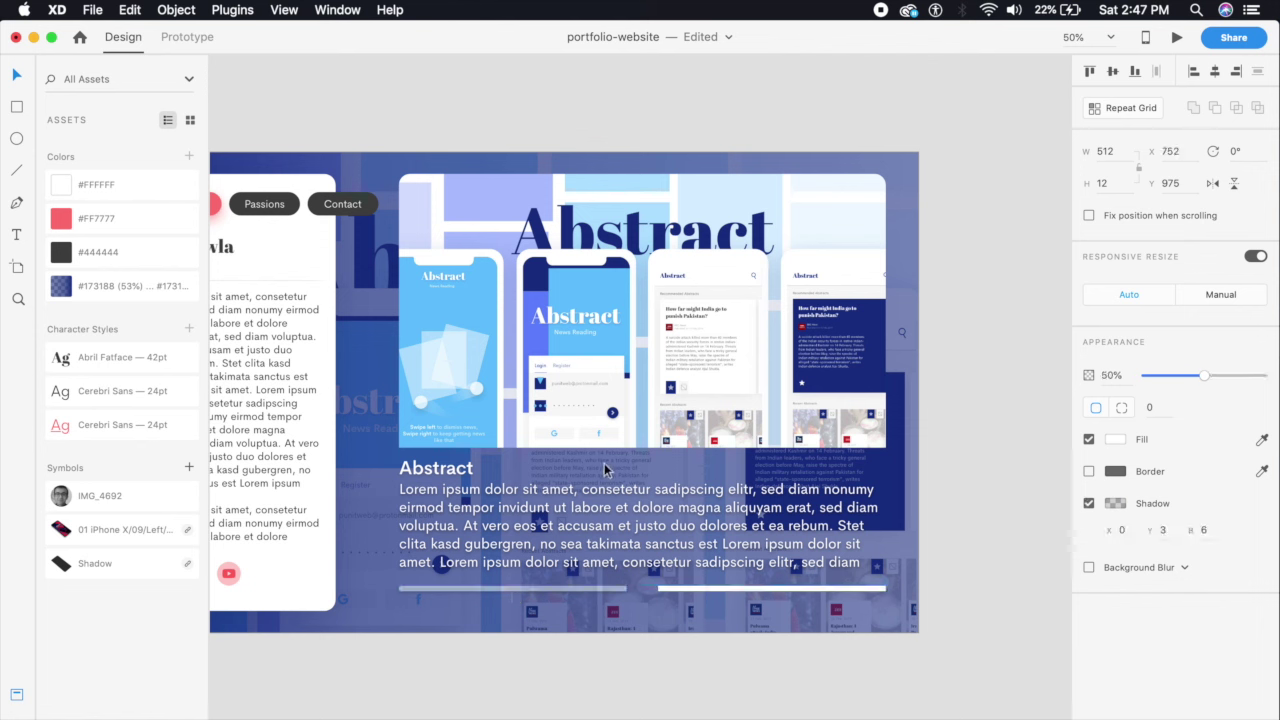
- Change the duplicate artboard's project title to "Water Tracker"
double_click(436, 470)
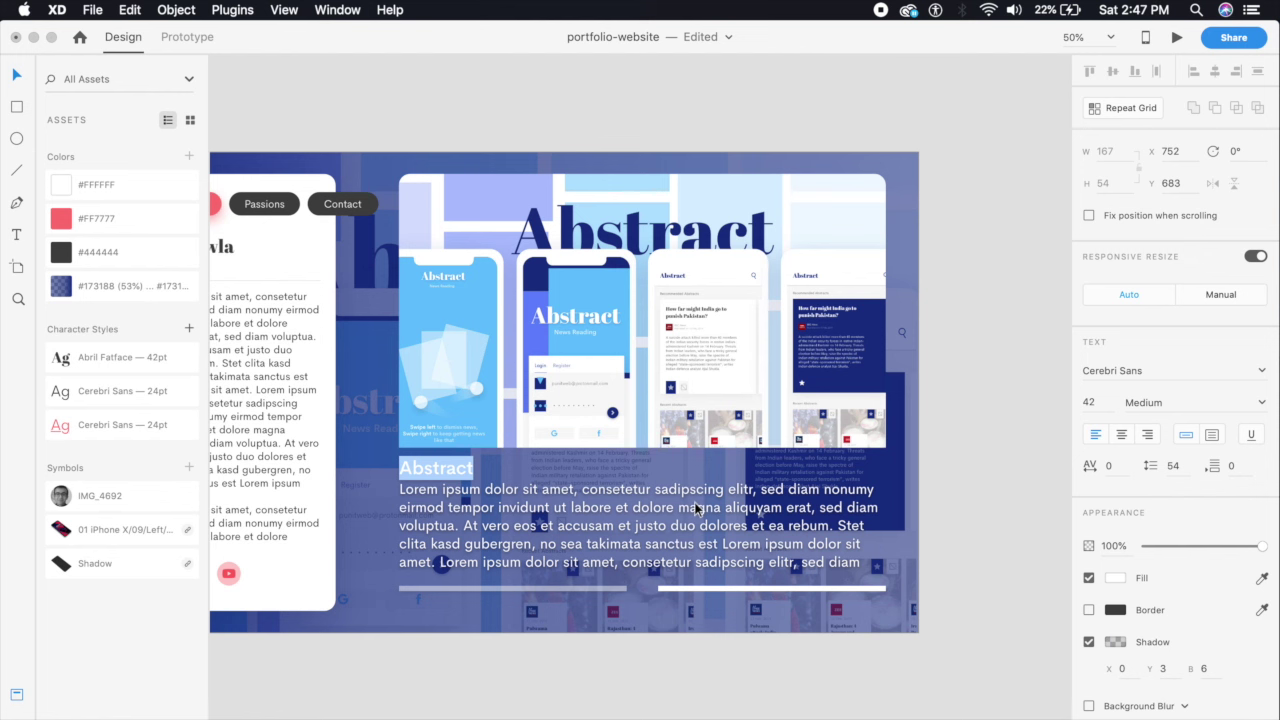
type("Water T")
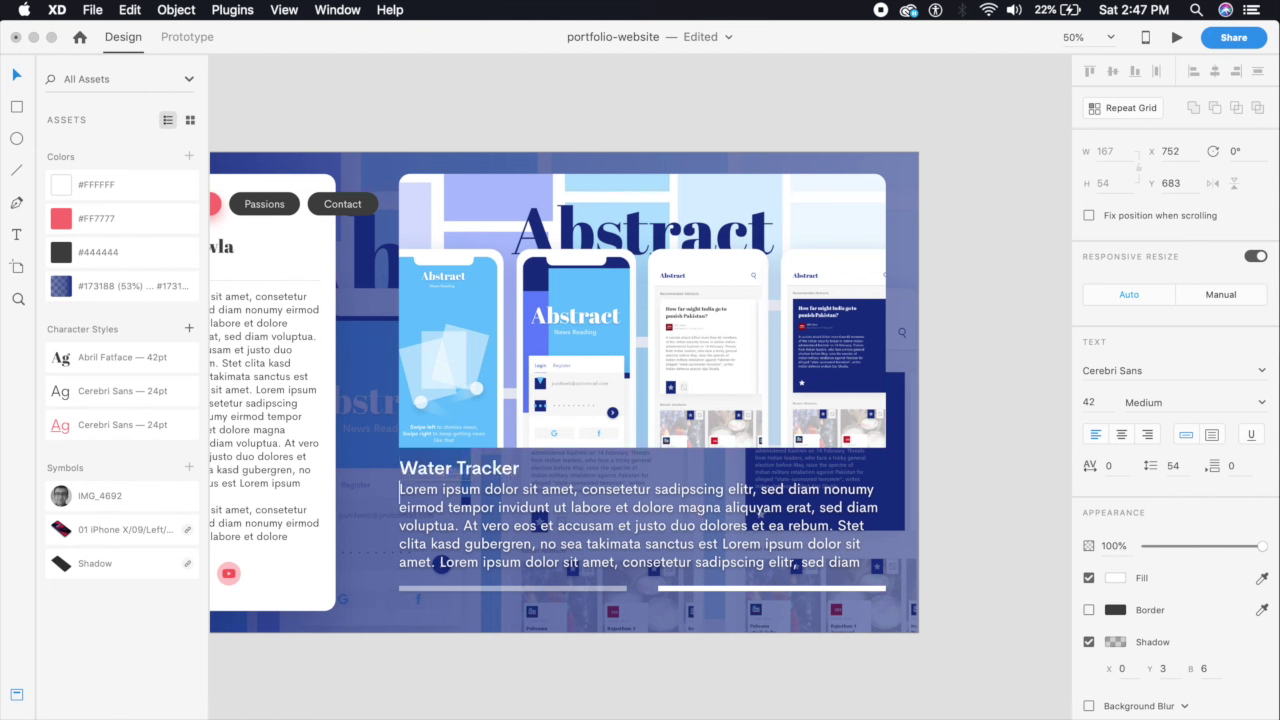
key("Escape")
- Copy the water tracker image from the reference artboard into the duplicate at X 753, Y 48, and scale it to 1094 × 615.44
scroll(980, 471, "down", 5)
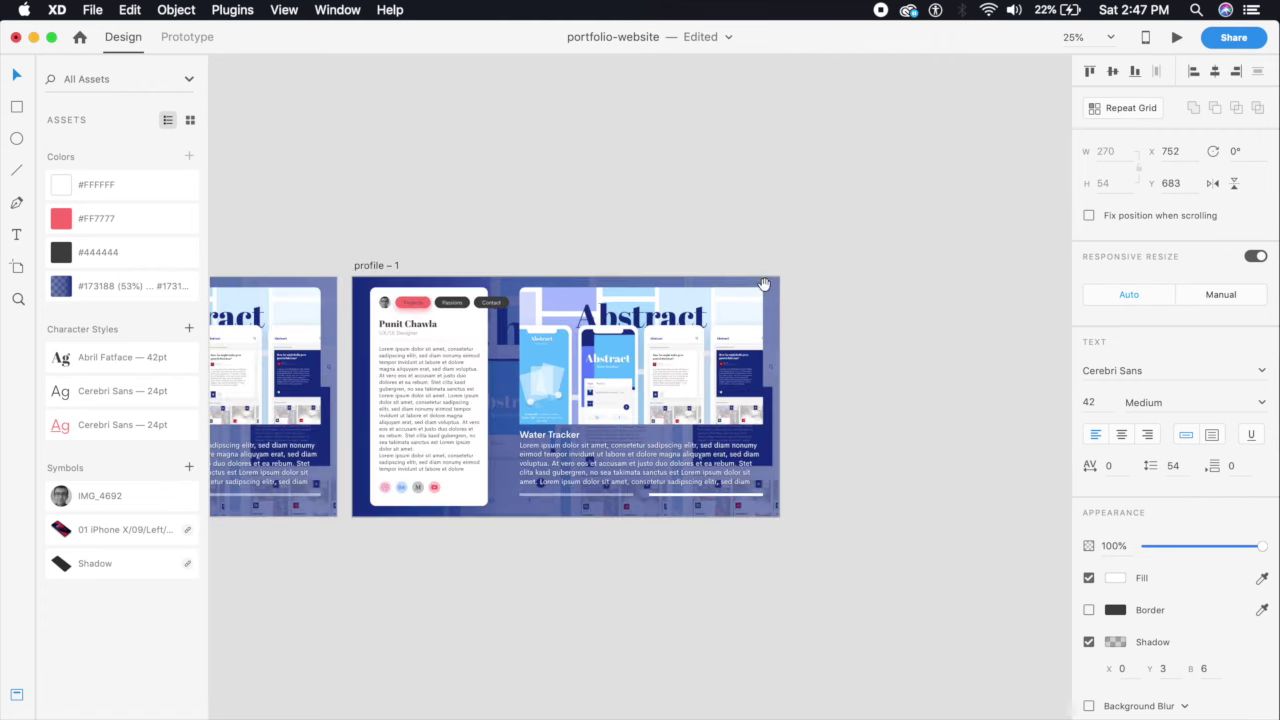
scroll(663, 468, "up", 2)
scroll(663, 468, "down", 2)
scroll(723, 334, "up", 1)
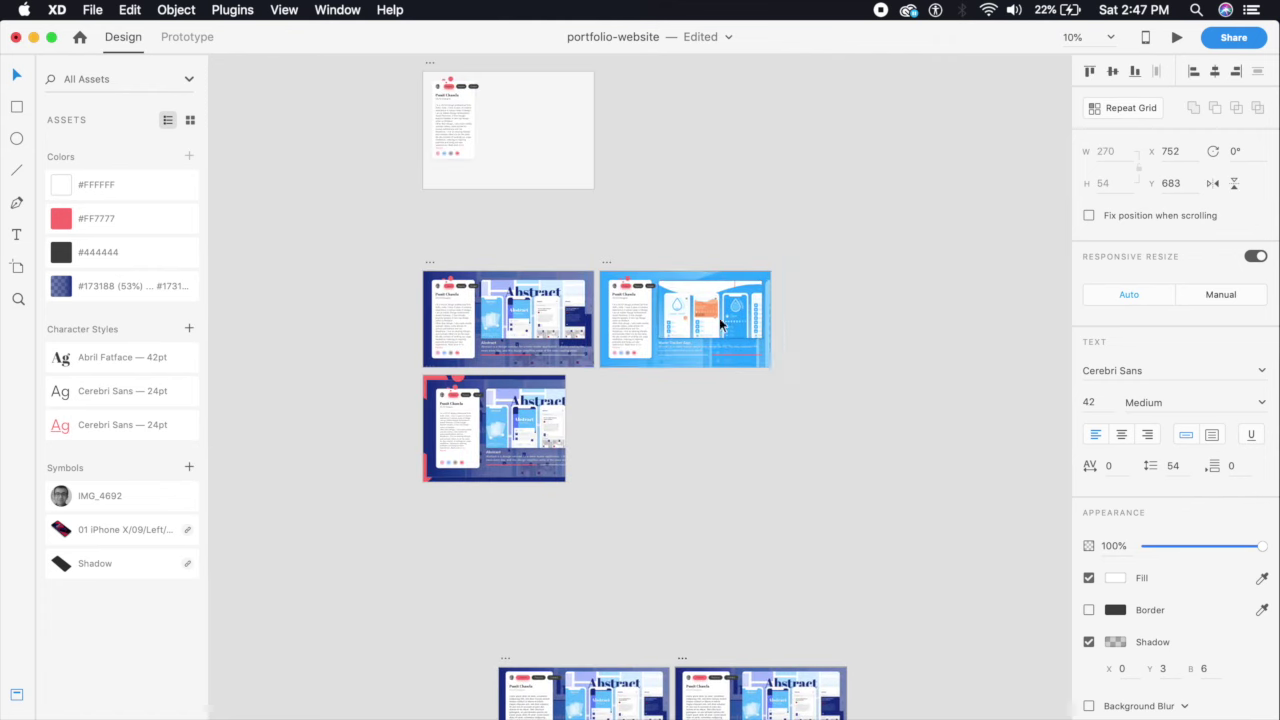
left_click(721, 312)
scroll(757, 434, "up", 5)
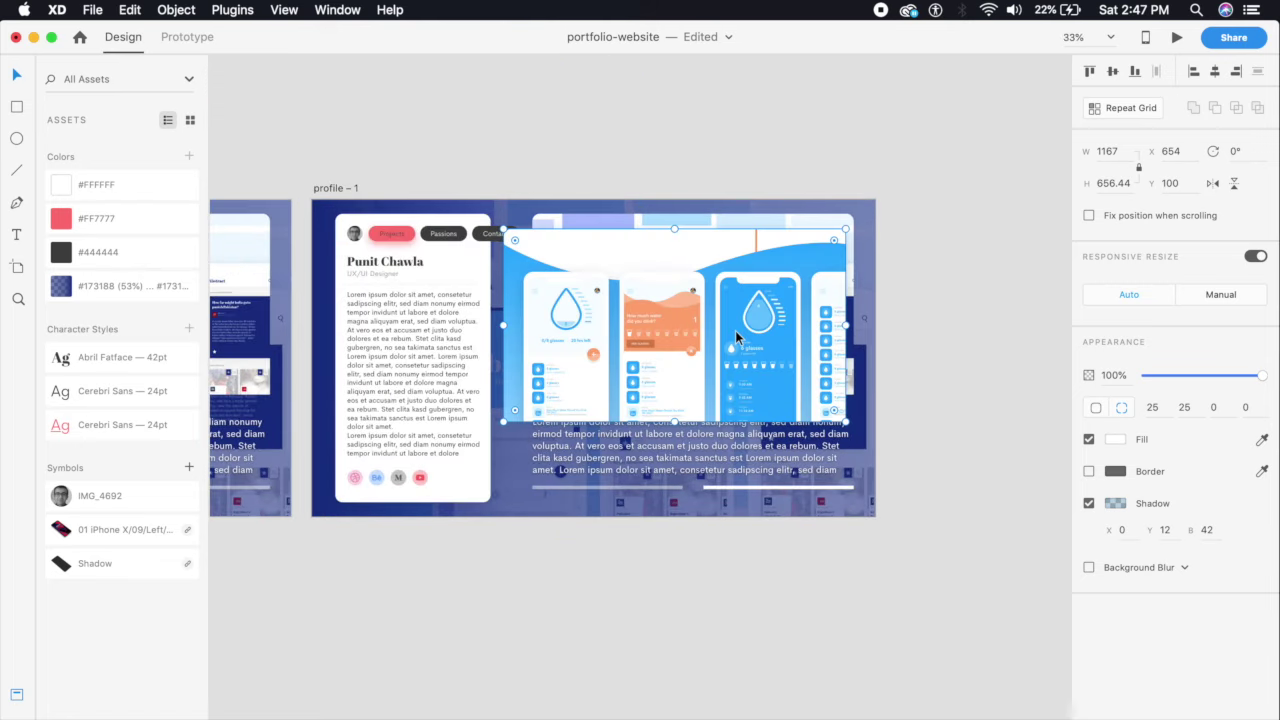
scroll(735, 330, "up", 3)
left_click_drag(740, 355, 784, 331)
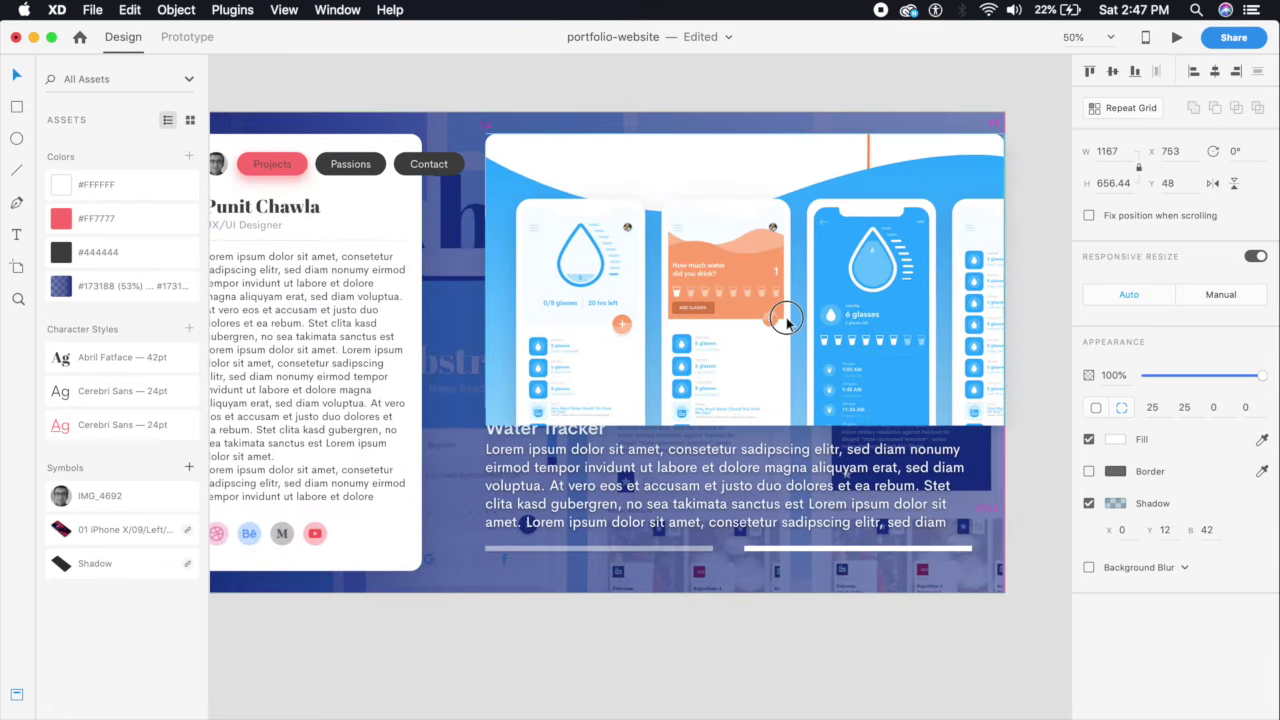
left_click_drag(1006, 428, 970, 410)
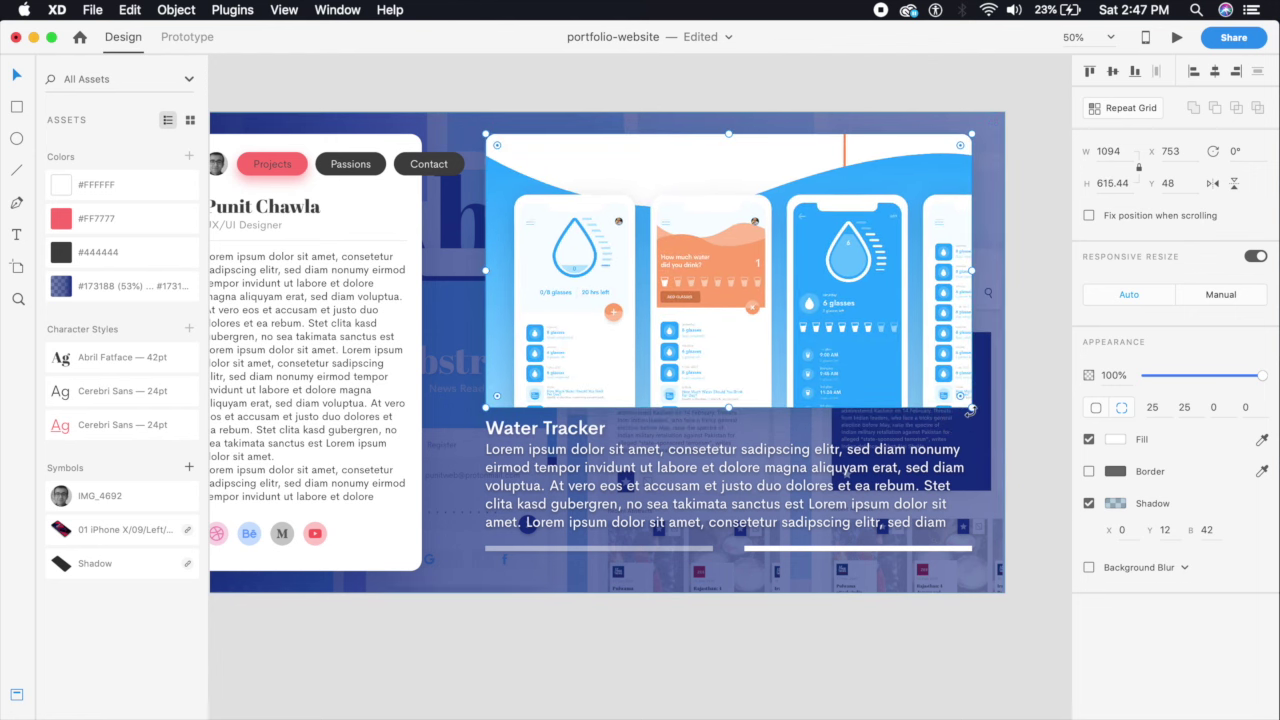
- Send the water tracker image backward and hide the Abstract project image covering it
key("super+[")
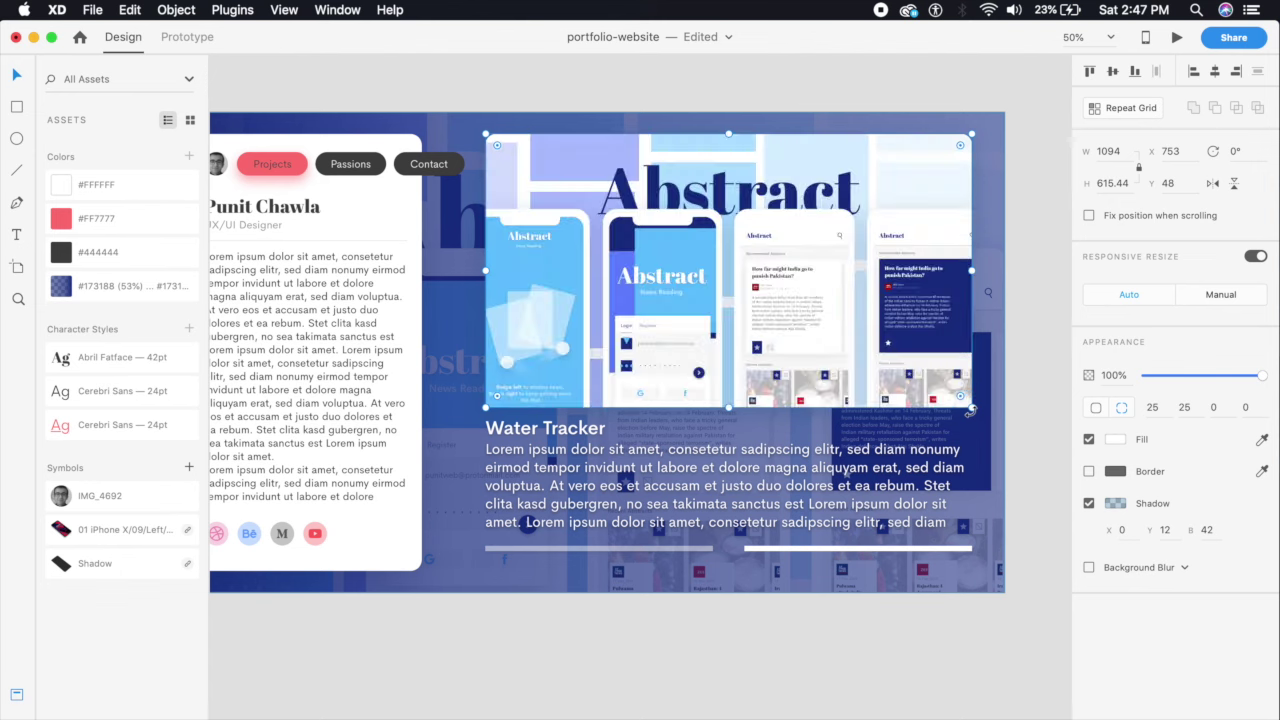
left_click(1029, 363)
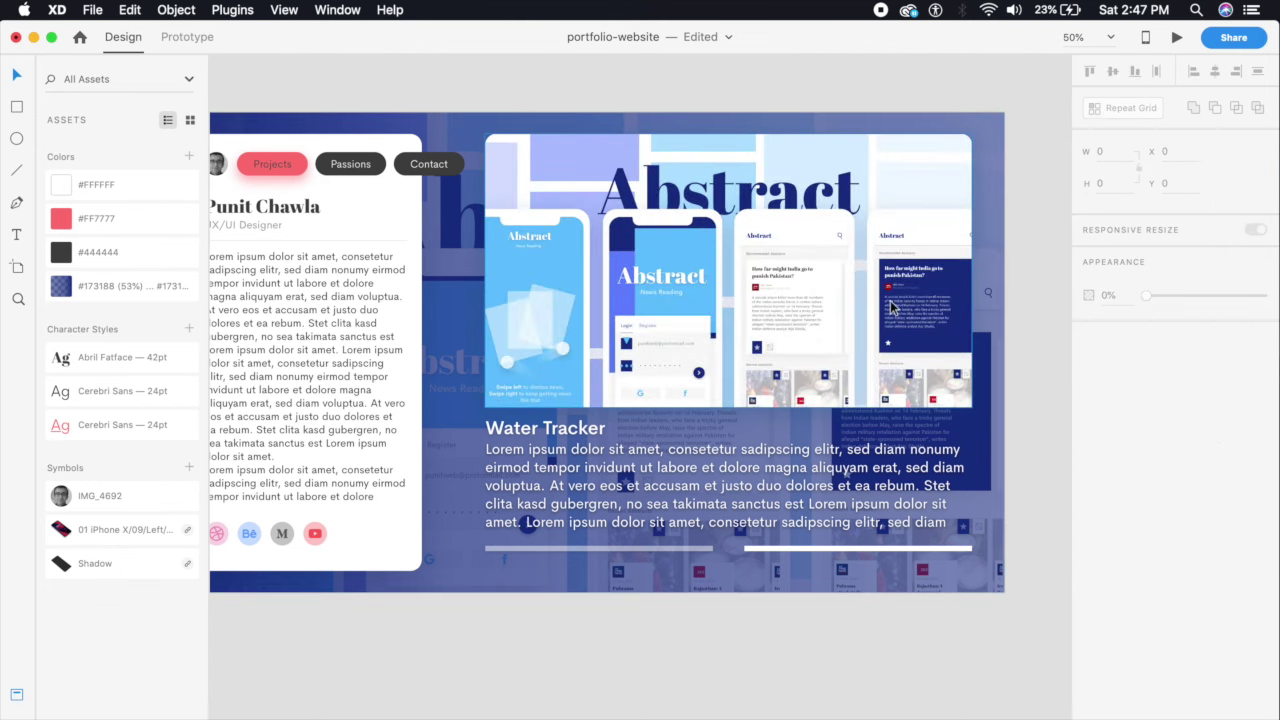
left_click(660, 210)
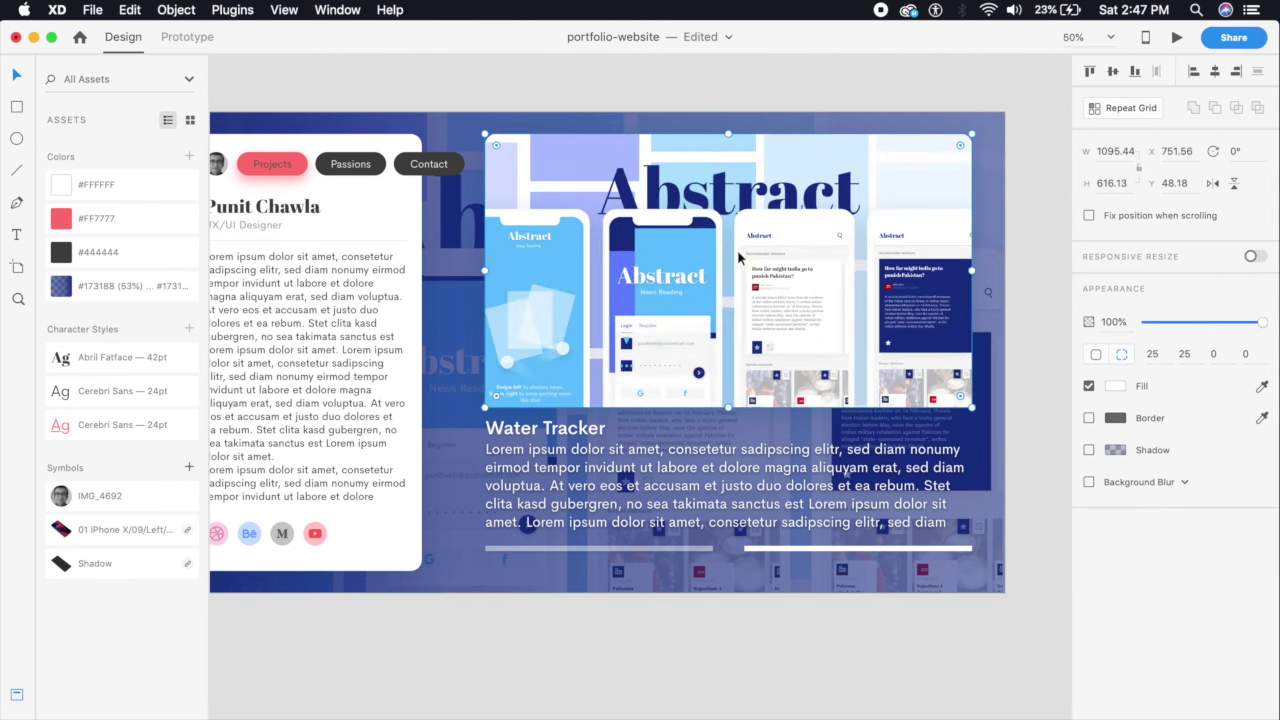
key("Delete")
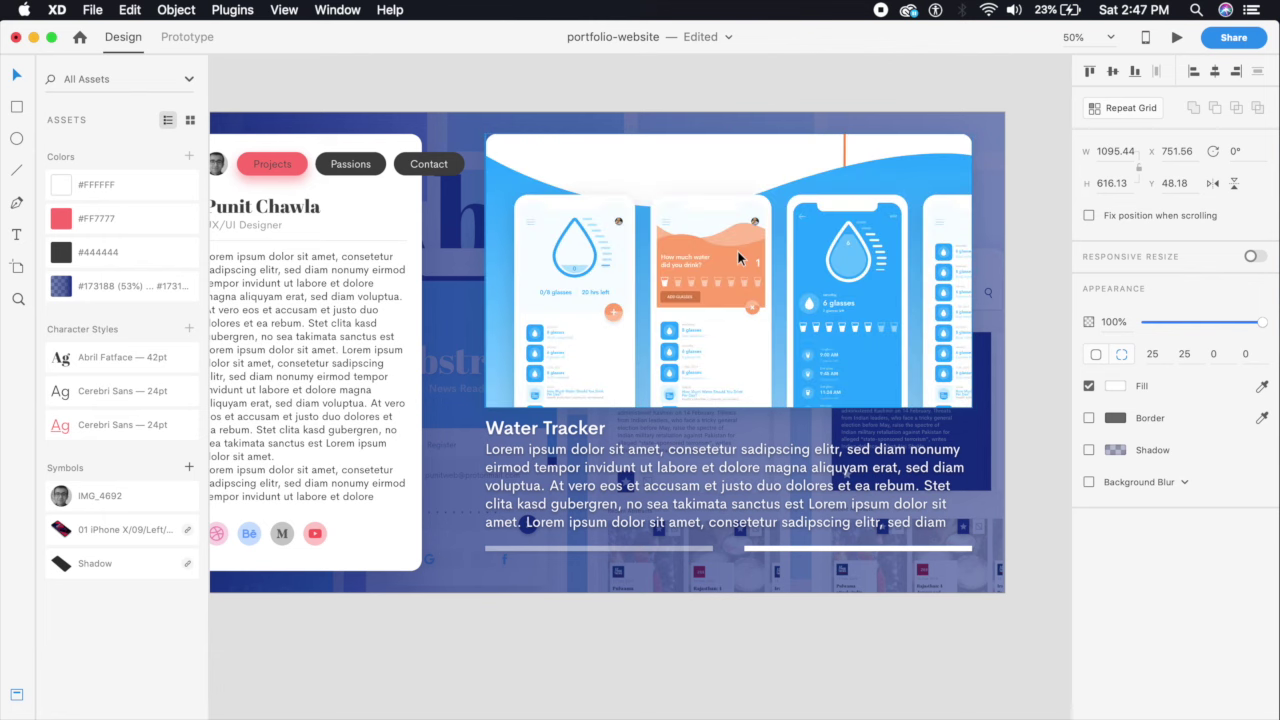
- Delete the Abstract background image from Group 18 in profile – 1, keeping the gradient rectangle
key("super+minus")
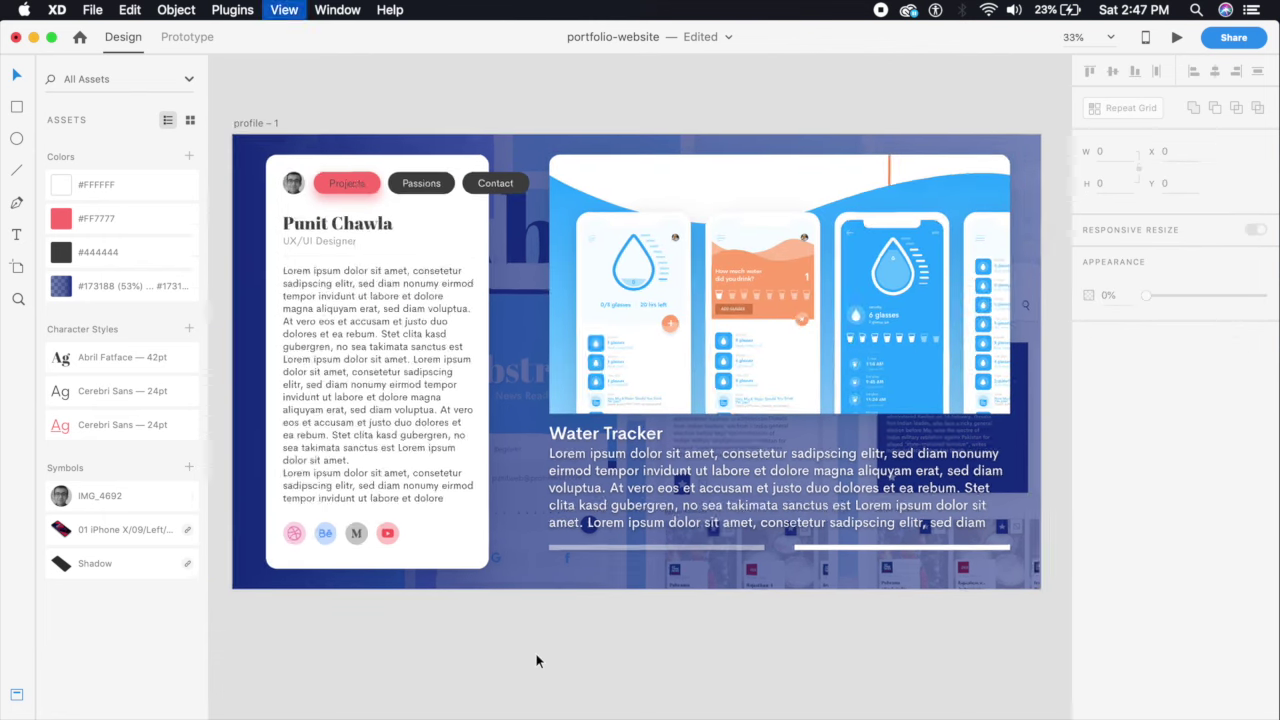
left_click(570, 525)
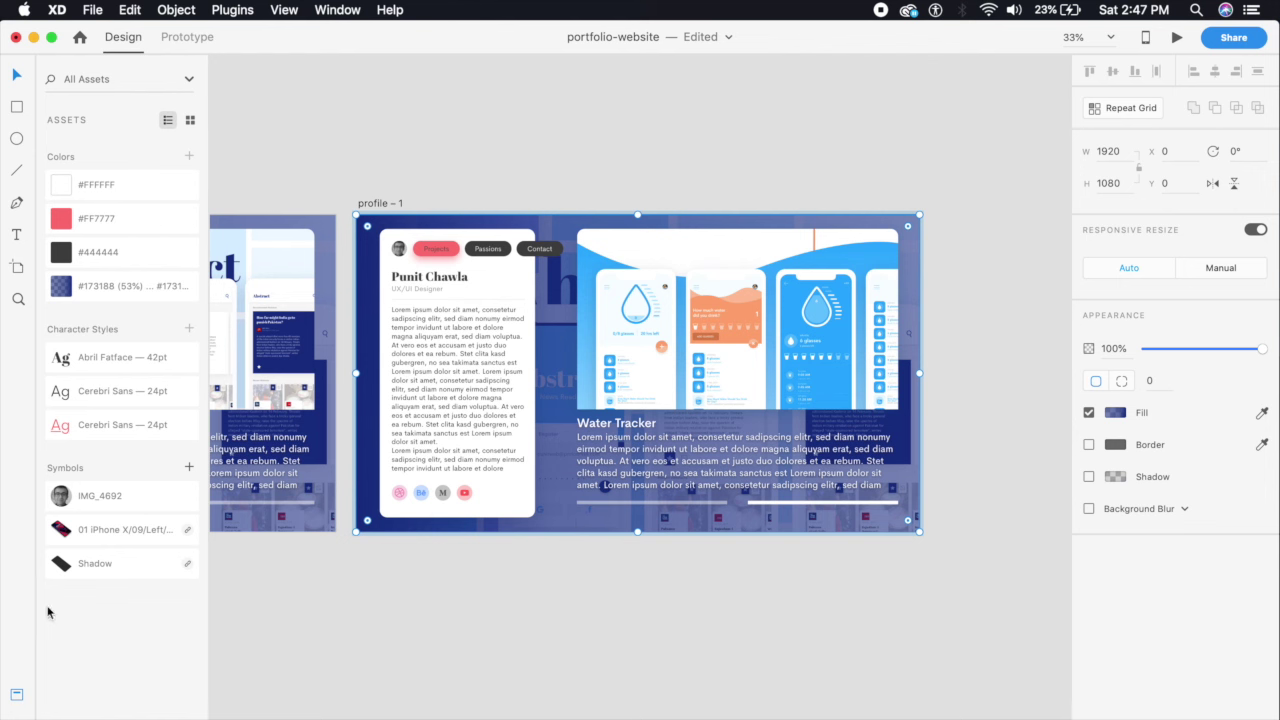
key("super+y")
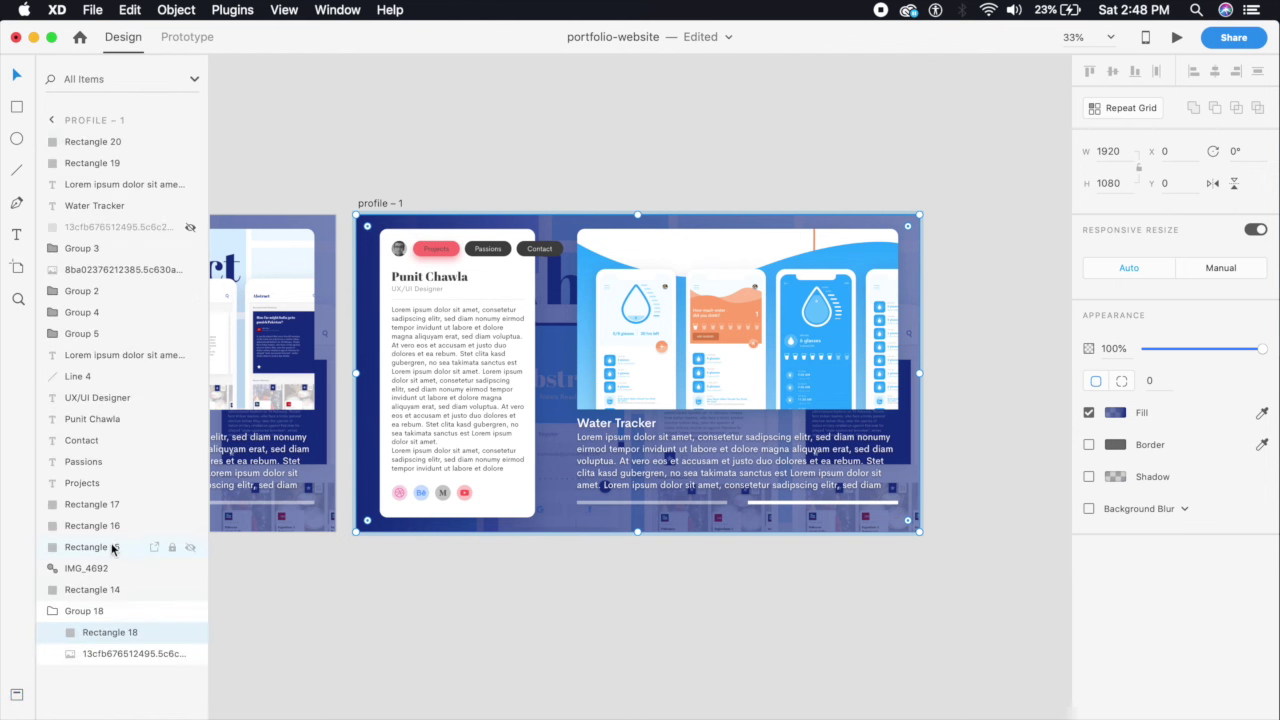
left_click(106, 654)
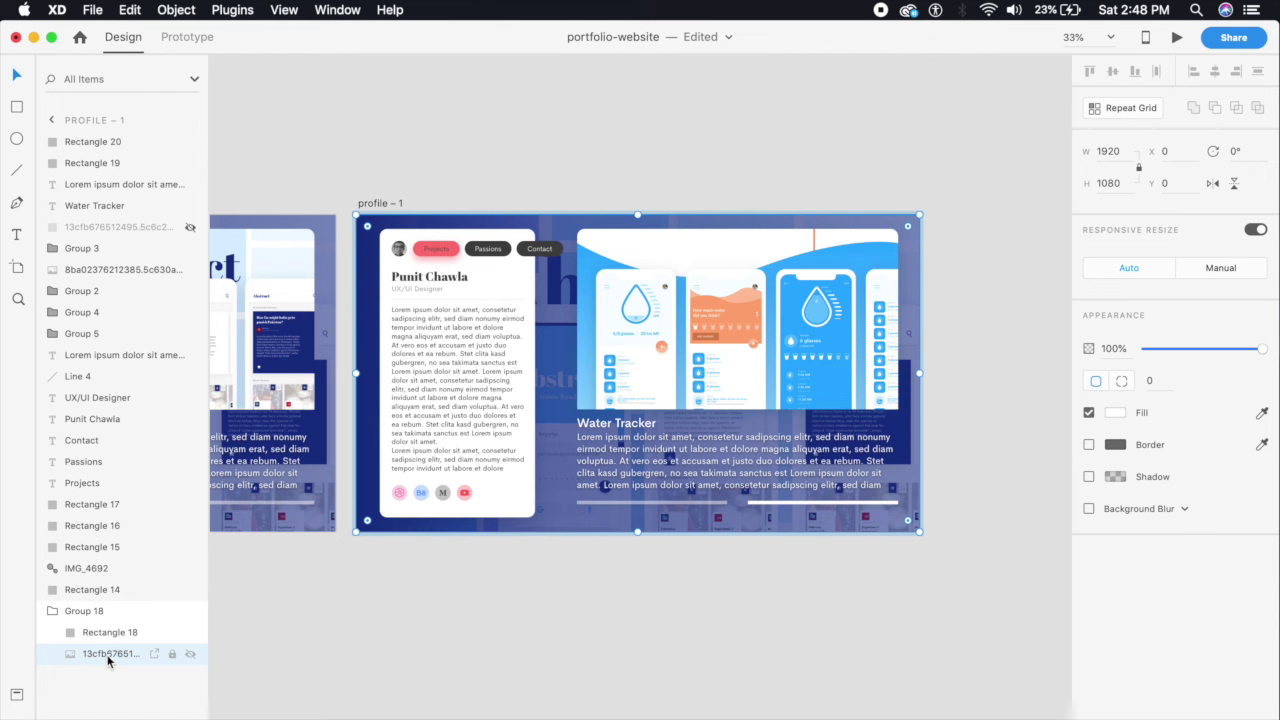
key("Delete")
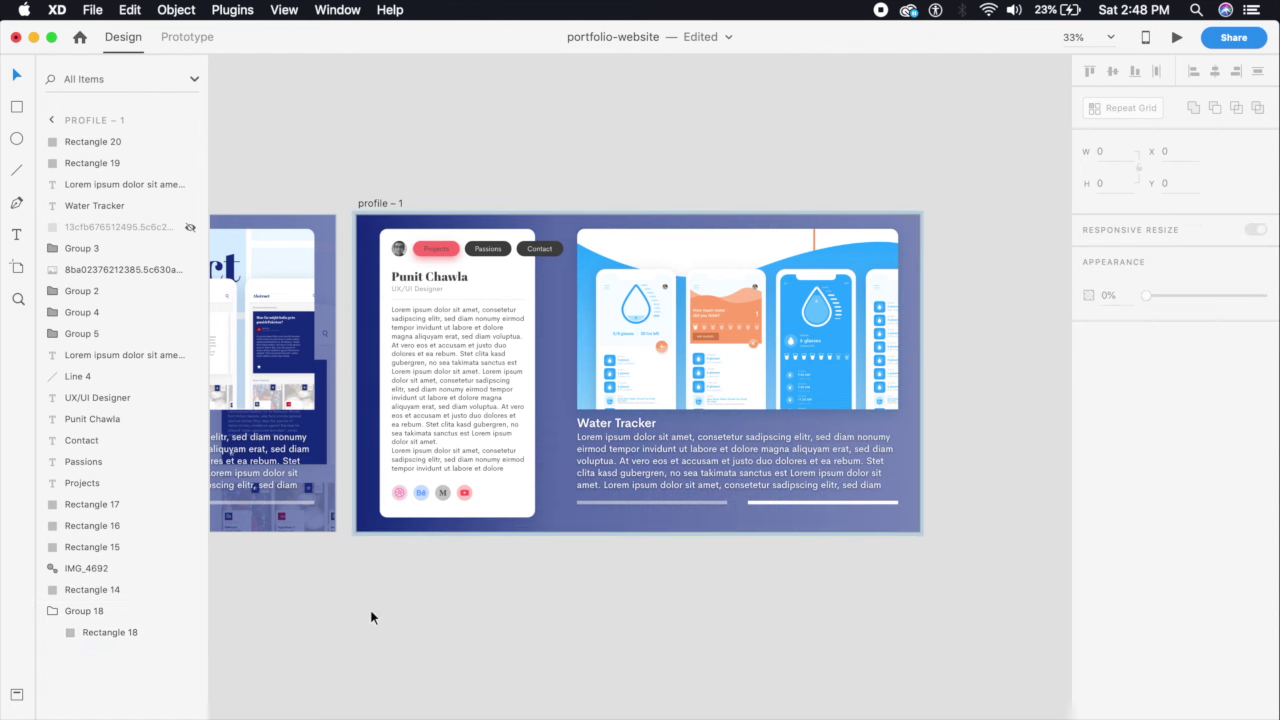
- Duplicate the water tracker image and enlarge the copy to 2269 × 1276.44 at X -40, Y -152, covering the artboard
left_click(407, 623)
left_click(643, 362)
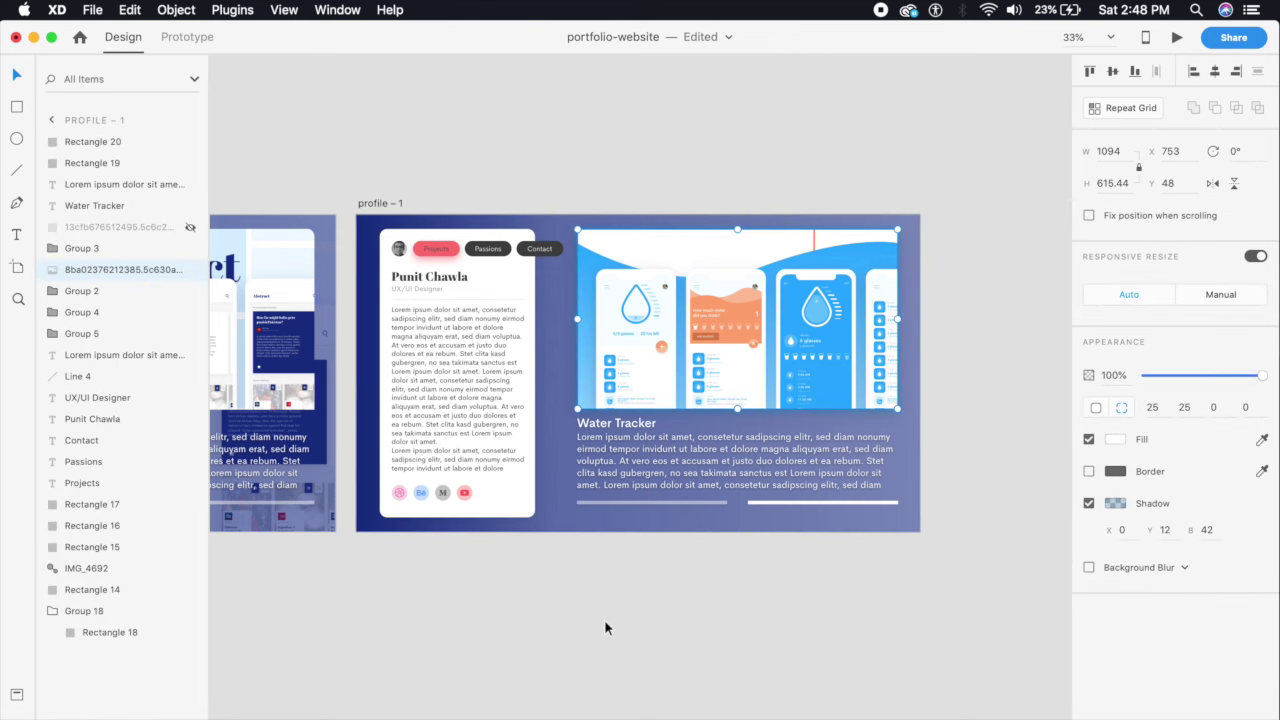
left_click(555, 498)
key("super+v")
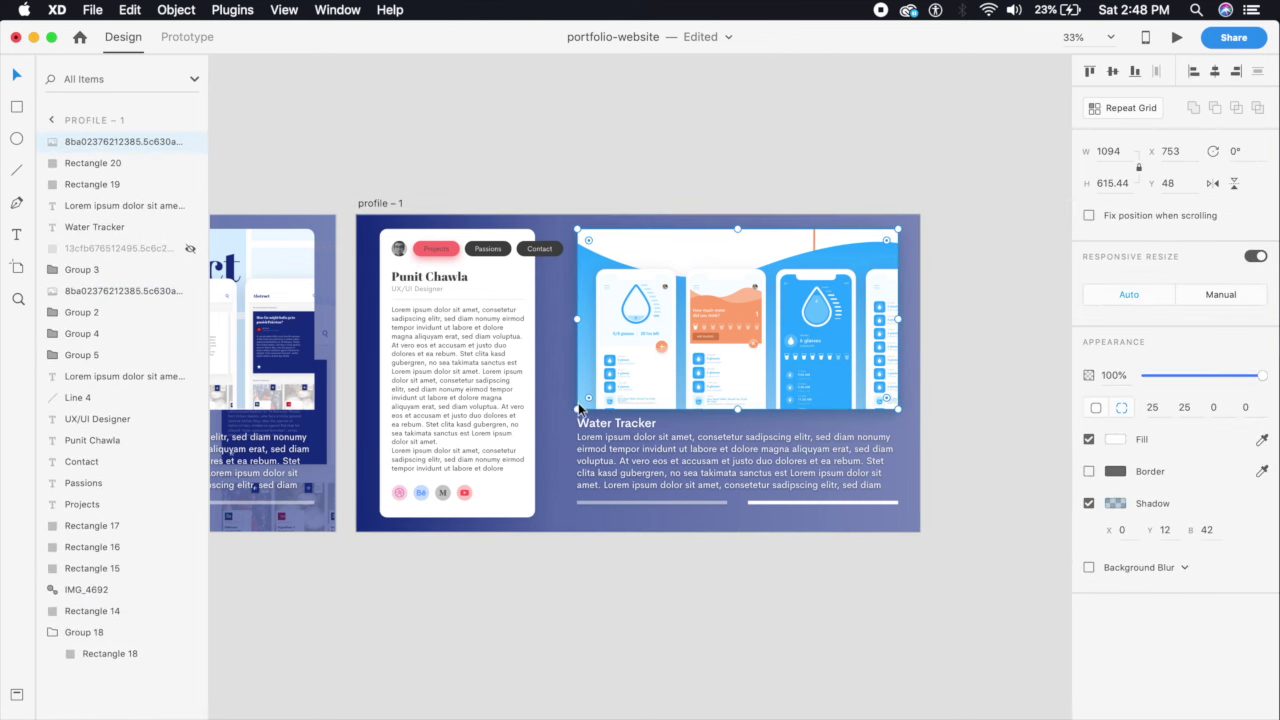
left_click_drag(577, 408, 362, 598)
left_click_drag(895, 230, 988, 157)
left_click_drag(917, 262, 900, 256)
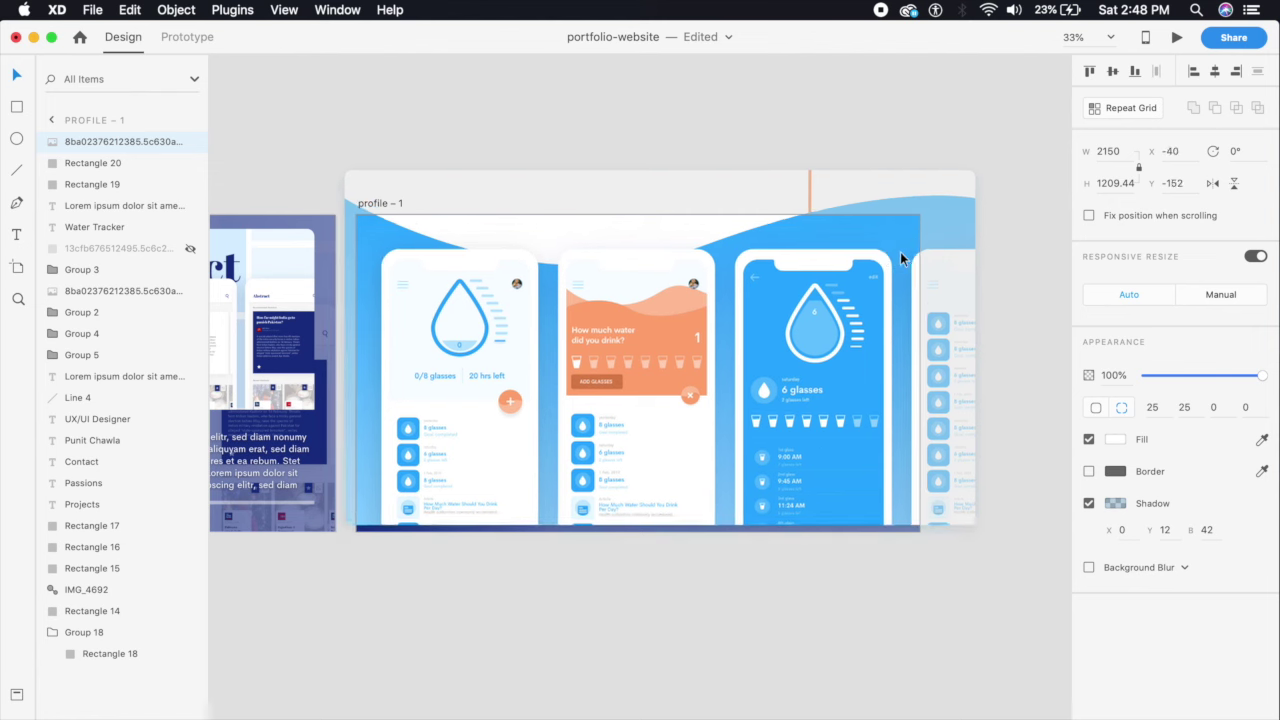
left_click_drag(975, 527, 1010, 544)
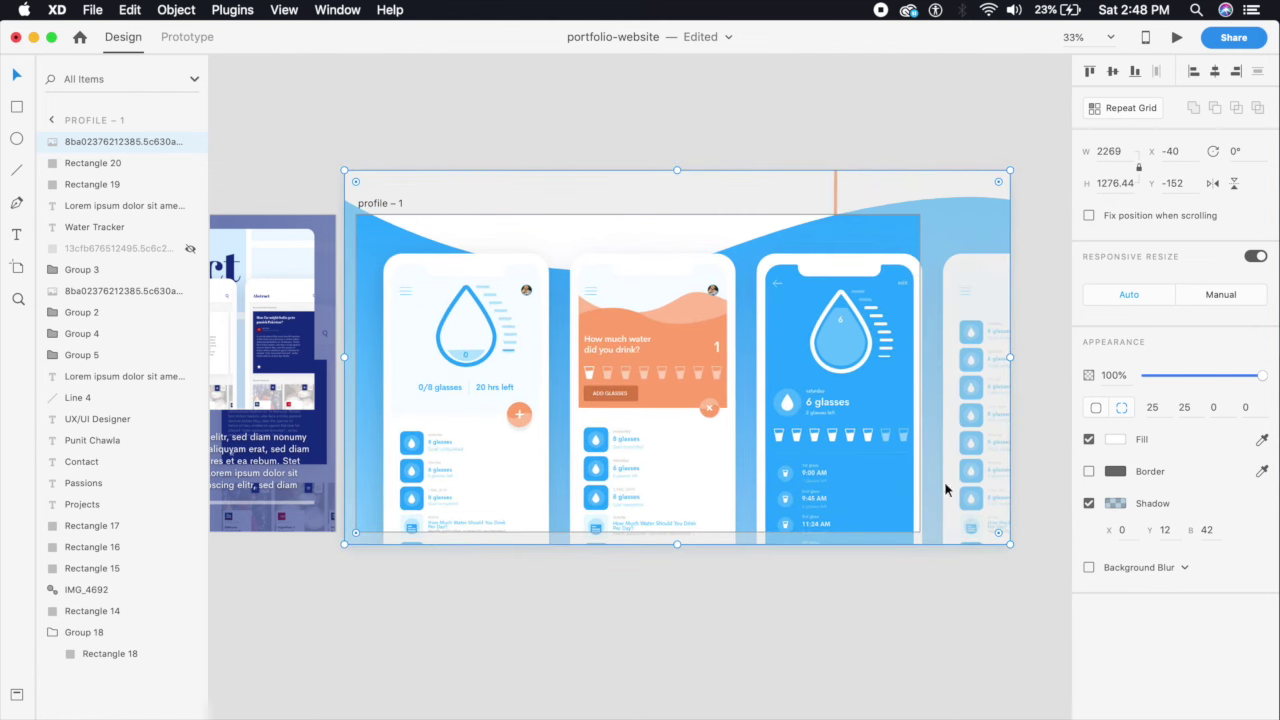
- Send the enlarged water tracker image to the very back of profile – 1, beneath Group 18
key("super+bracketleft")
key("super+bracketleft")
key("super+bracketleft")
key("super+bracketleft")
key("super+bracketleft")
key("super+bracketleft")
key("super+bracketleft")
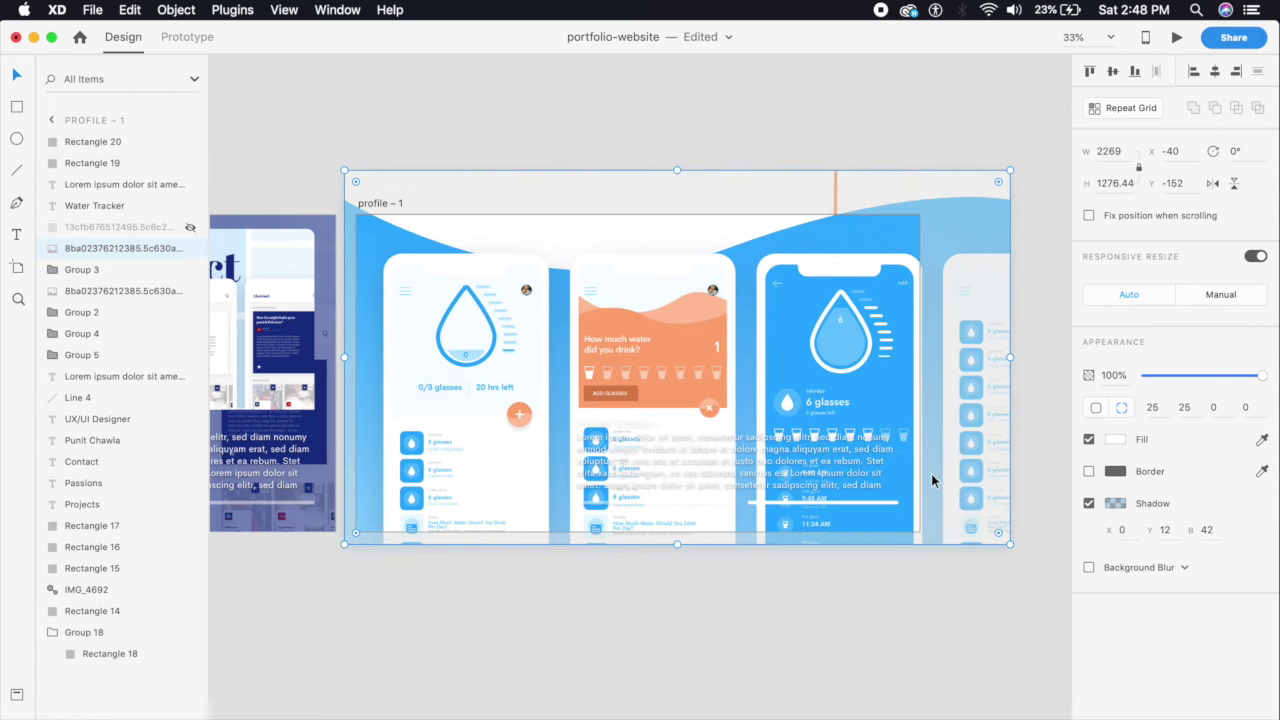
key("super+bracketleft")
key("super+bracketleft")
key("super+bracketleft")
key("super+bracketleft")
key("super+bracketleft")
key("super+bracketleft")
key("super+bracketleft")
key("super+bracketleft")
key("super+bracketleft")
key("super+bracketleft")
key("super+bracketleft")
key("super+bracketleft")
key("super+bracketleft")
key("super+bracketleft")
key("super+bracketleft")
key("super+bracketleft")
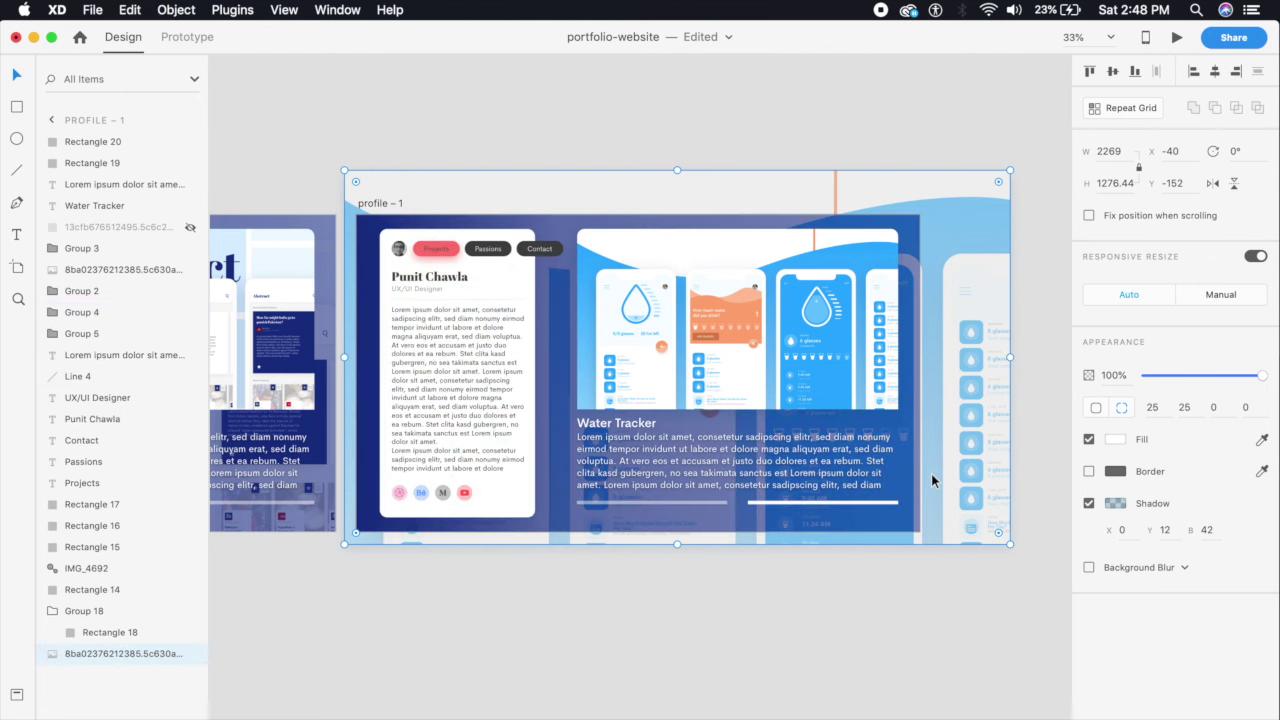
left_click(684, 608)
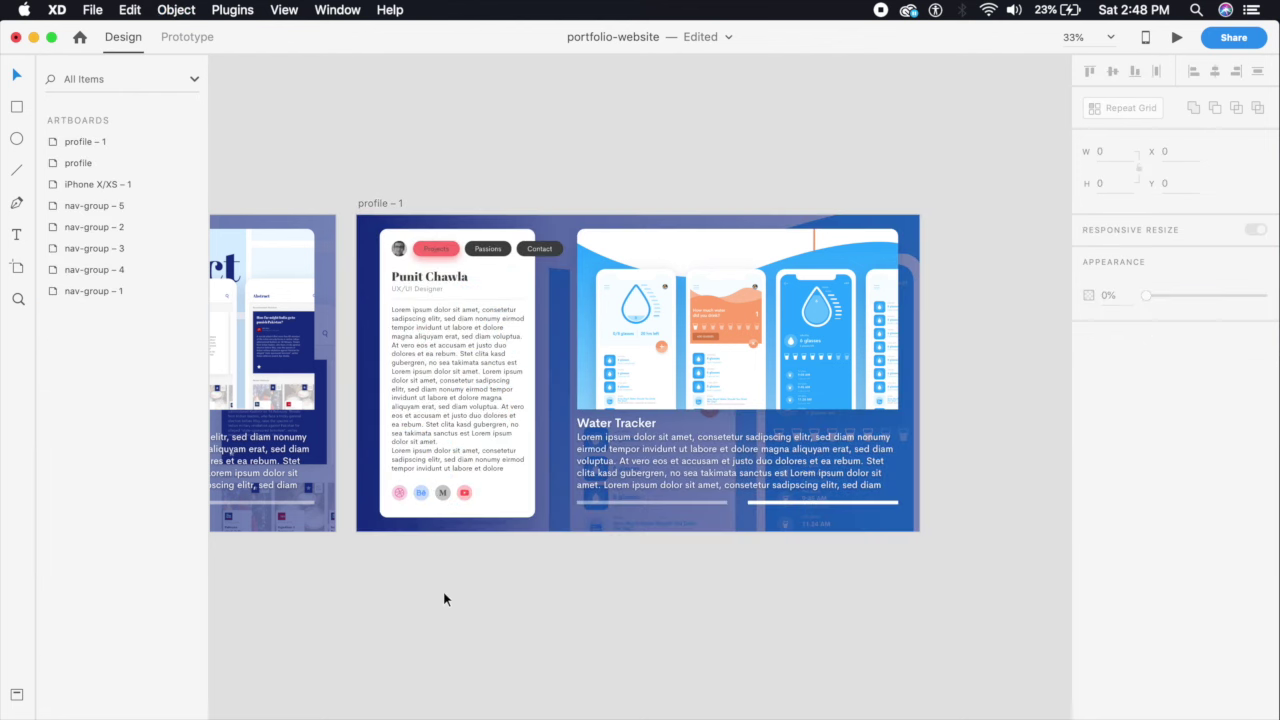
- Link the faded slider bar under the Abstract project on the profile artboard to profile – 1 as a prototype interaction
scroll(443, 599, "left", 8)
scroll(703, 493, "right", 6)
scroll(703, 493, "up", 2)
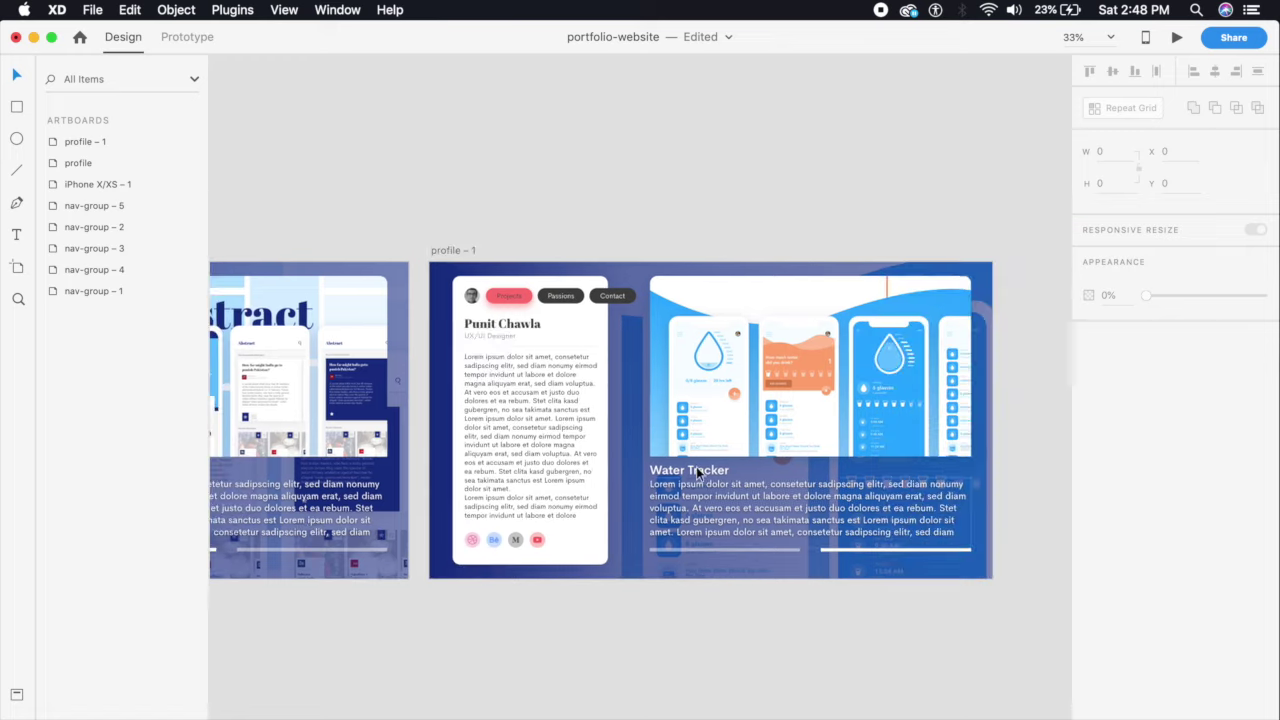
scroll(580, 588, "left", 5)
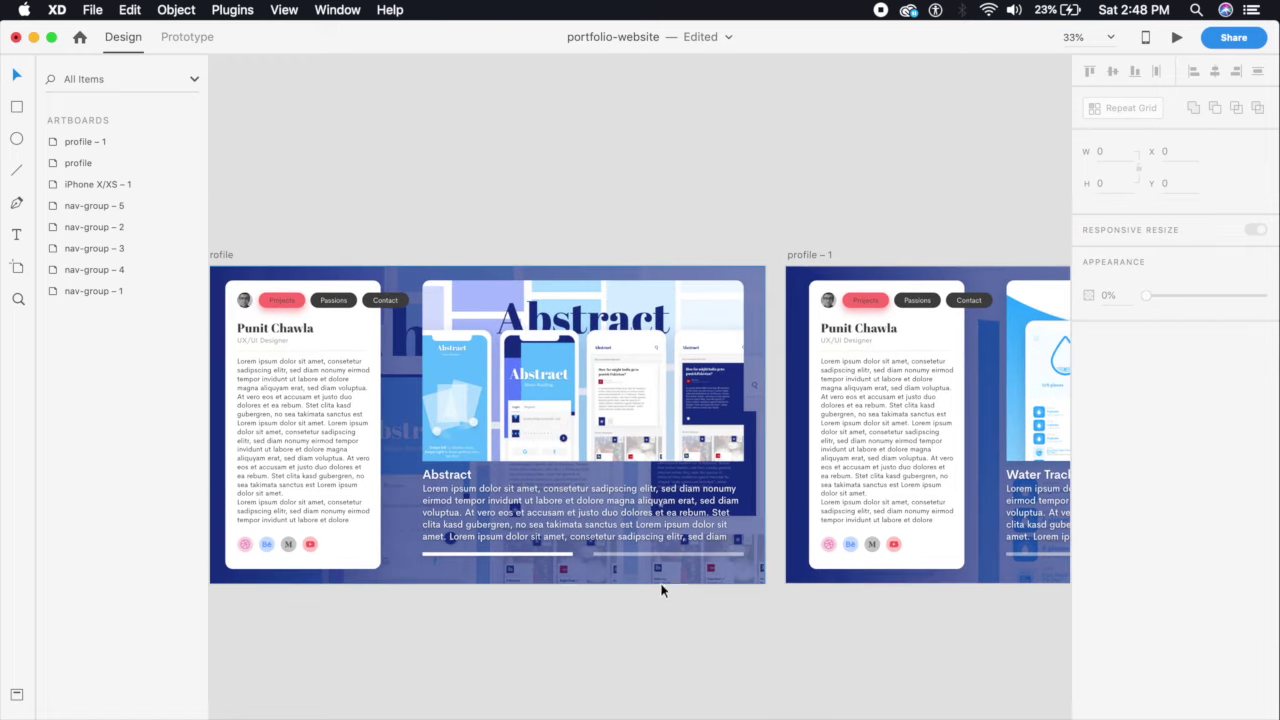
scroll(640, 566, "right", 6)
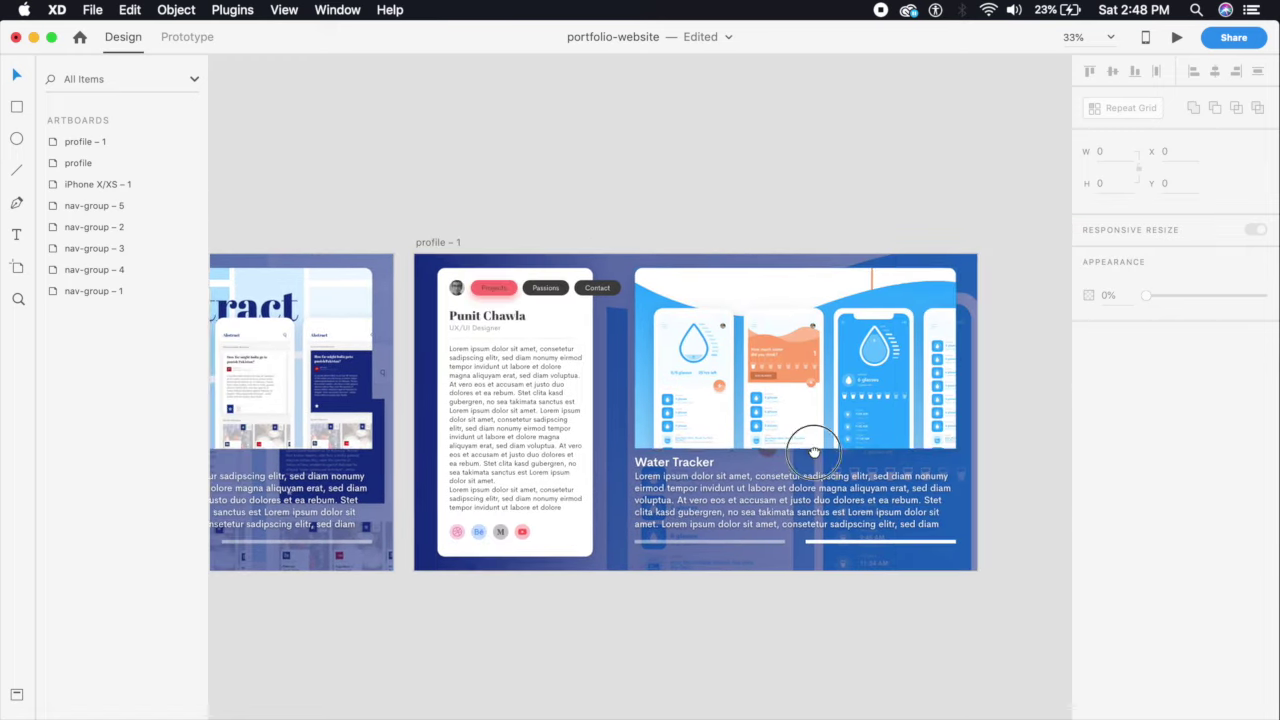
scroll(541, 449, "left", 10)
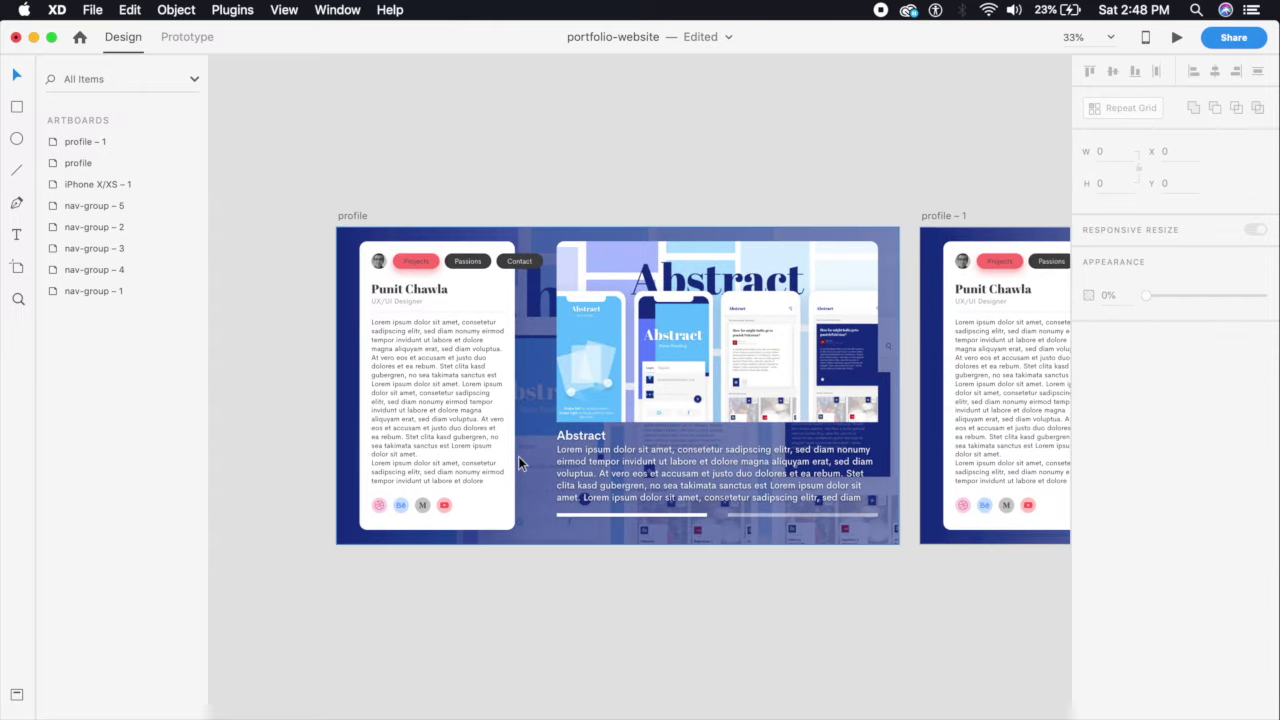
left_click(186, 38)
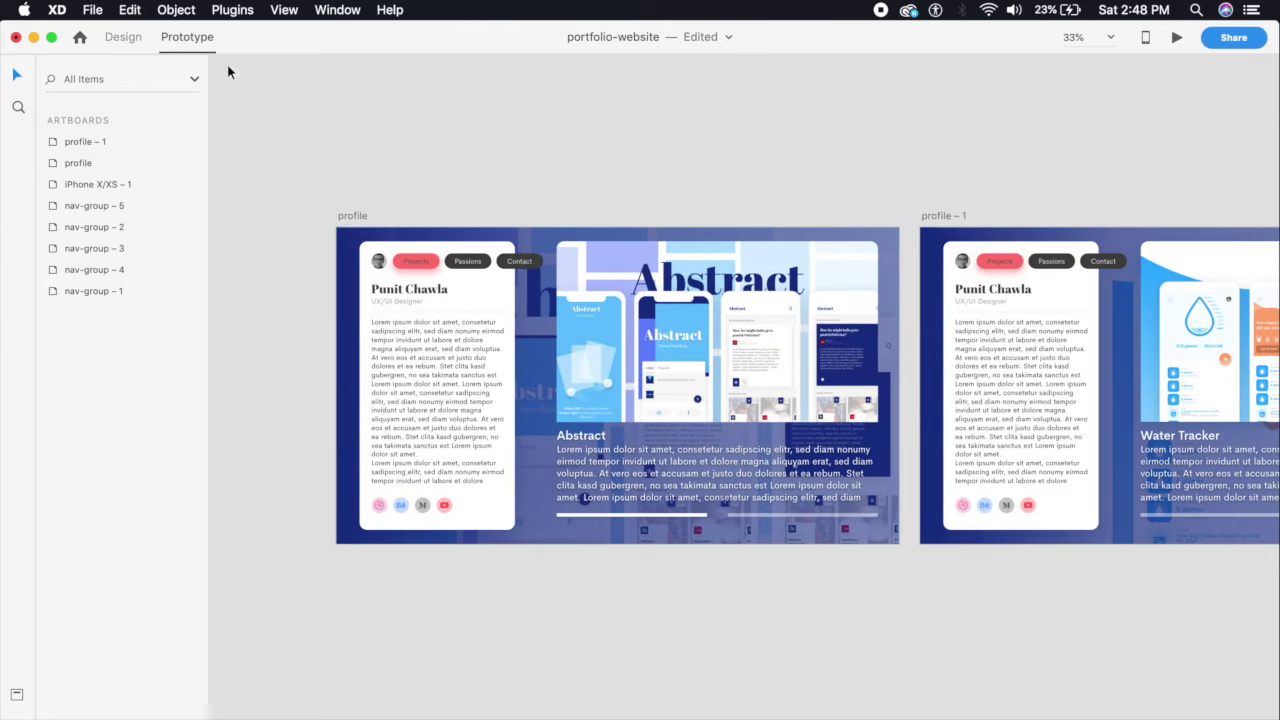
left_click(800, 516)
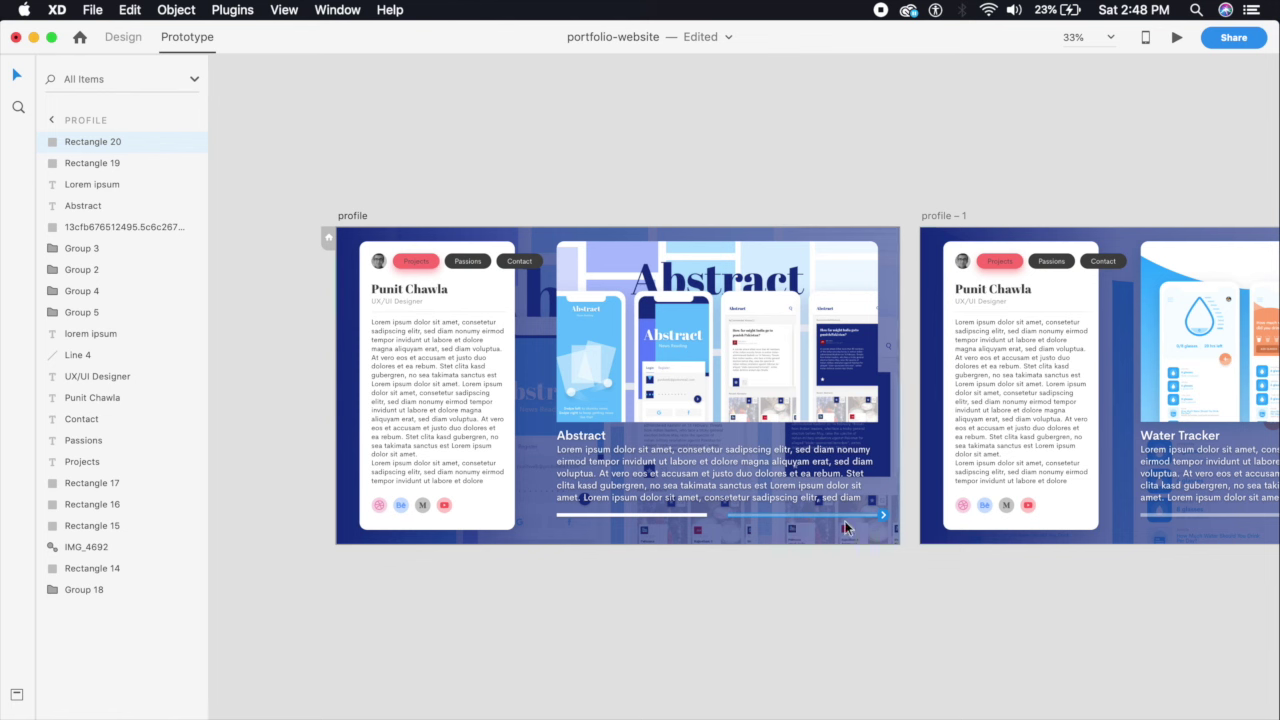
left_click_drag(883, 517, 1078, 498)
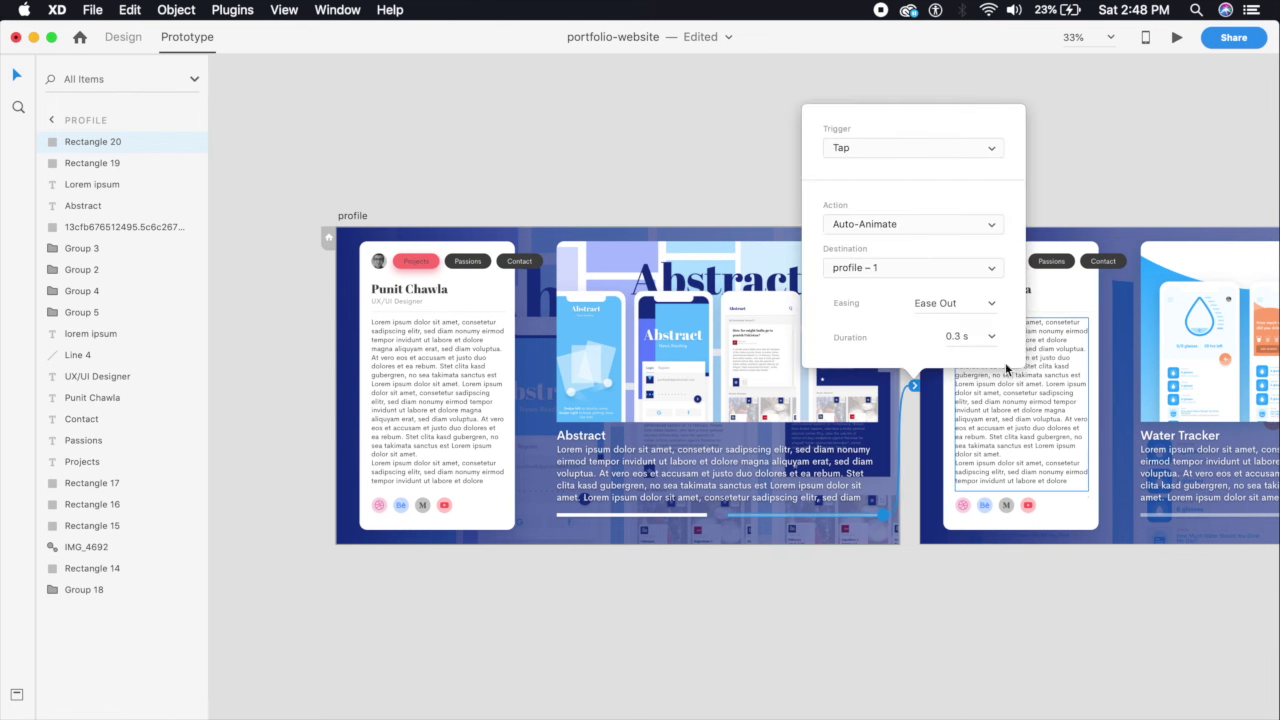
- Set the interaction to a Tap trigger with Auto-Animate, Ease Out easing and a 0.4 s duration
left_click(935, 149)
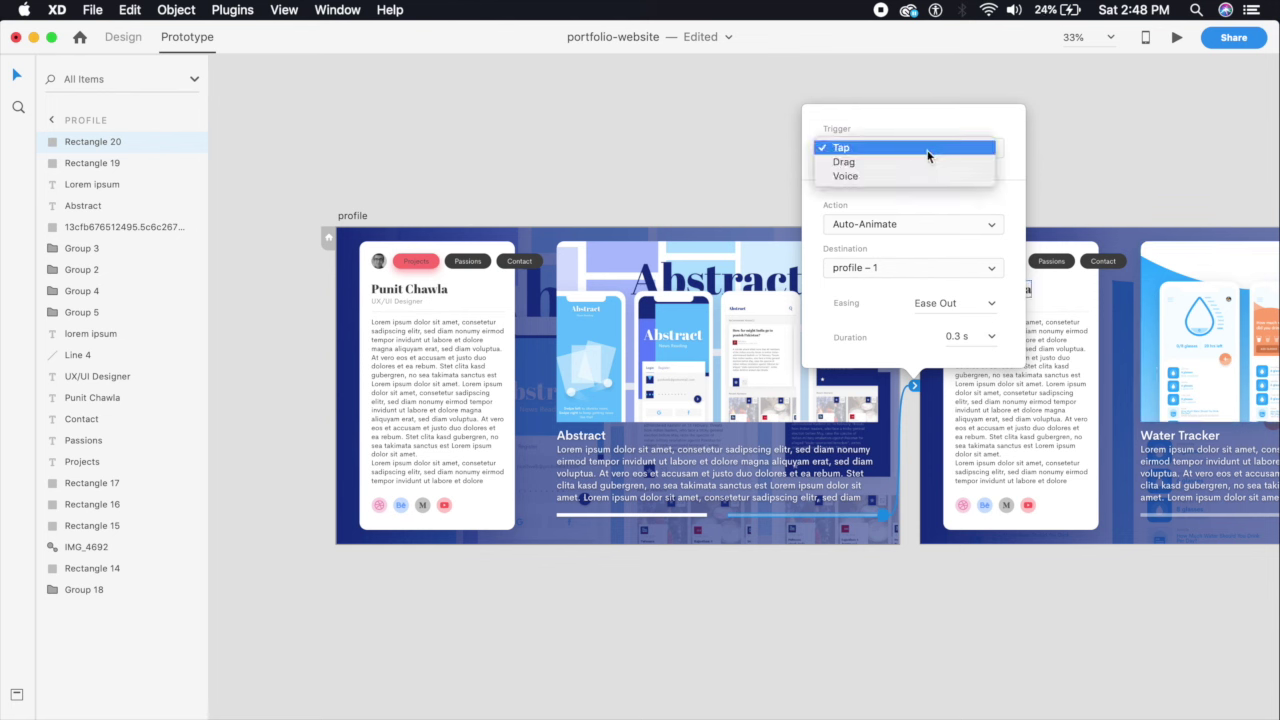
left_click(870, 150)
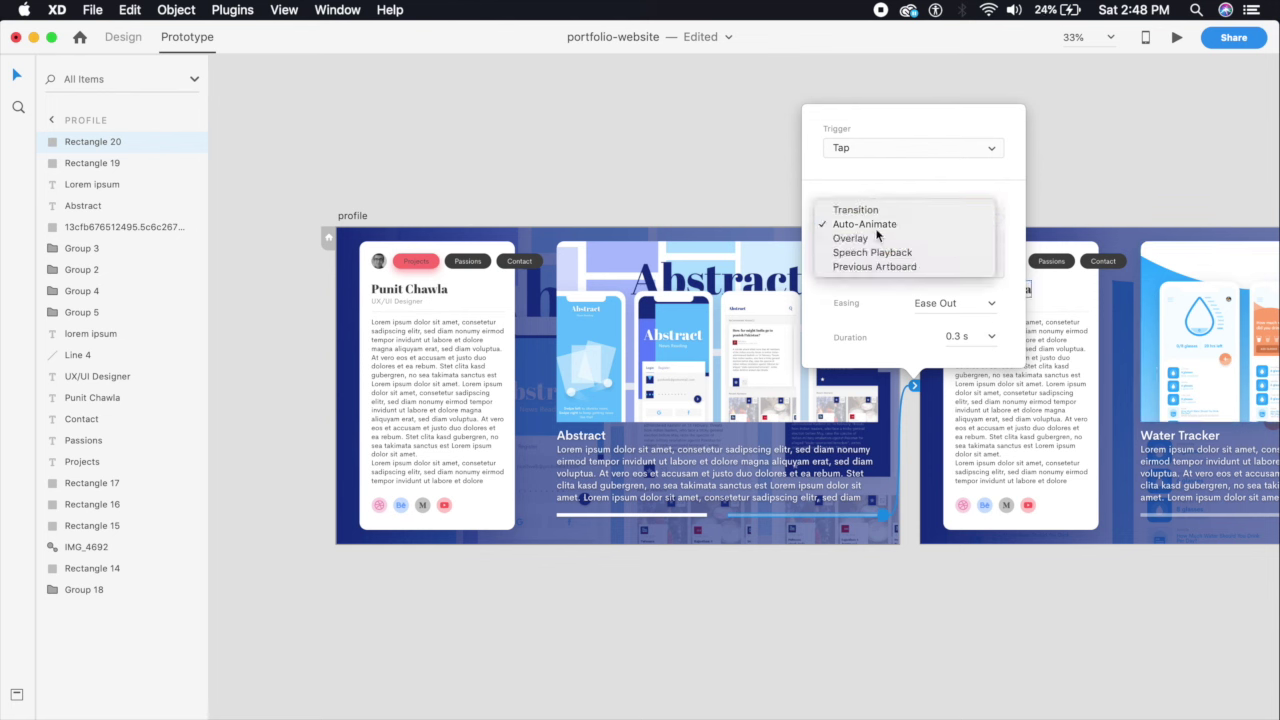
left_click(885, 225)
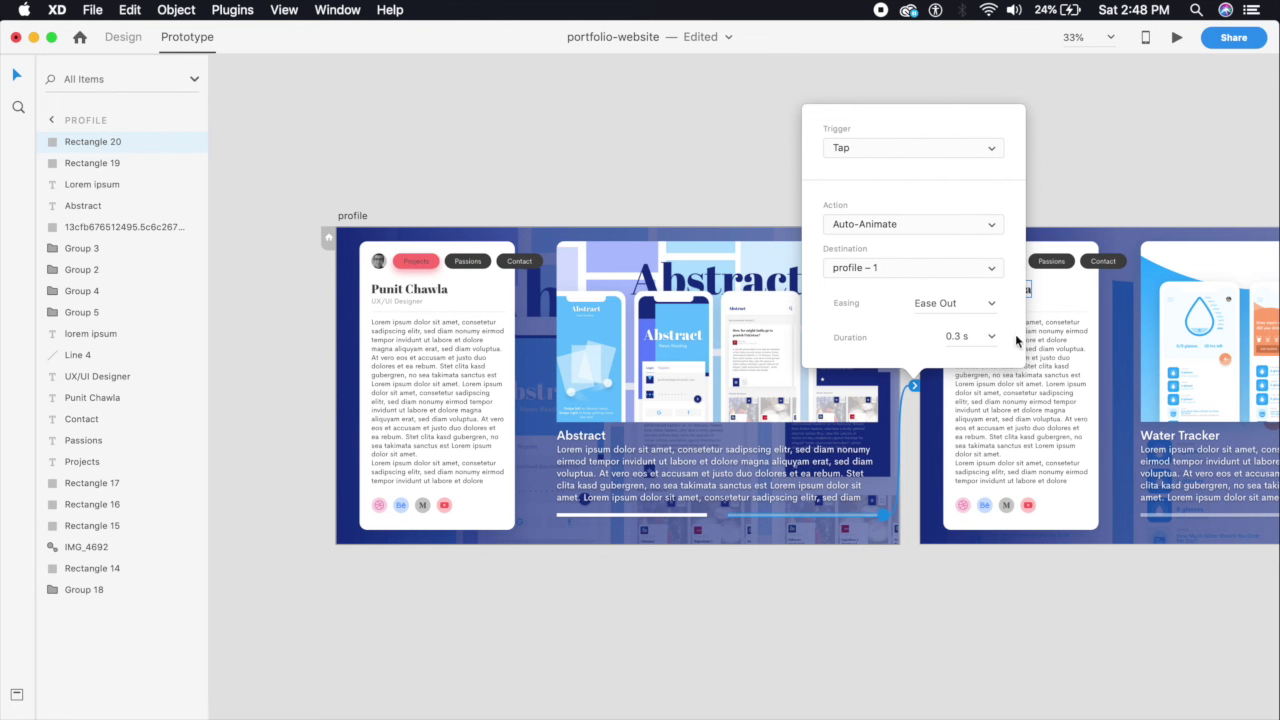
left_click(991, 303)
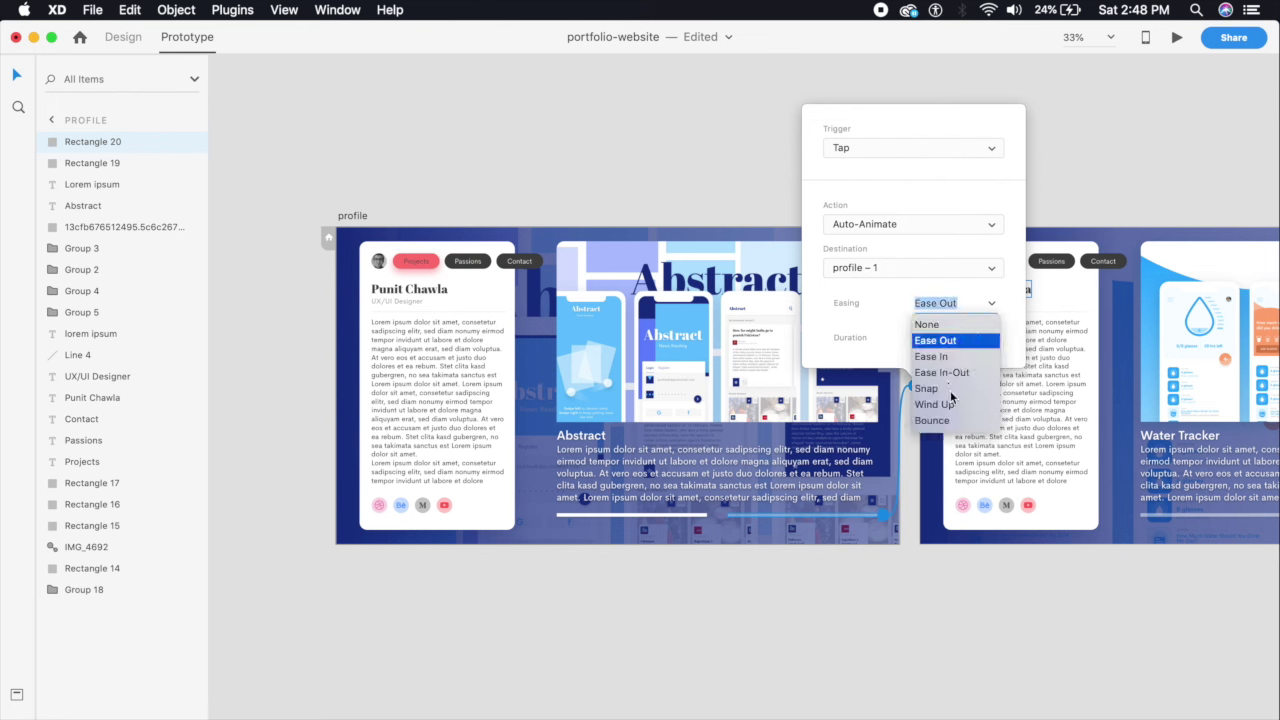
left_click(948, 341)
left_click(992, 338)
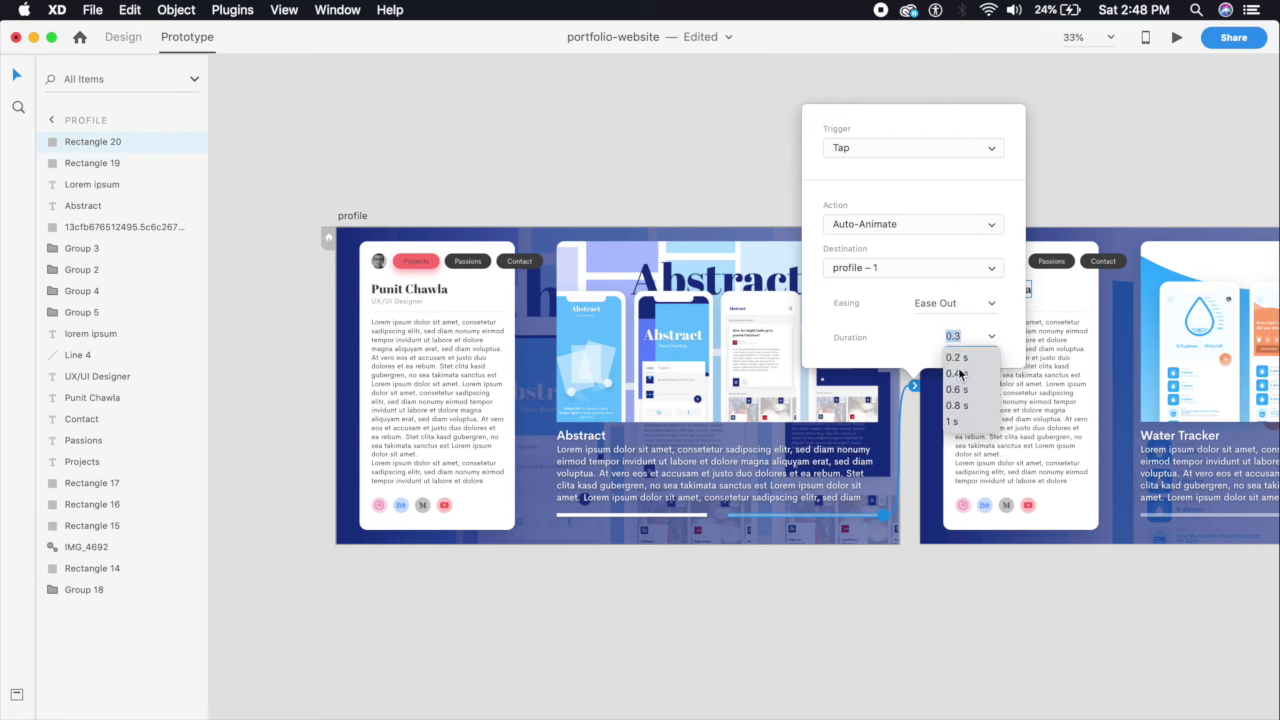
left_click(957, 373)
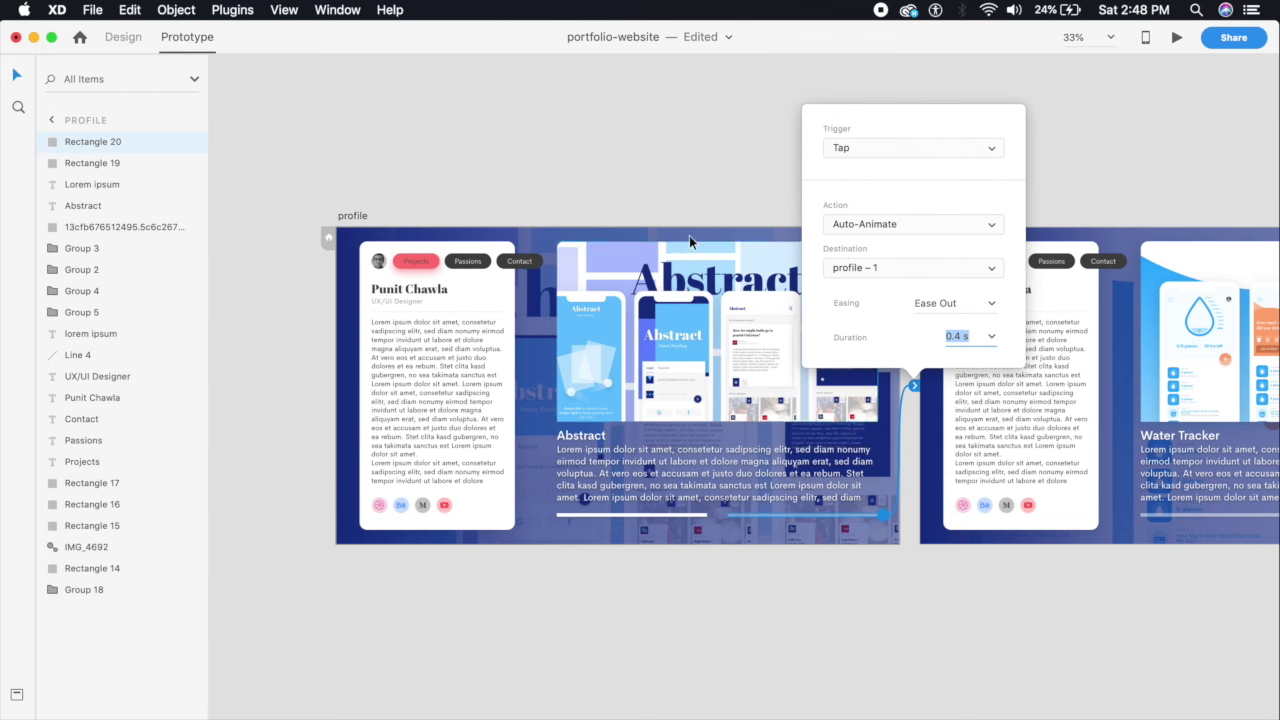
left_click(751, 182)
- Link the faded slider bar under Water Tracker on profile – 1 back to the profile artboard
scroll(651, 214, "right", 5)
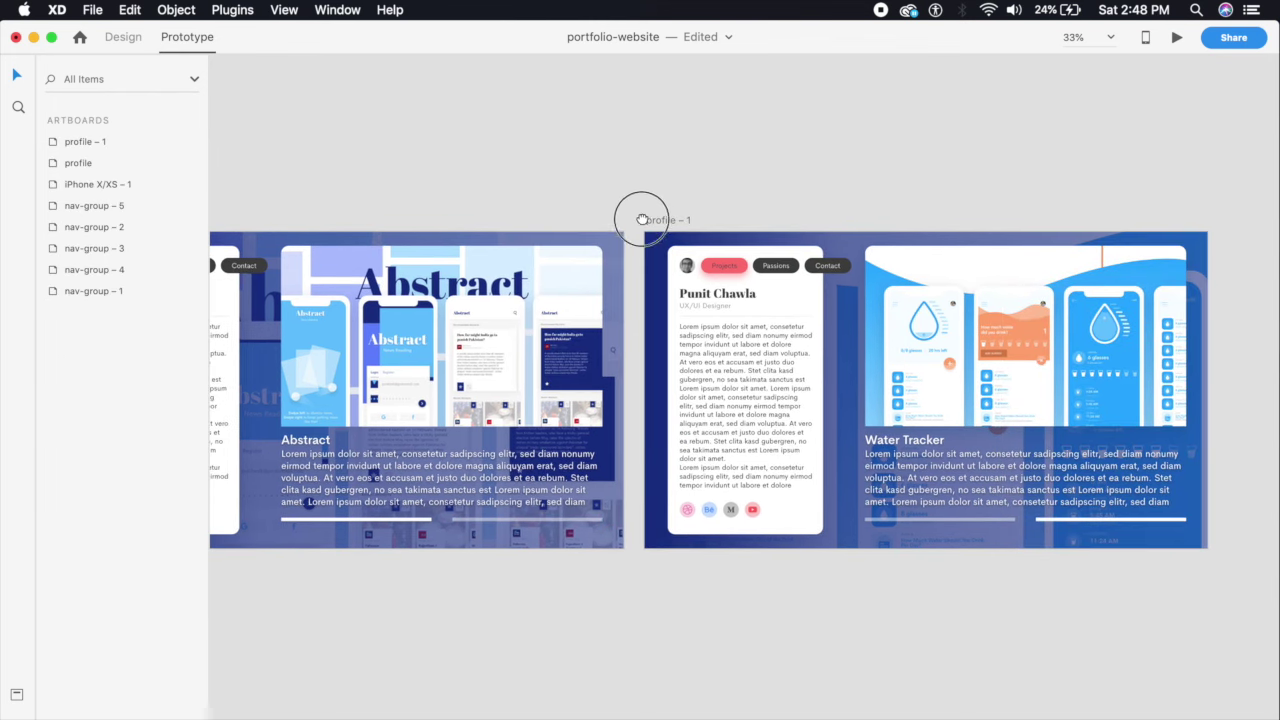
left_click(968, 520)
left_click_drag(1021, 519, 548, 512)
left_click(531, 574)
scroll(560, 580, "left", 3)
- Preview the prototype from the profile artboard, switch between the Abstract and Water Tracker projects with the slider bars, and close the preview
left_click(268, 247)
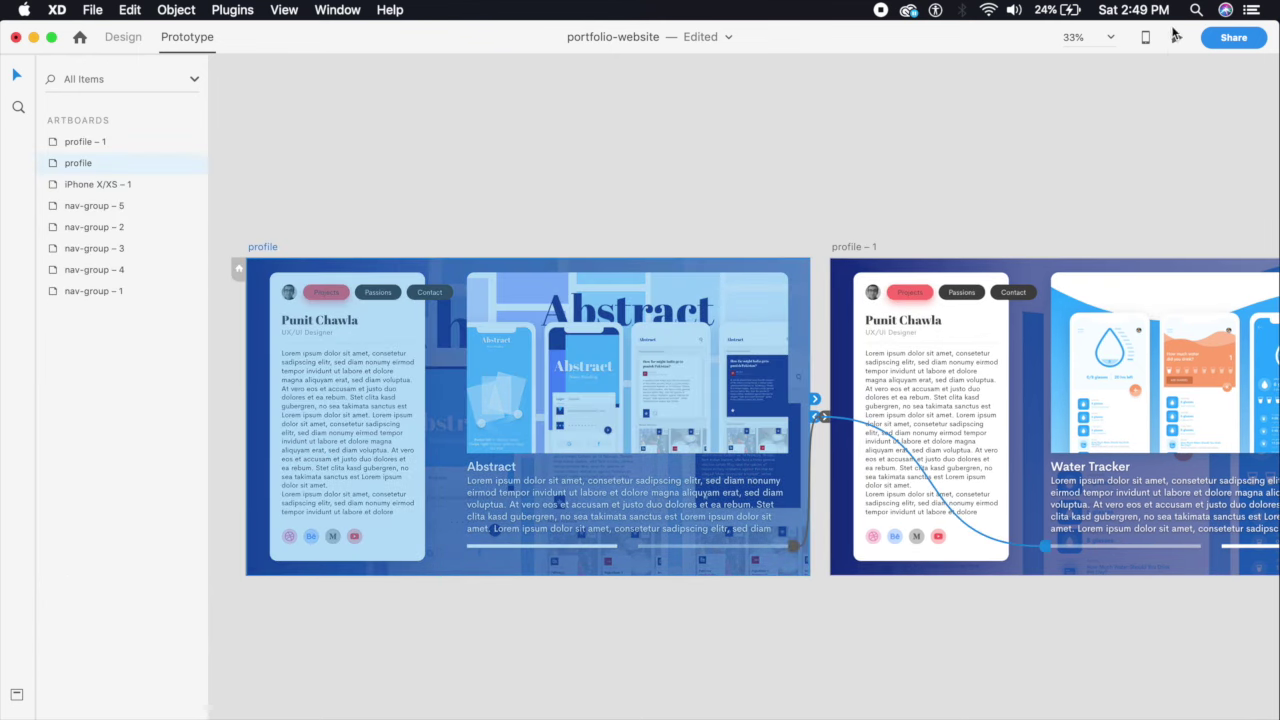
left_click(1176, 38)
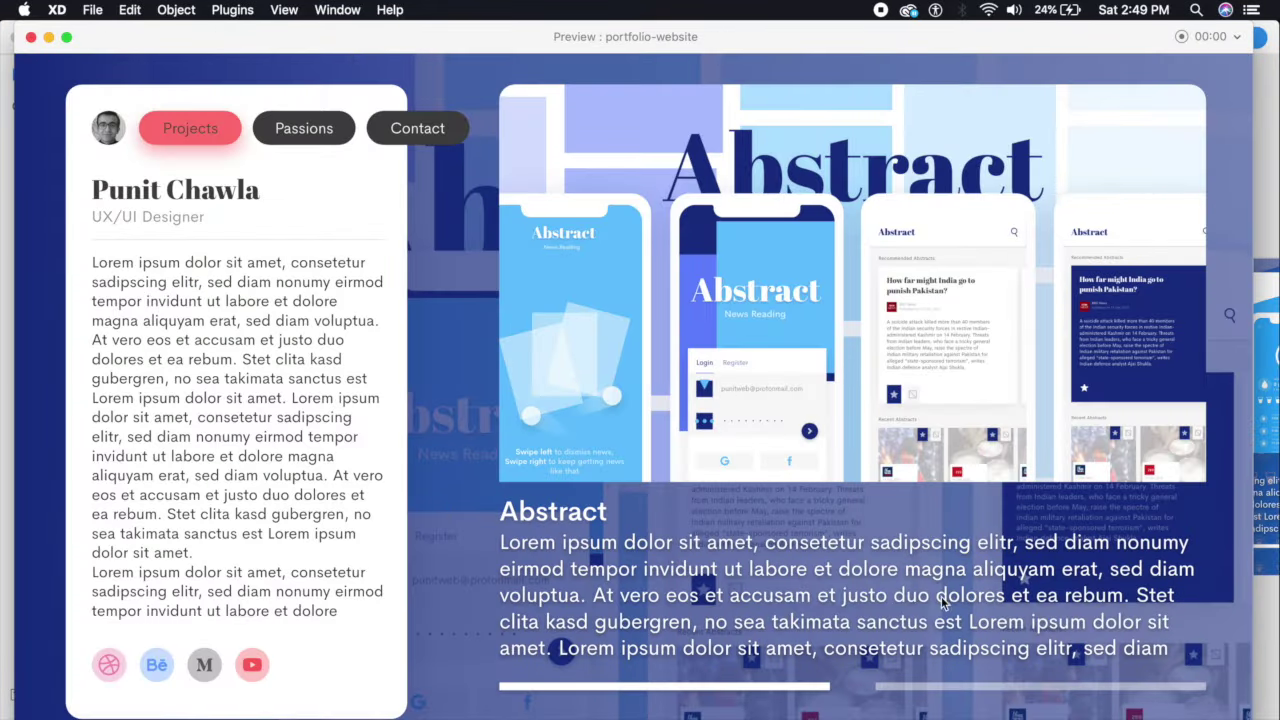
left_click(951, 690)
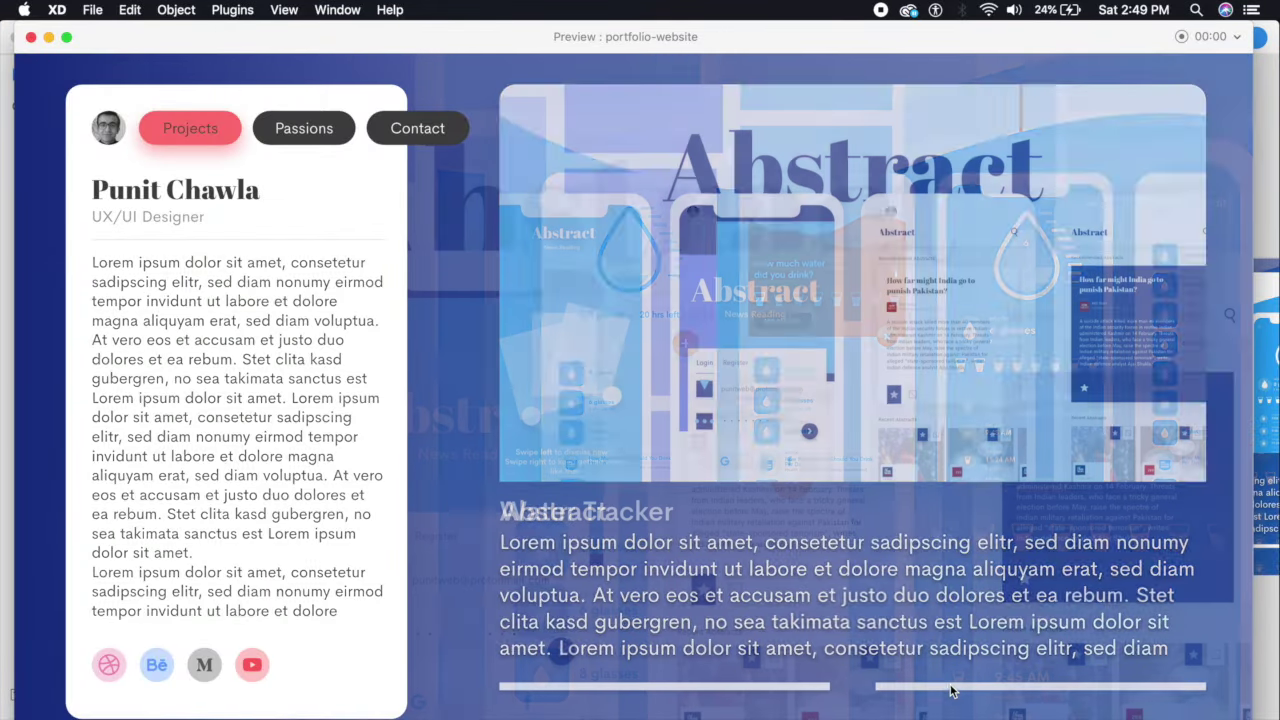
left_click(951, 690)
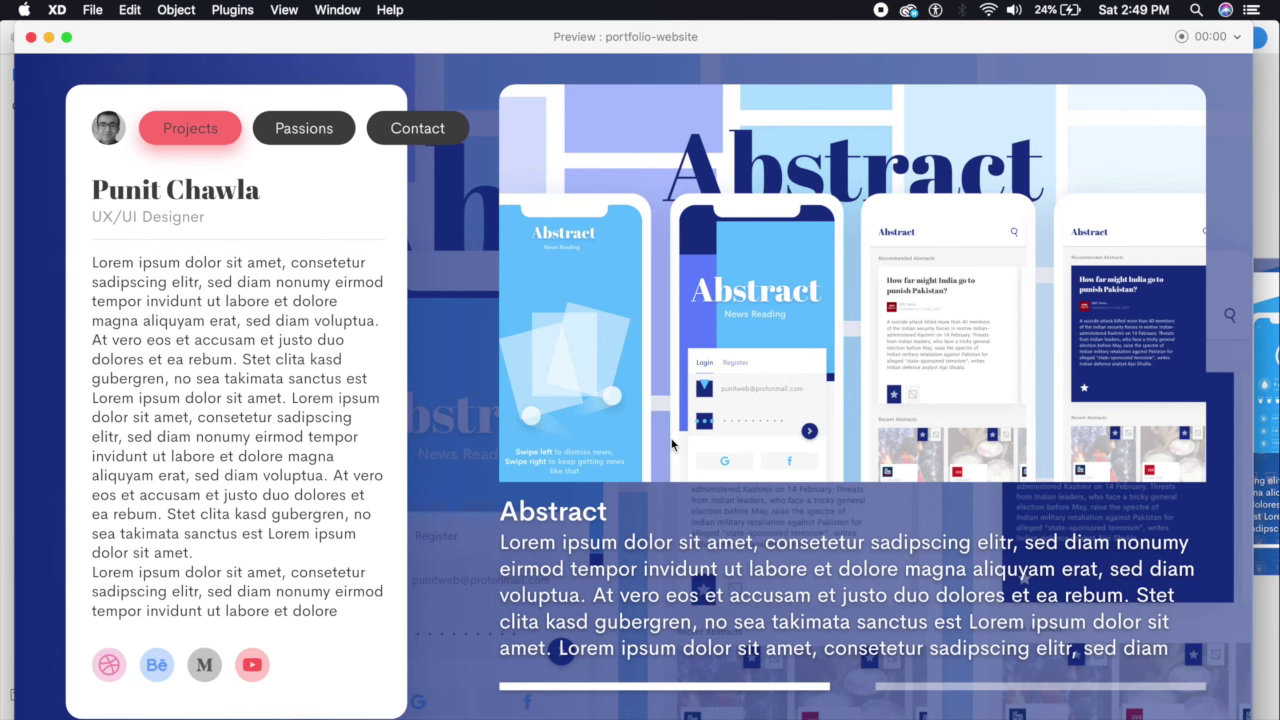
left_click(930, 688)
left_click(940, 690)
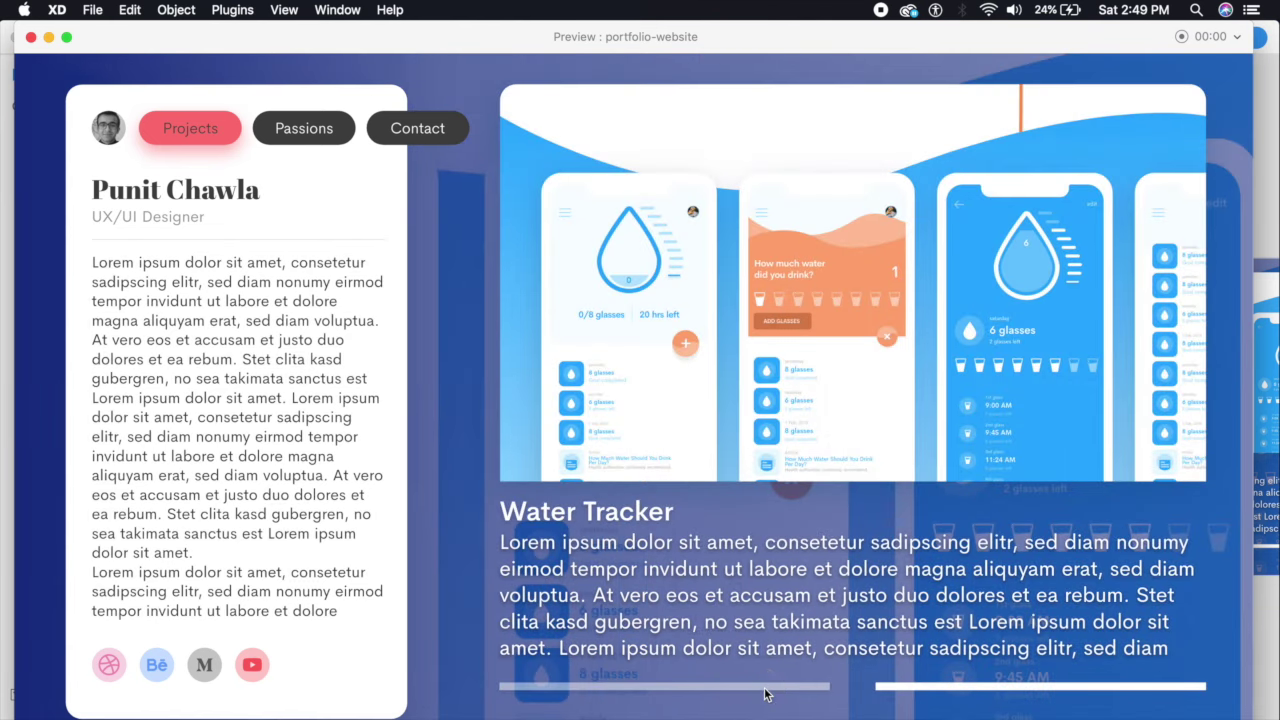
left_click(766, 690)
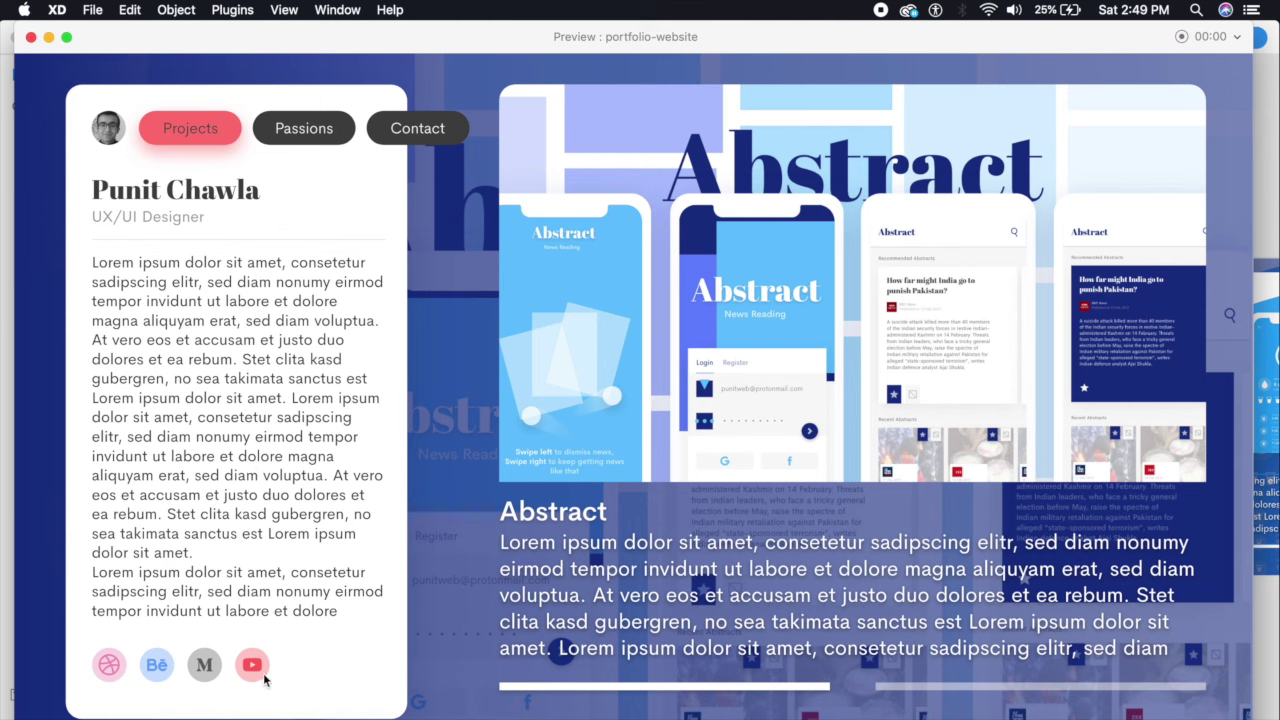
key("super+w")
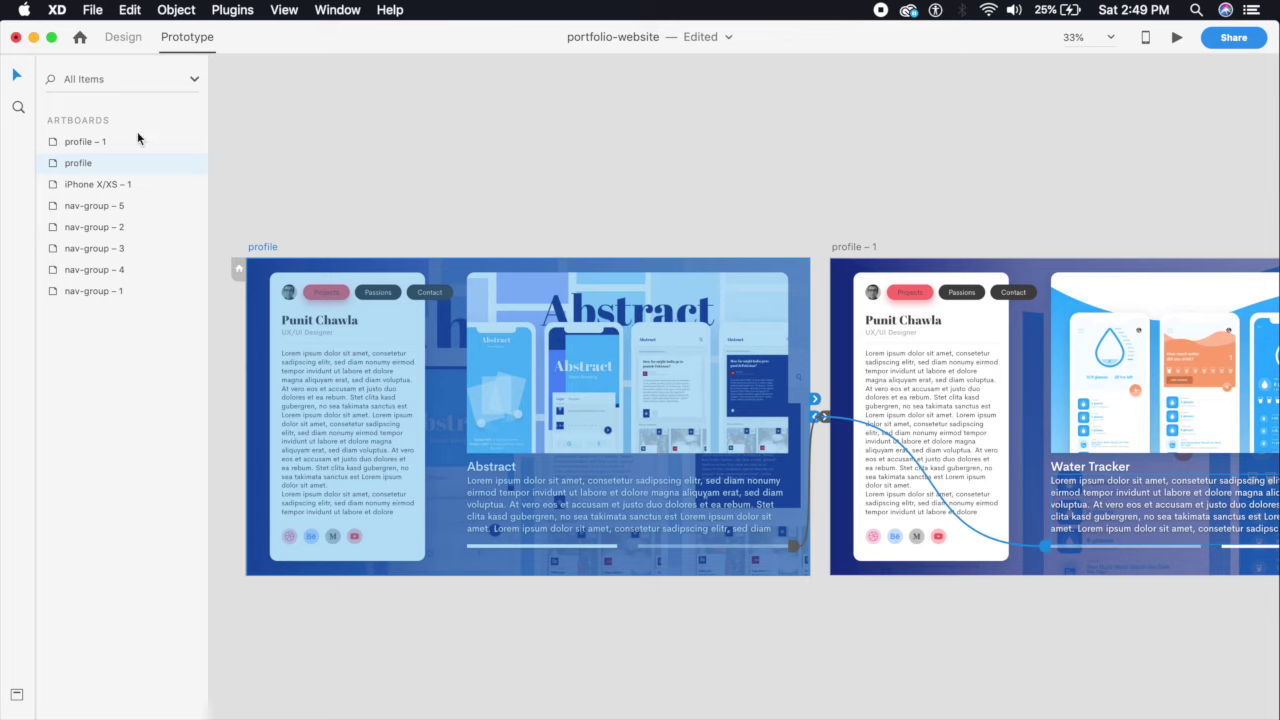
- Return to design mode and select the profile artboard
left_click(433, 203)
left_click(124, 40)
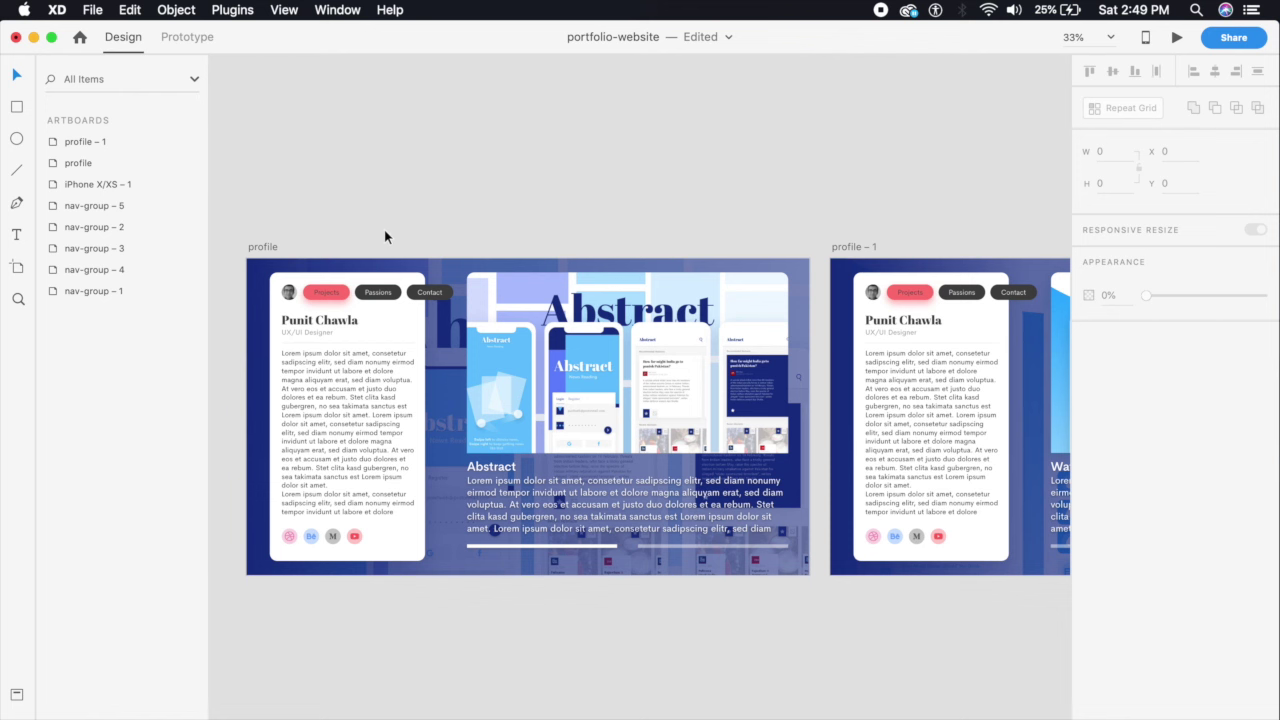
left_click(277, 243)
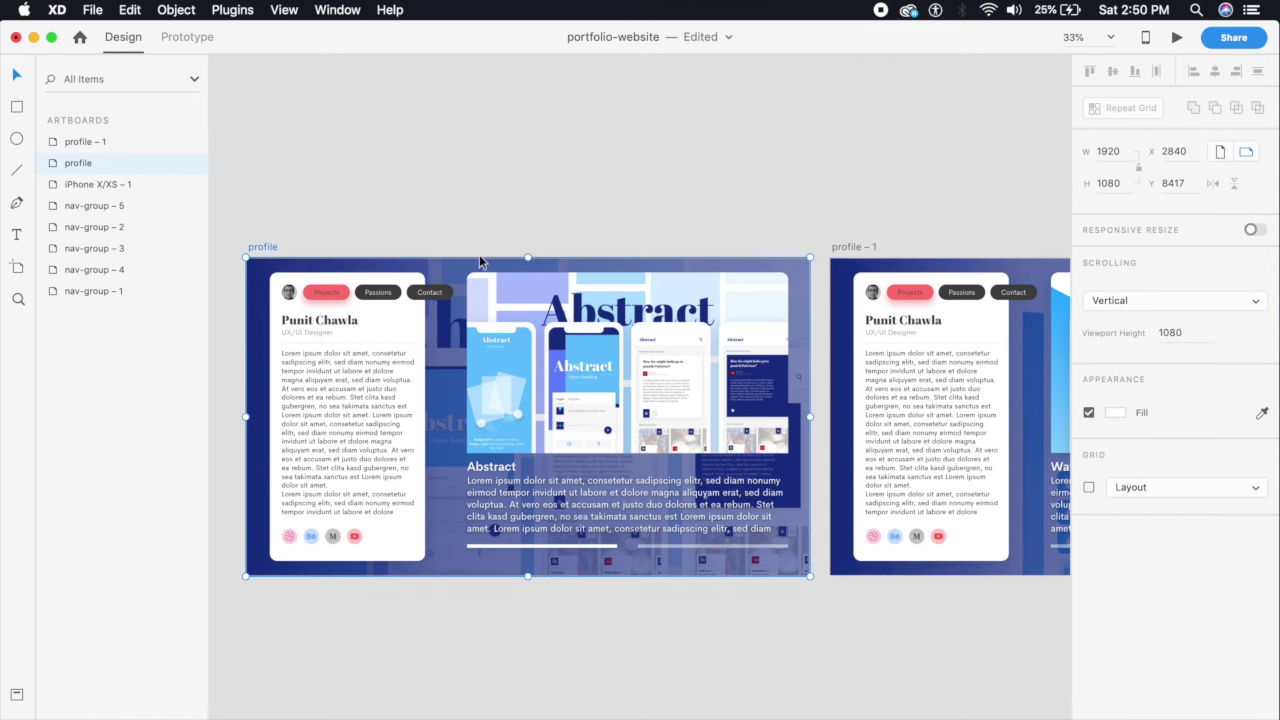
key("super+3")
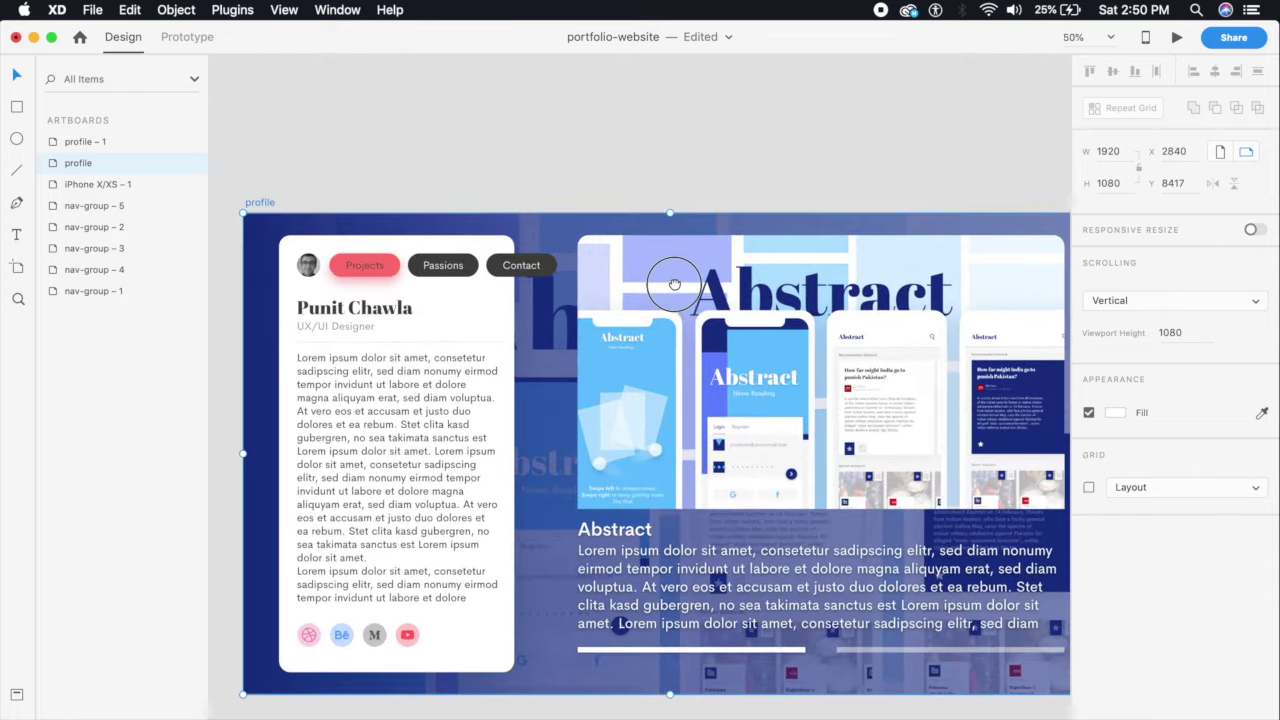
double_click(456, 277)
left_click(543, 131)
left_click(258, 202)
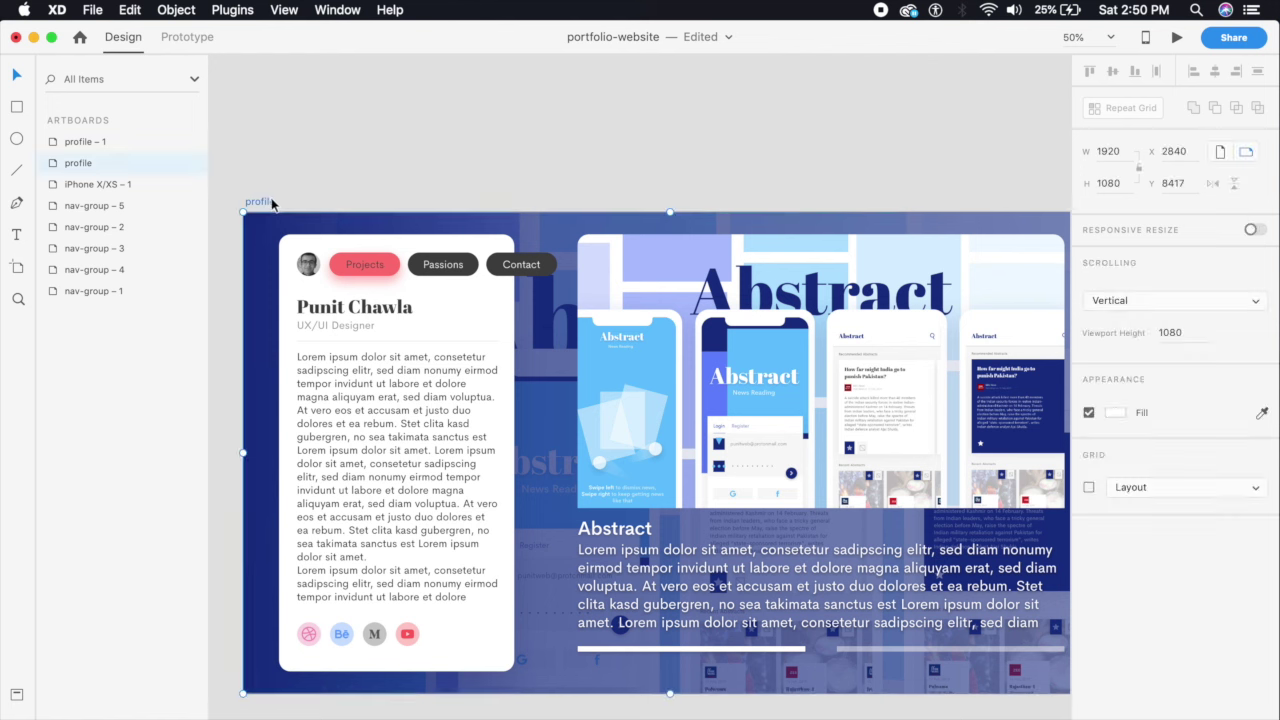
- Search the plugin catalogue for "web export" and close the catalogue
left_click(233, 10)
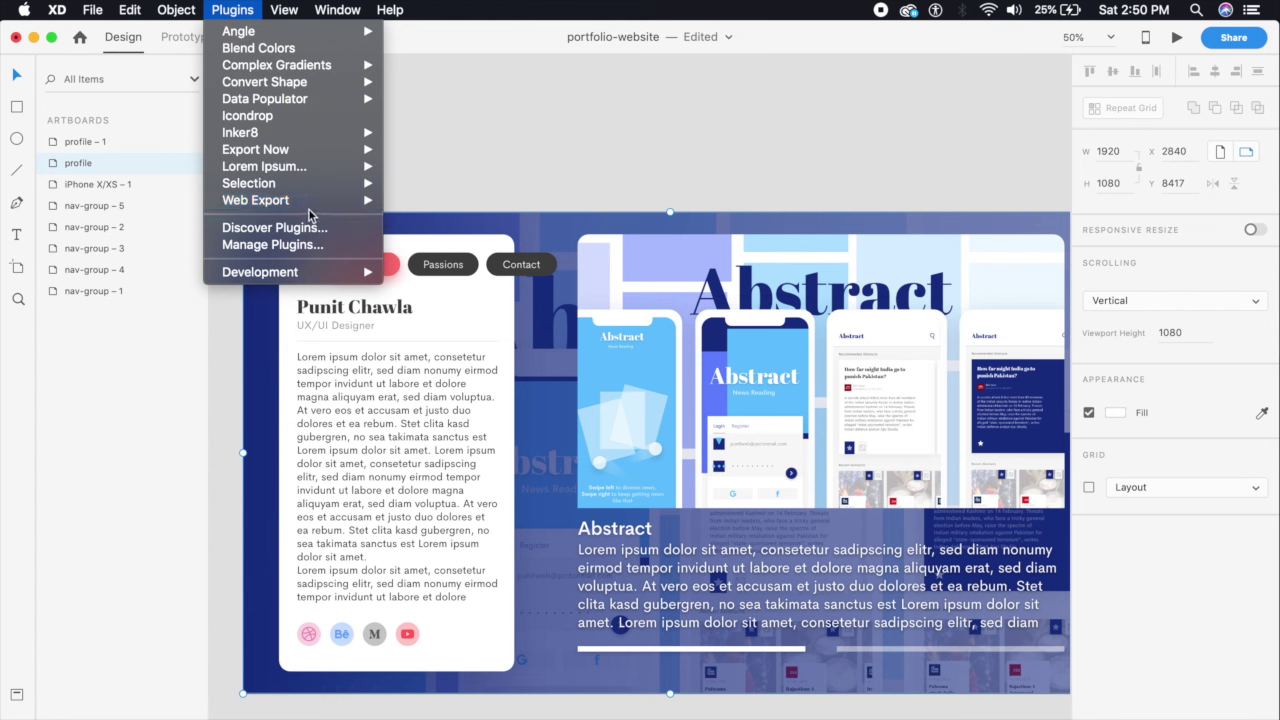
mouse_move(304, 204)
left_click(274, 227)
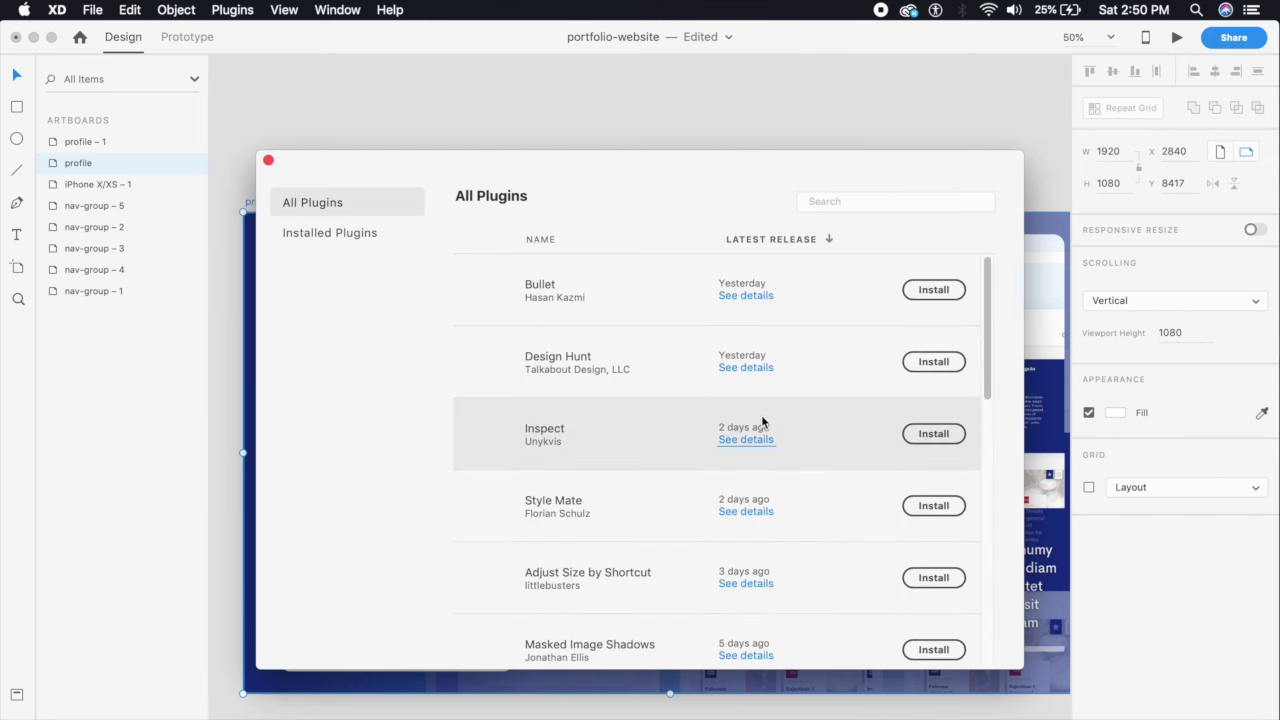
left_click(835, 201)
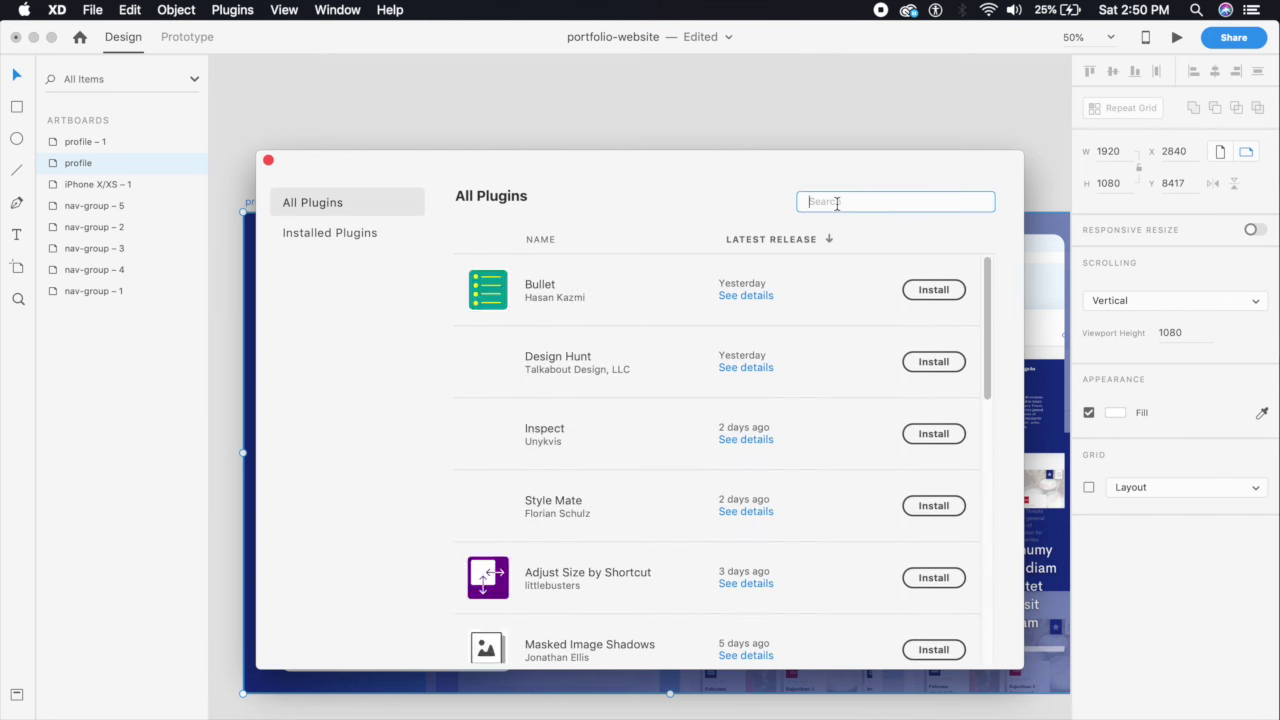
type("web export")
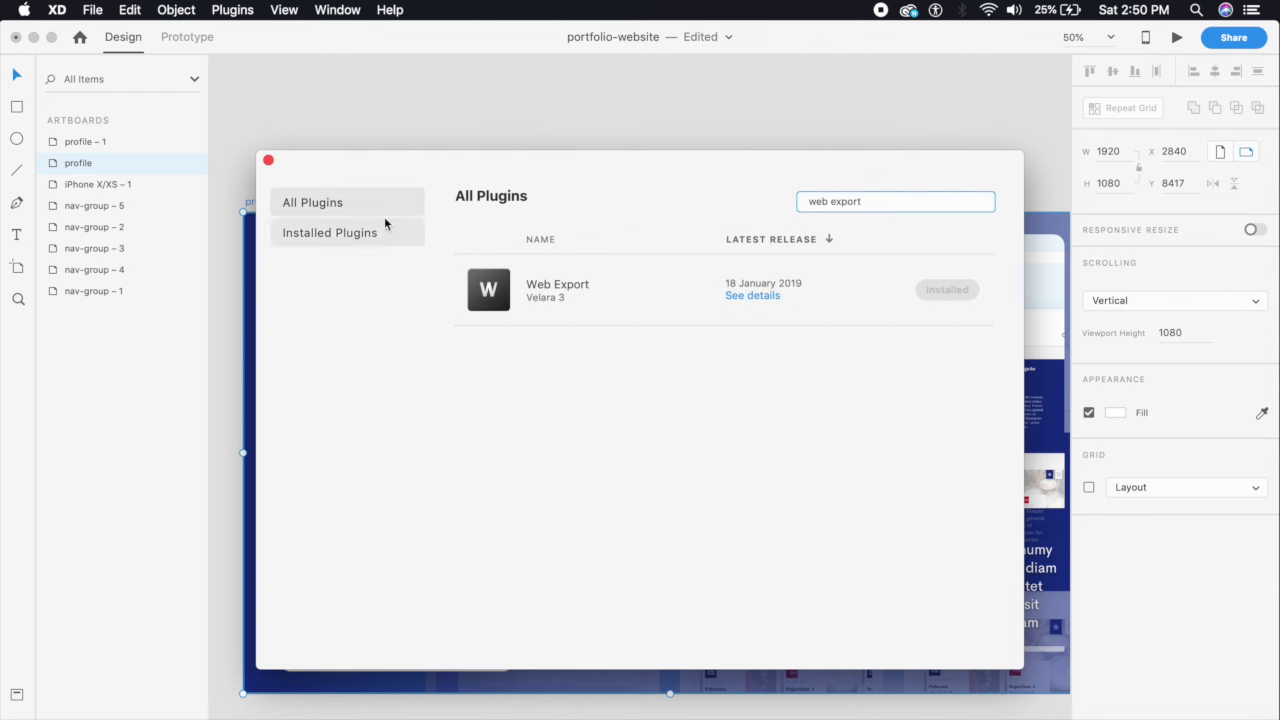
left_click(268, 161)
- Open the Web Export plugin's Export Artboard settings for the profile artboard
left_click(491, 217)
scroll(378, 150, "right", 1)
left_click(250, 12)
left_click(418, 100)
left_click(232, 10)
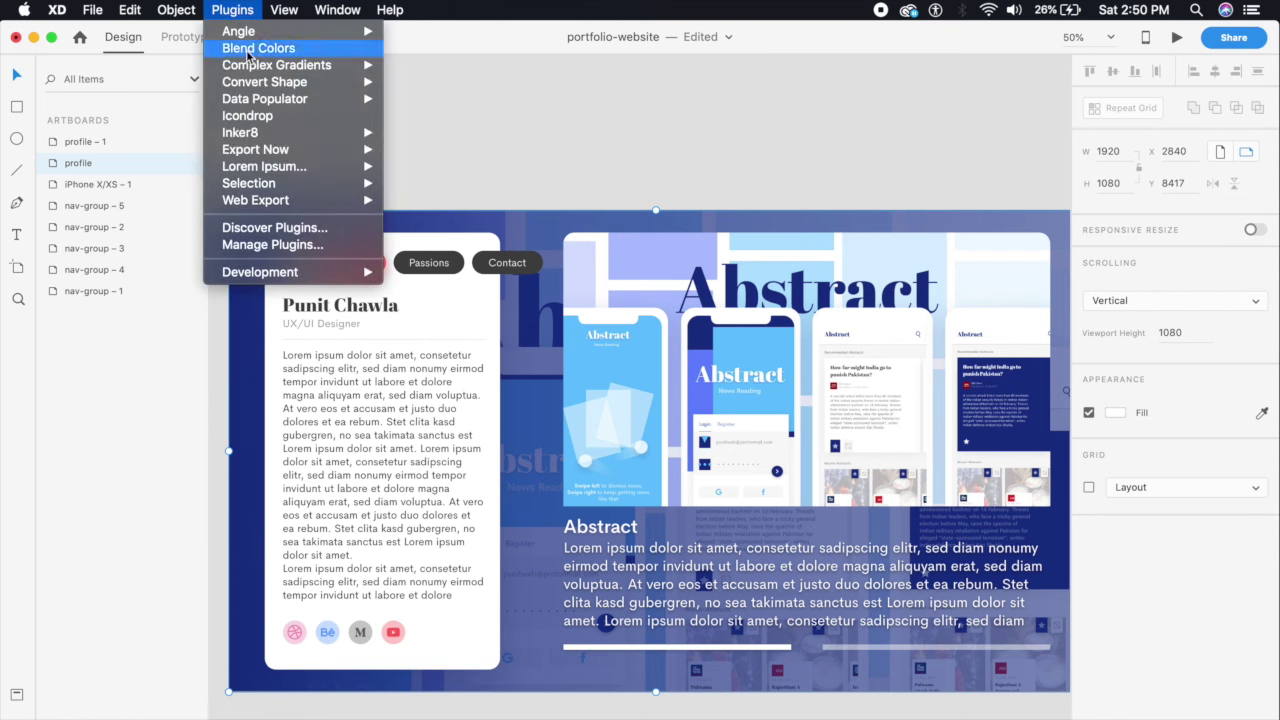
mouse_move(320, 203)
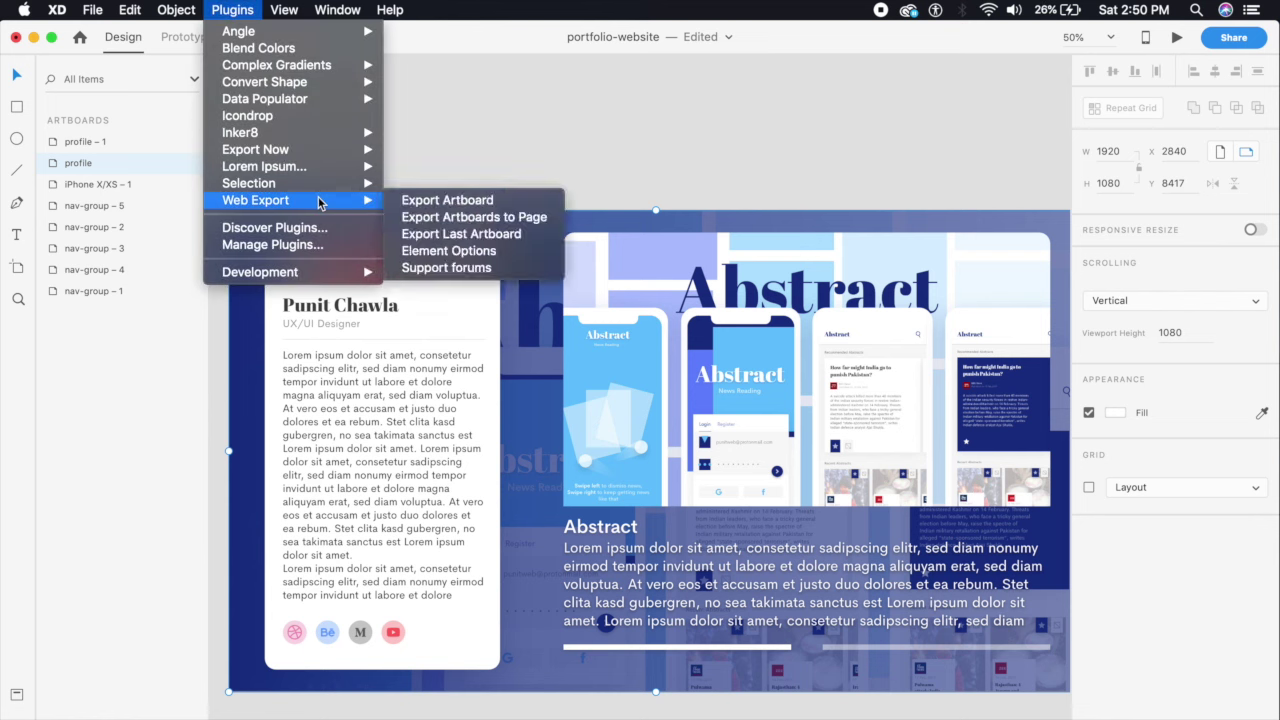
left_click(418, 200)
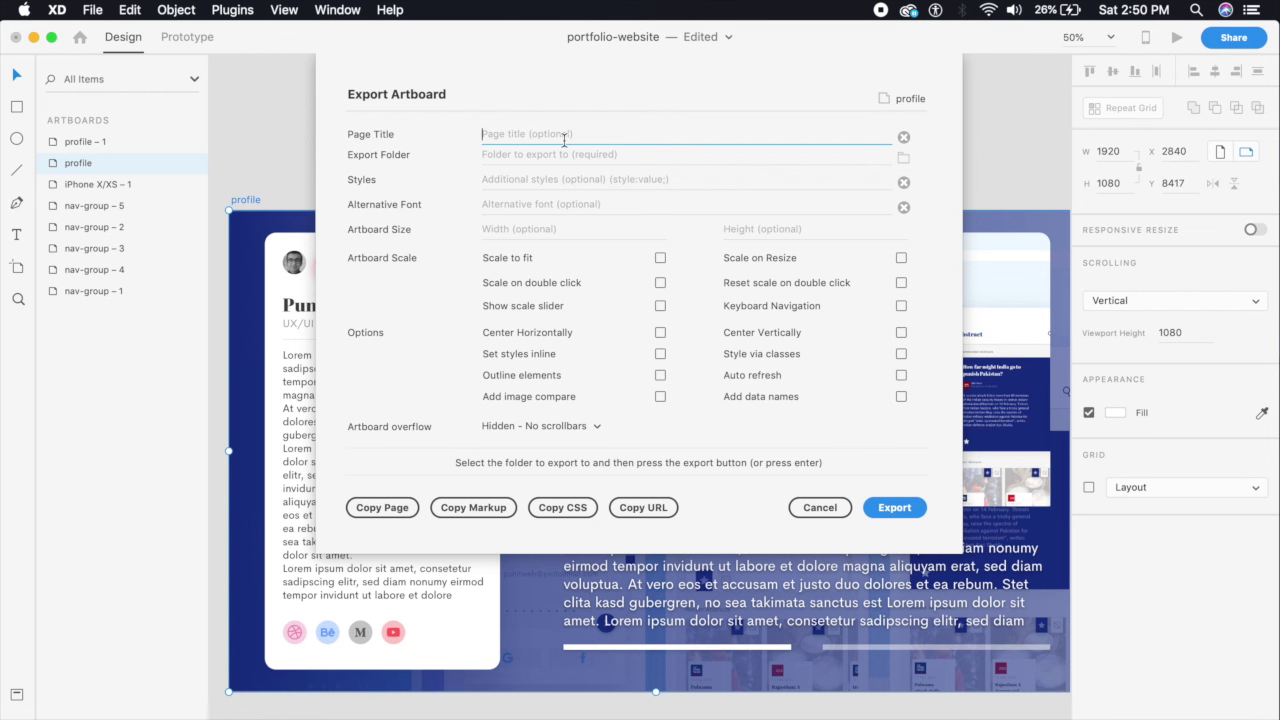
- Set the page title to the designer's full name followed by "| UX/UI Designer" and choose the iCloud Documents folder as the export folder
type("Punit Chawla | UX/UI Des")
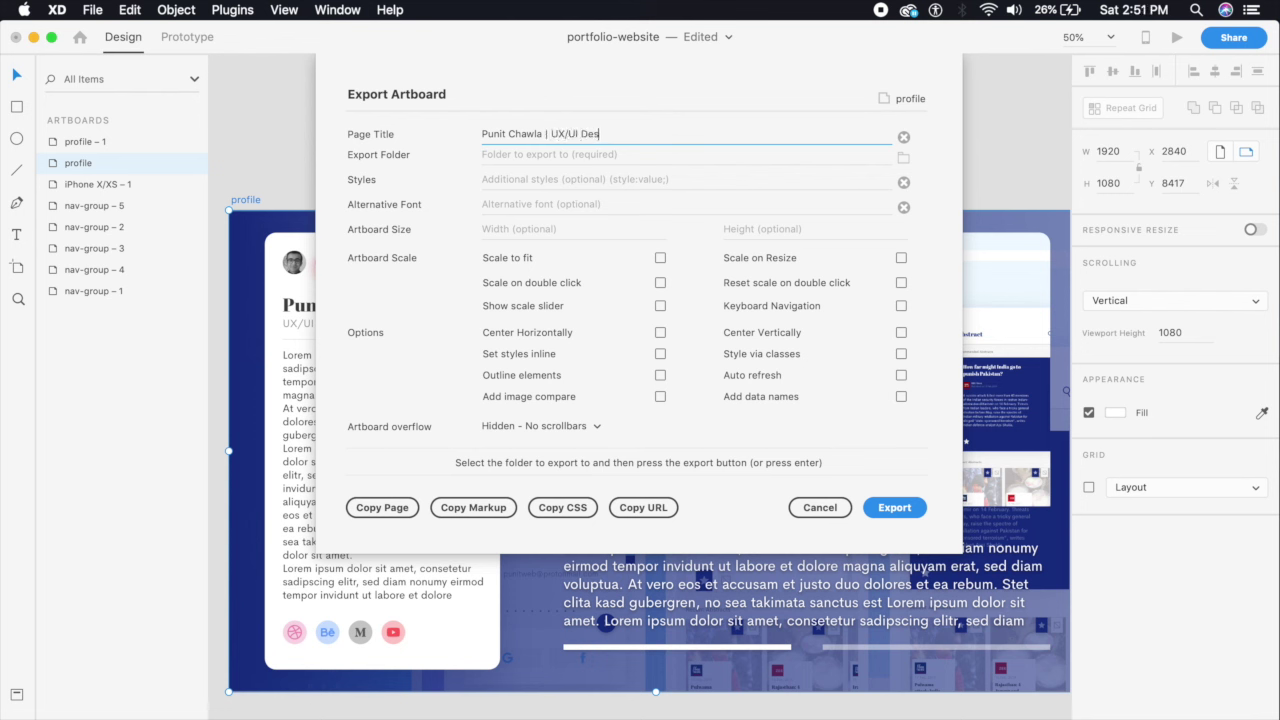
type("igner")
left_click(560, 156)
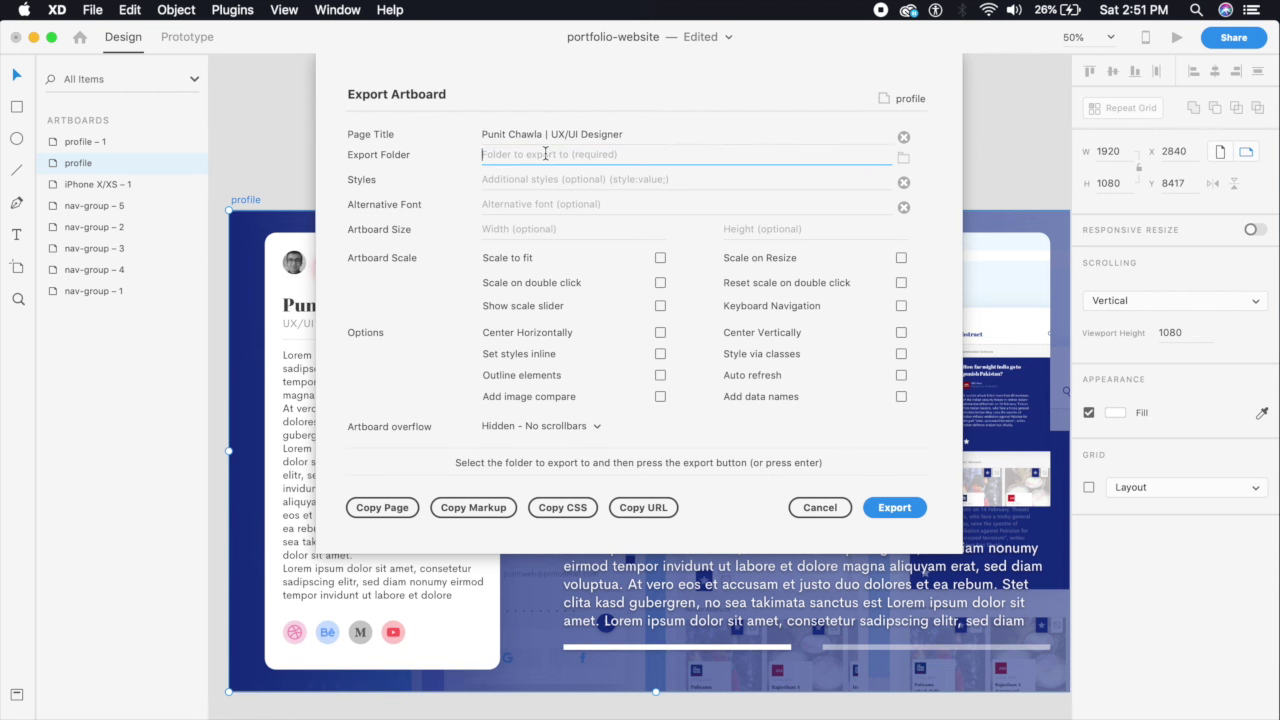
left_click(903, 158)
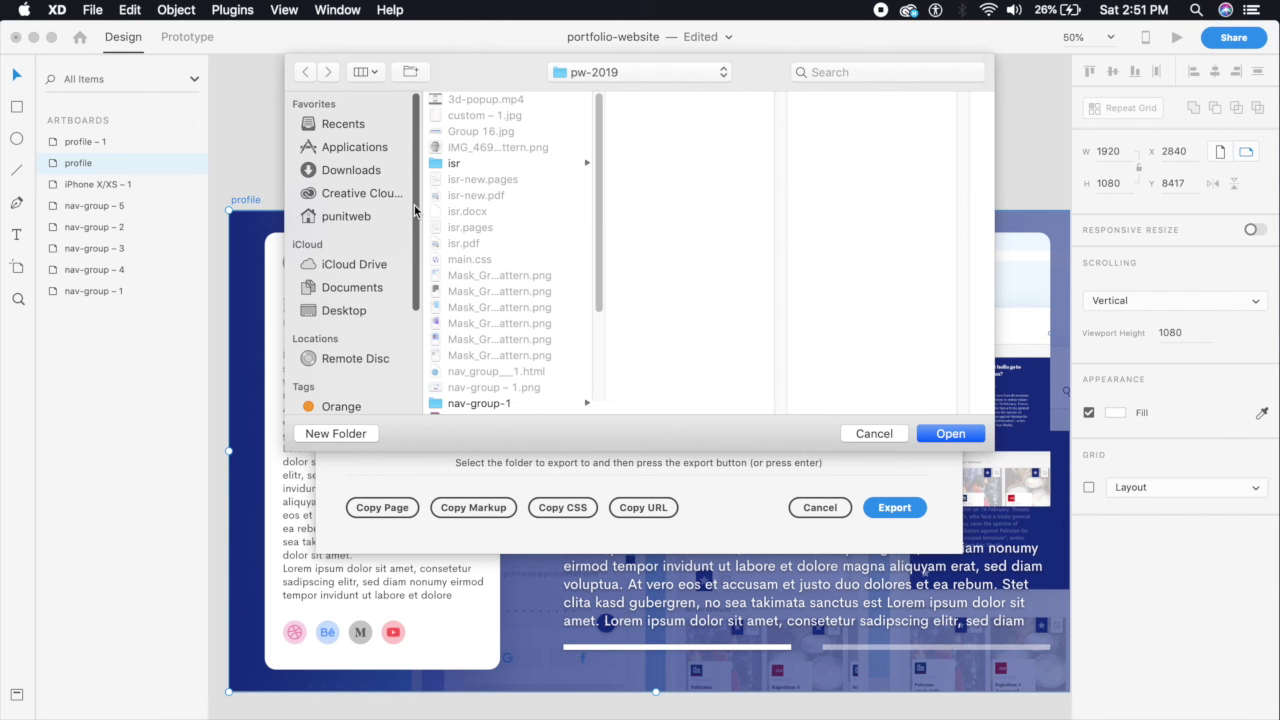
left_click(361, 313)
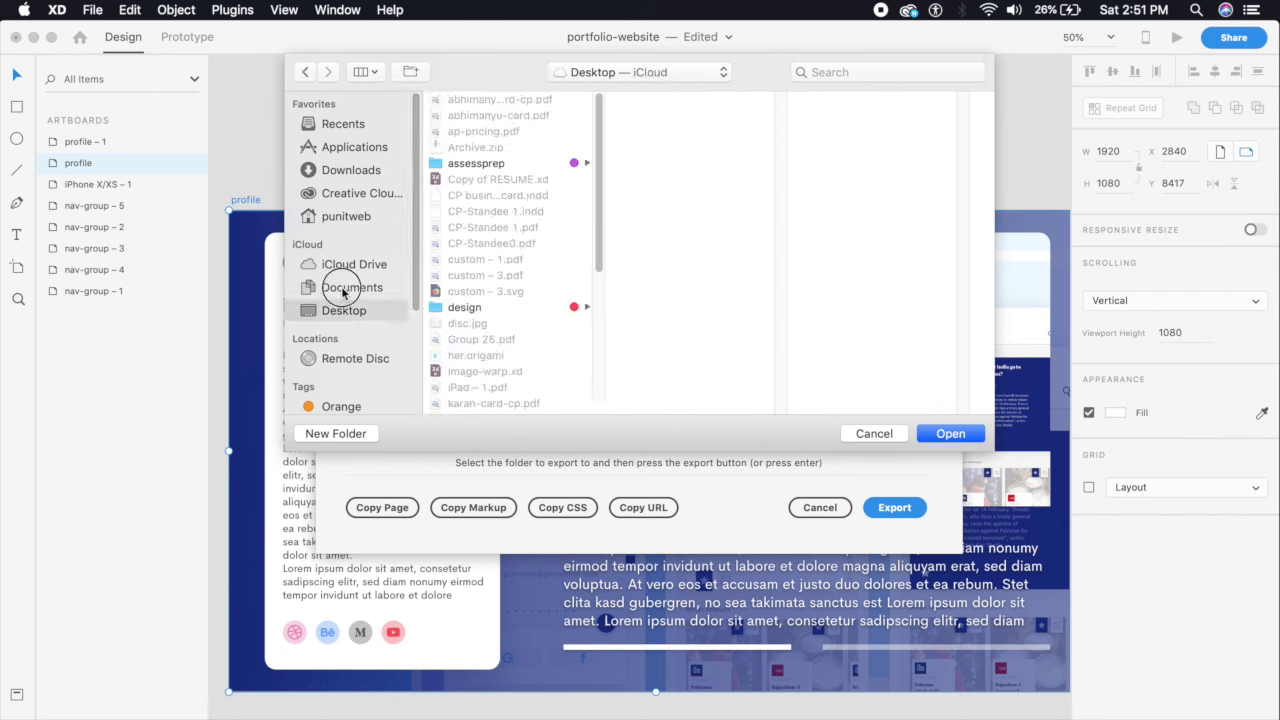
left_click(342, 287)
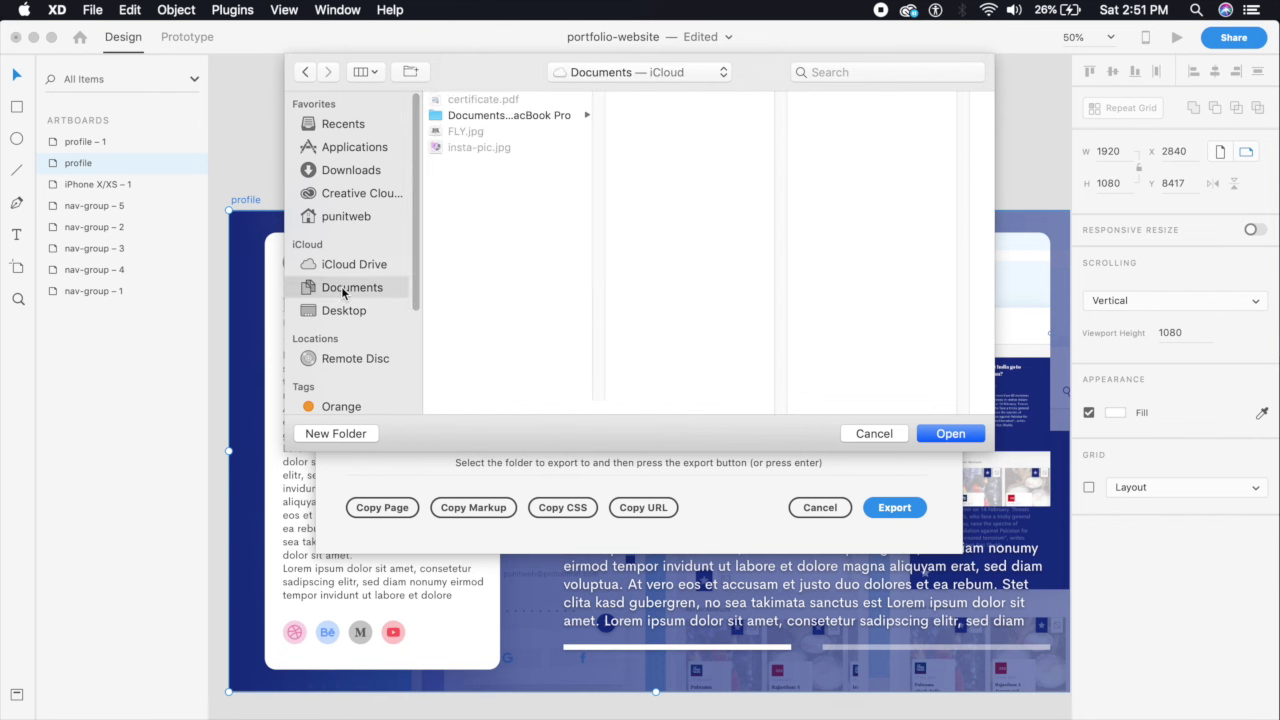
left_click(942, 434)
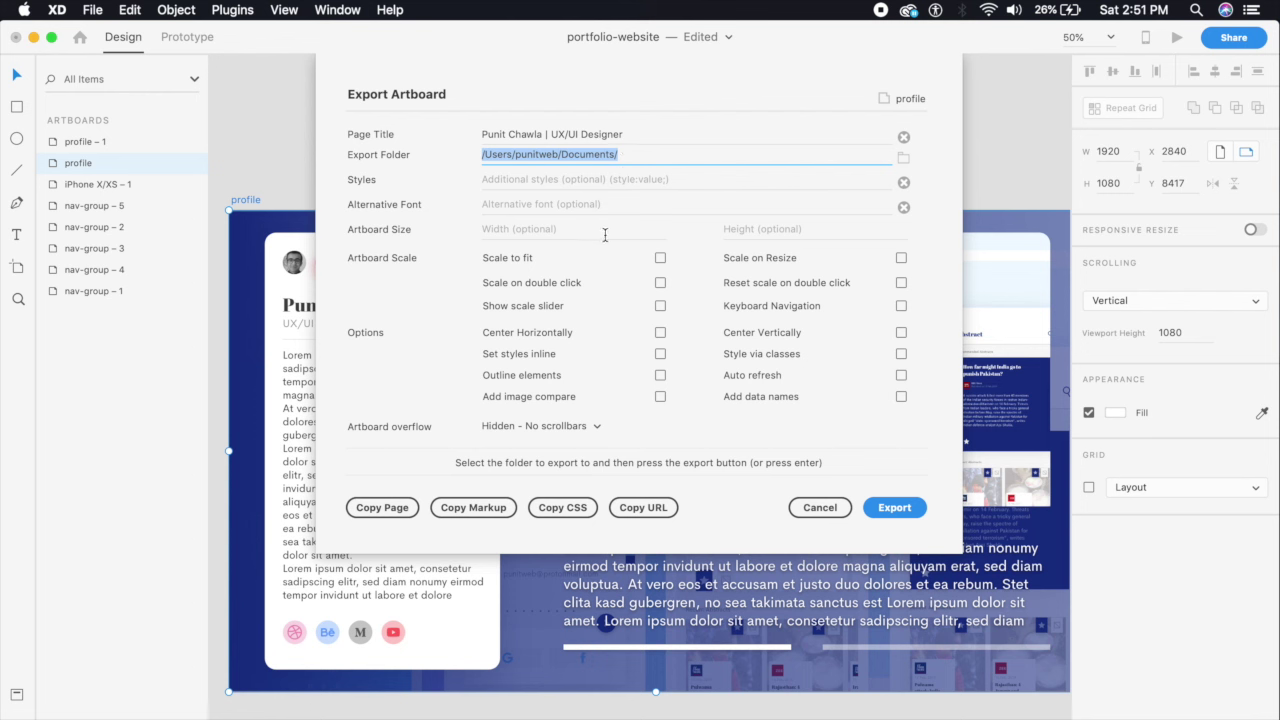
- Enable Scale on Resize, keep the artboard overflow at Hidden - No scrollbars, and export the profile artboard
left_click(652, 205)
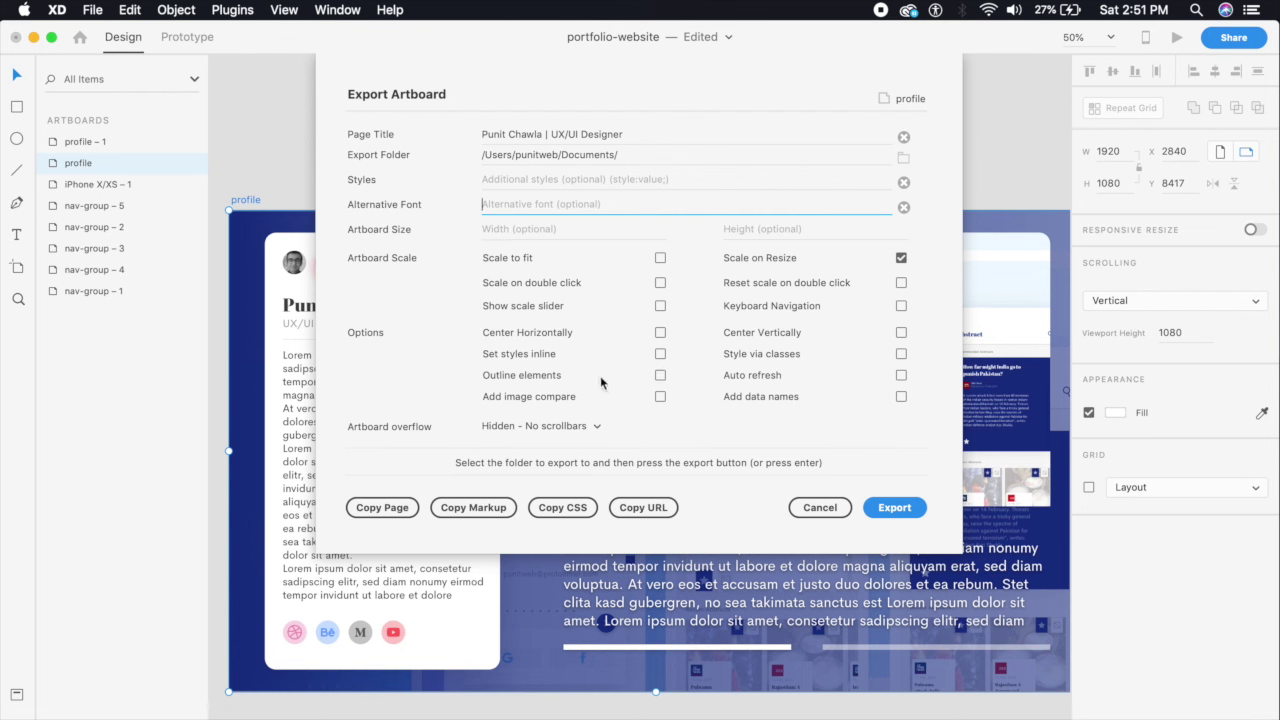
left_click(521, 427)
left_click(521, 426)
left_click(513, 430)
left_click(531, 428)
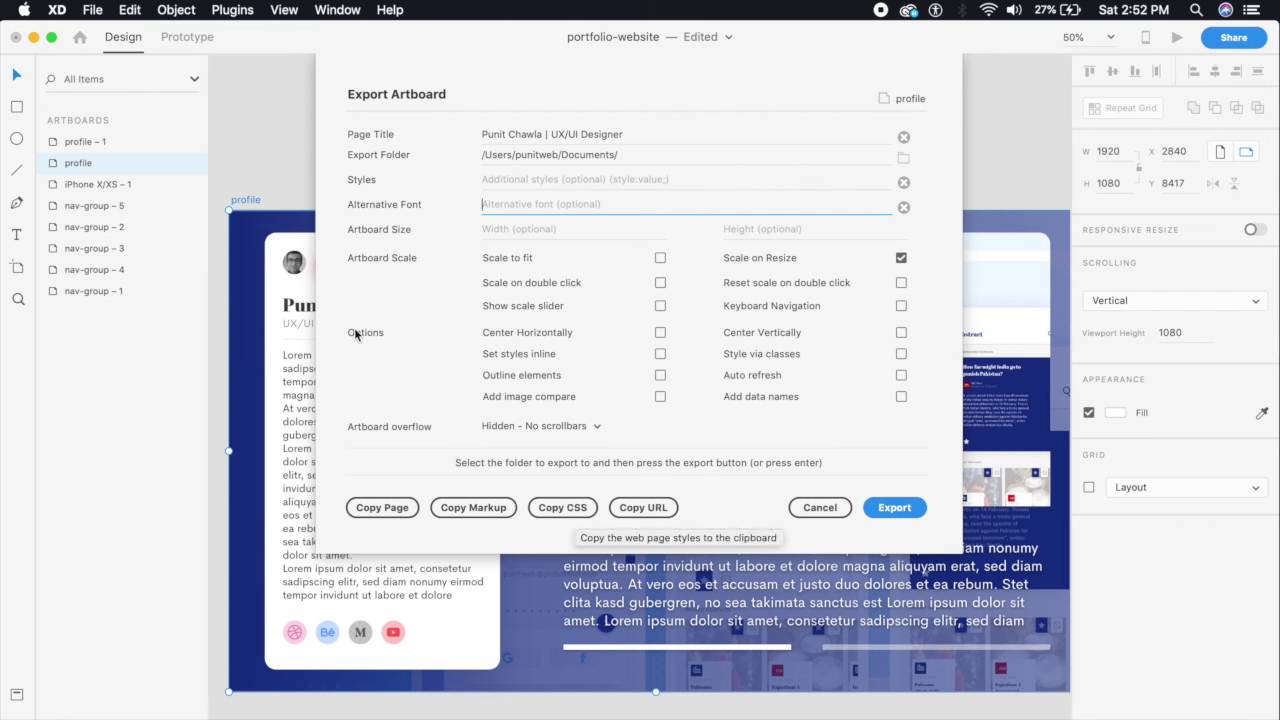
left_click(909, 509)
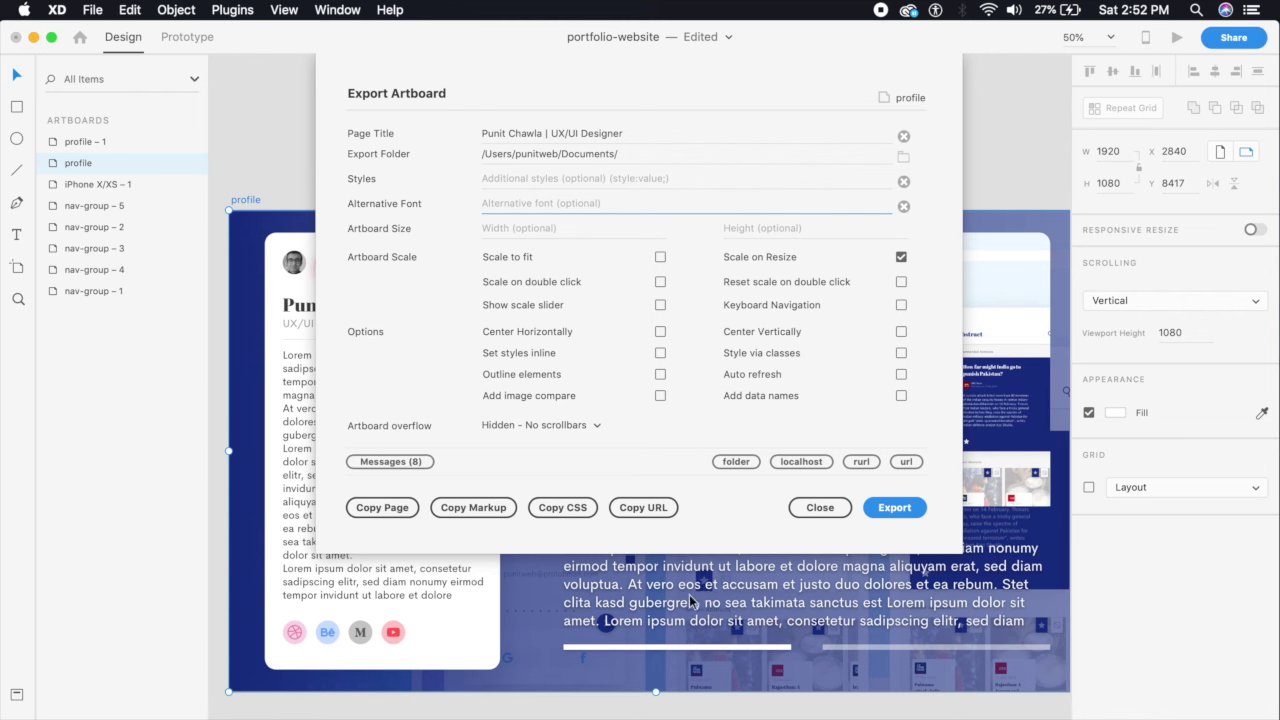
- Switch to Finder, go to the Documents folder, and open the exported profile.html in Safari
left_click(48, 708)
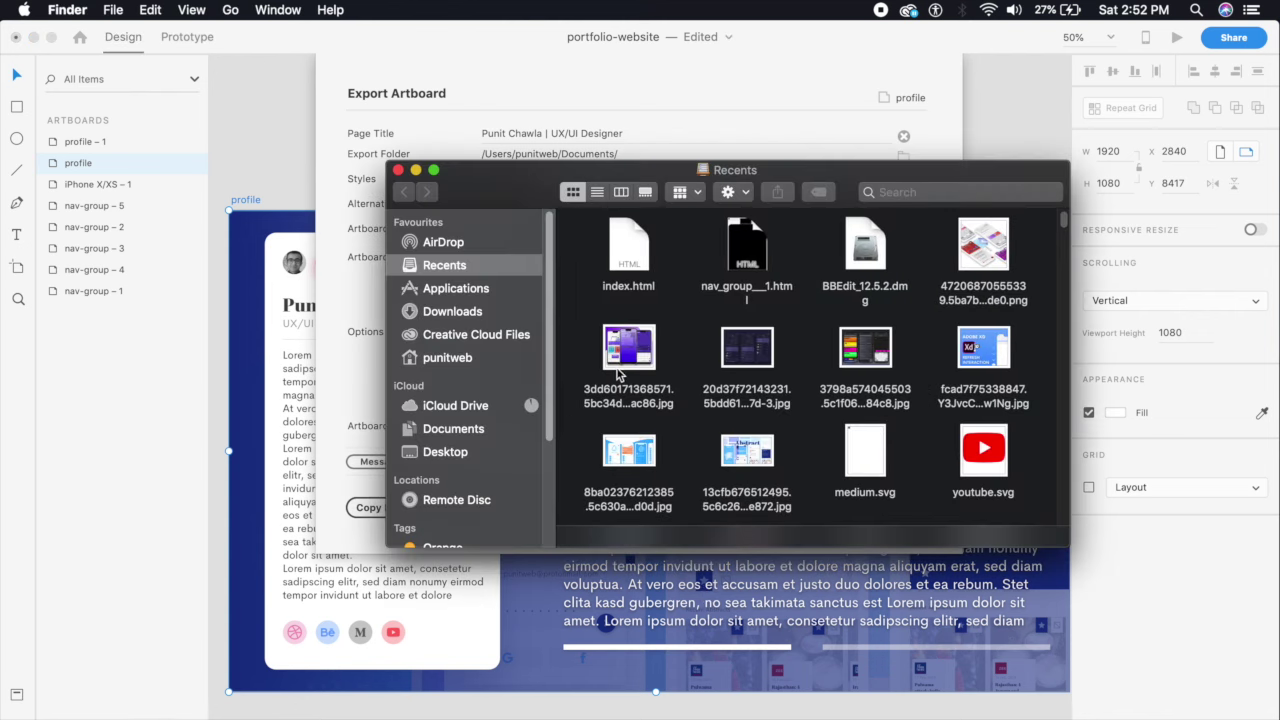
scroll(545, 320, "down", 3)
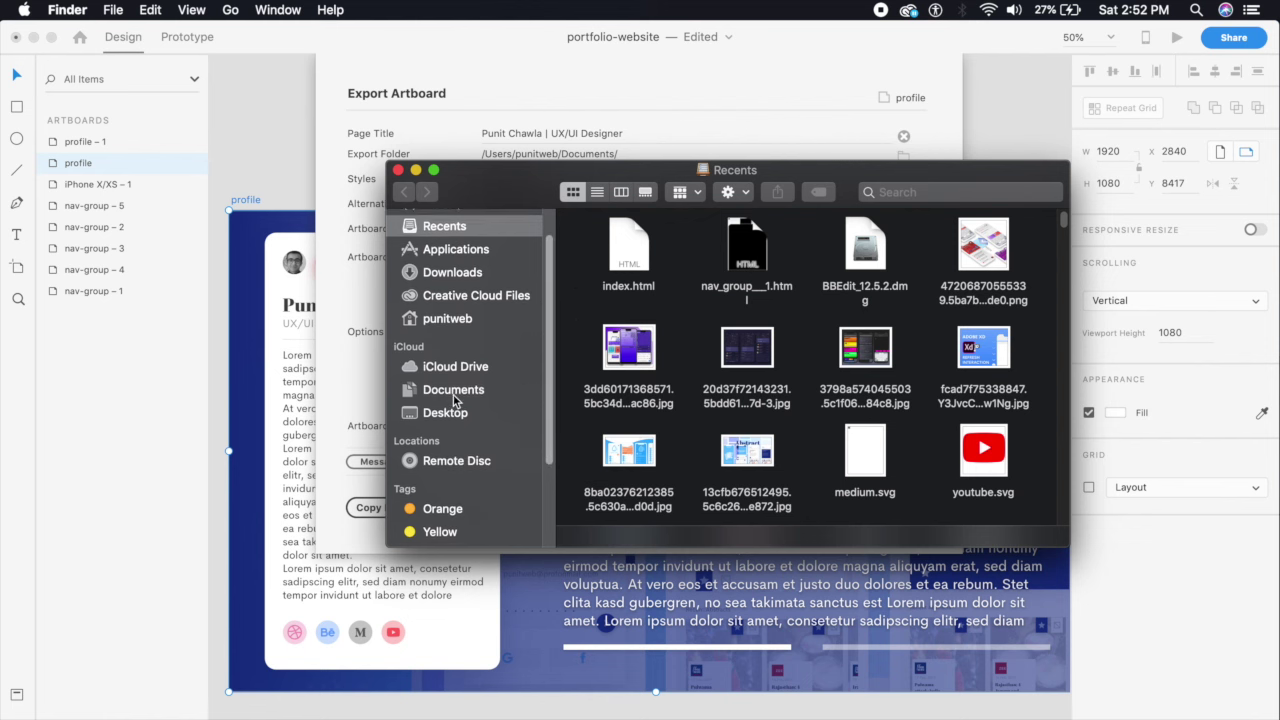
left_click(453, 391)
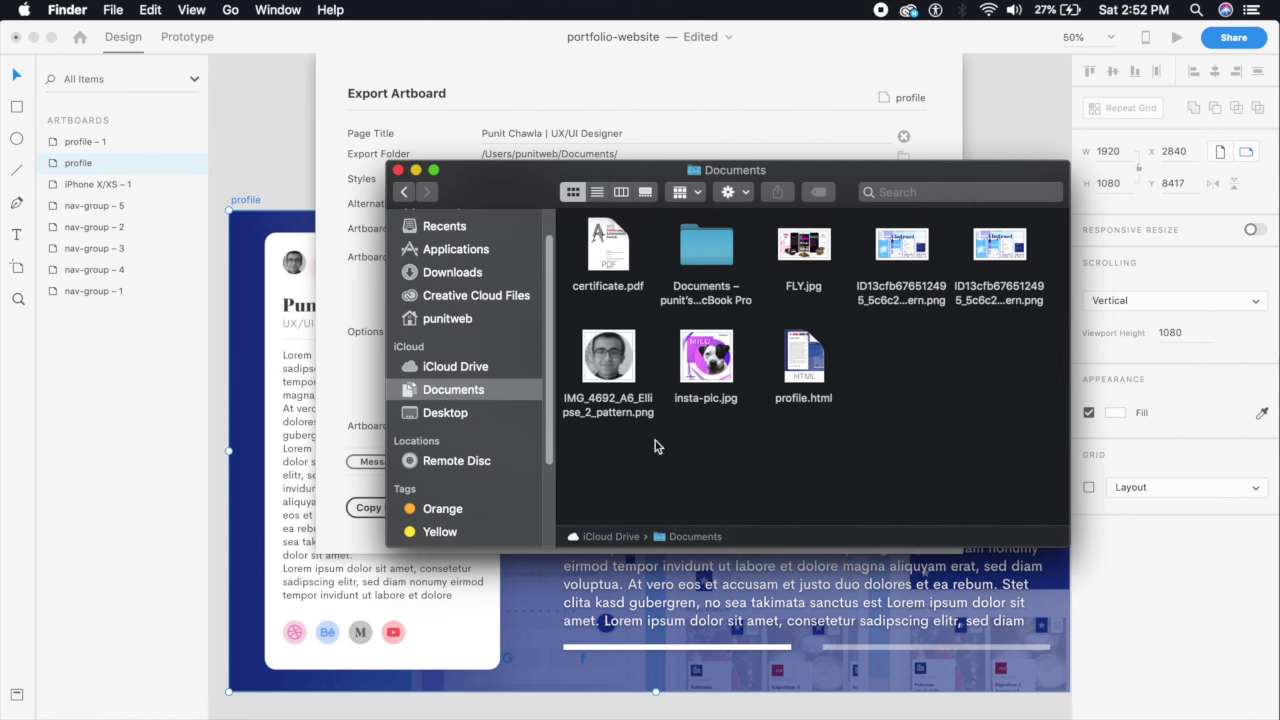
double_click(811, 363)
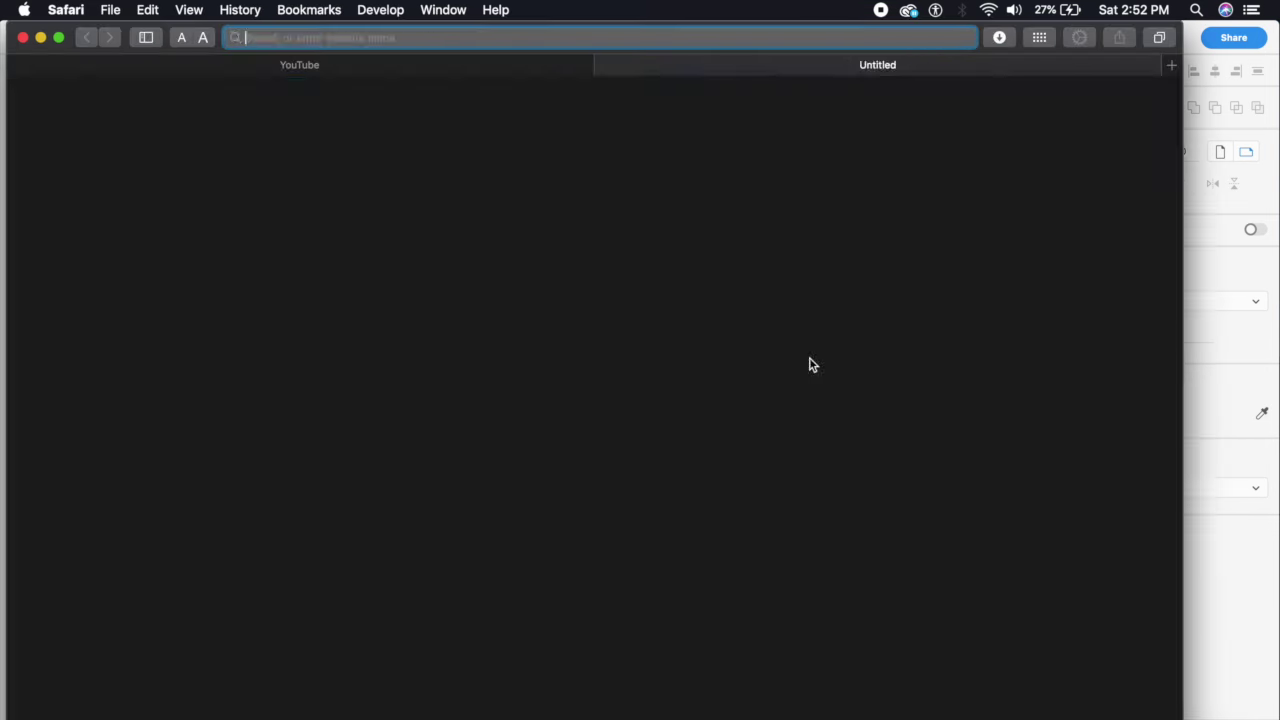
- Examine the exported profile page's layout, selectable text, navigation buttons, social icons and Abstract project section in the browser
scroll(689, 380, "down", 5)
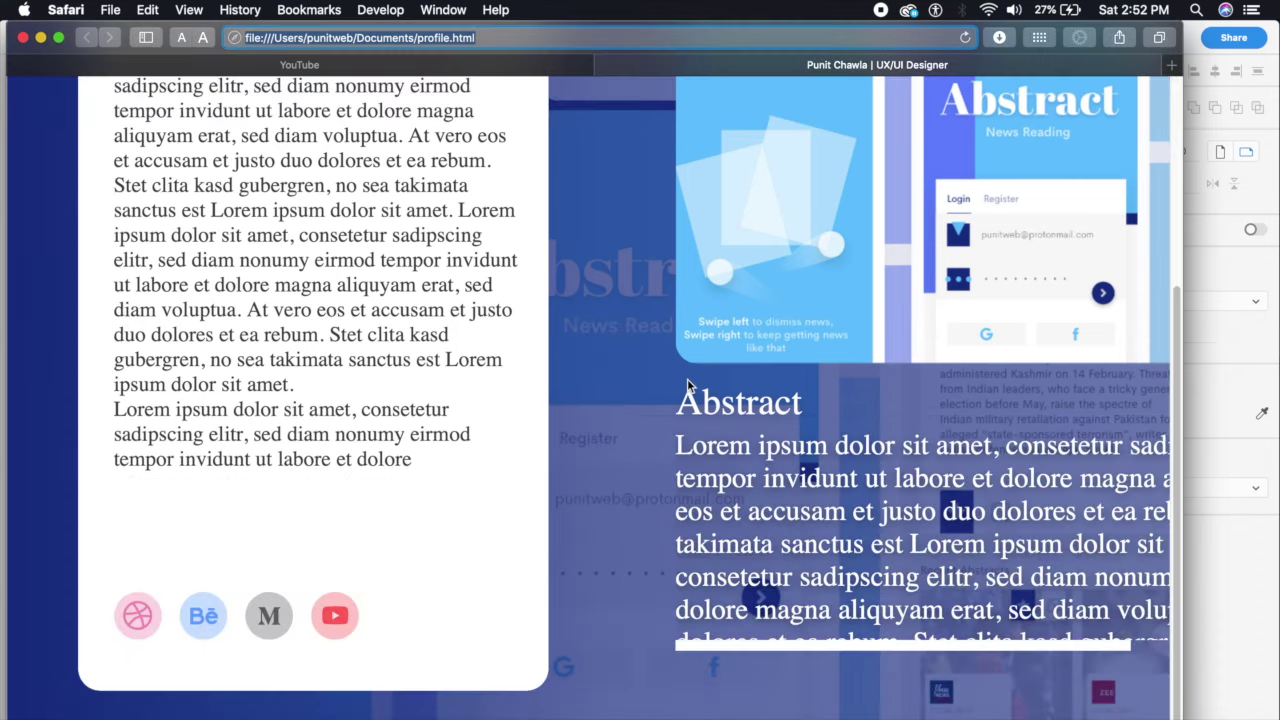
scroll(214, 486, "up", 5)
left_click_drag(128, 318, 376, 641)
left_click(381, 642)
left_click_drag(676, 653, 770, 691)
left_click(409, 200)
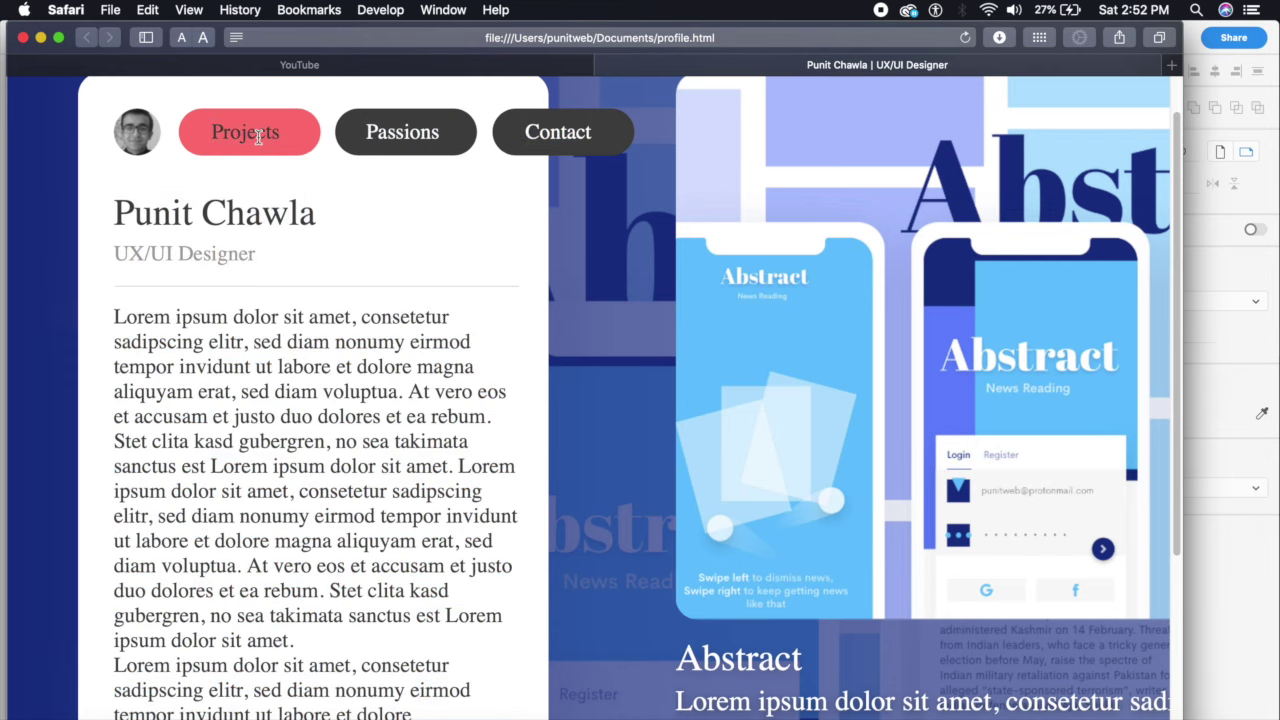
scroll(290, 240, "down", 5)
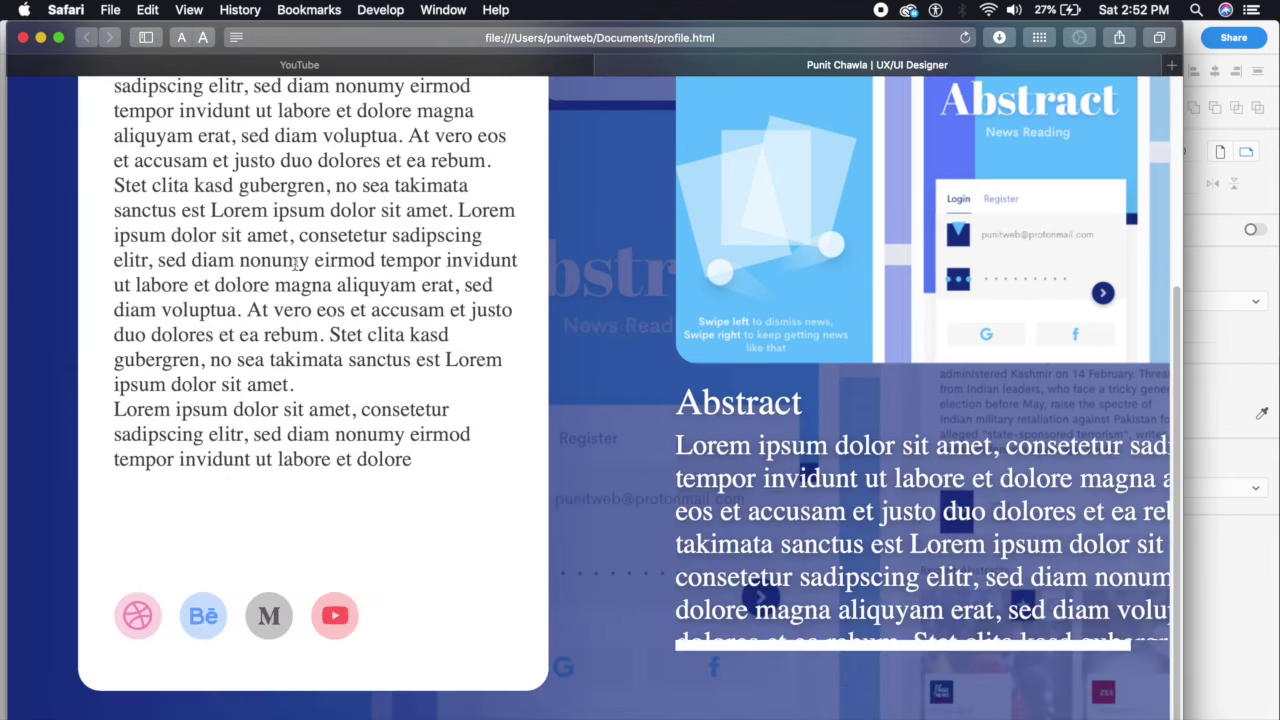
scroll(511, 498, "up", 6)
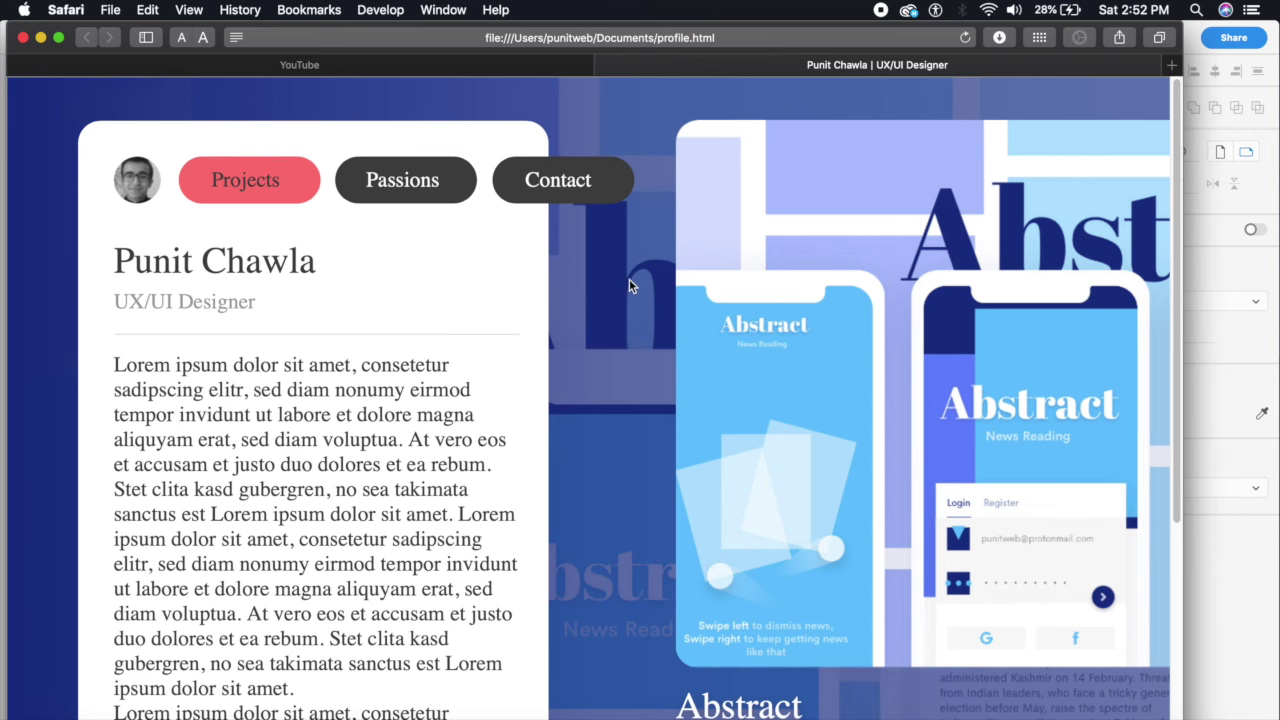
scroll(487, 388, "down", 5)
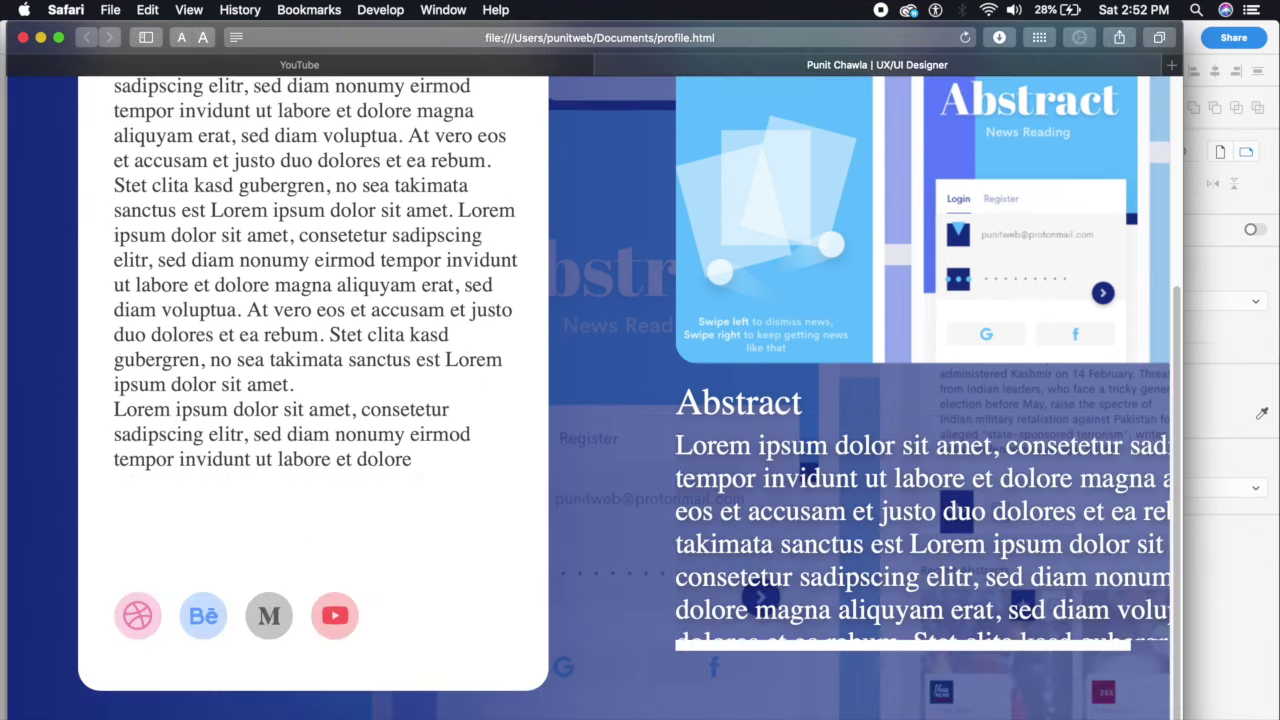
scroll(597, 718, "right", 5)
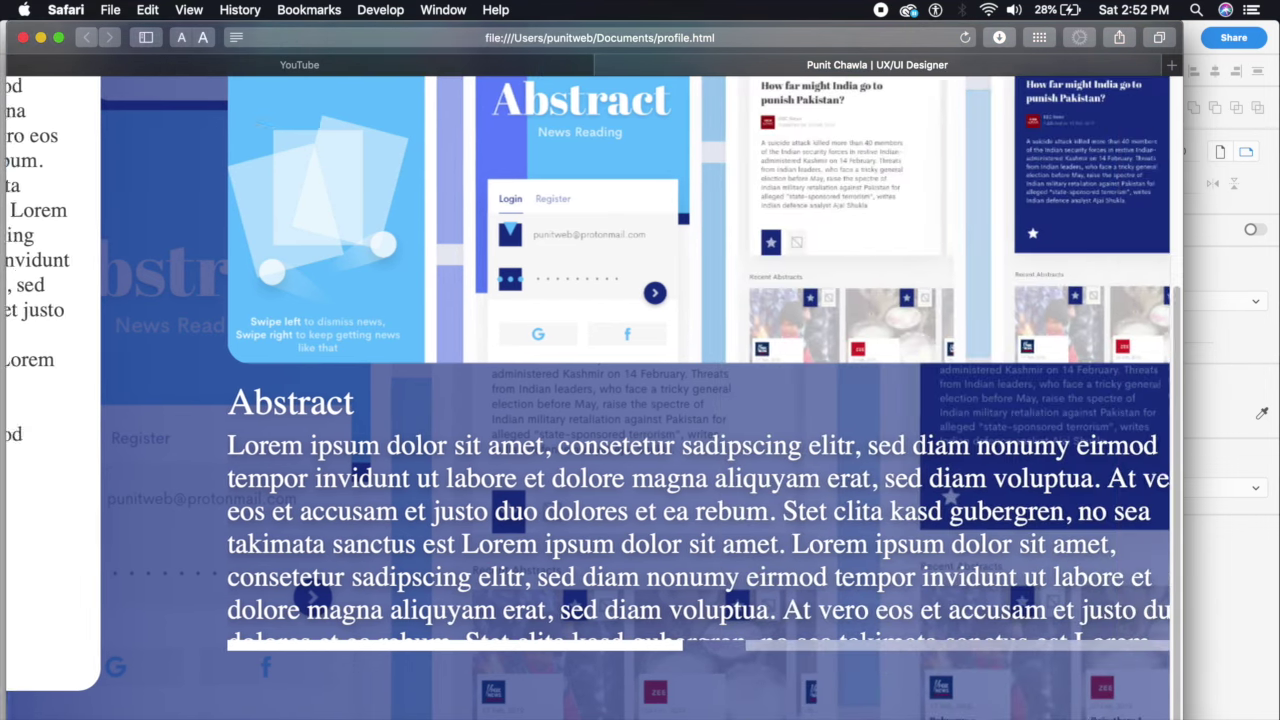
scroll(517, 697, "left", 5)
scroll(530, 324, "up", 5)
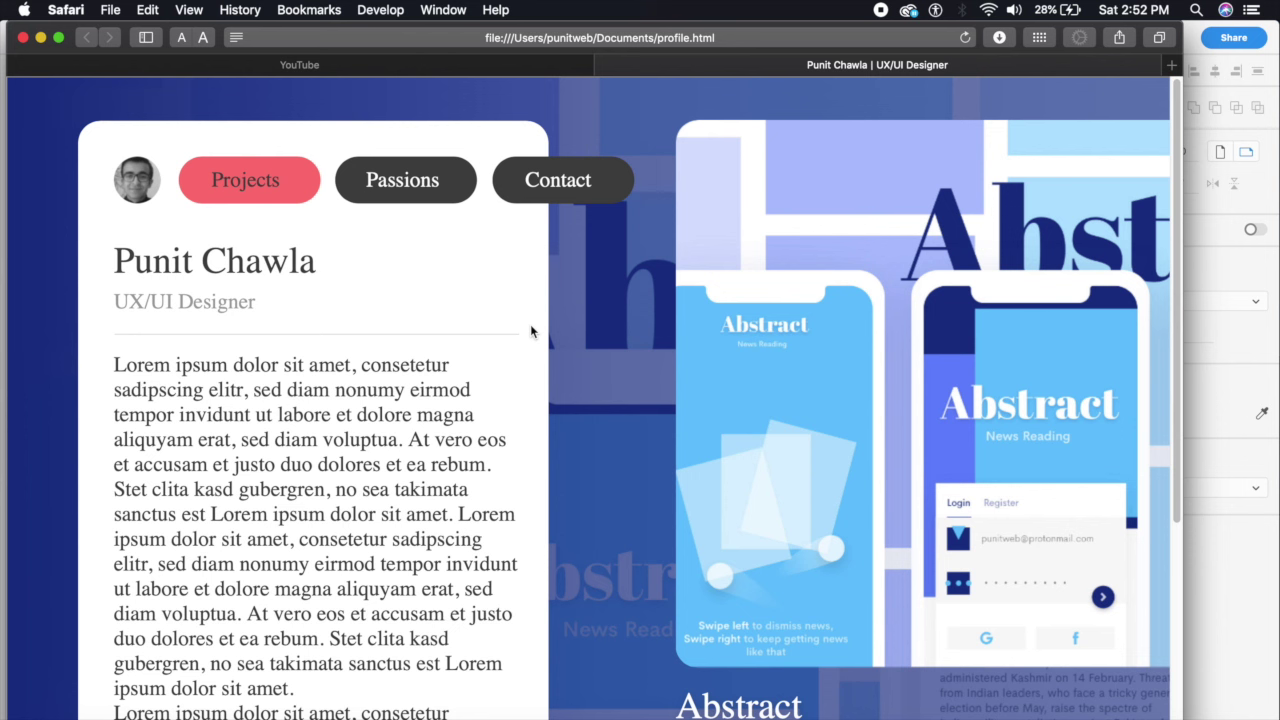